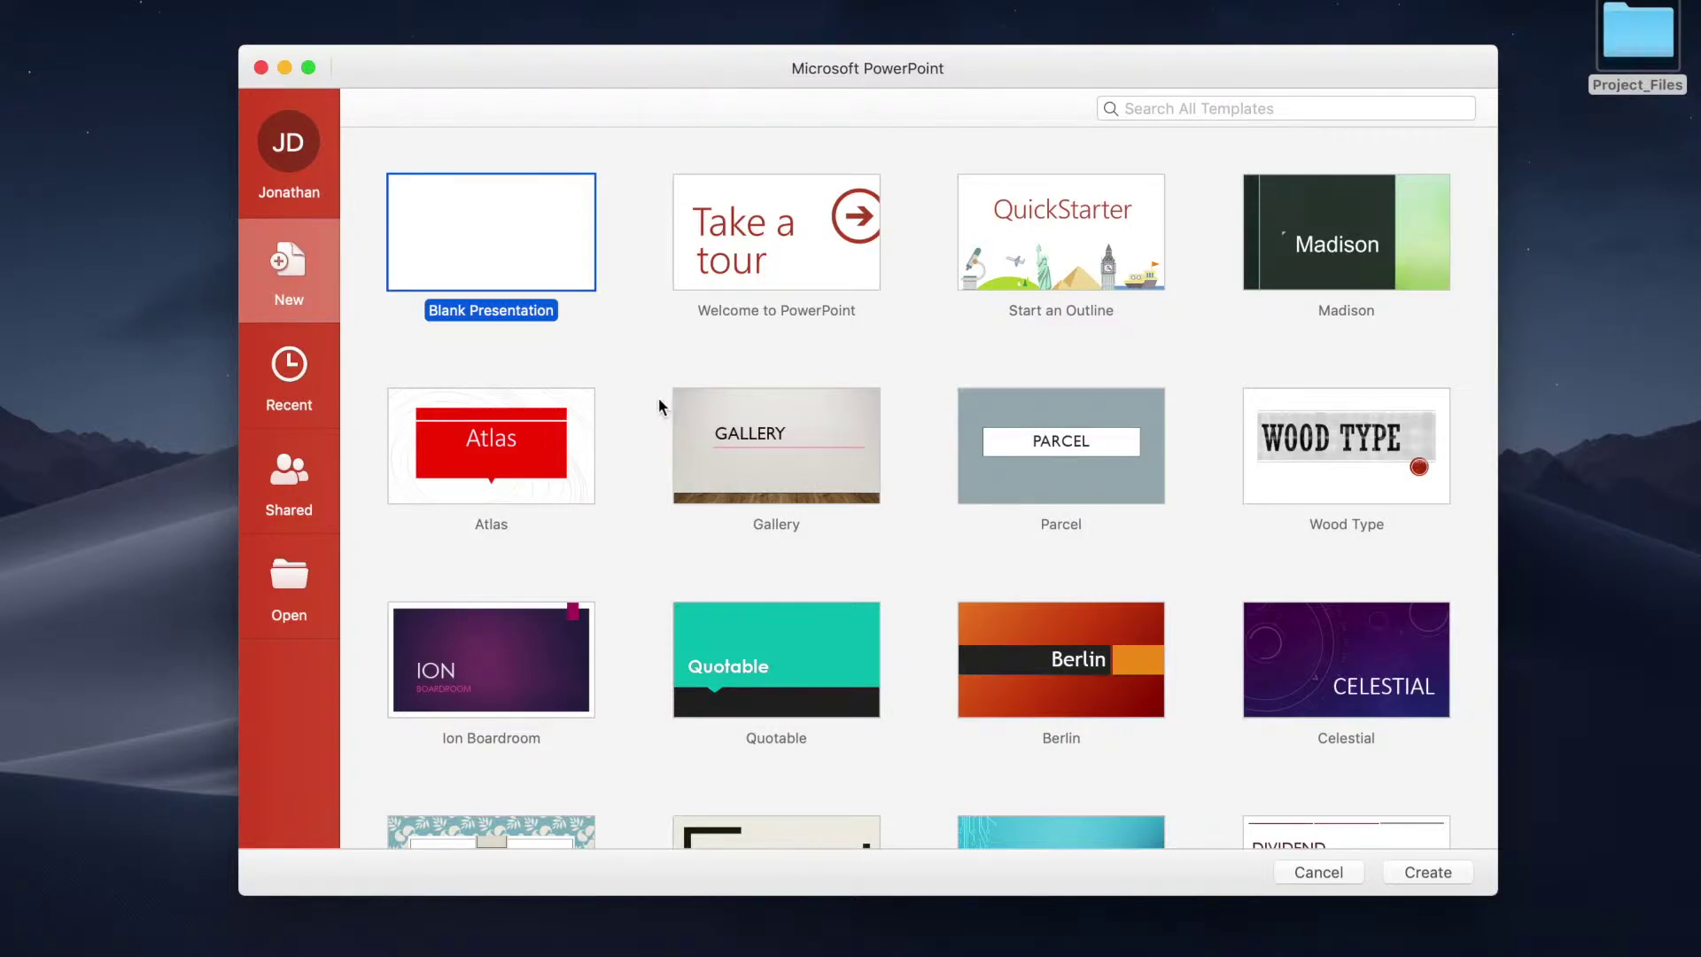
Create a new Blank Presentation from the PowerPoint template gallery
double_click(542, 266)
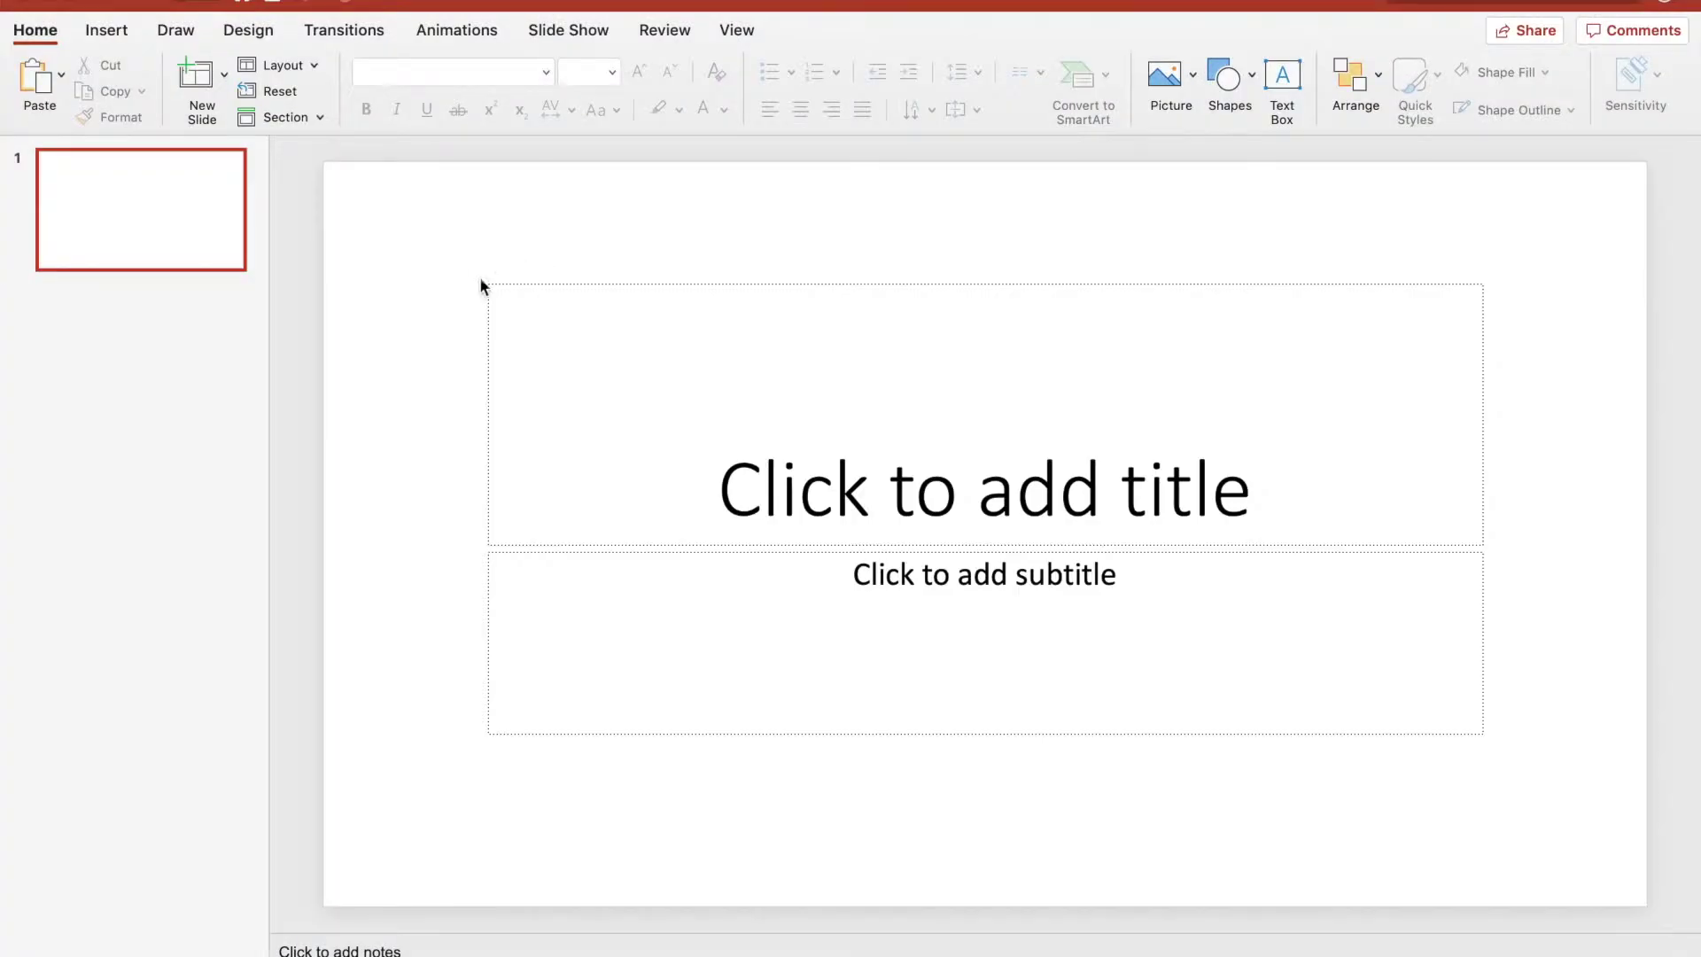
Delete the title and subtitle placeholders from the first slide and dismiss Design Ideas
drag(475, 278, 1272, 720)
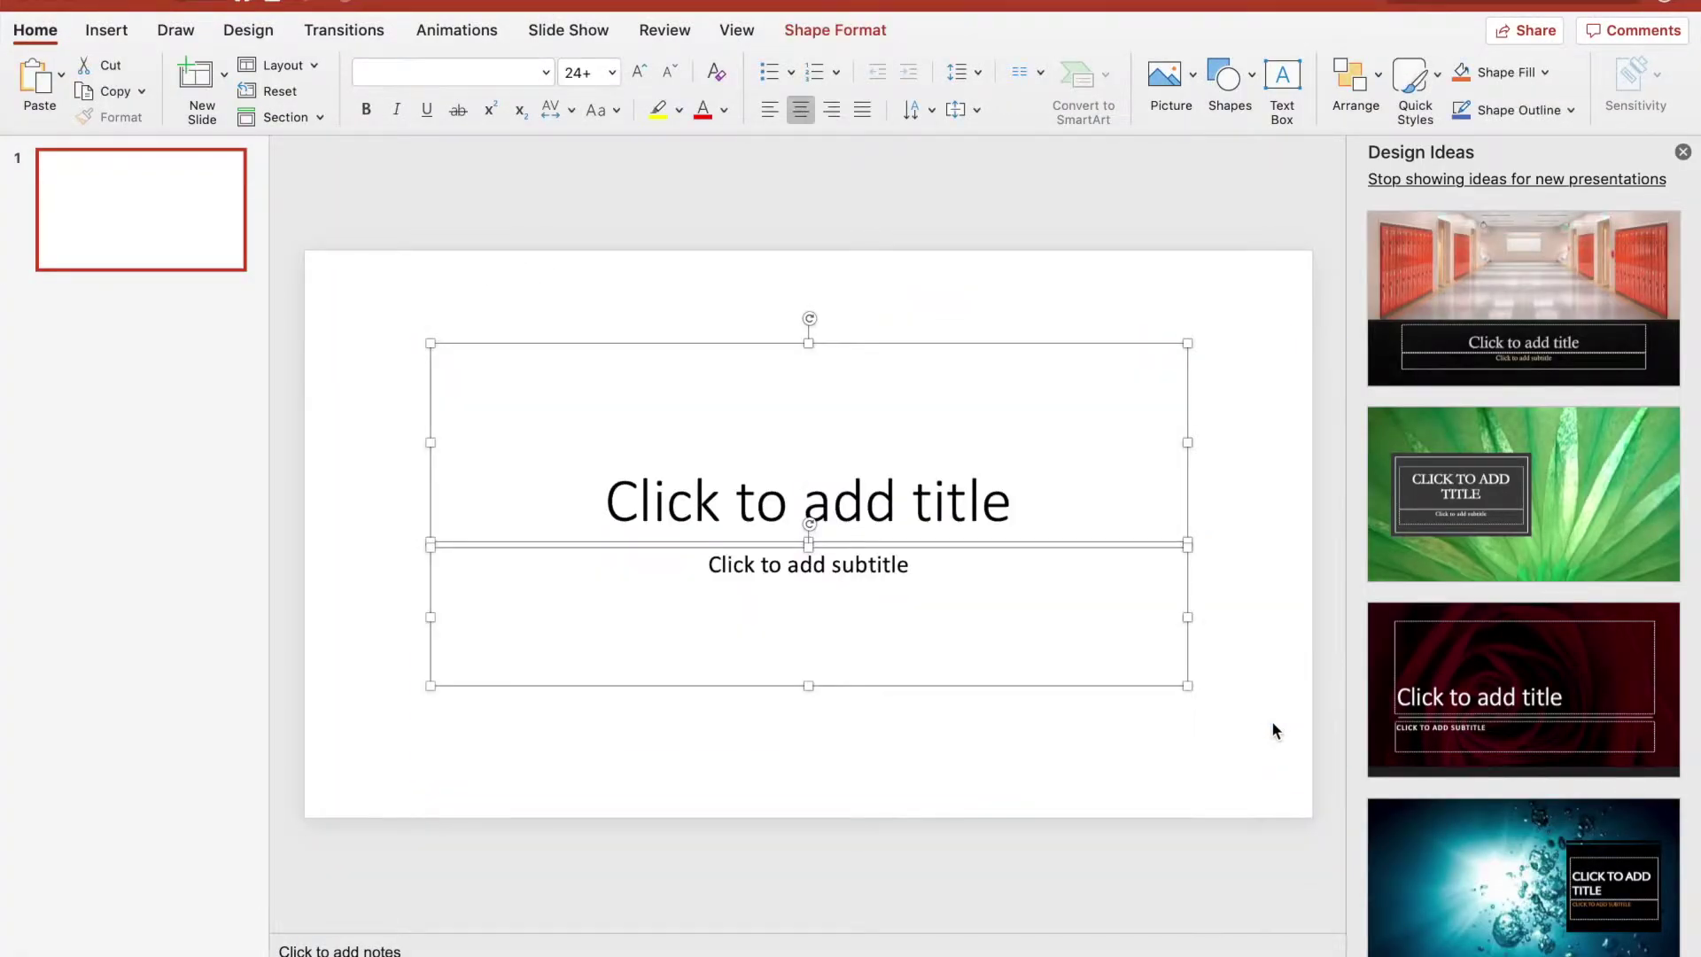
key(Delete)
click(1683, 154)
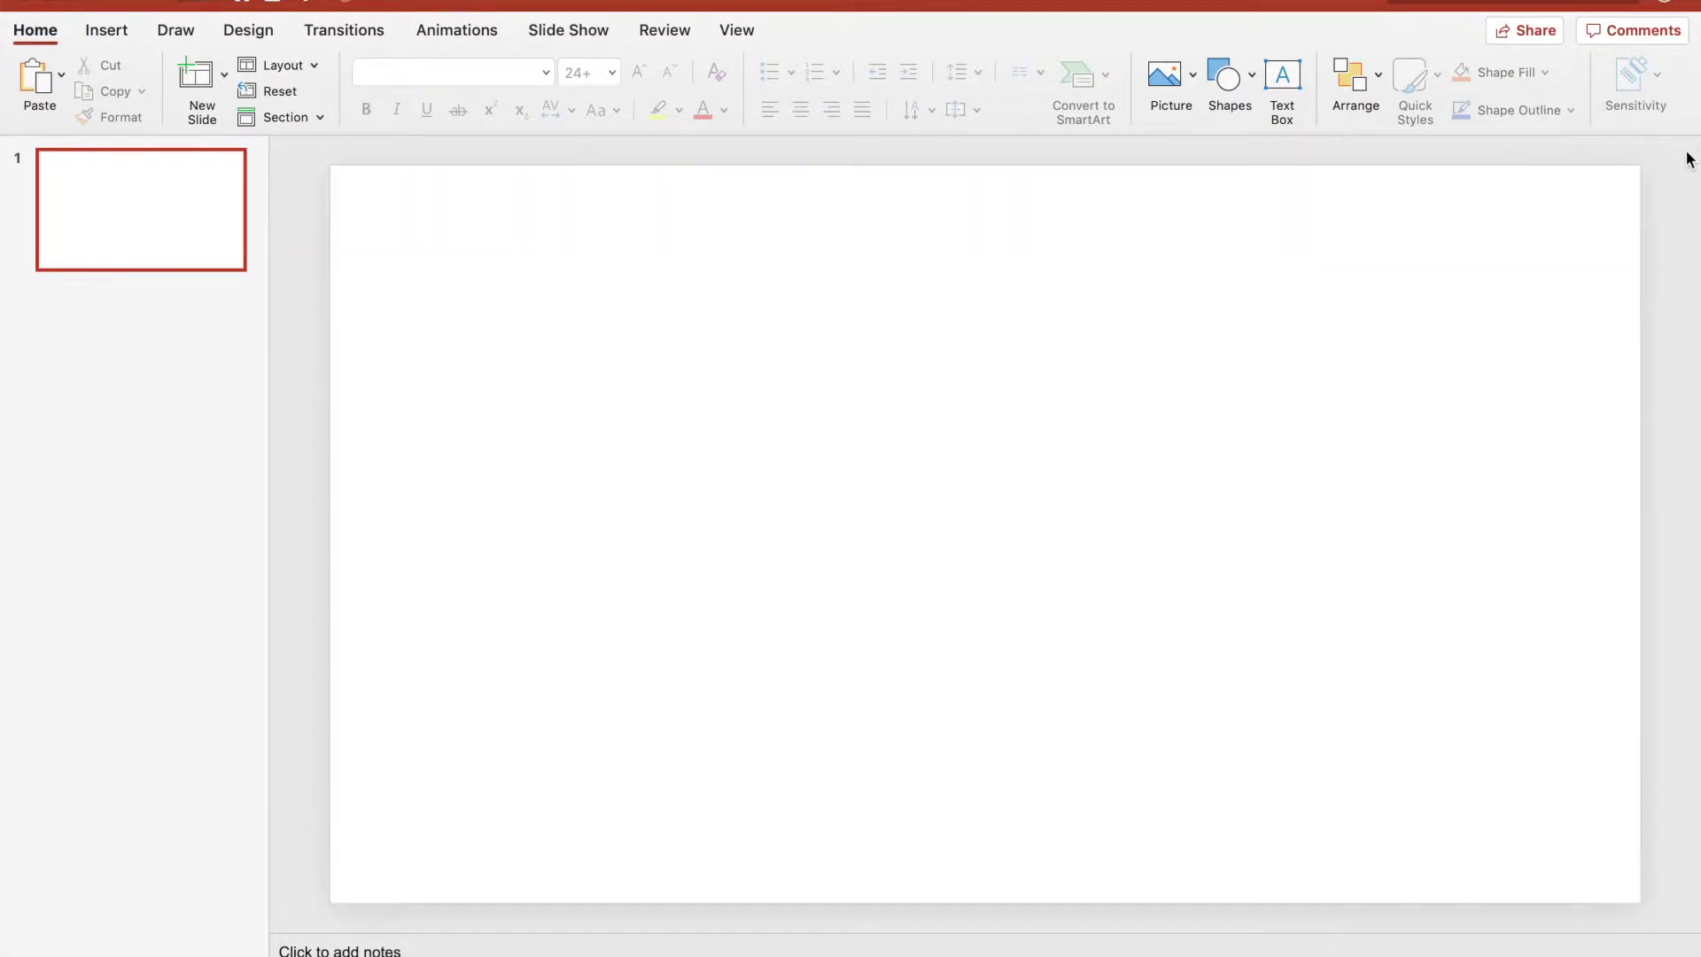
Show the Project_Files folder left of the slide and select Header.png
scroll(1071, 532, down, 3)
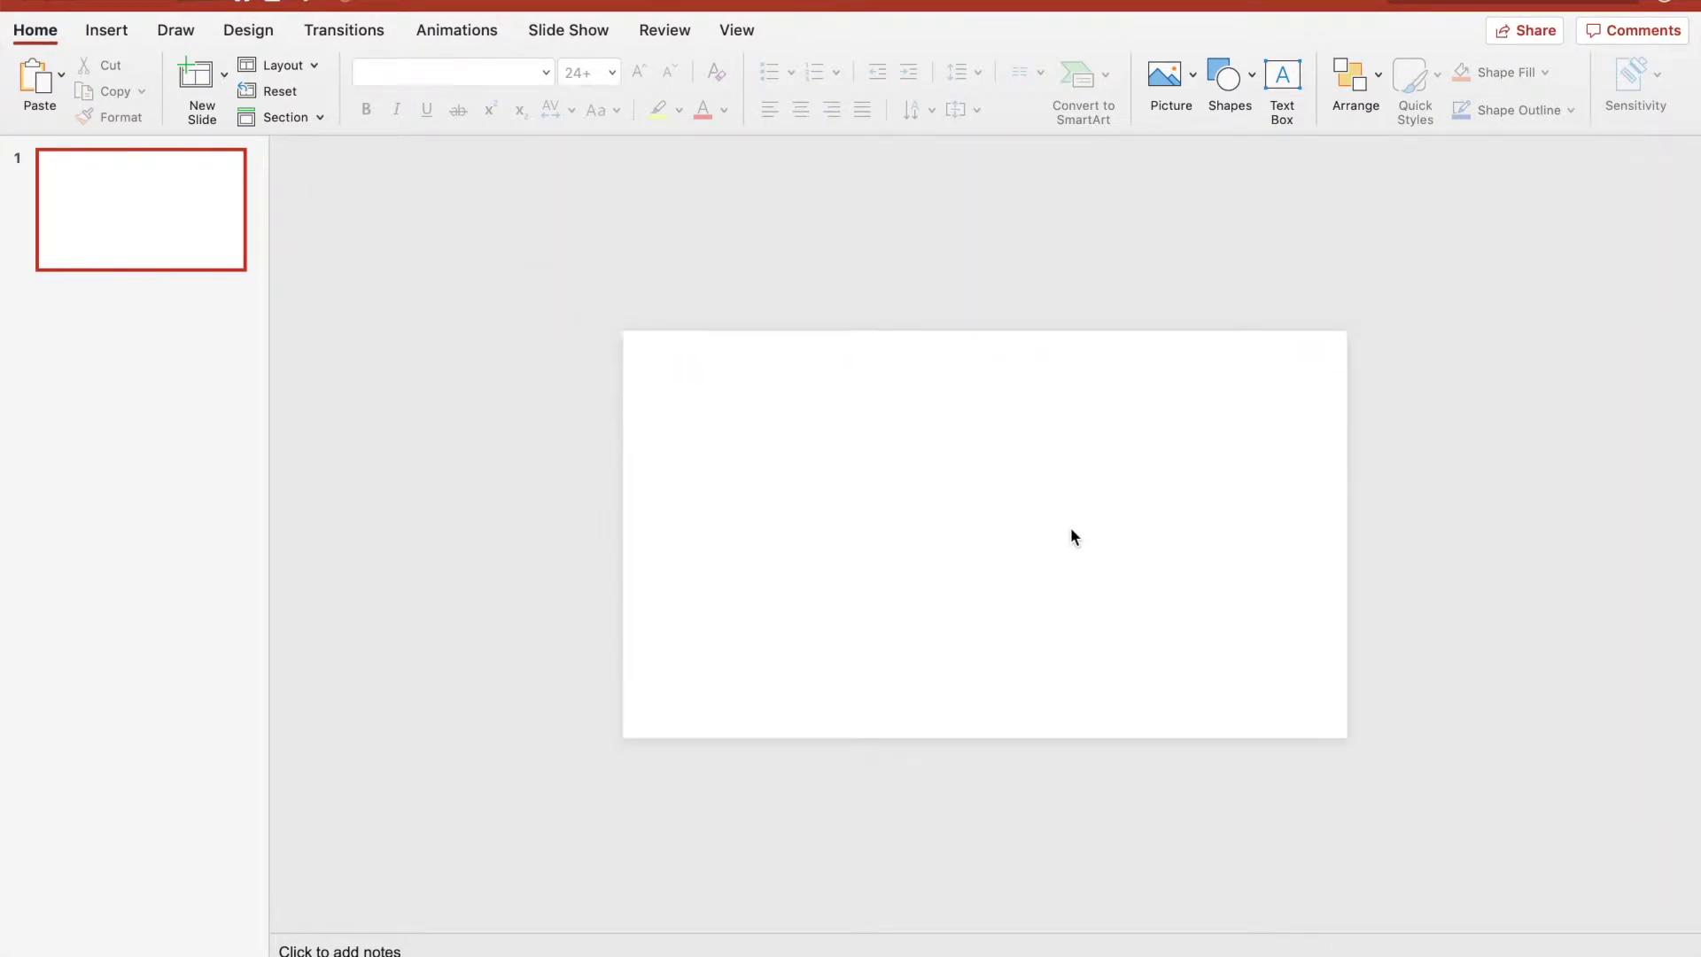
click(761, 953)
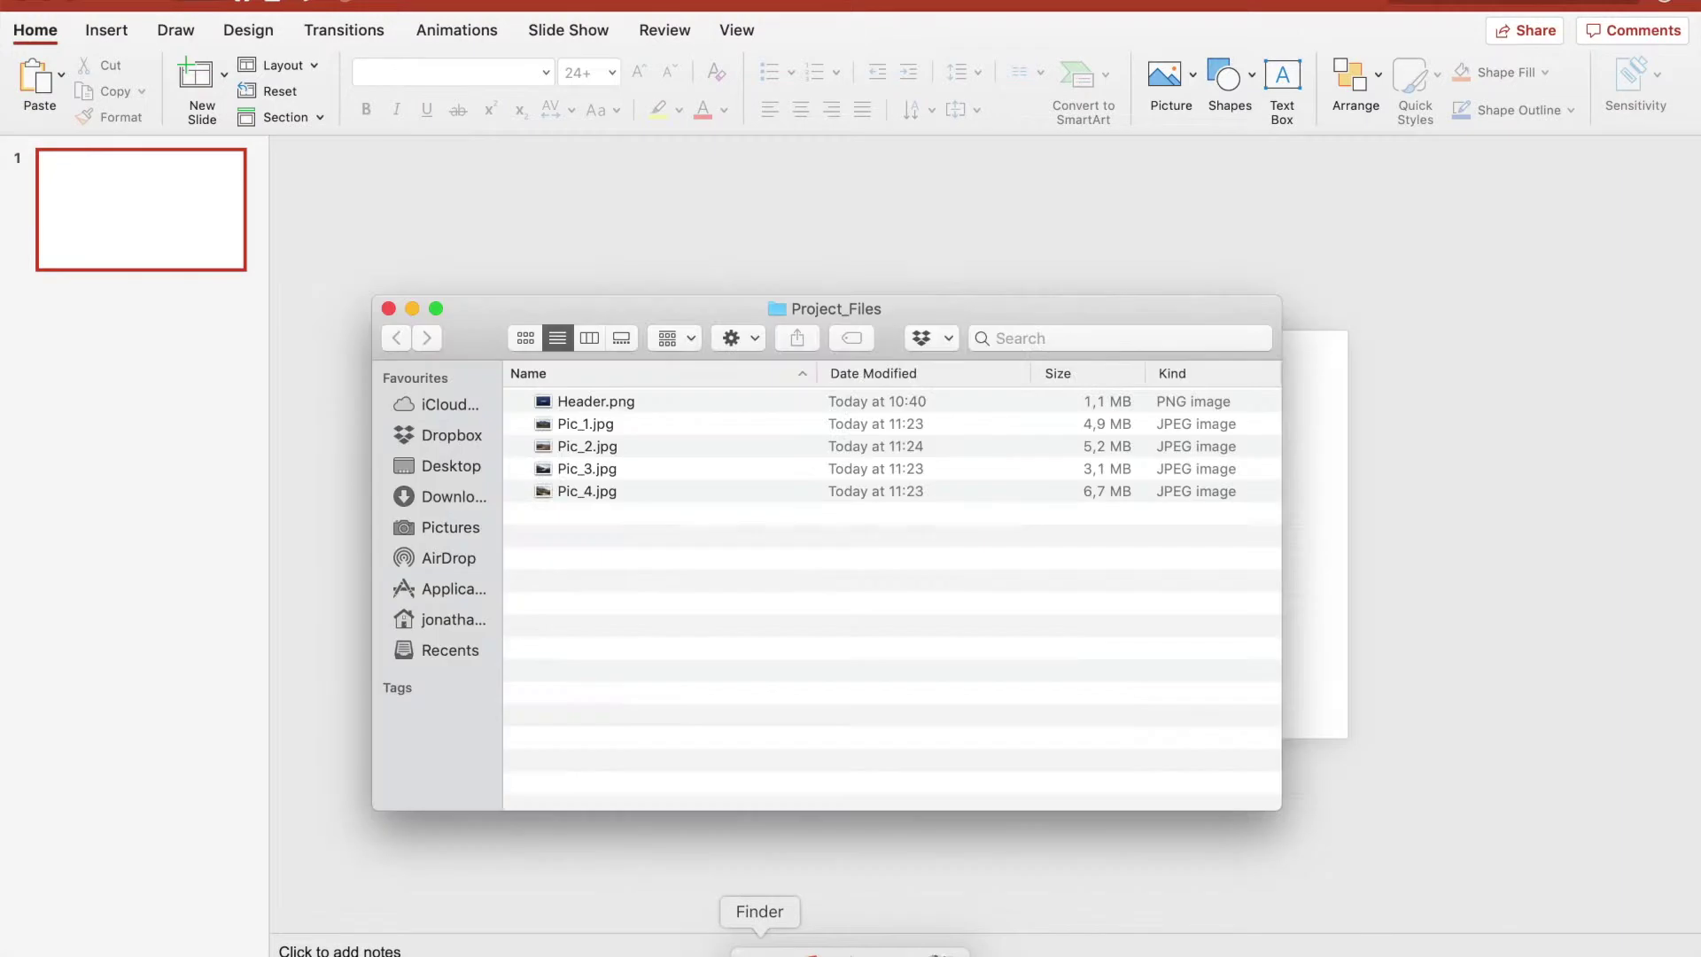
drag(598, 310, 246, 390)
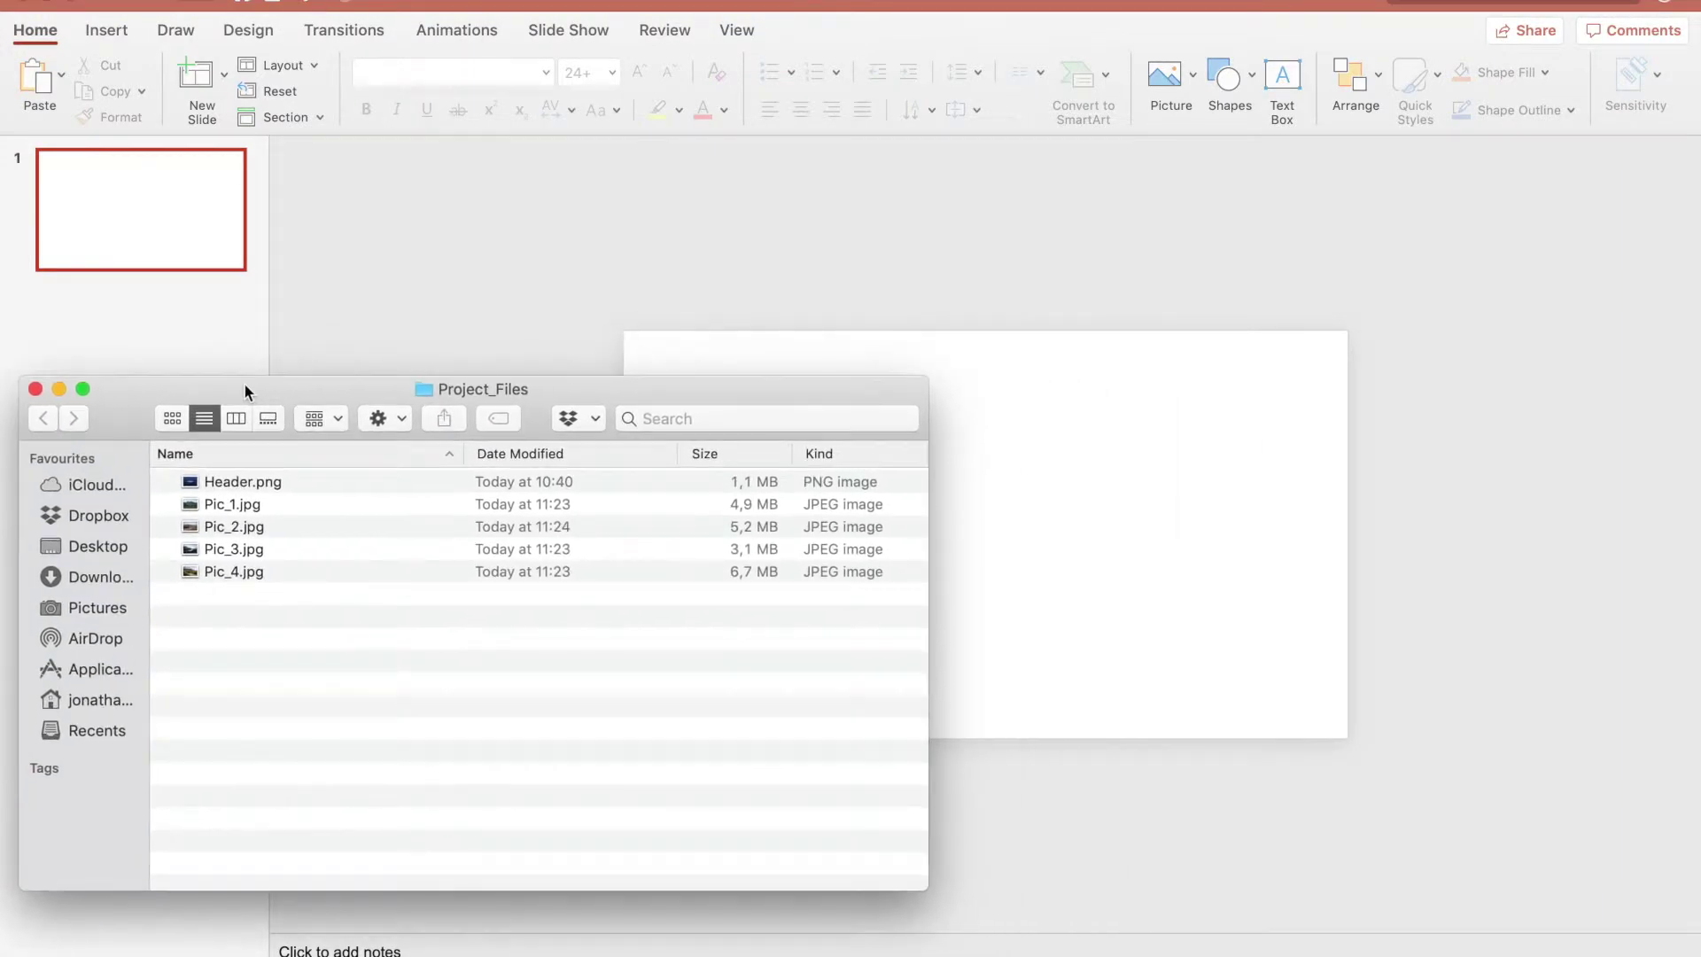
click(263, 479)
key(space)
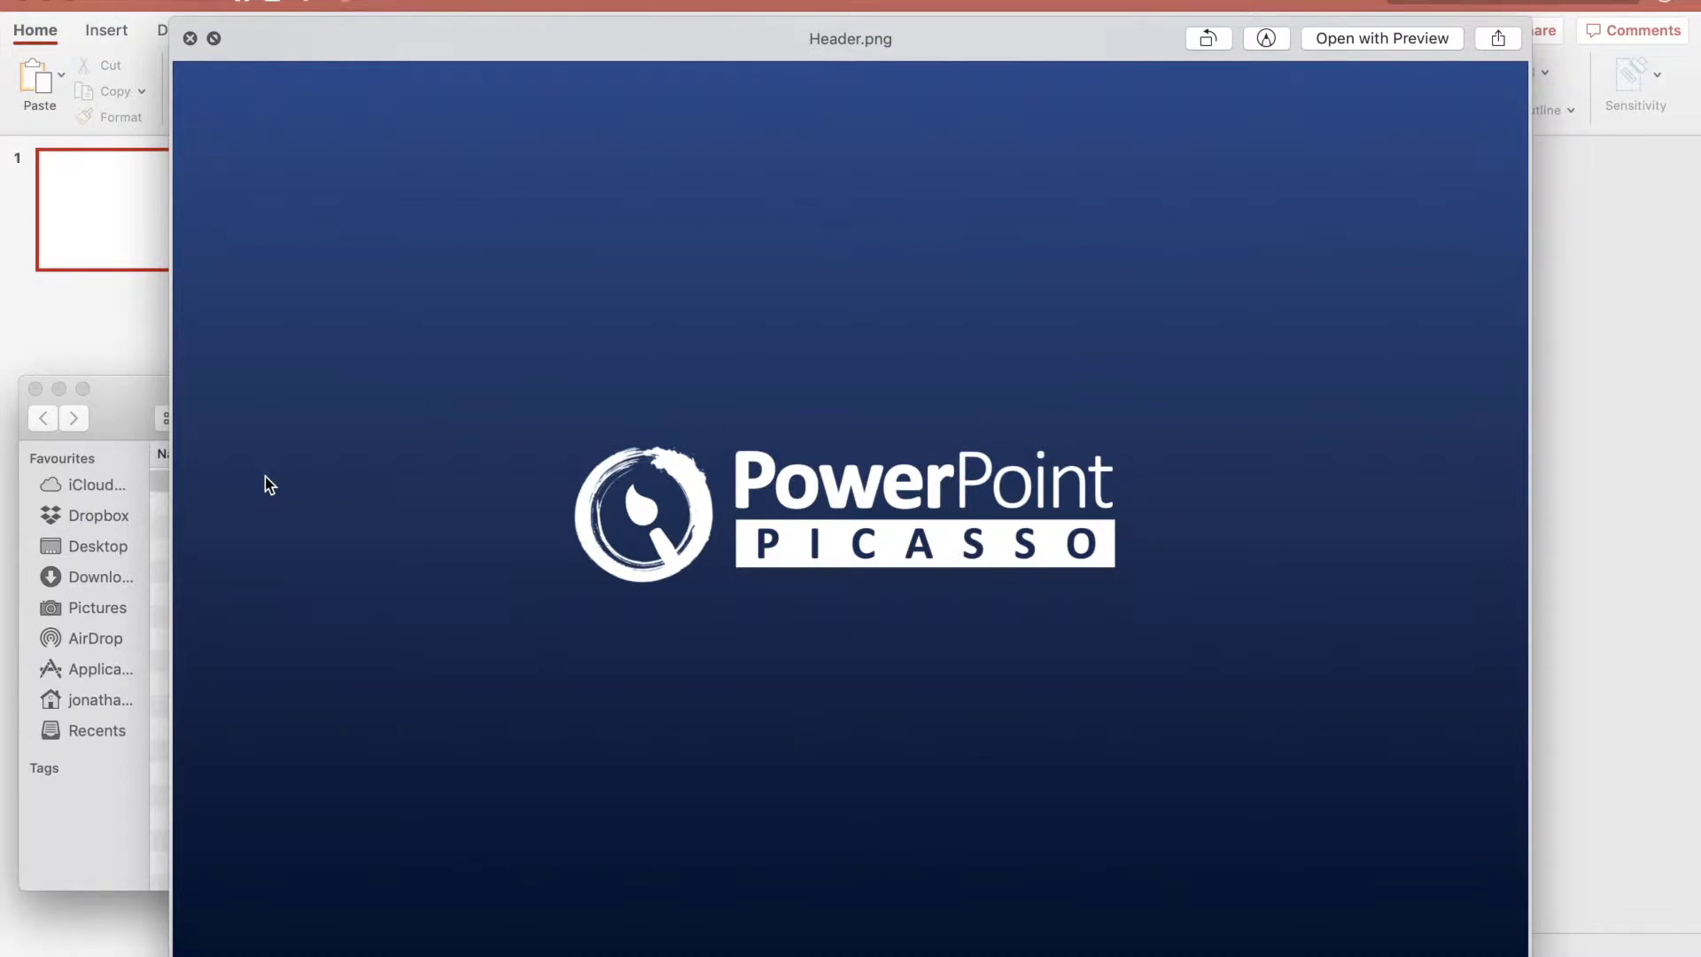
key(Down)
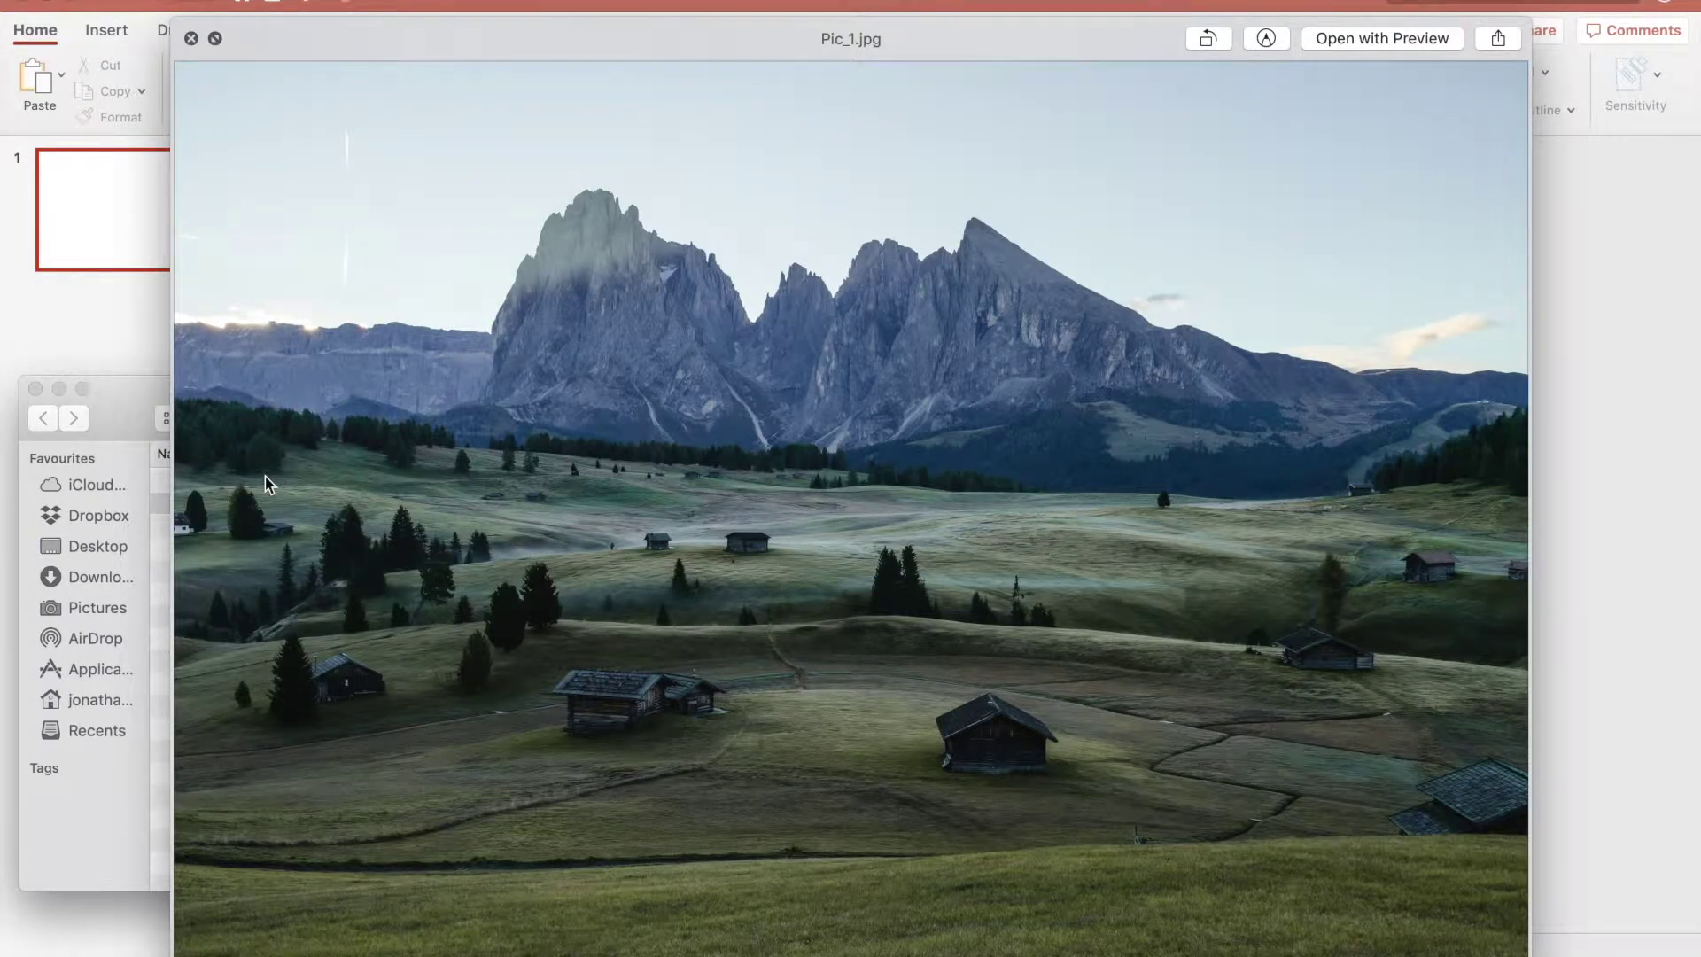
key(Down)
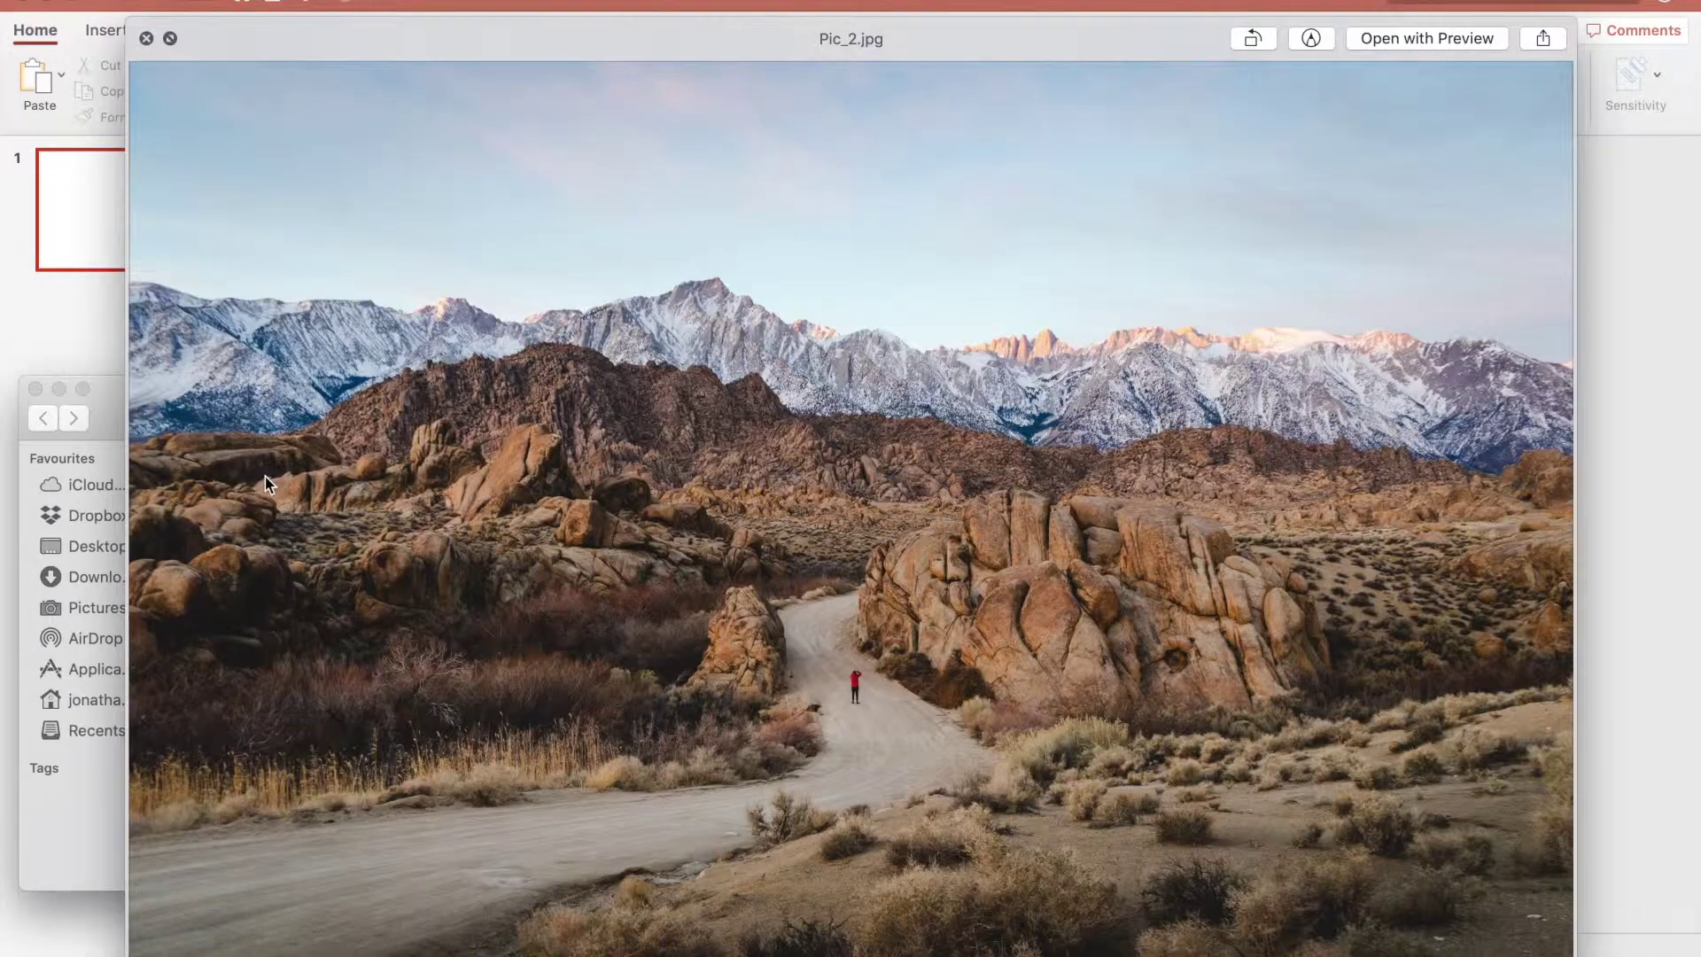
key(Down)
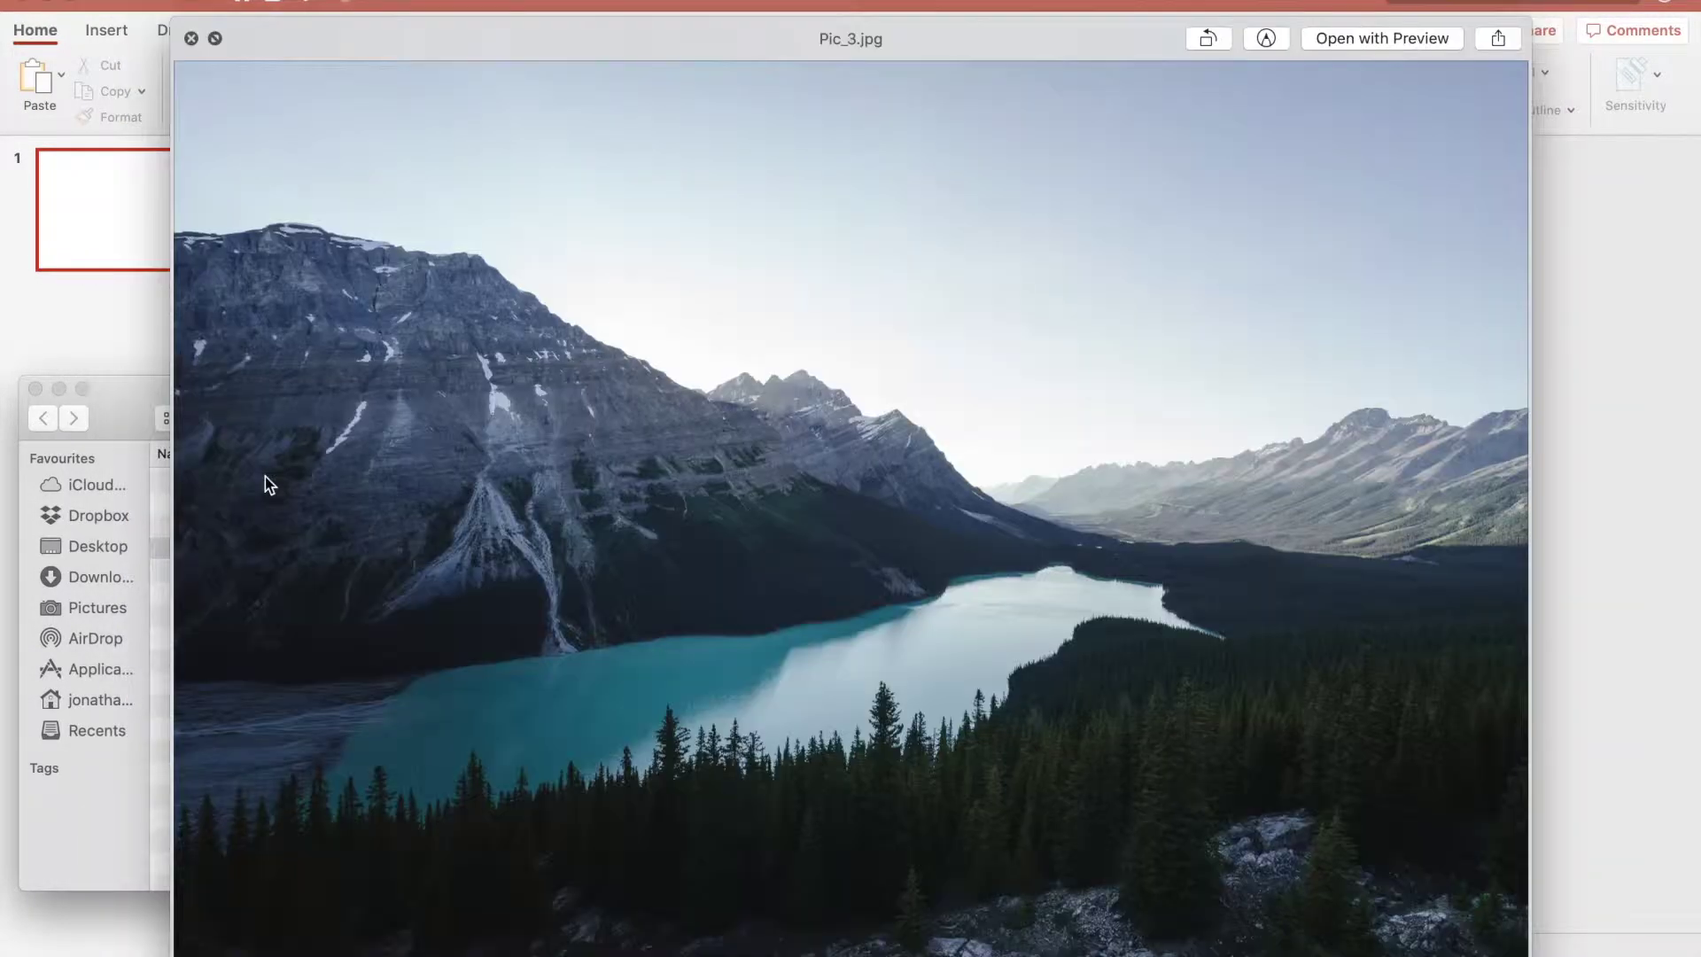
key(Down)
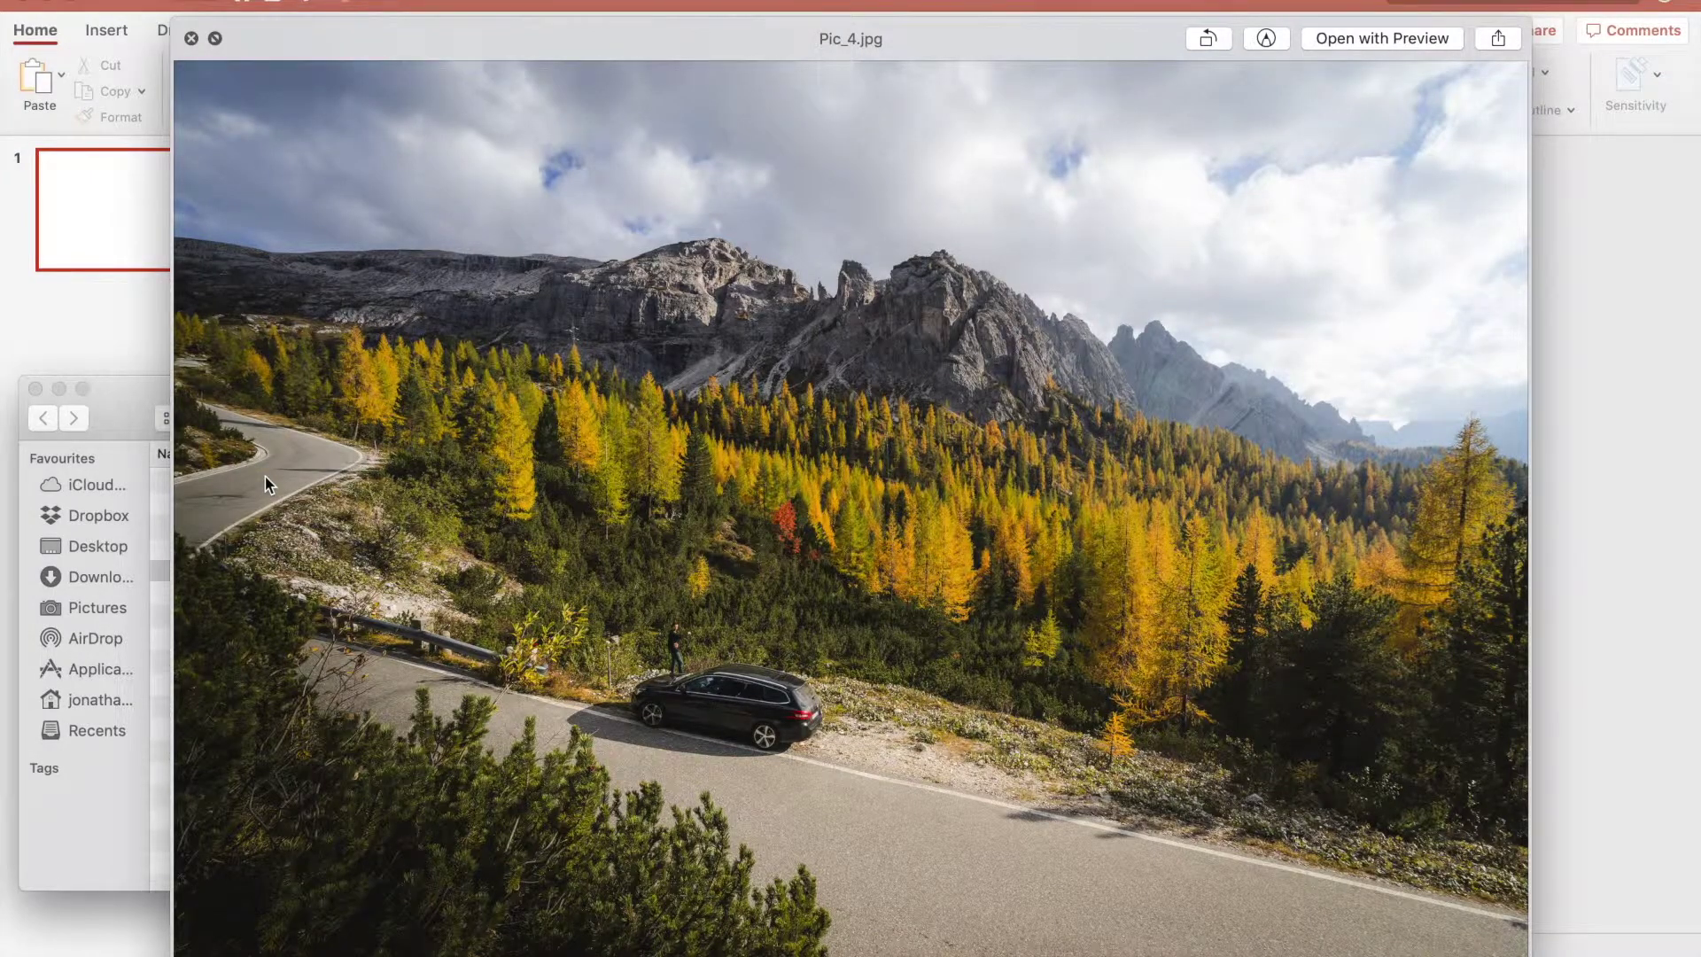
key(space)
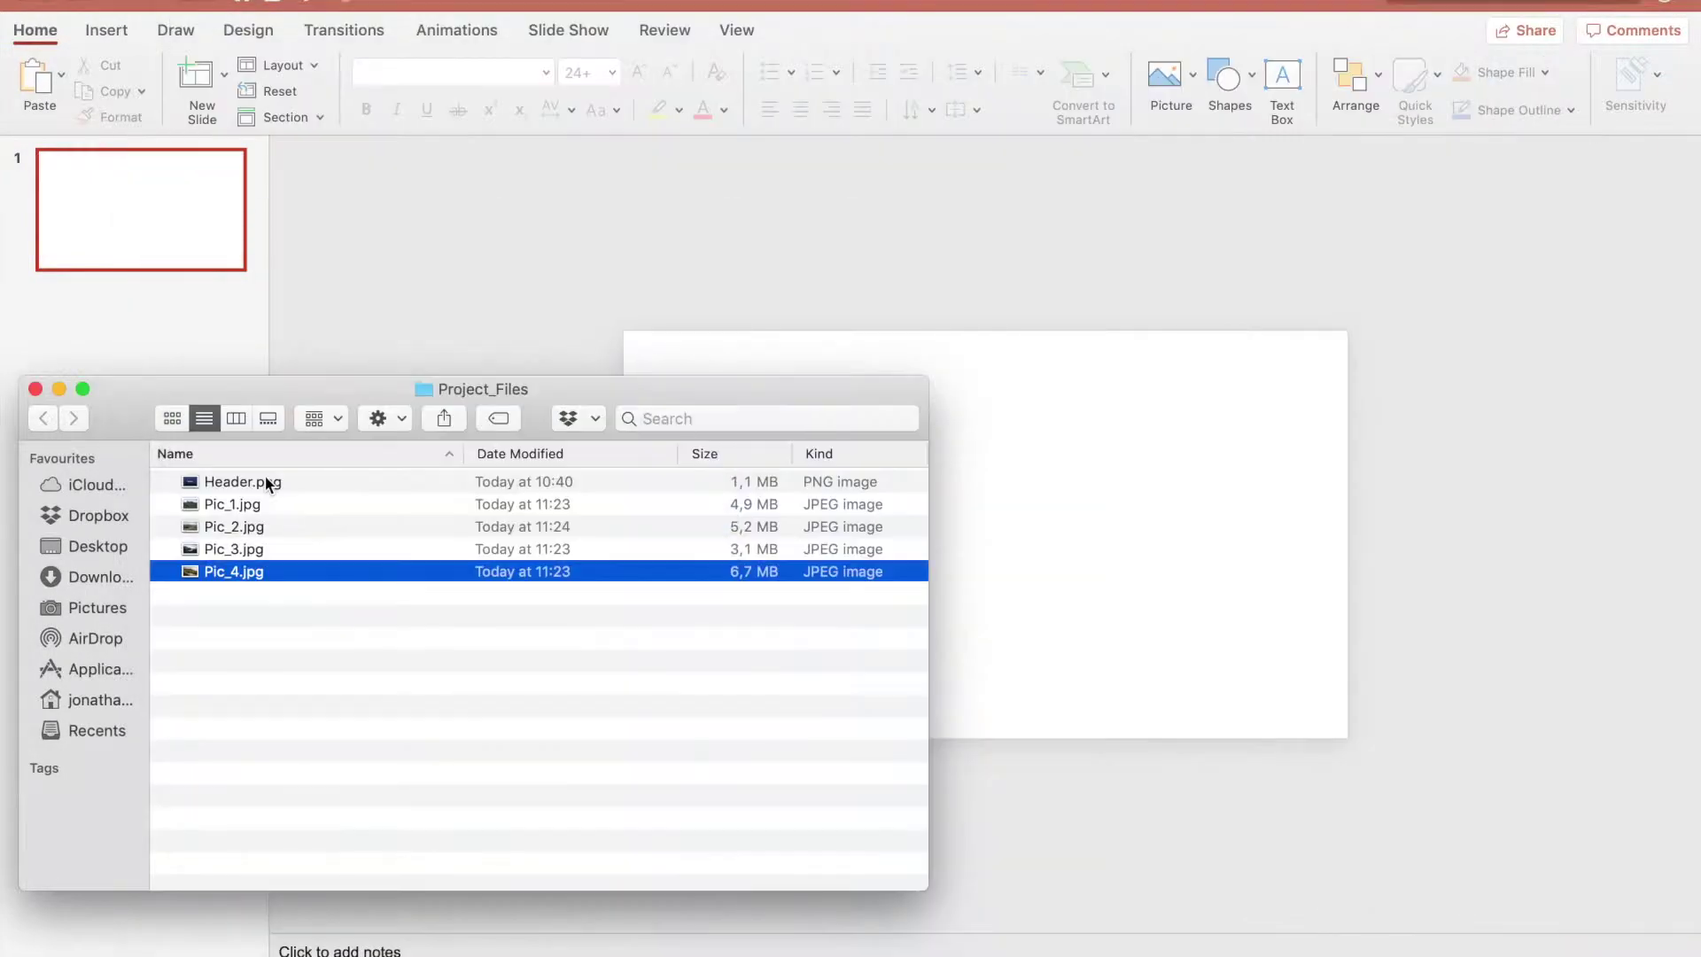
click(311, 484)
Drag Header.png onto the slide and enlarge it to cover the slide
drag(311, 482, 1156, 505)
click(1096, 563)
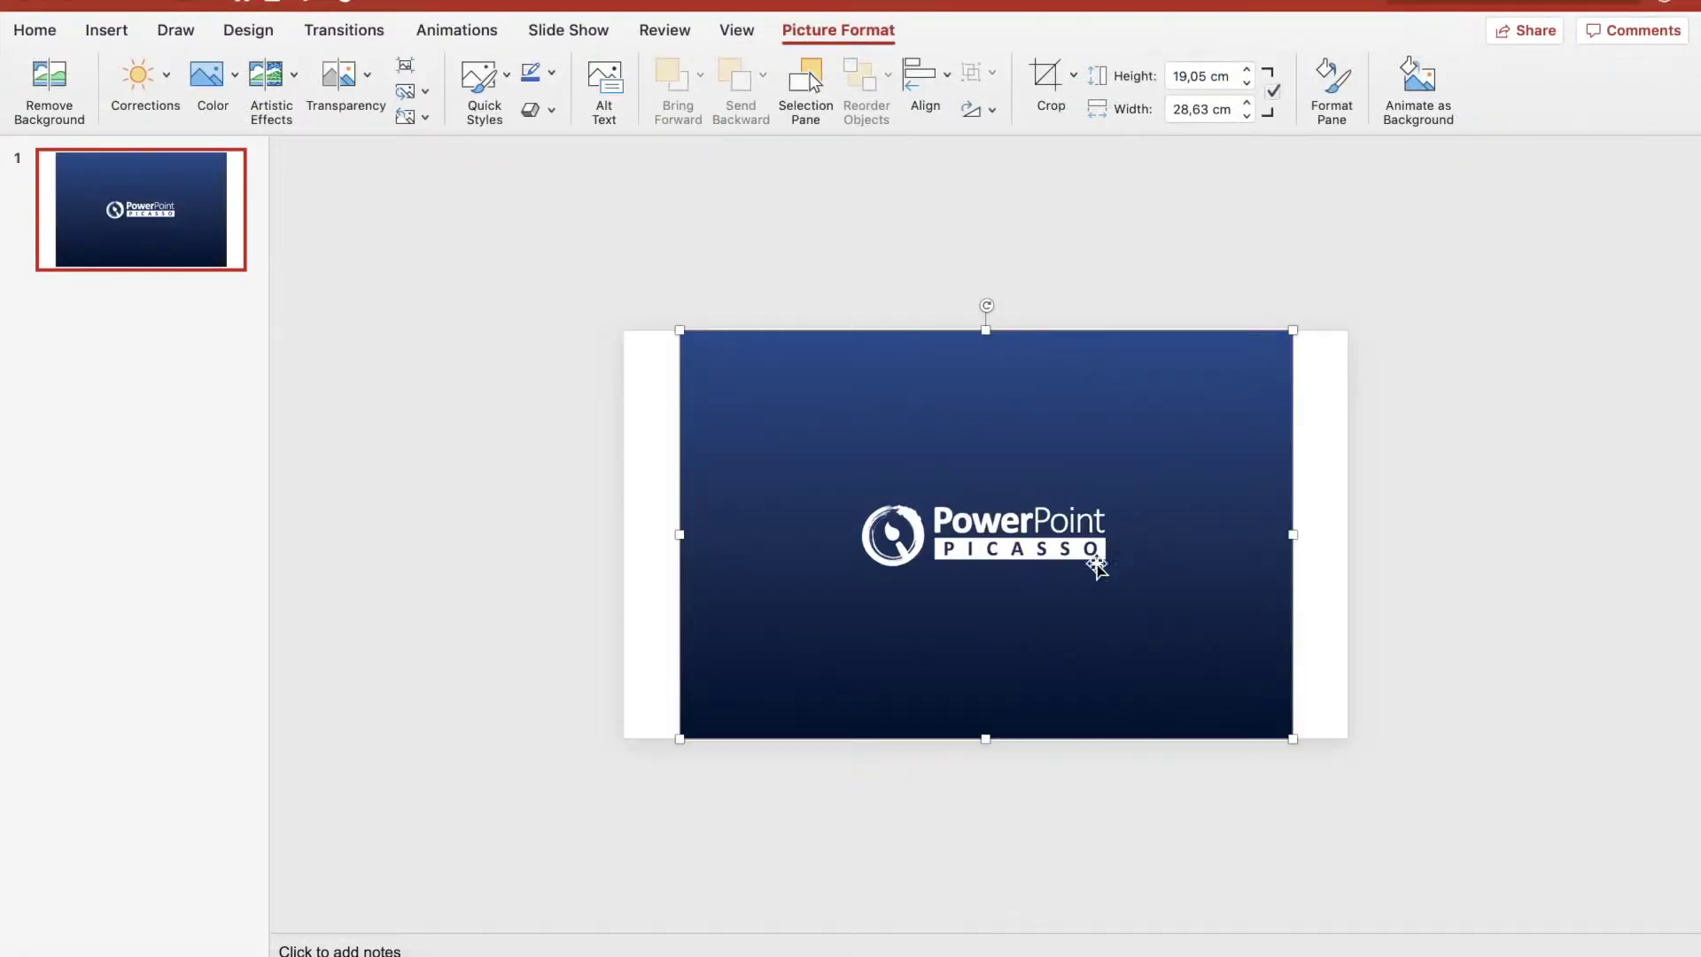
drag(1117, 333, 1172, 292)
Crop the header image's top and bottom so it fills the slide at 33,87 × 19,05 cm
click(1051, 74)
drag(813, 295, 809, 331)
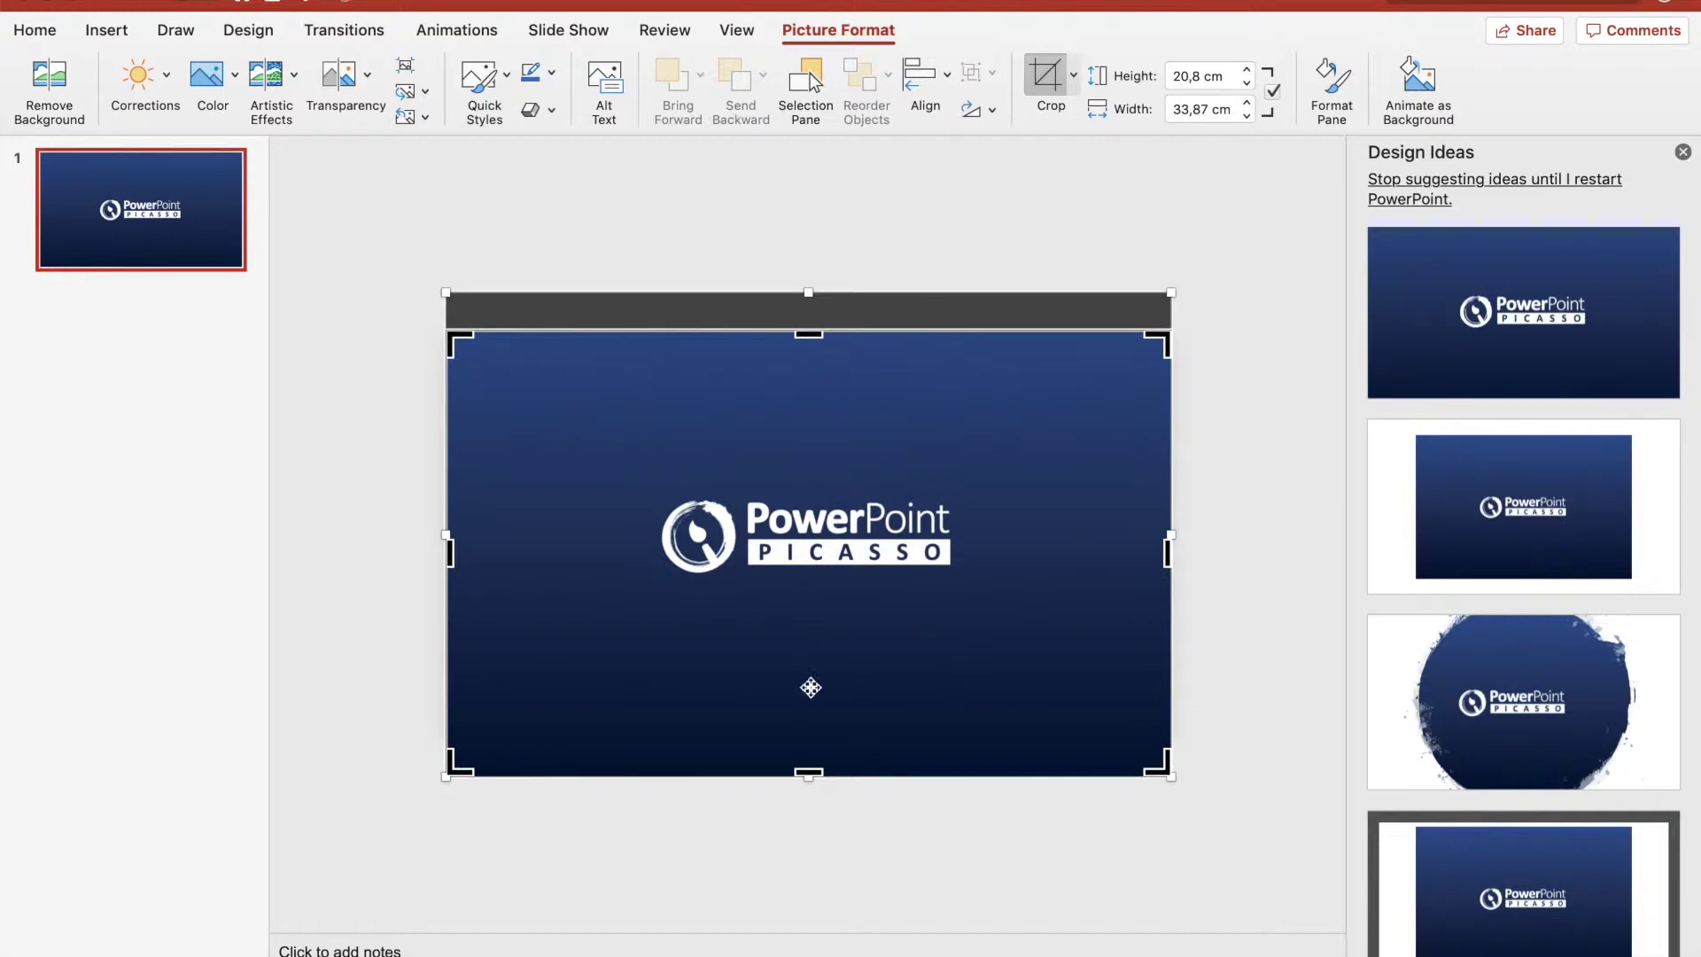
drag(809, 771, 816, 734)
click(1039, 77)
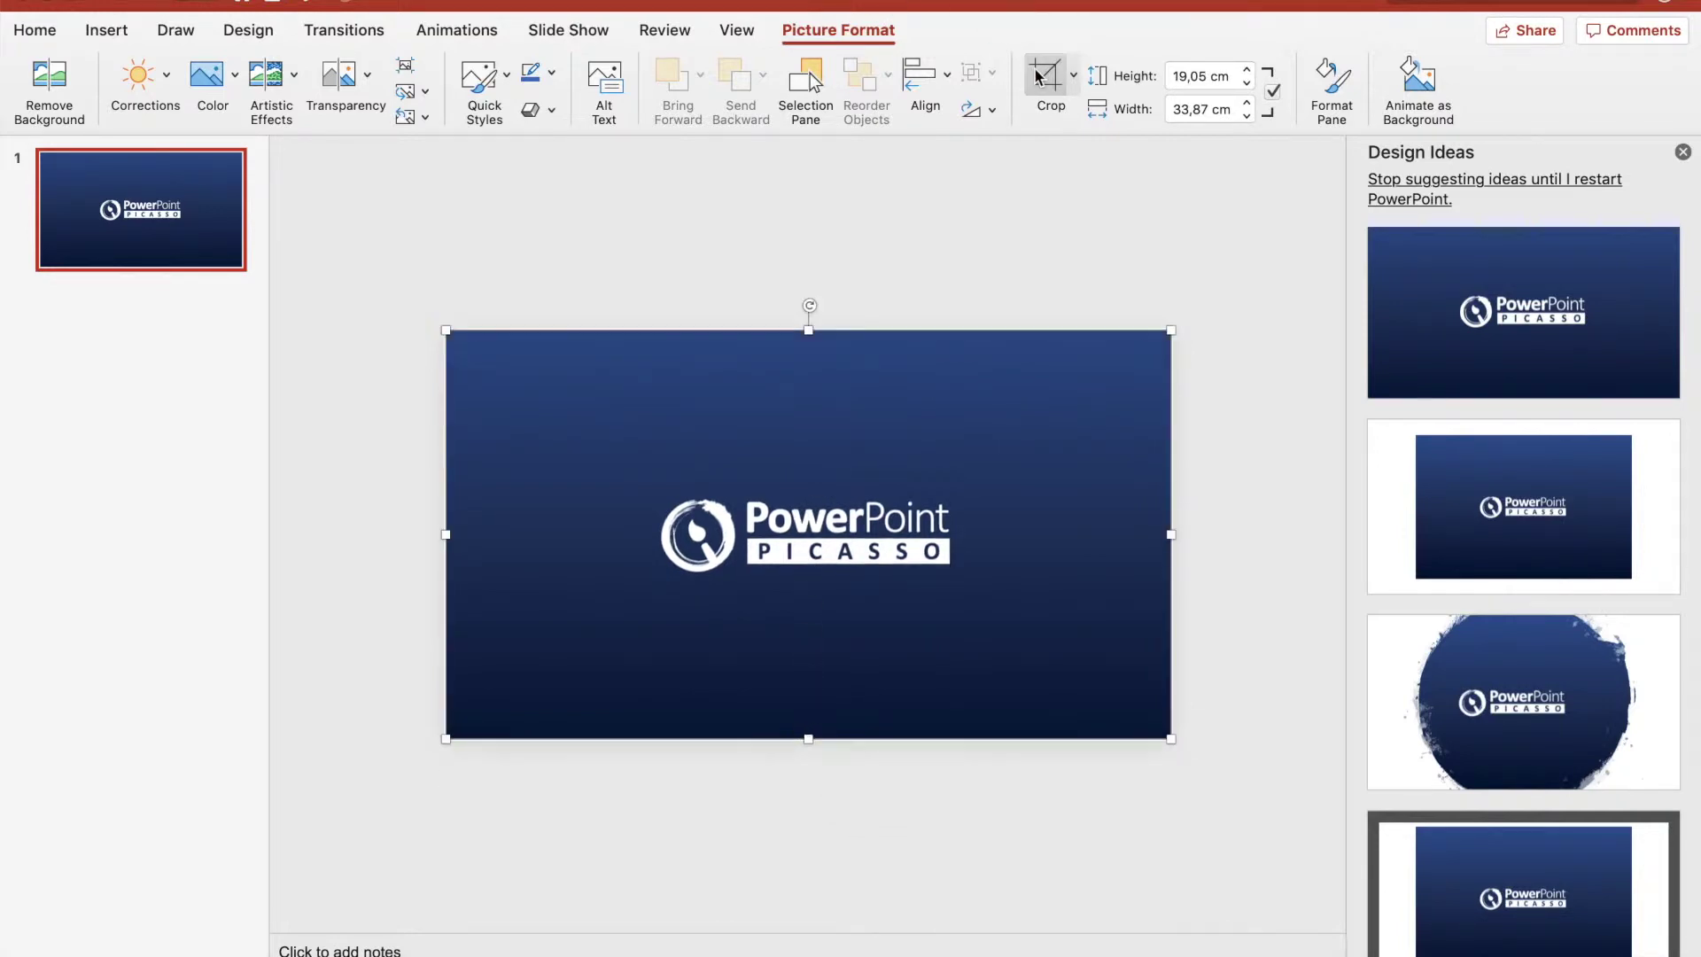
click(1070, 263)
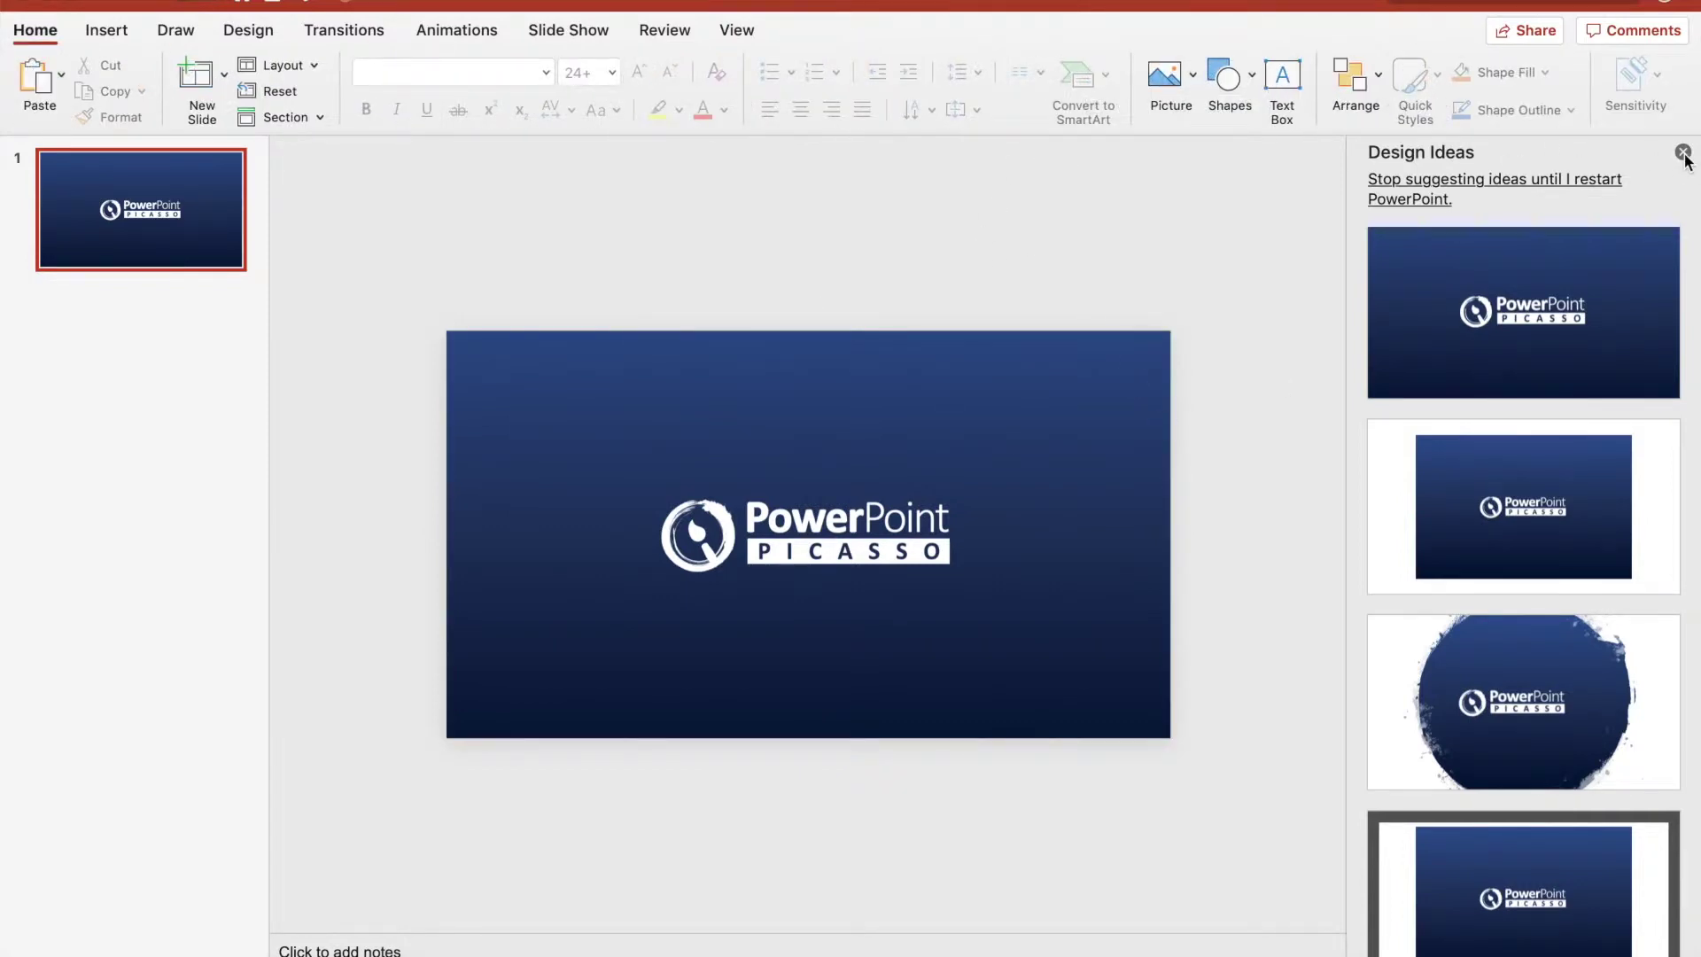
click(1682, 153)
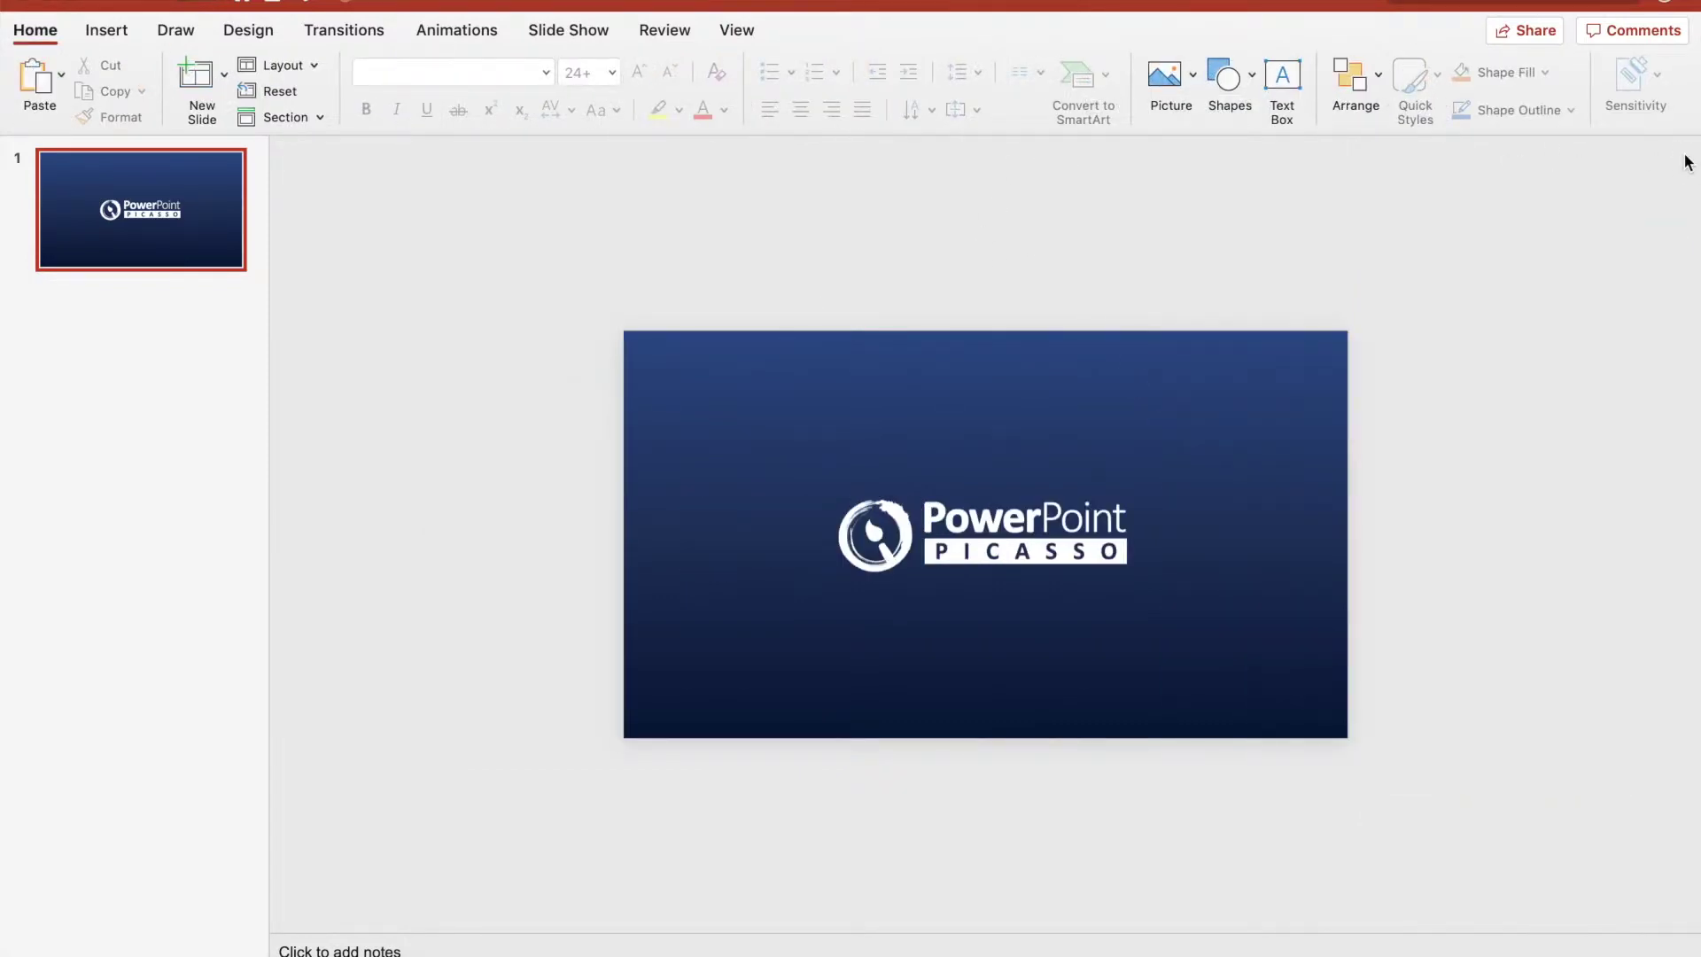
mouse_move(760, 954)
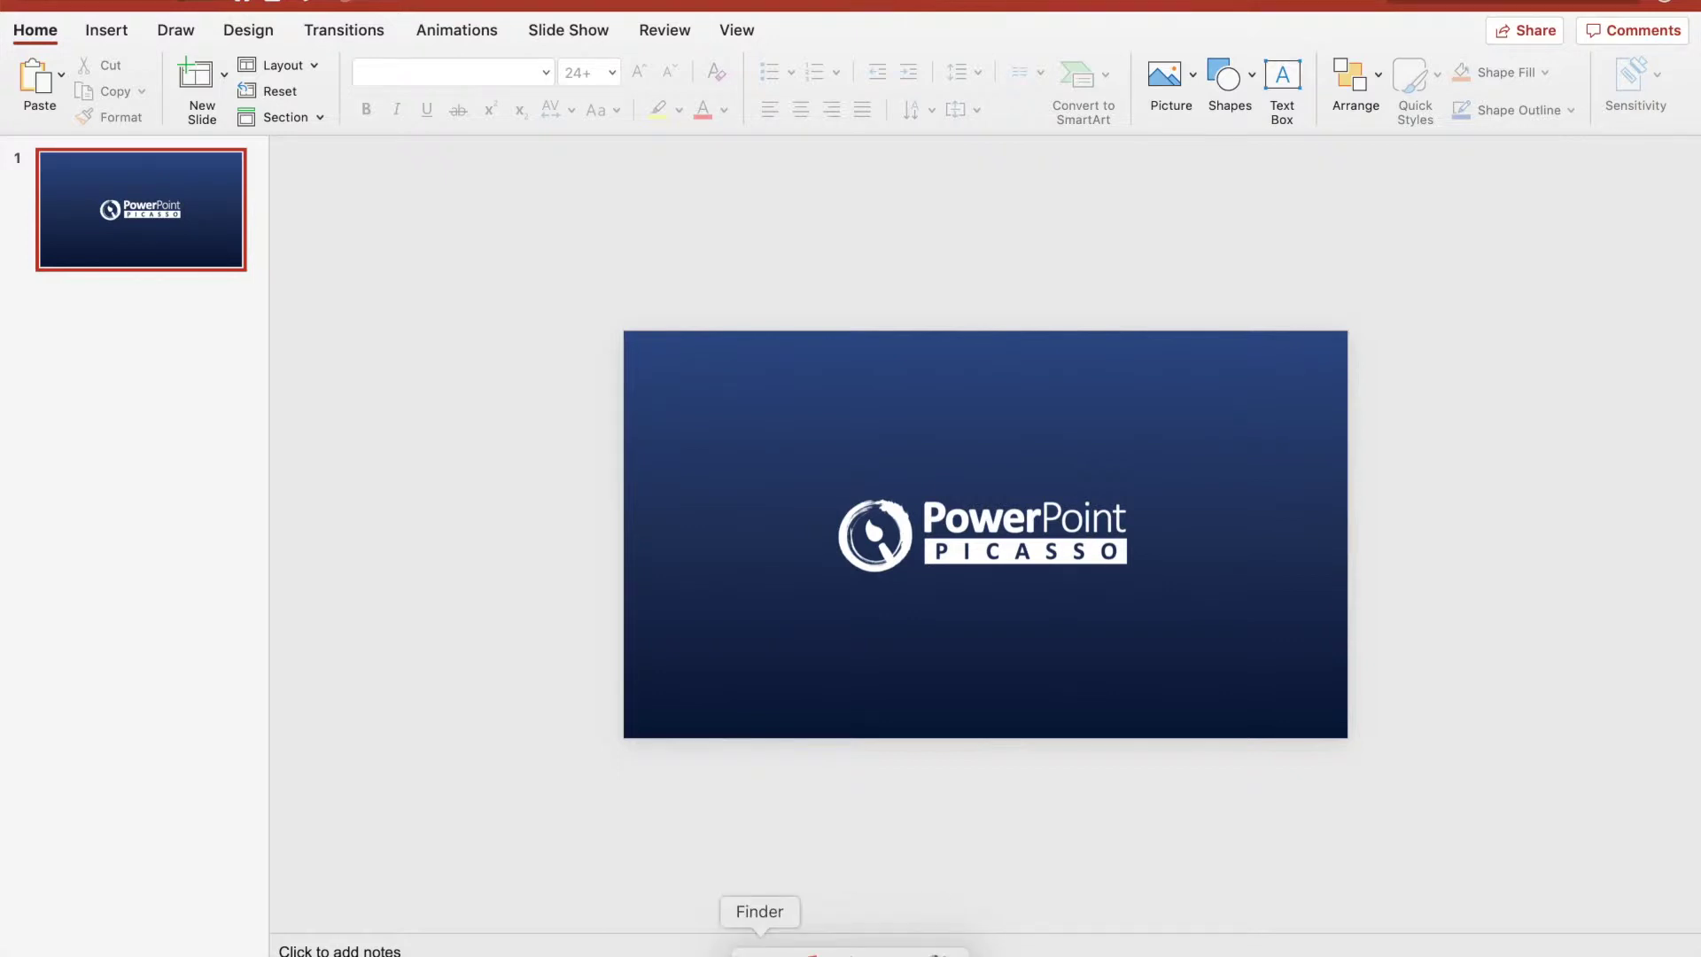
click(760, 952)
Place Pic_1.jpg at the slide's left edge and crop it to an 8,23 × 19,05 cm strip
click(355, 512)
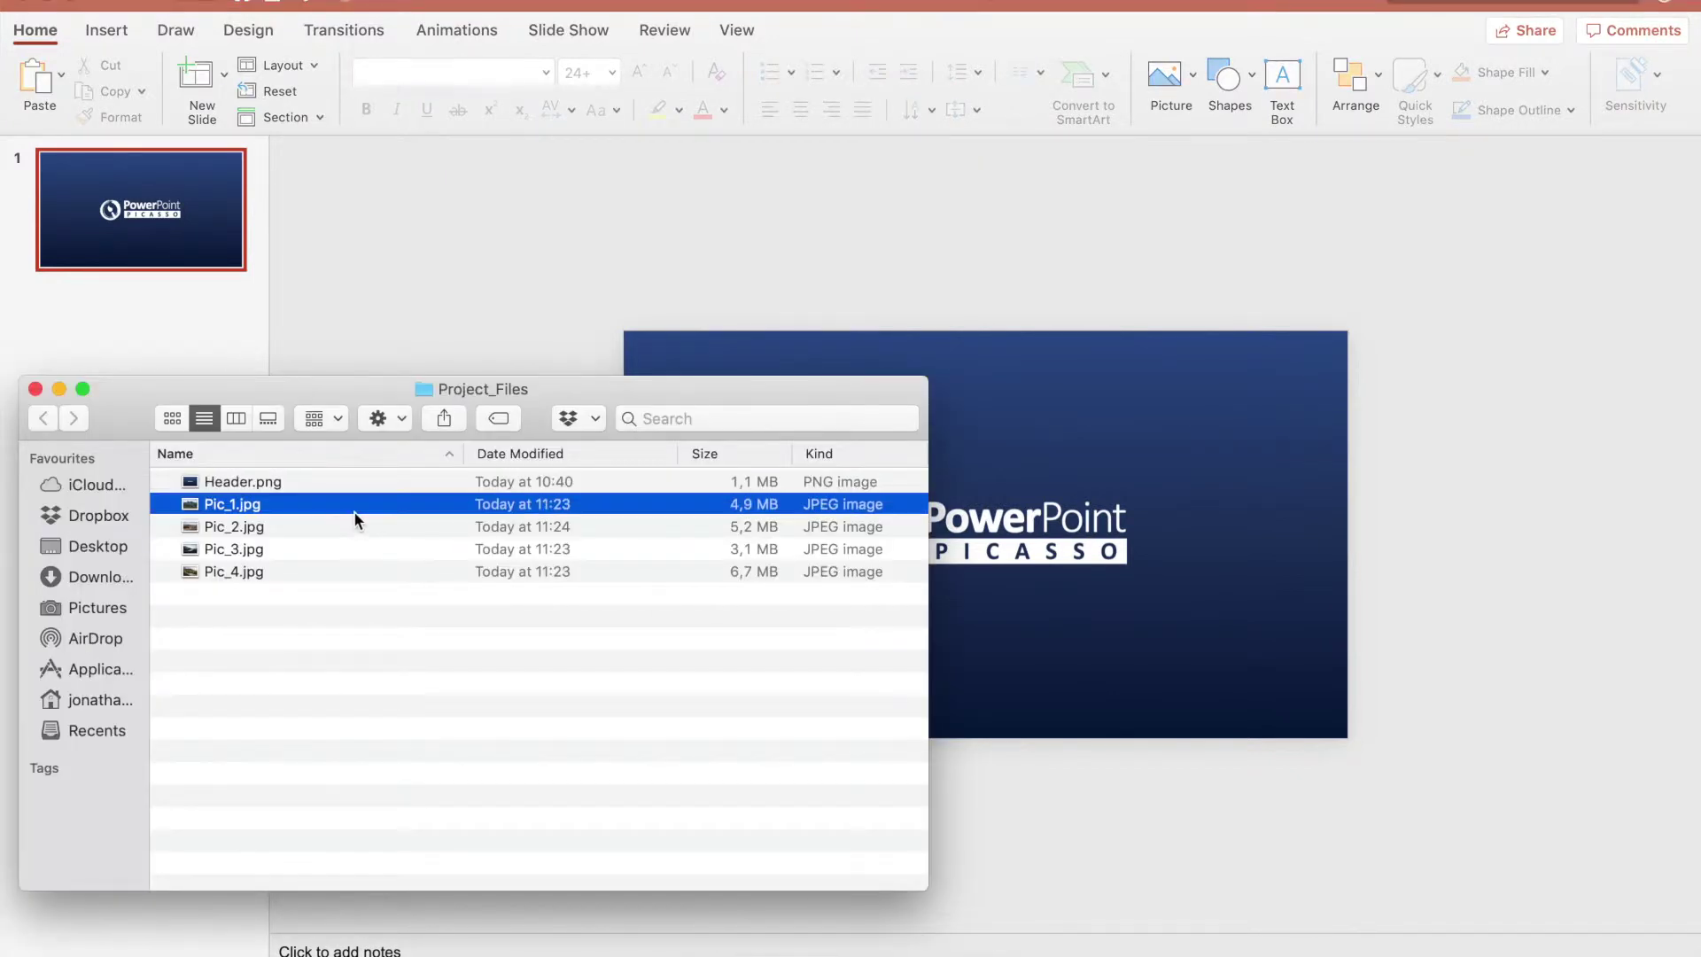
drag(359, 505, 1084, 452)
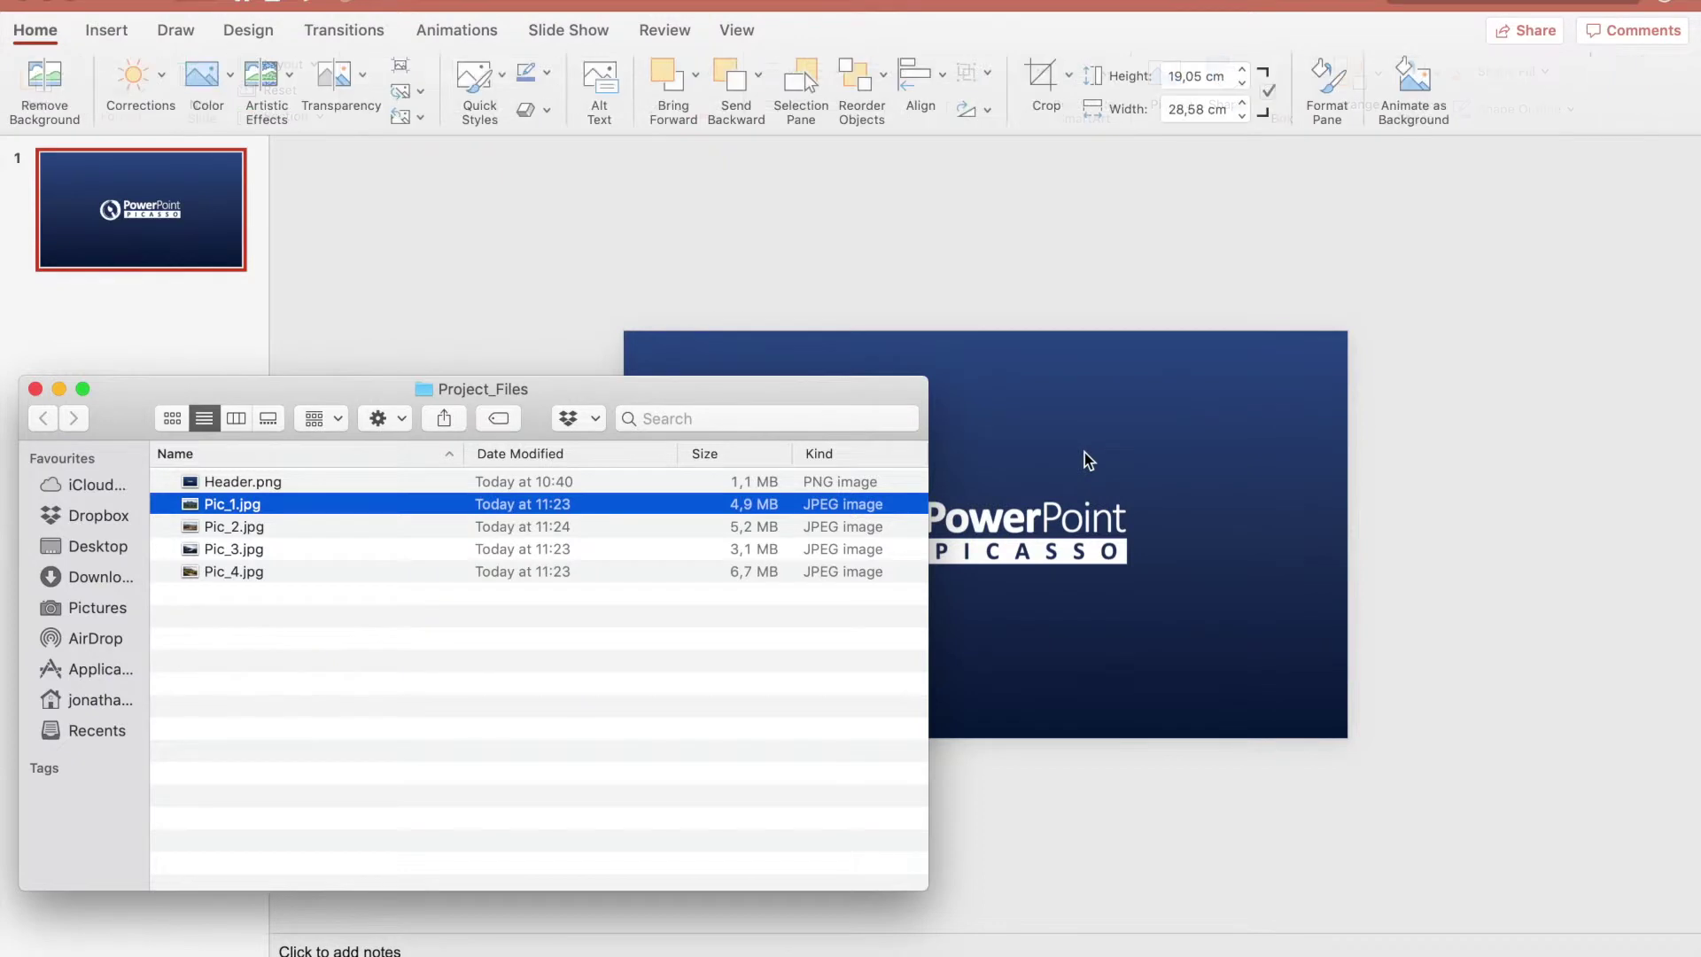
click(1138, 466)
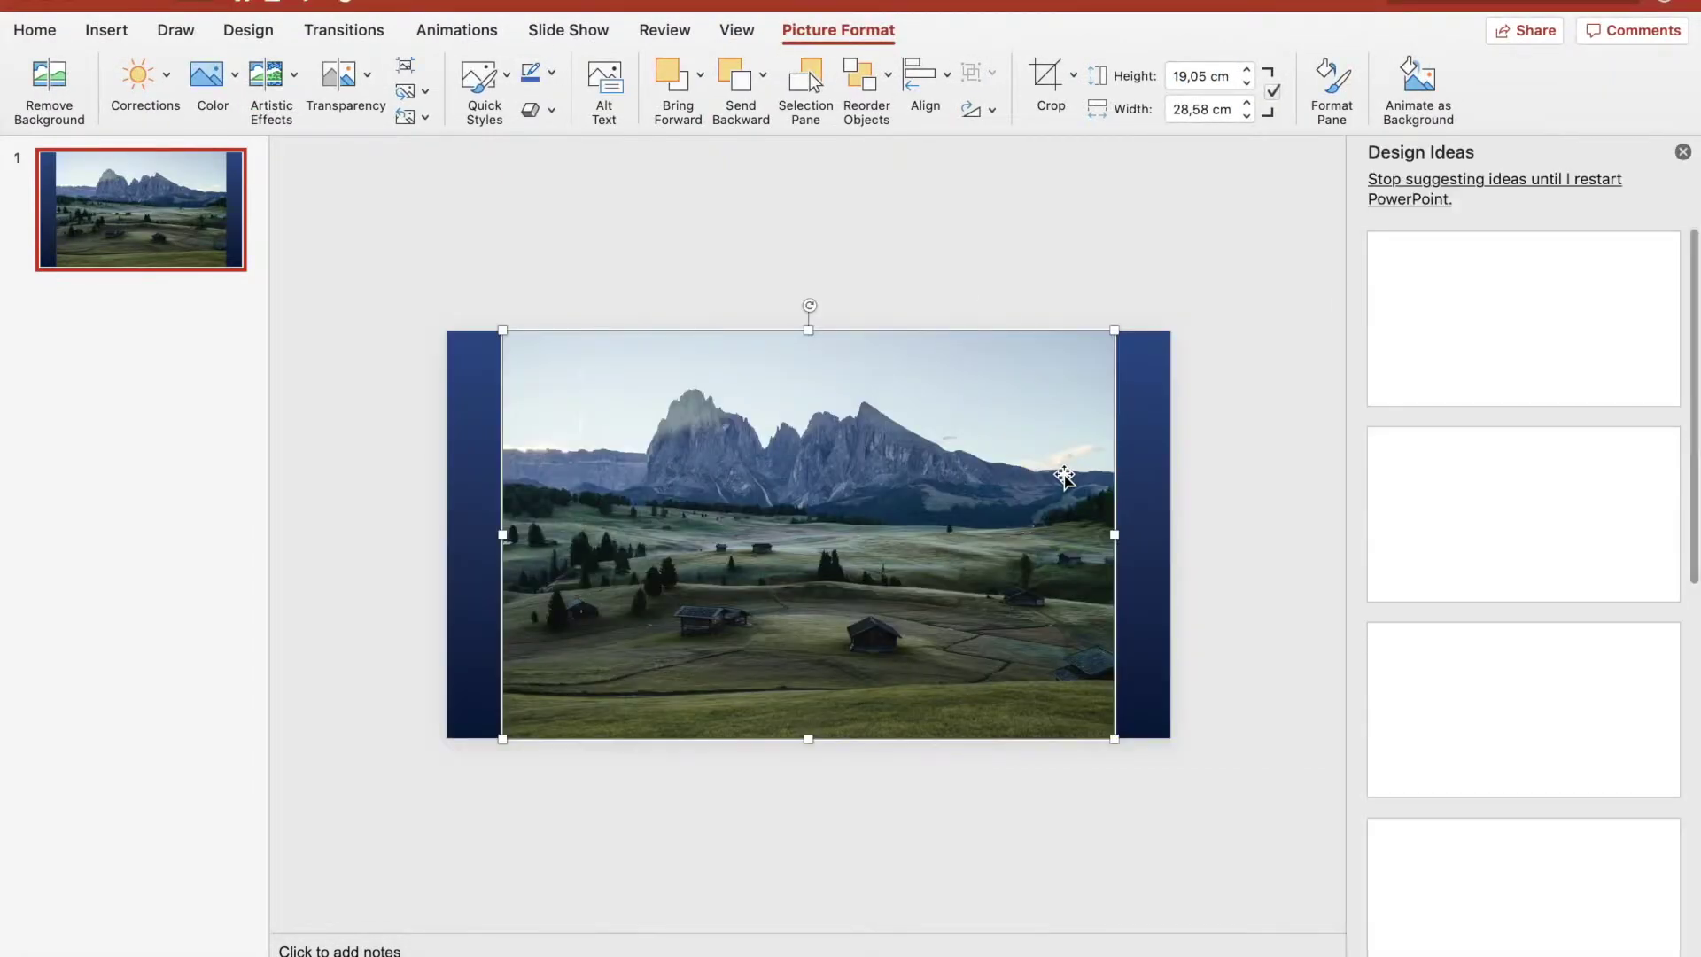
drag(1028, 479, 971, 479)
click(1047, 77)
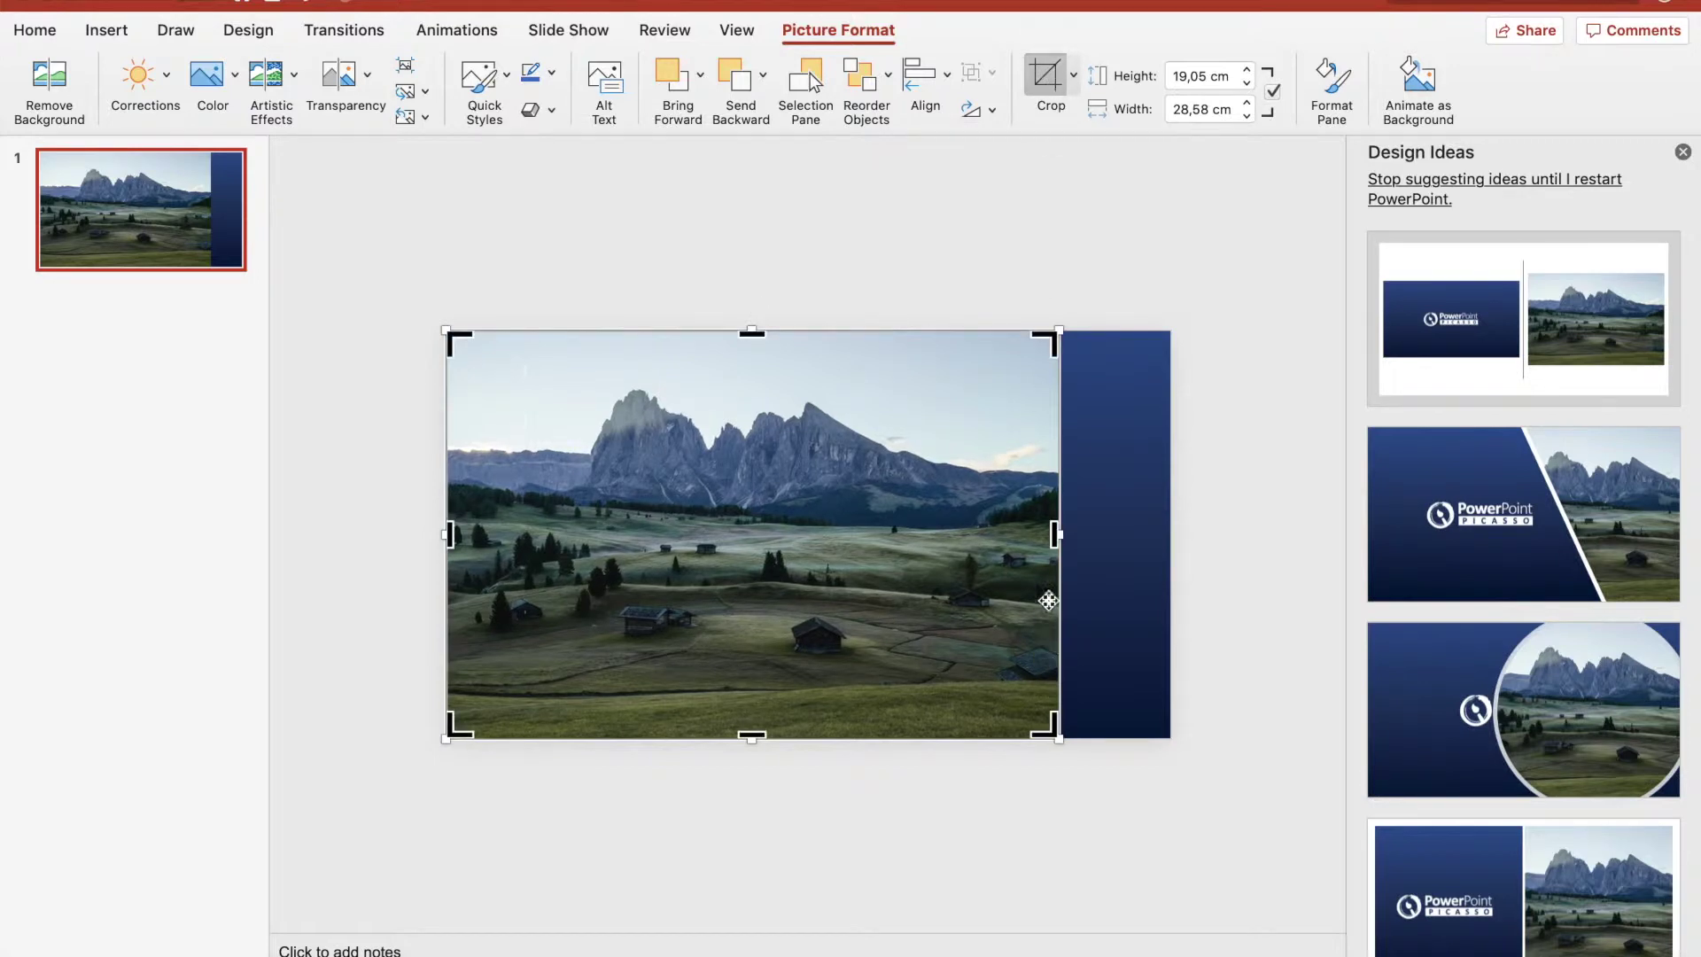
drag(1056, 536, 448, 645)
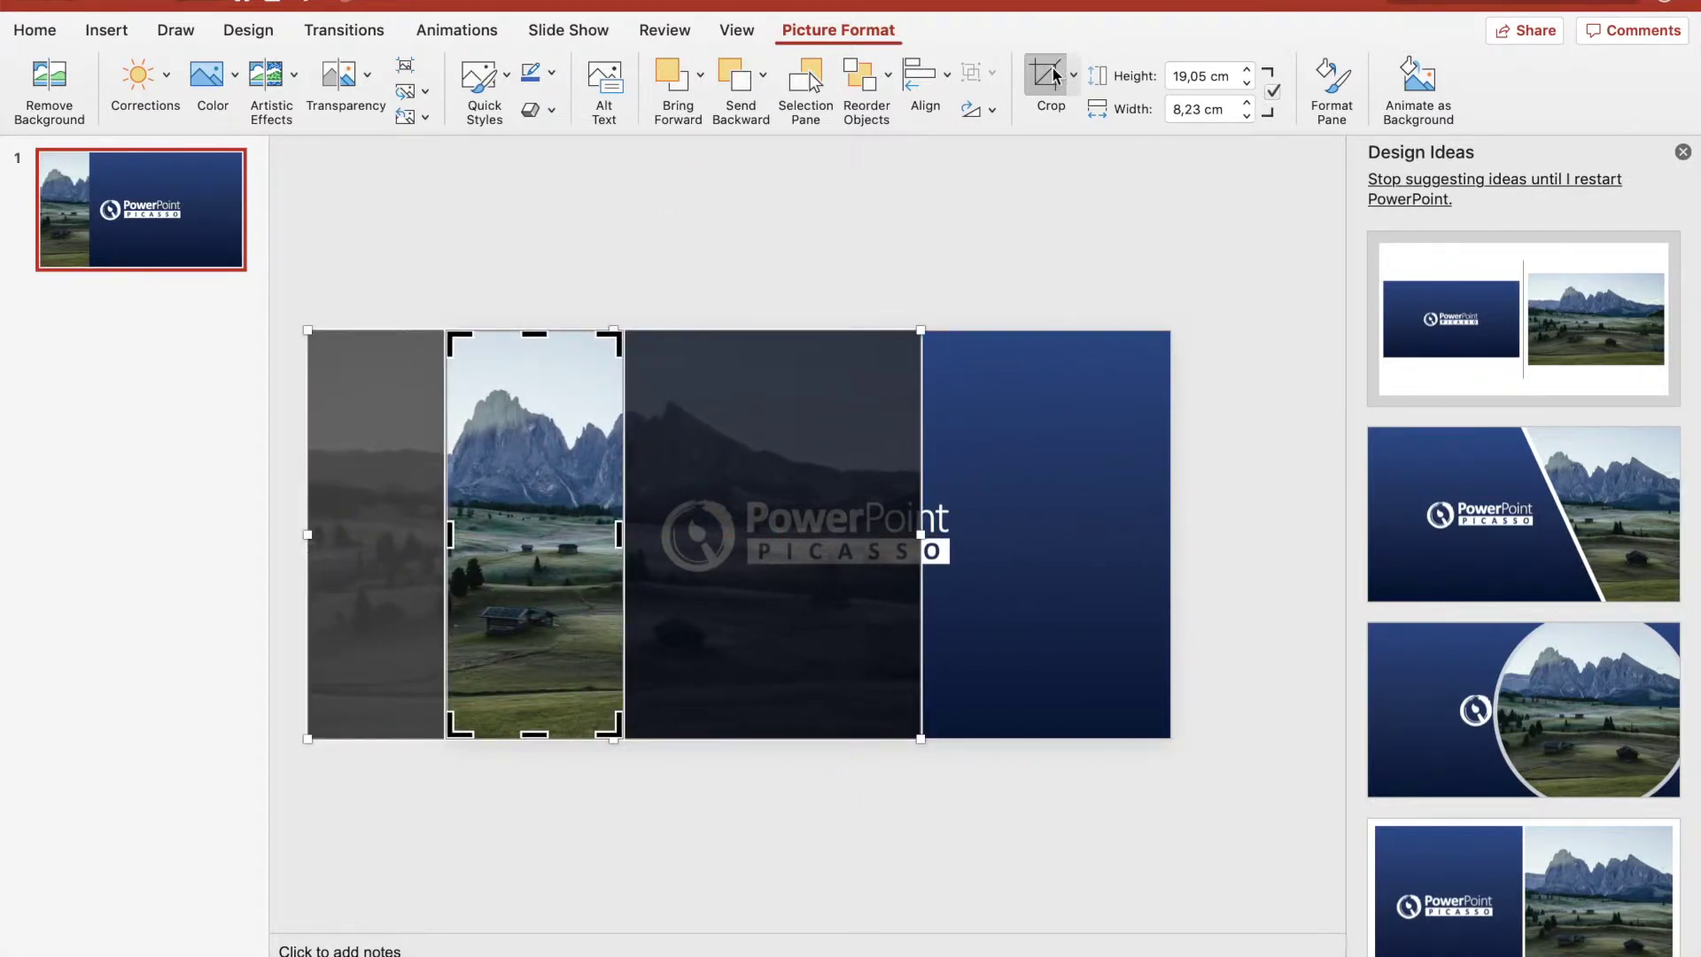
click(1054, 76)
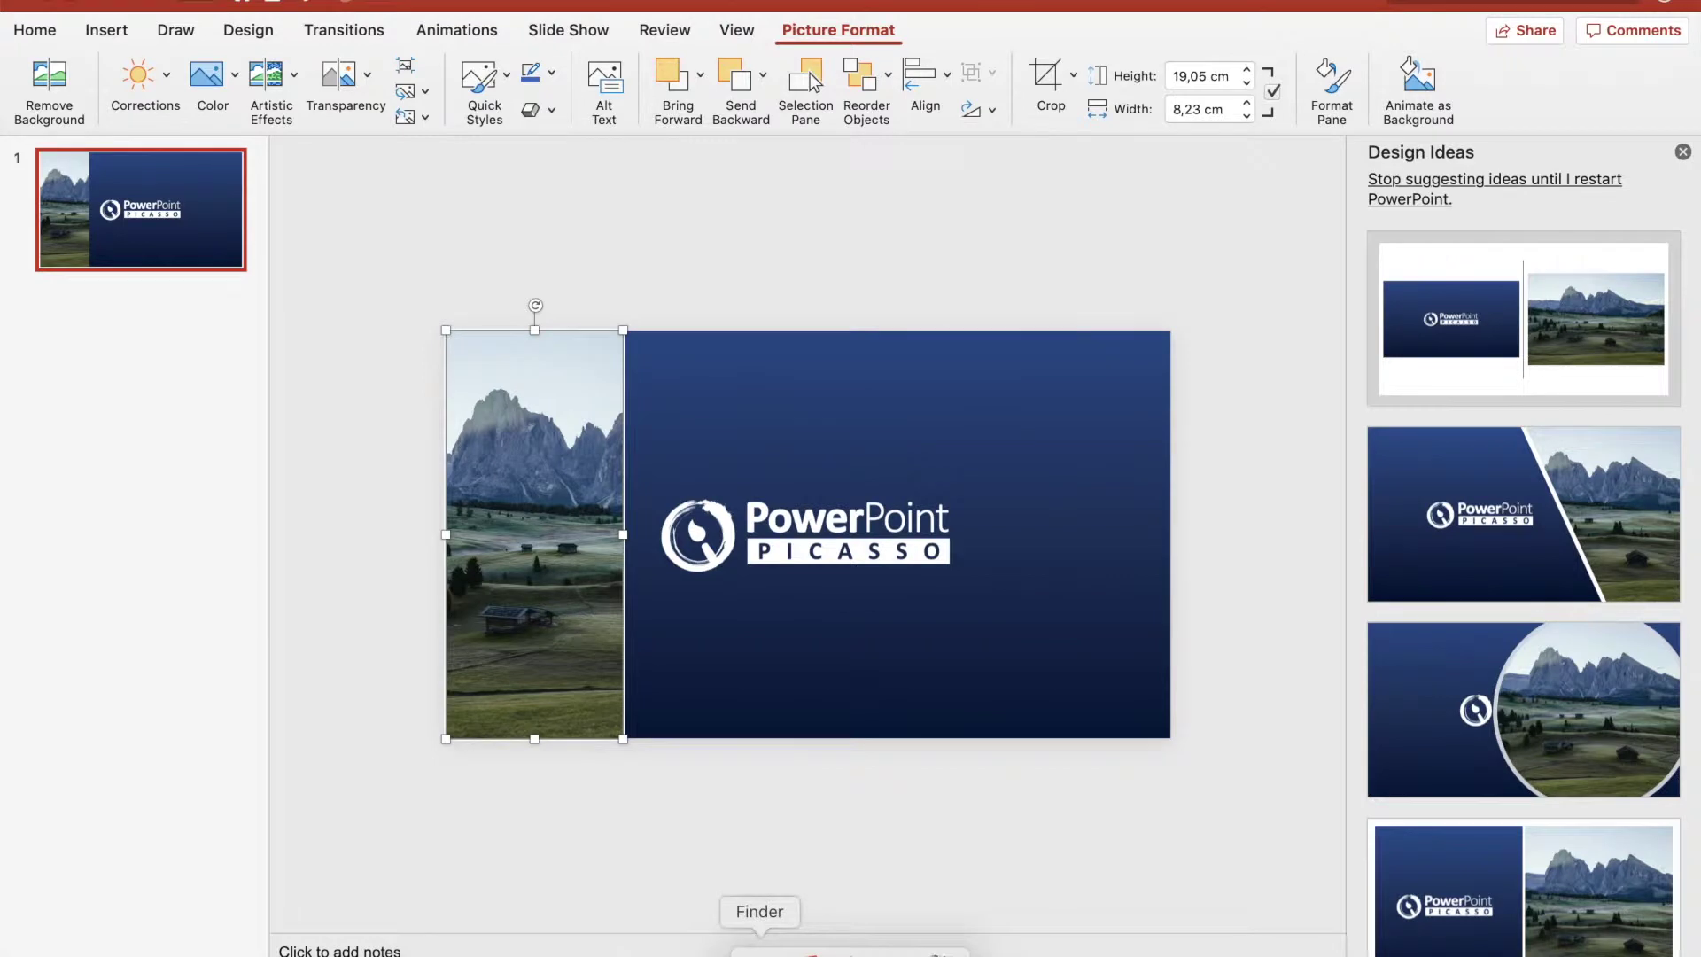
click(759, 946)
Insert the Pic_2.jpg desert photo right of the first strip, cropped to 8,71 × 19,05 cm
drag(344, 529, 1061, 360)
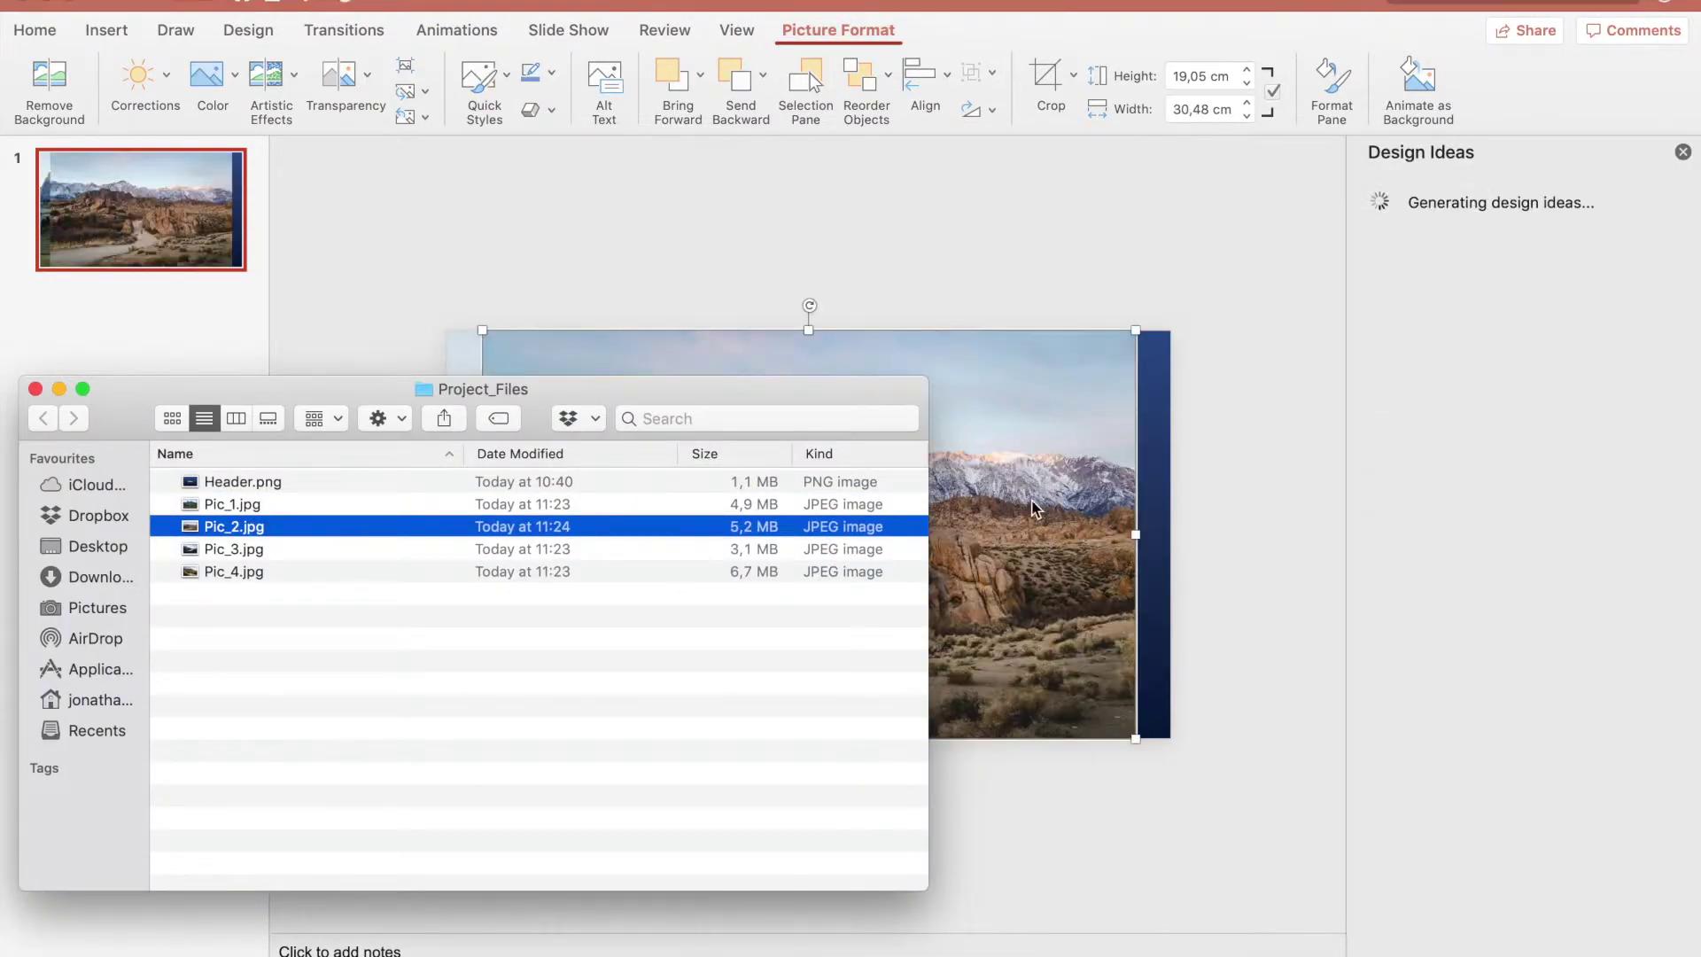
click(1037, 509)
drag(998, 525, 944, 517)
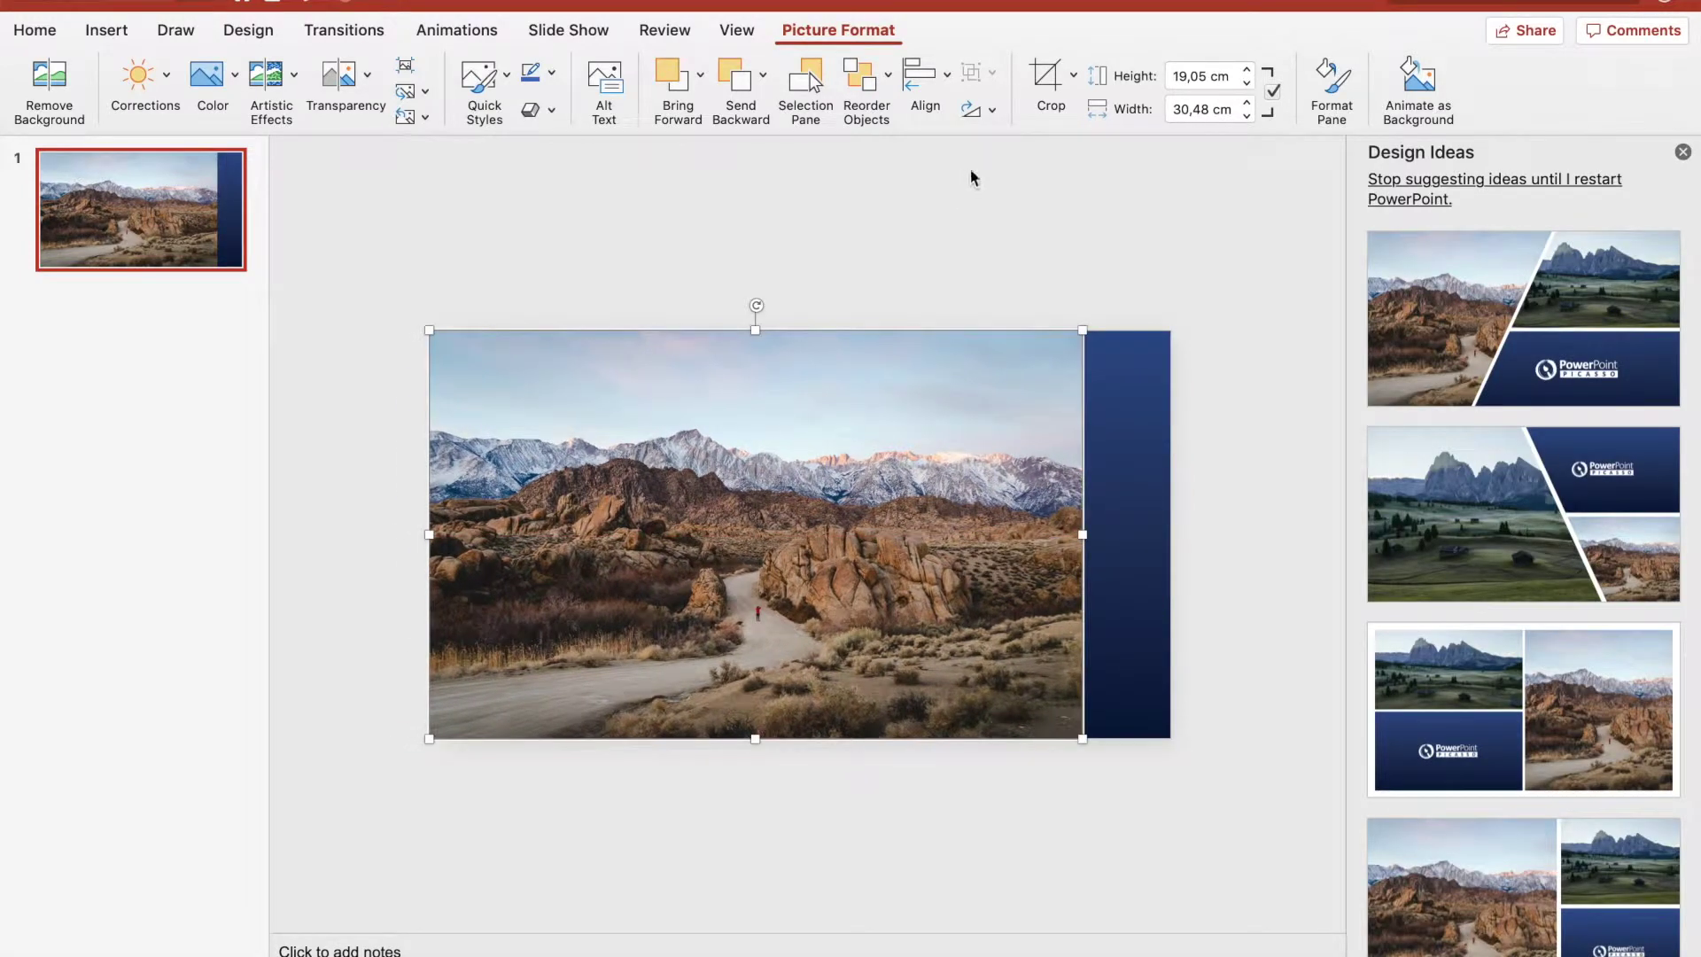
click(1045, 76)
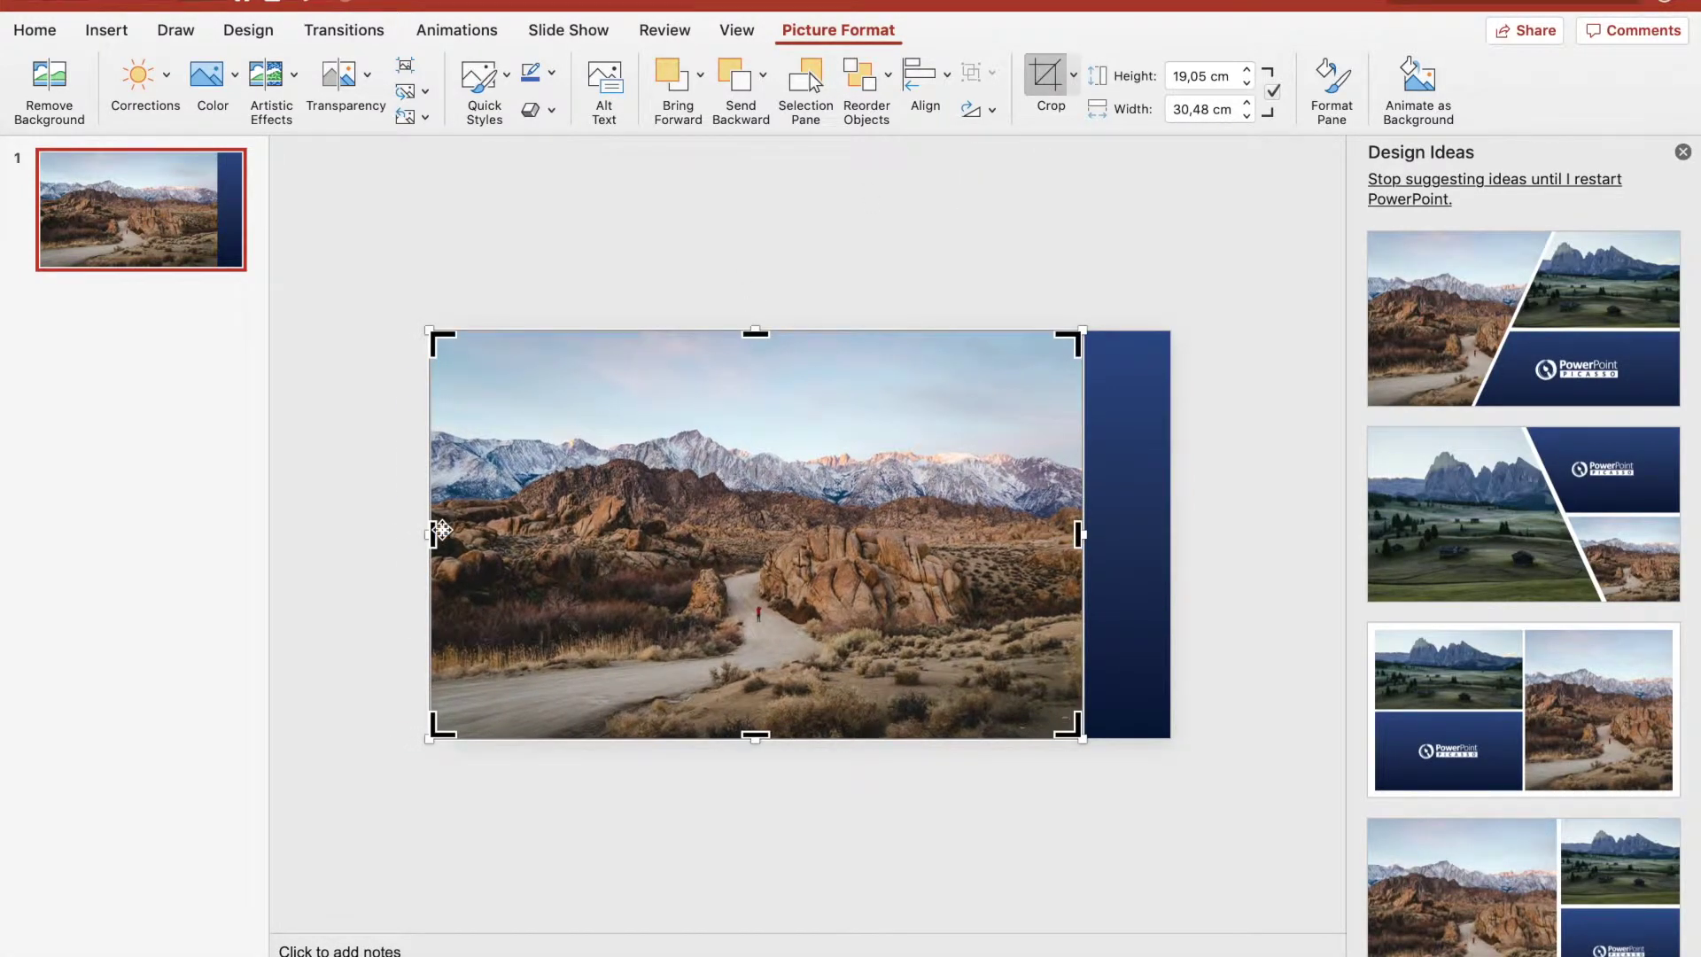
mouse_move(433, 534)
mouse_down()
mouse_move(667, 542)
mouse_move(627, 552)
mouse_up()
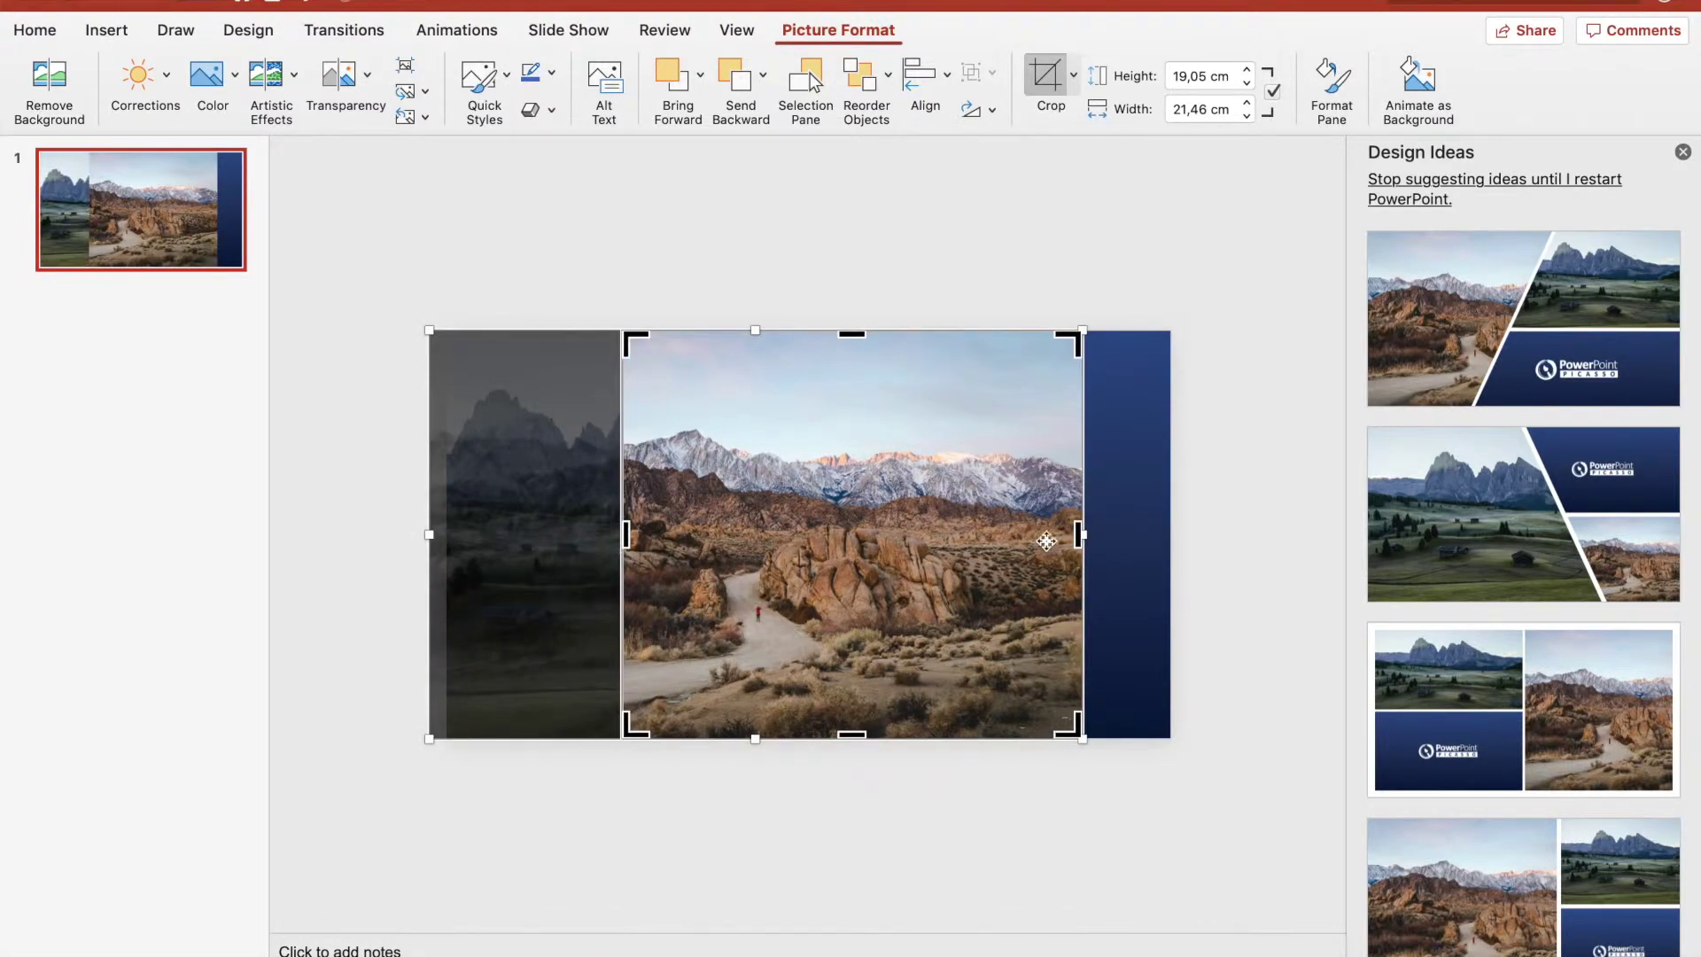
mouse_move(1078, 534)
mouse_down()
mouse_move(796, 565)
mouse_move(811, 556)
mouse_up()
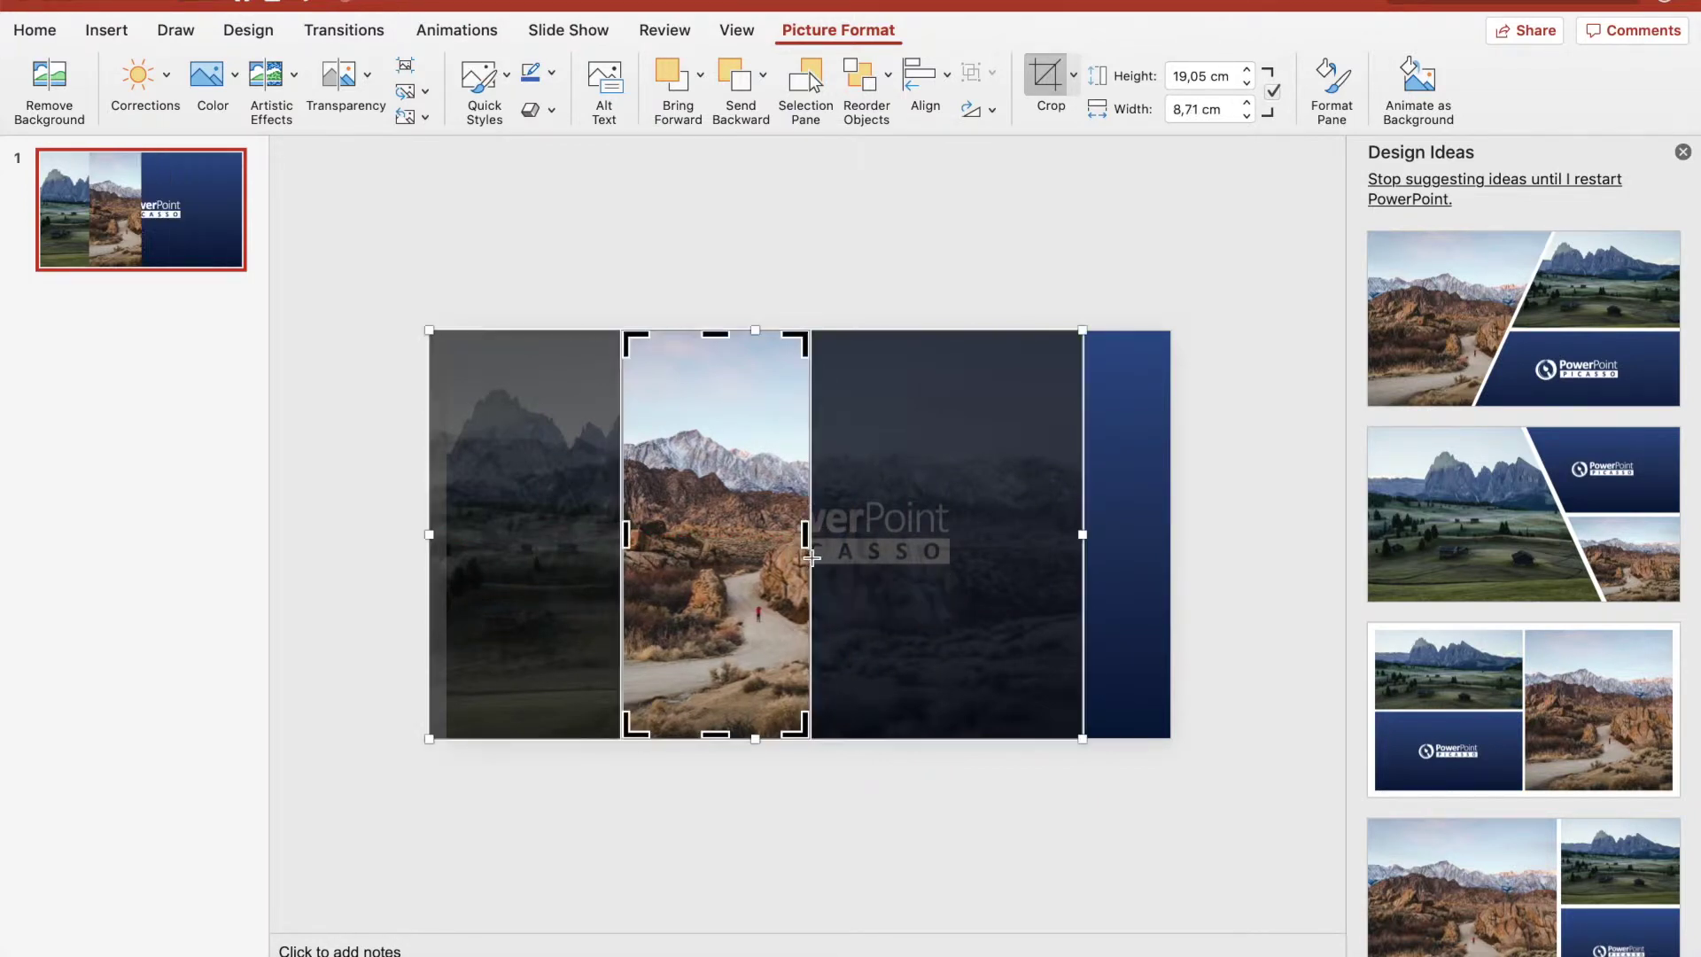
click(1046, 89)
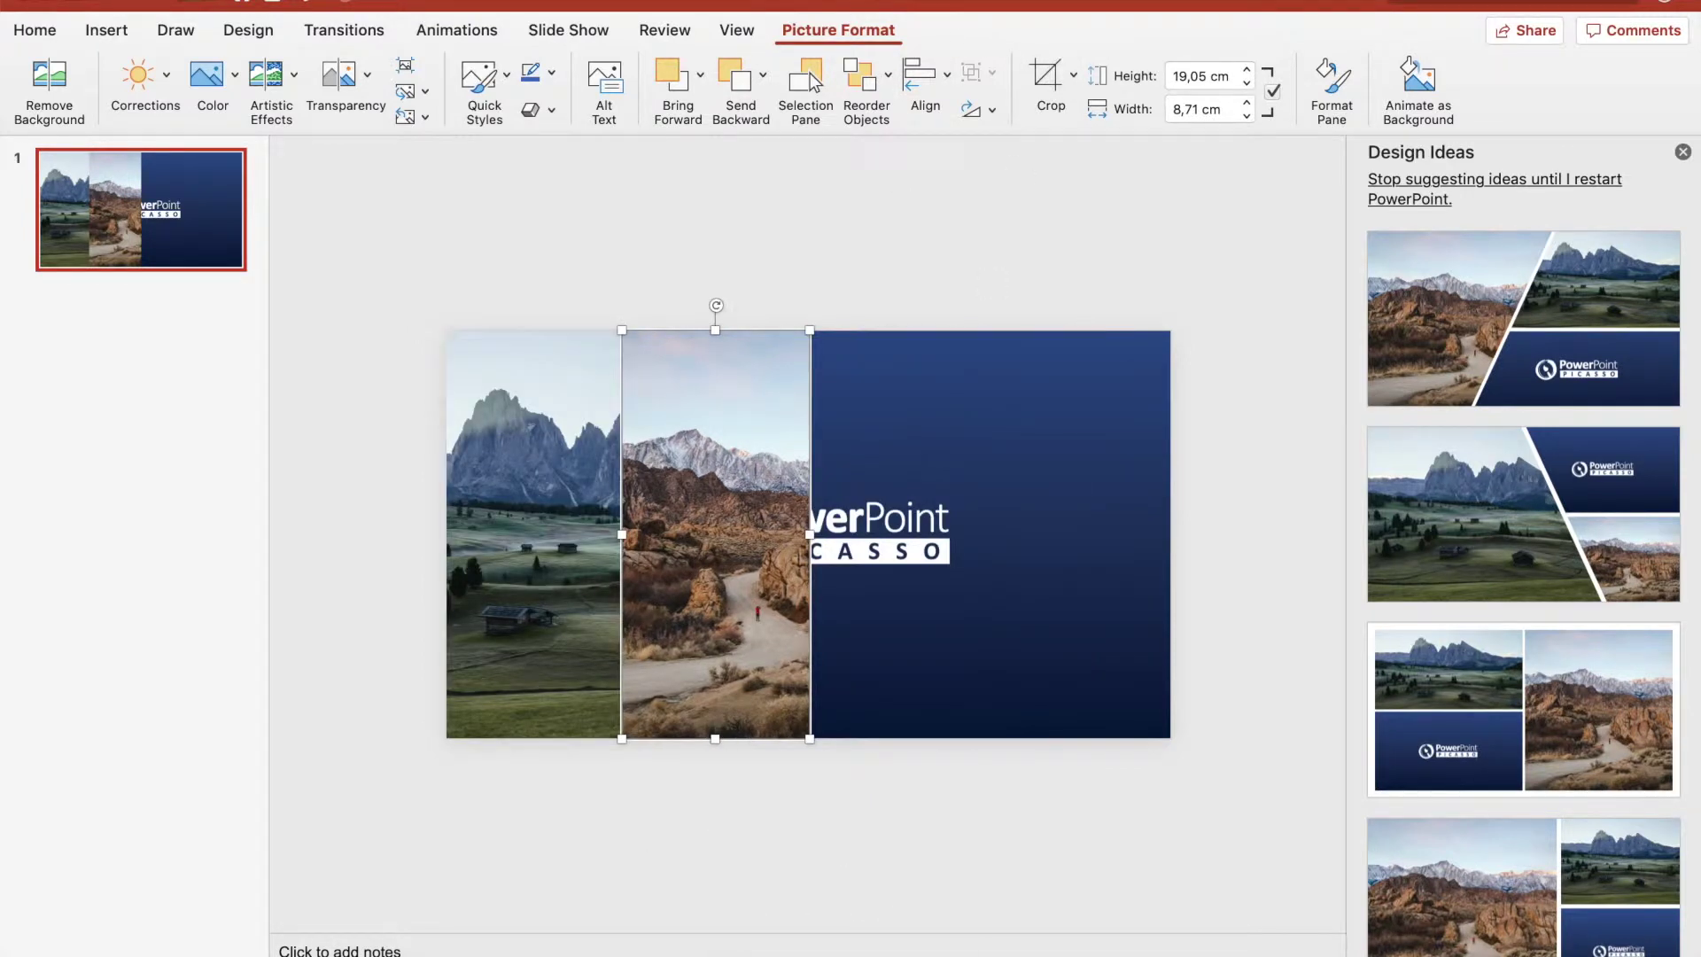
click(760, 946)
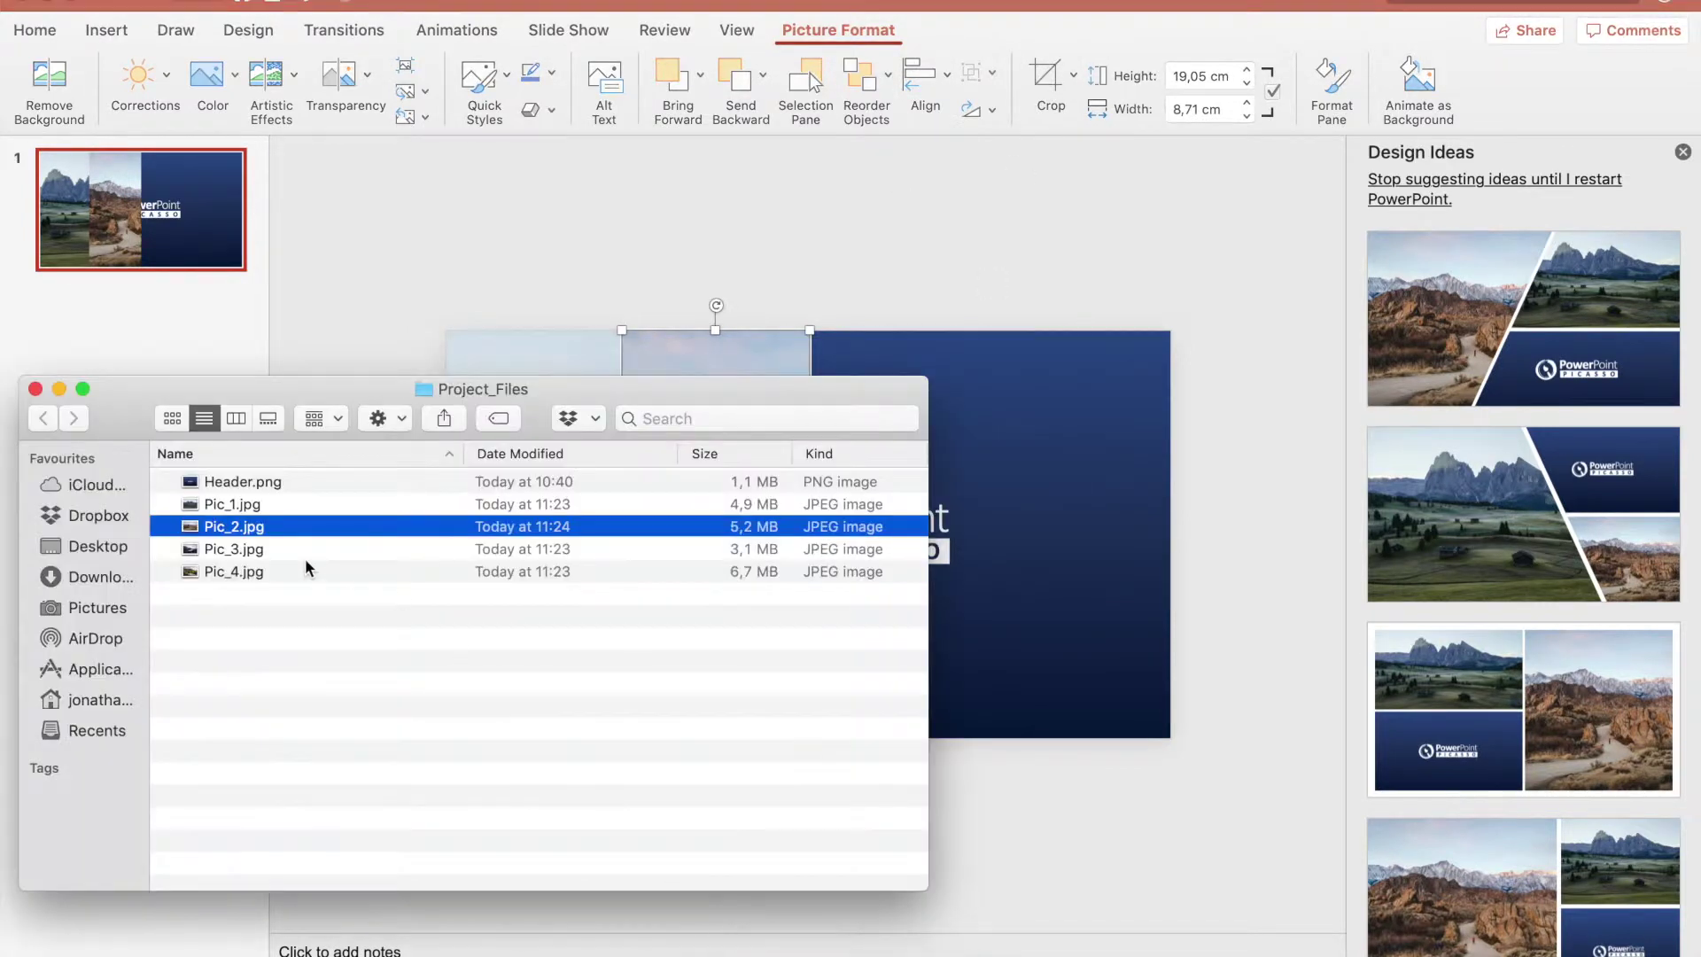
click(247, 551)
Add the Pic_3.jpg lake photo beside the desert strip, cropped to an 8,71 × 19,05 cm strip
drag(249, 553, 1134, 444)
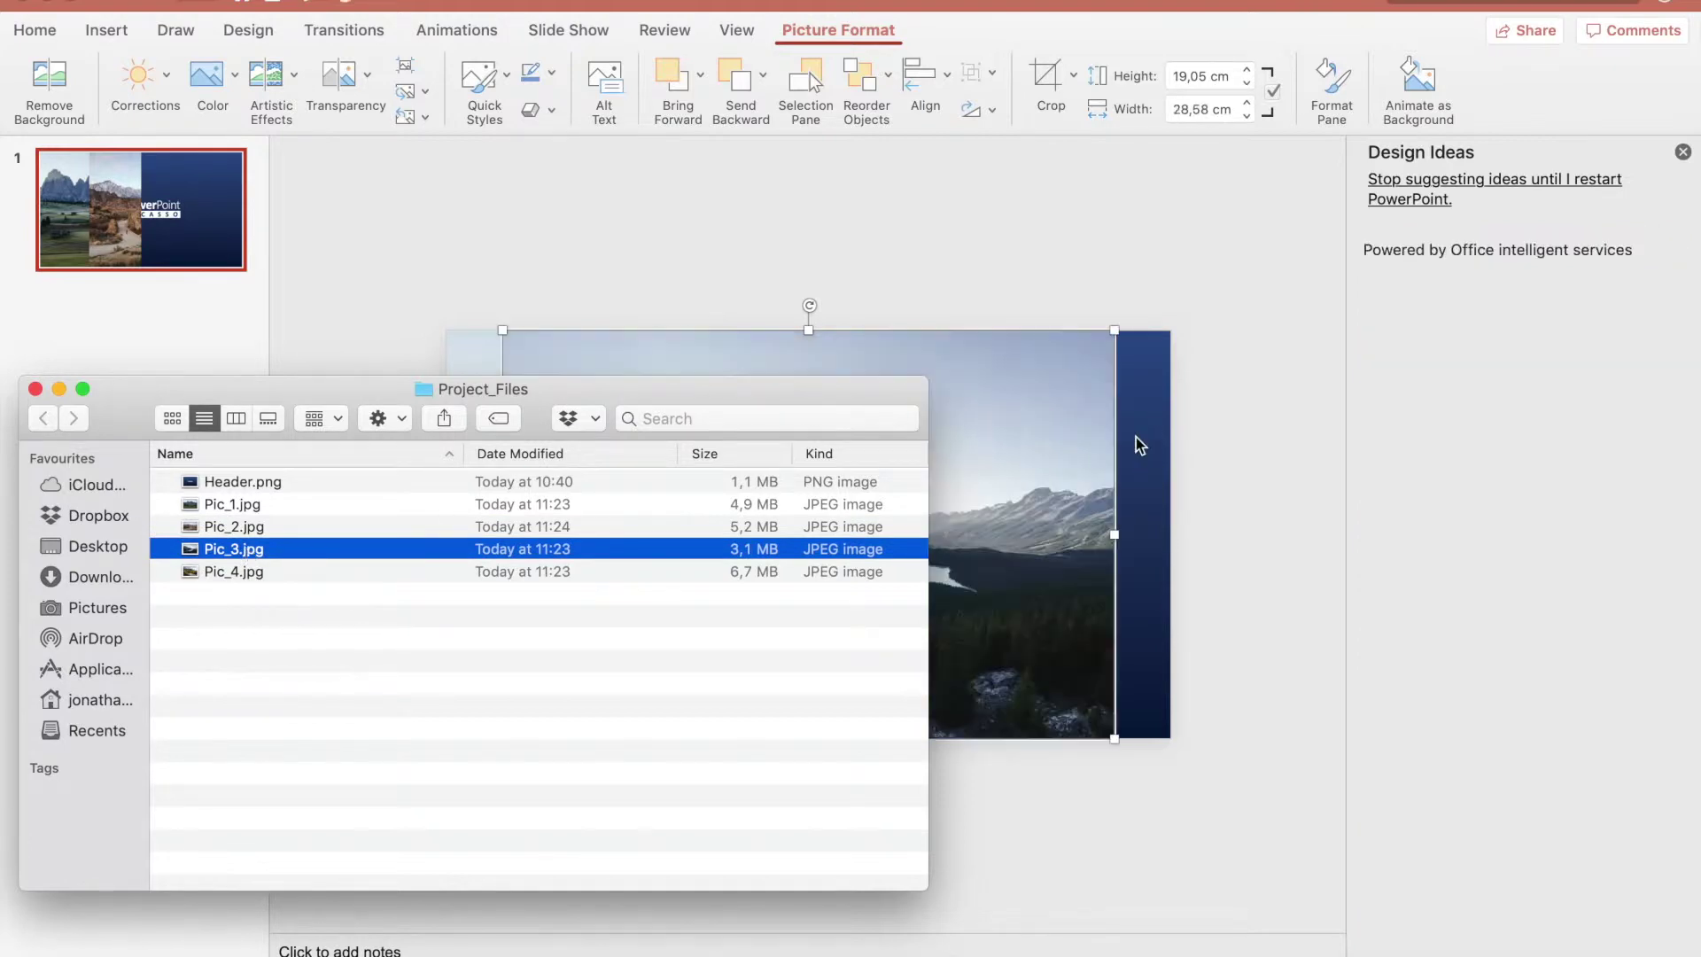
click(1075, 553)
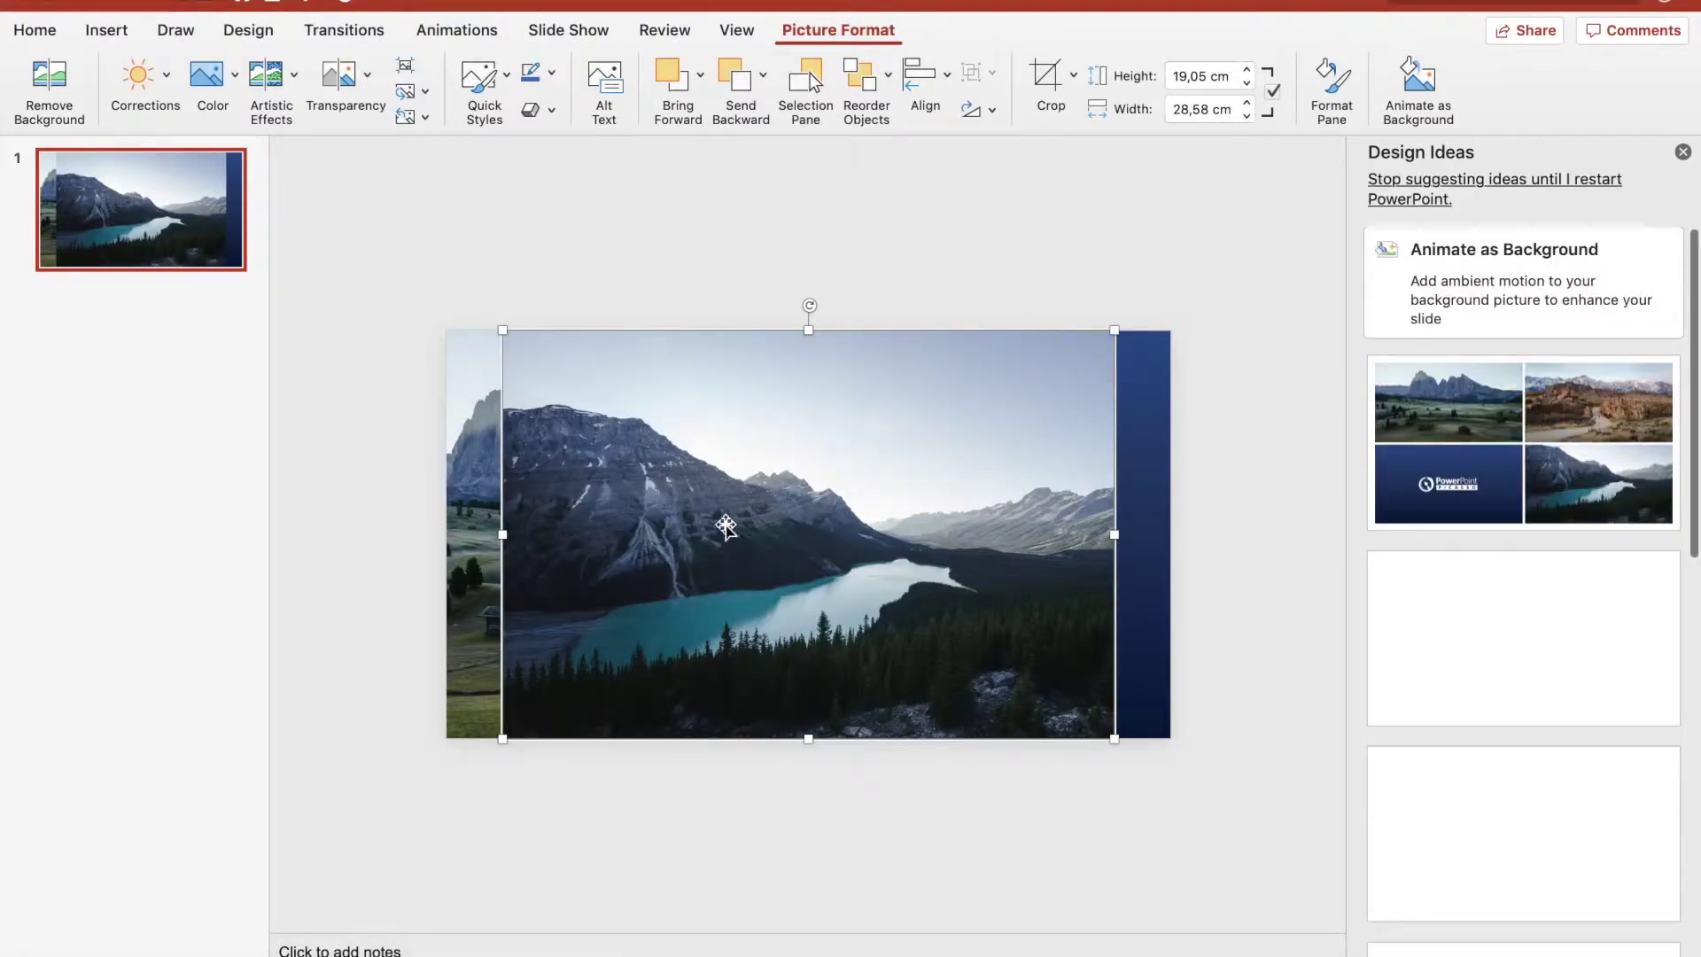
drag(696, 555, 1000, 551)
click(1051, 78)
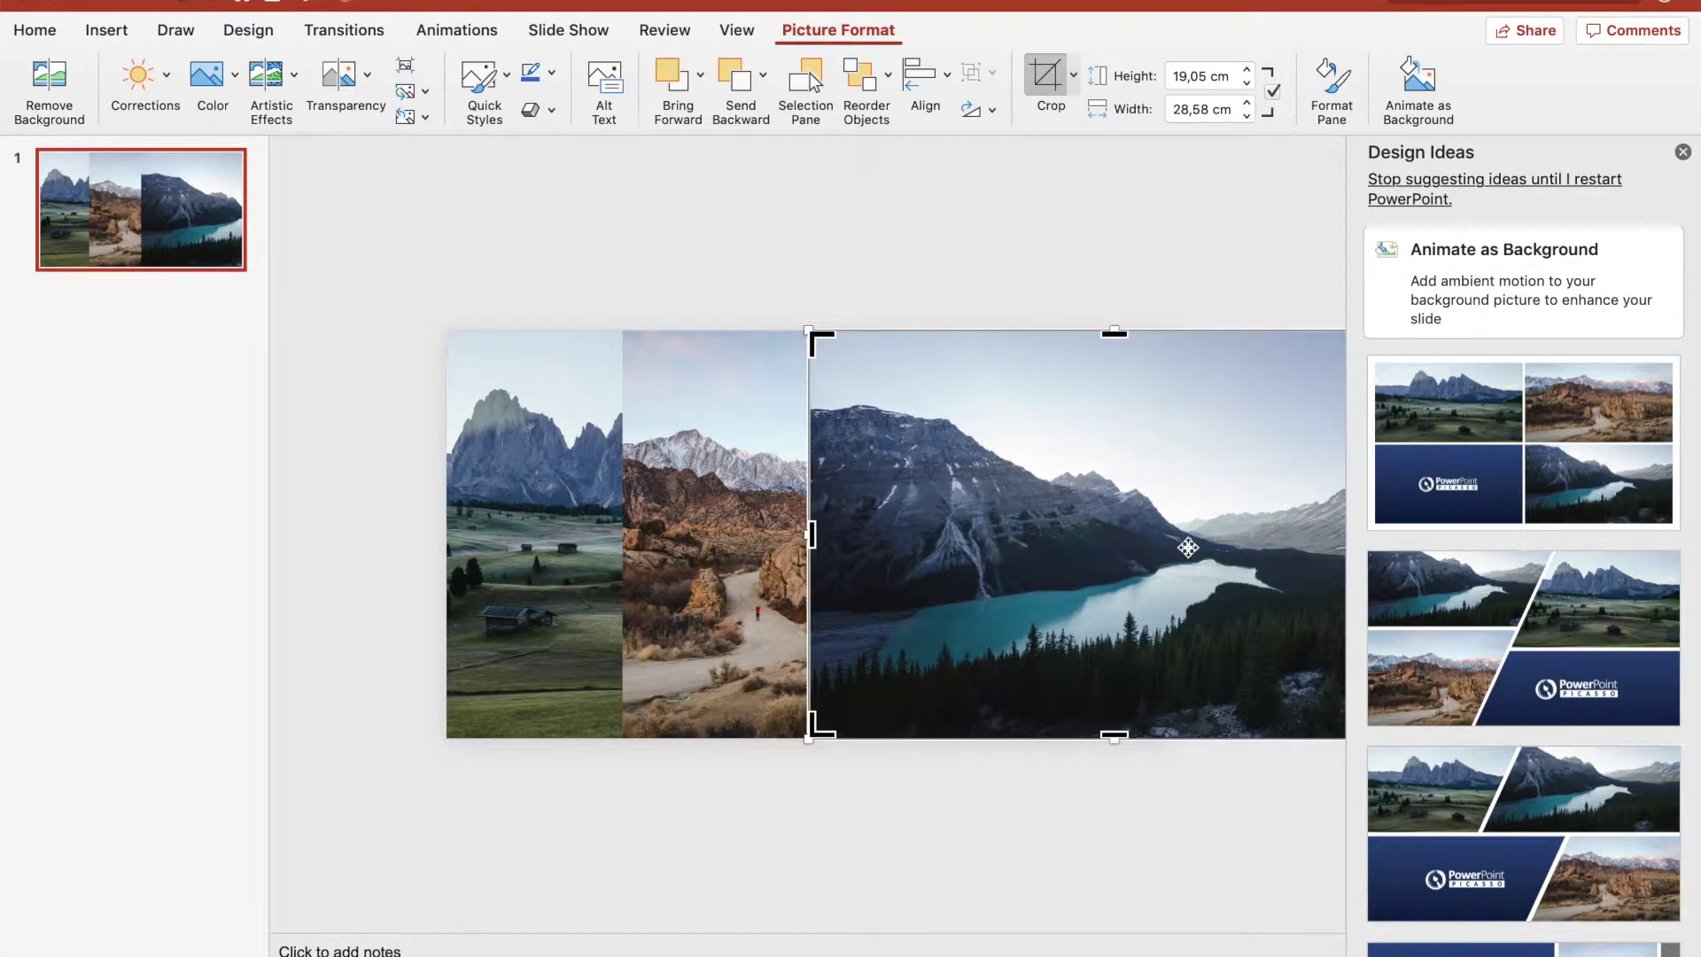
click(1683, 154)
drag(1595, 535, 1172, 606)
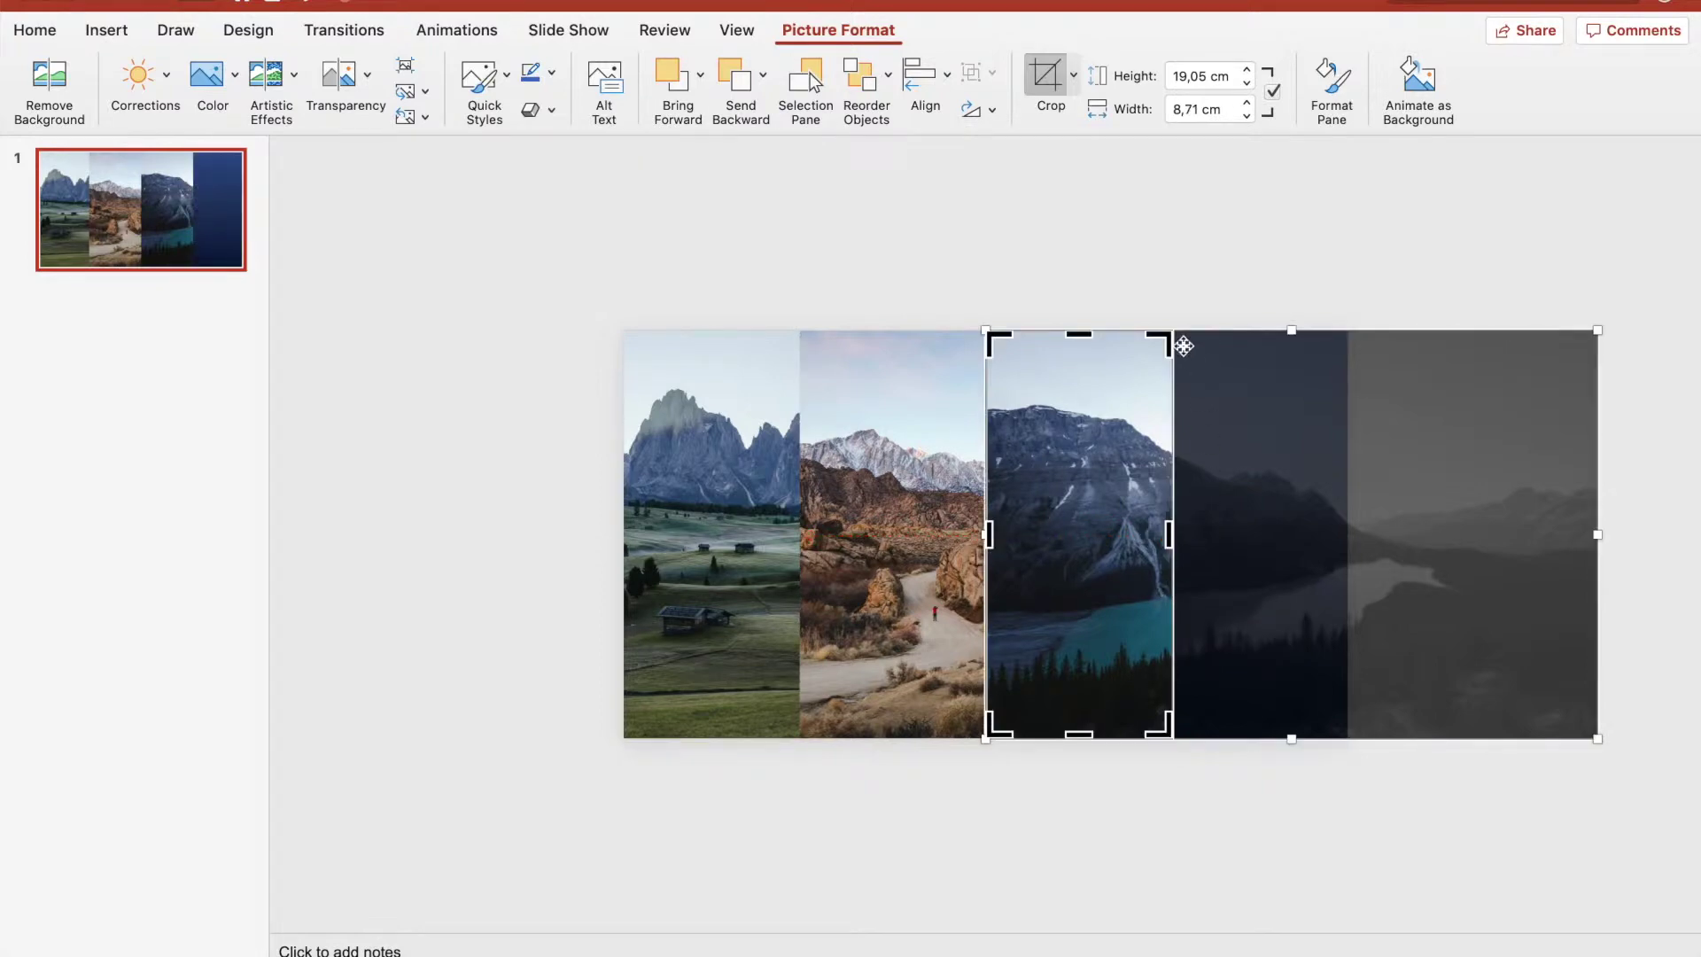
drag(1125, 589, 869, 609)
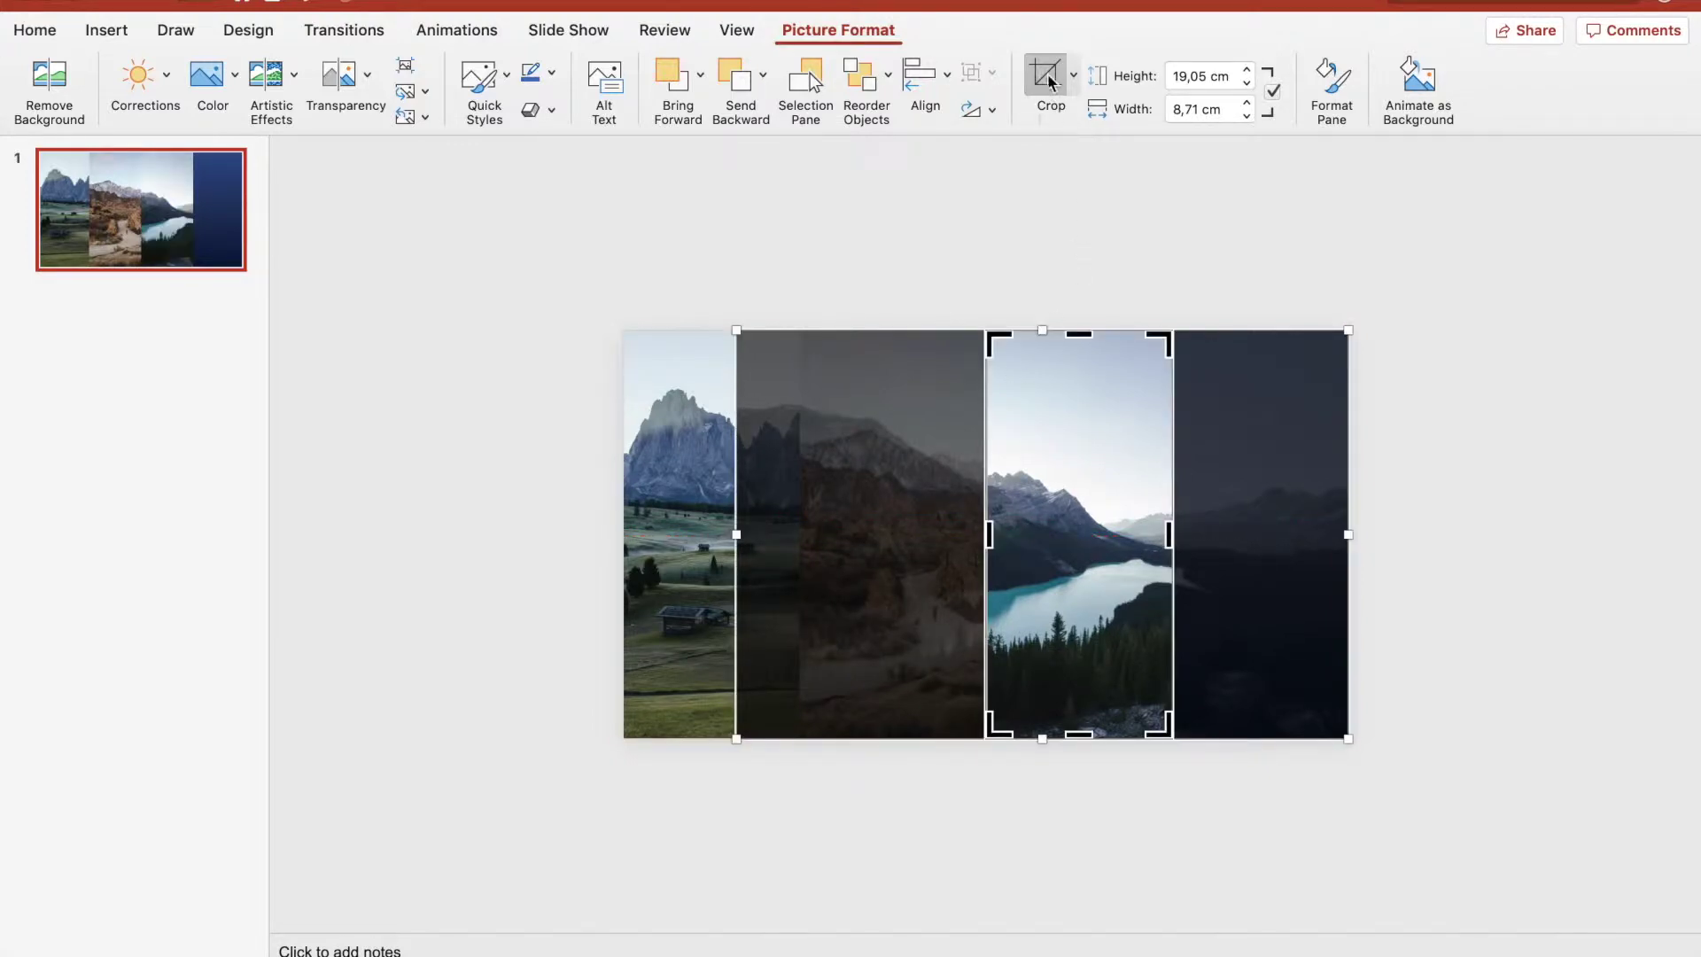
click(1048, 76)
click(940, 262)
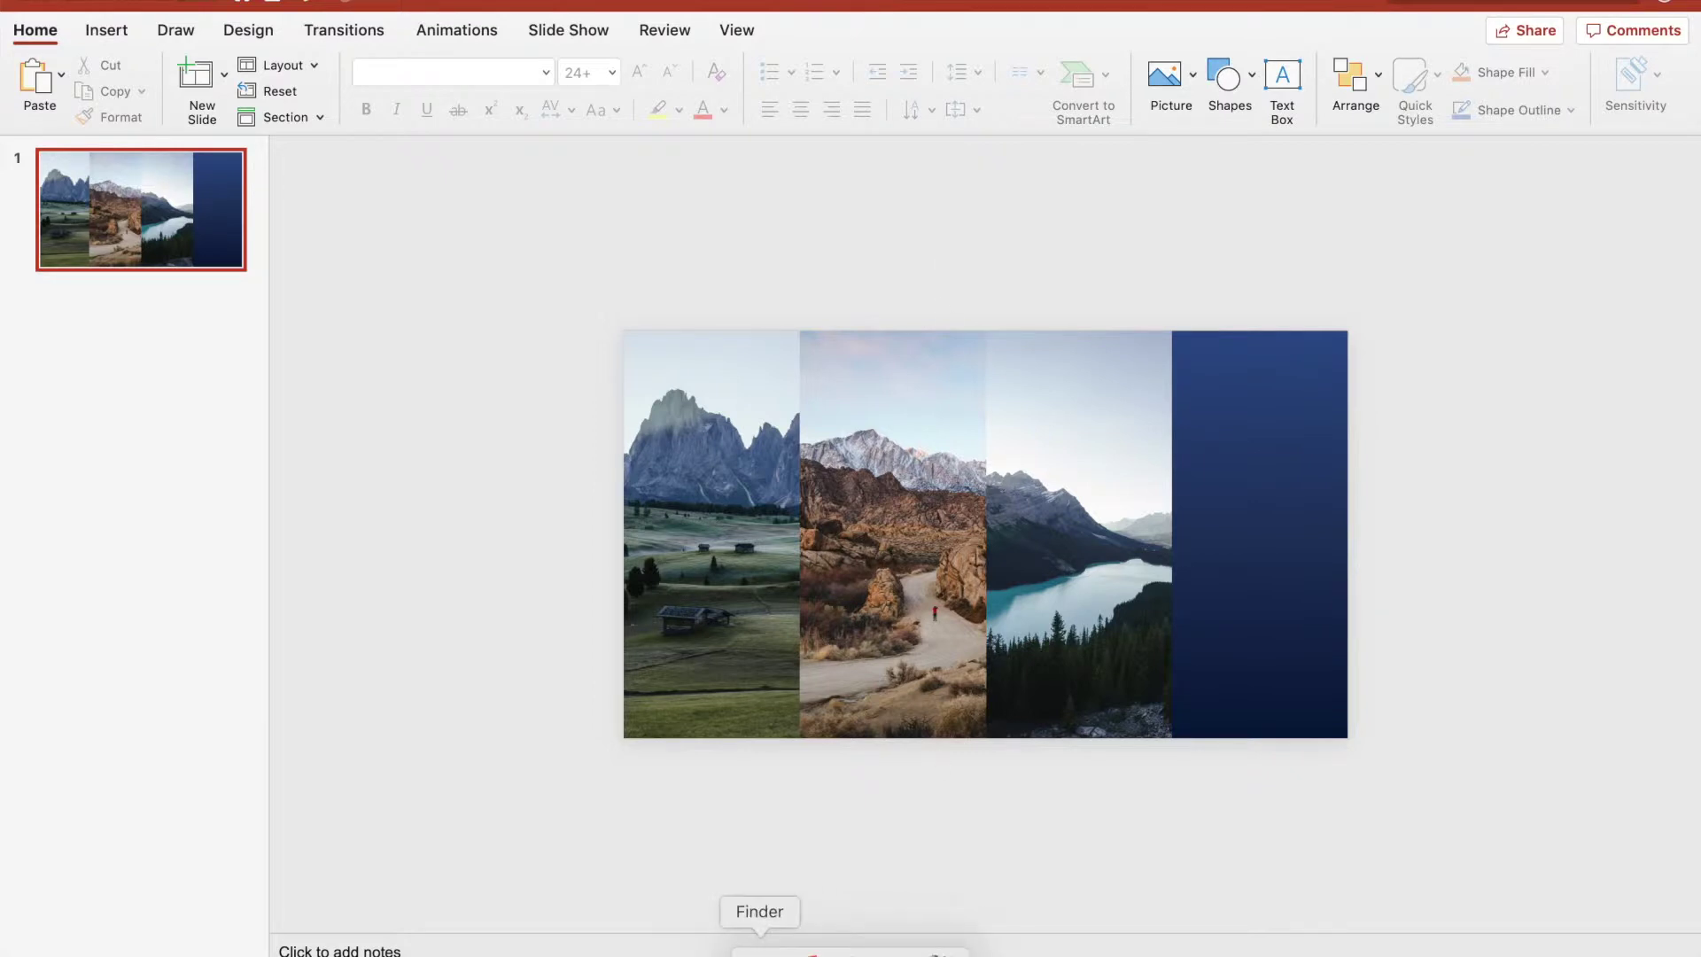
click(759, 950)
click(276, 572)
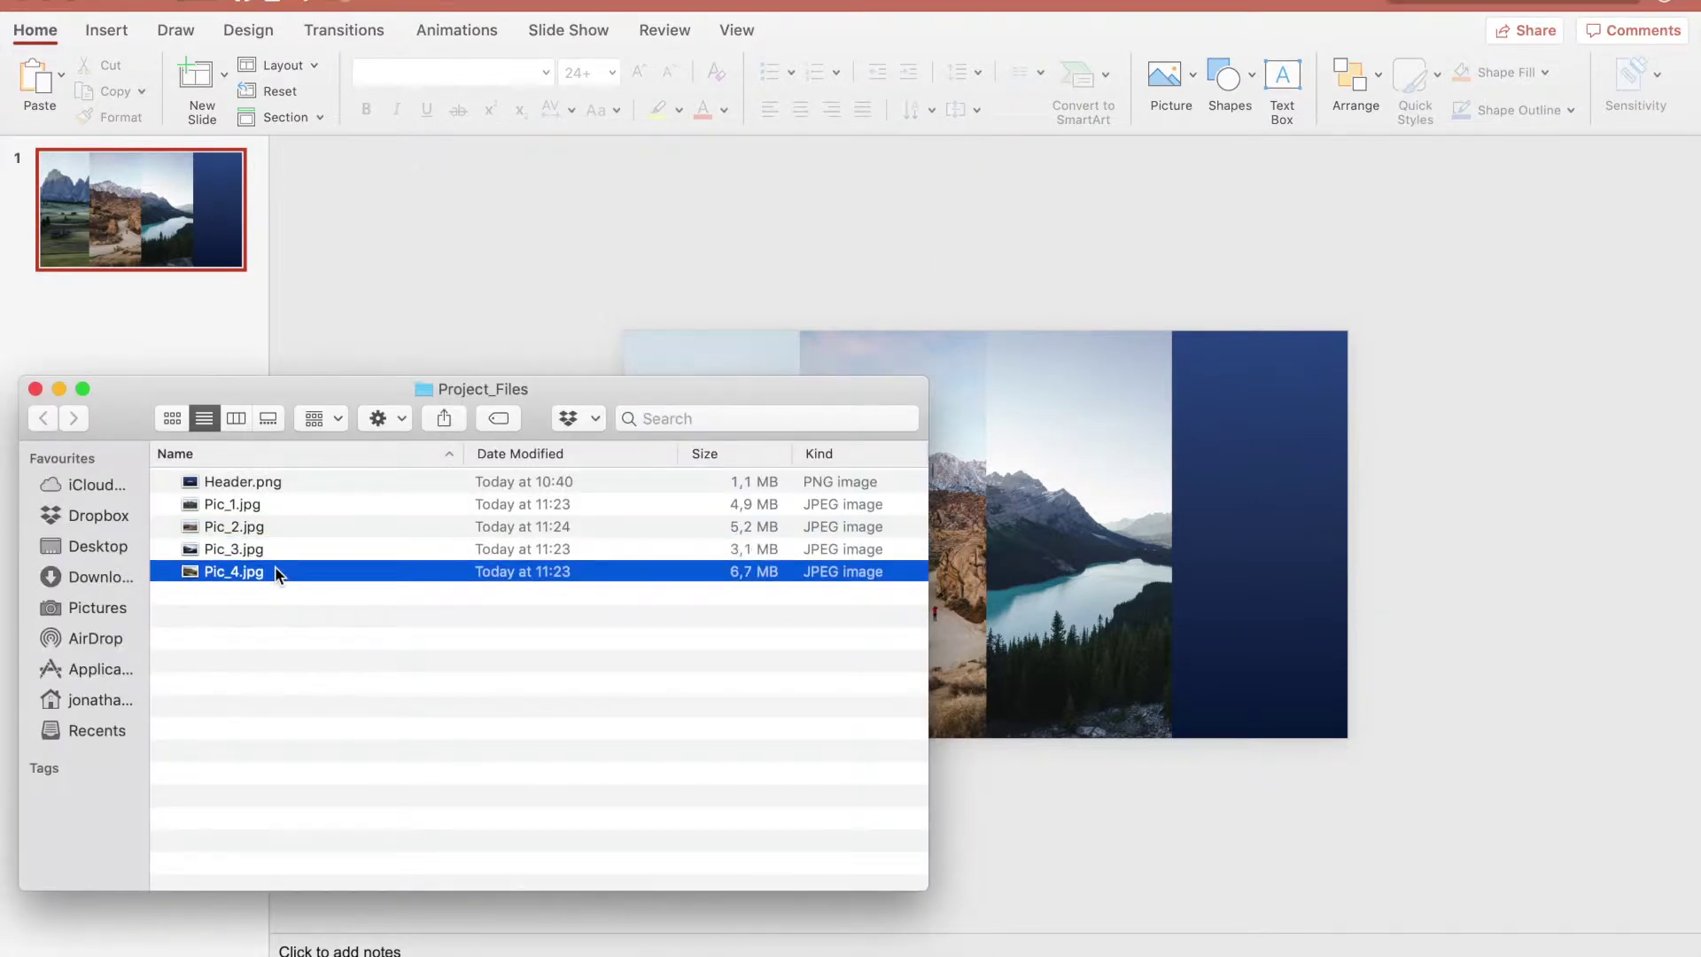
Add the Pic_4.jpg autumn road photo at the right edge, cropped to an 8,23 × 19,05 cm strip
drag(276, 572, 1284, 520)
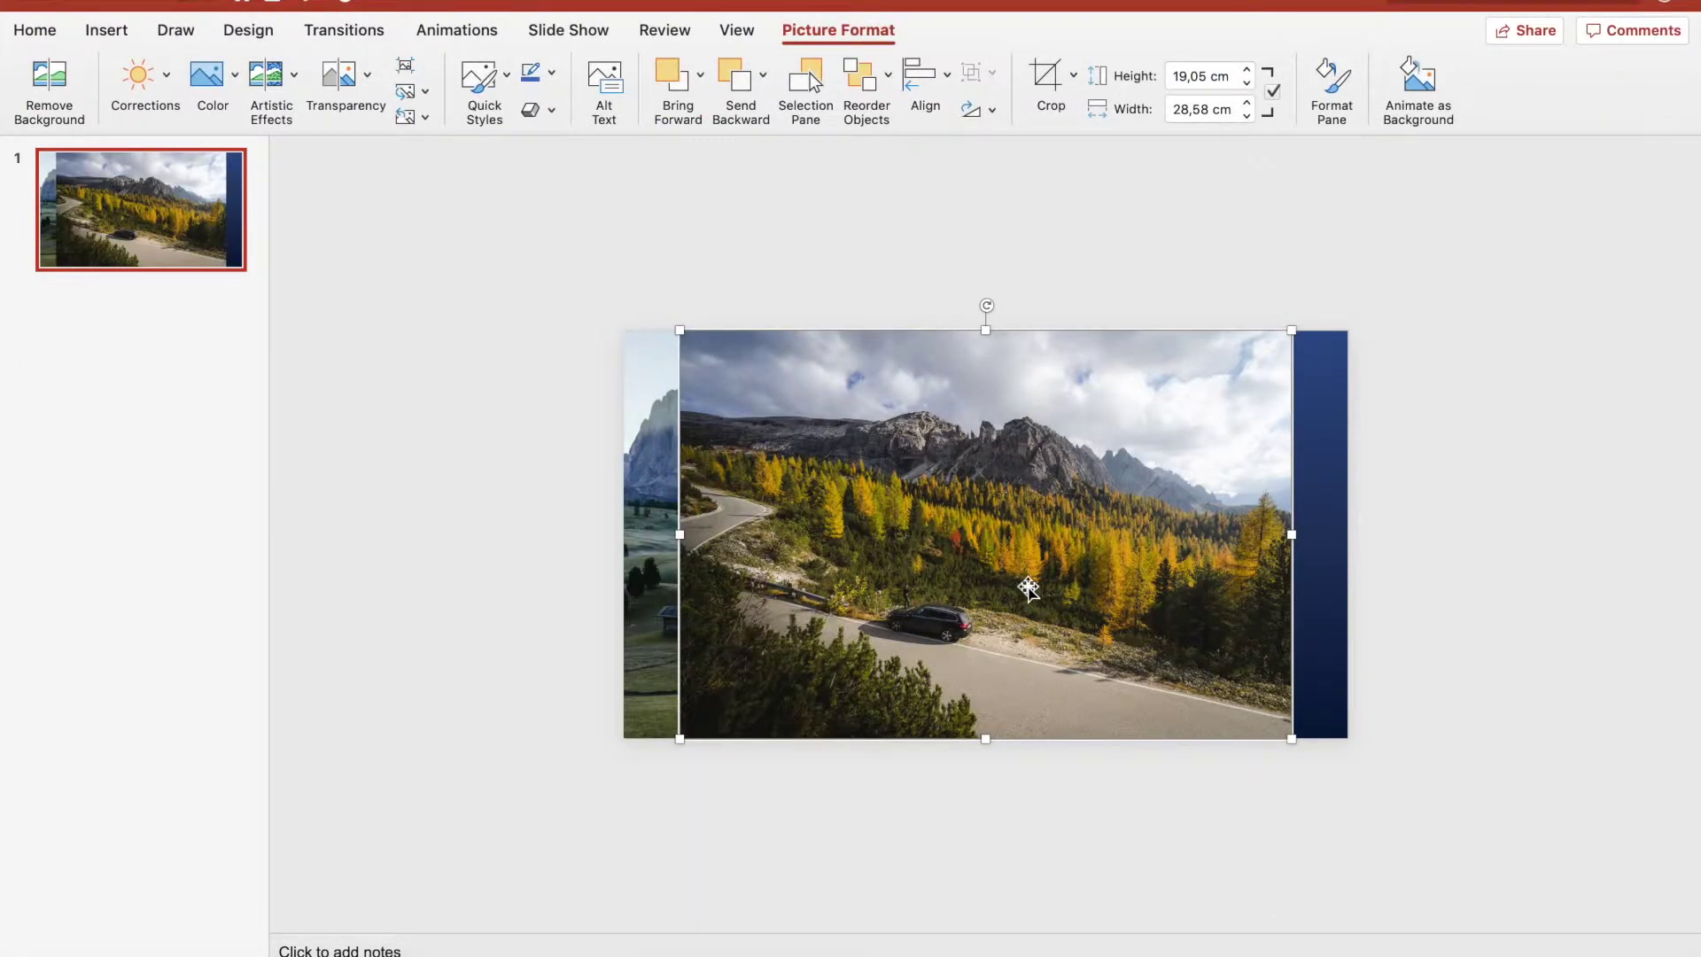
drag(1028, 586, 1221, 589)
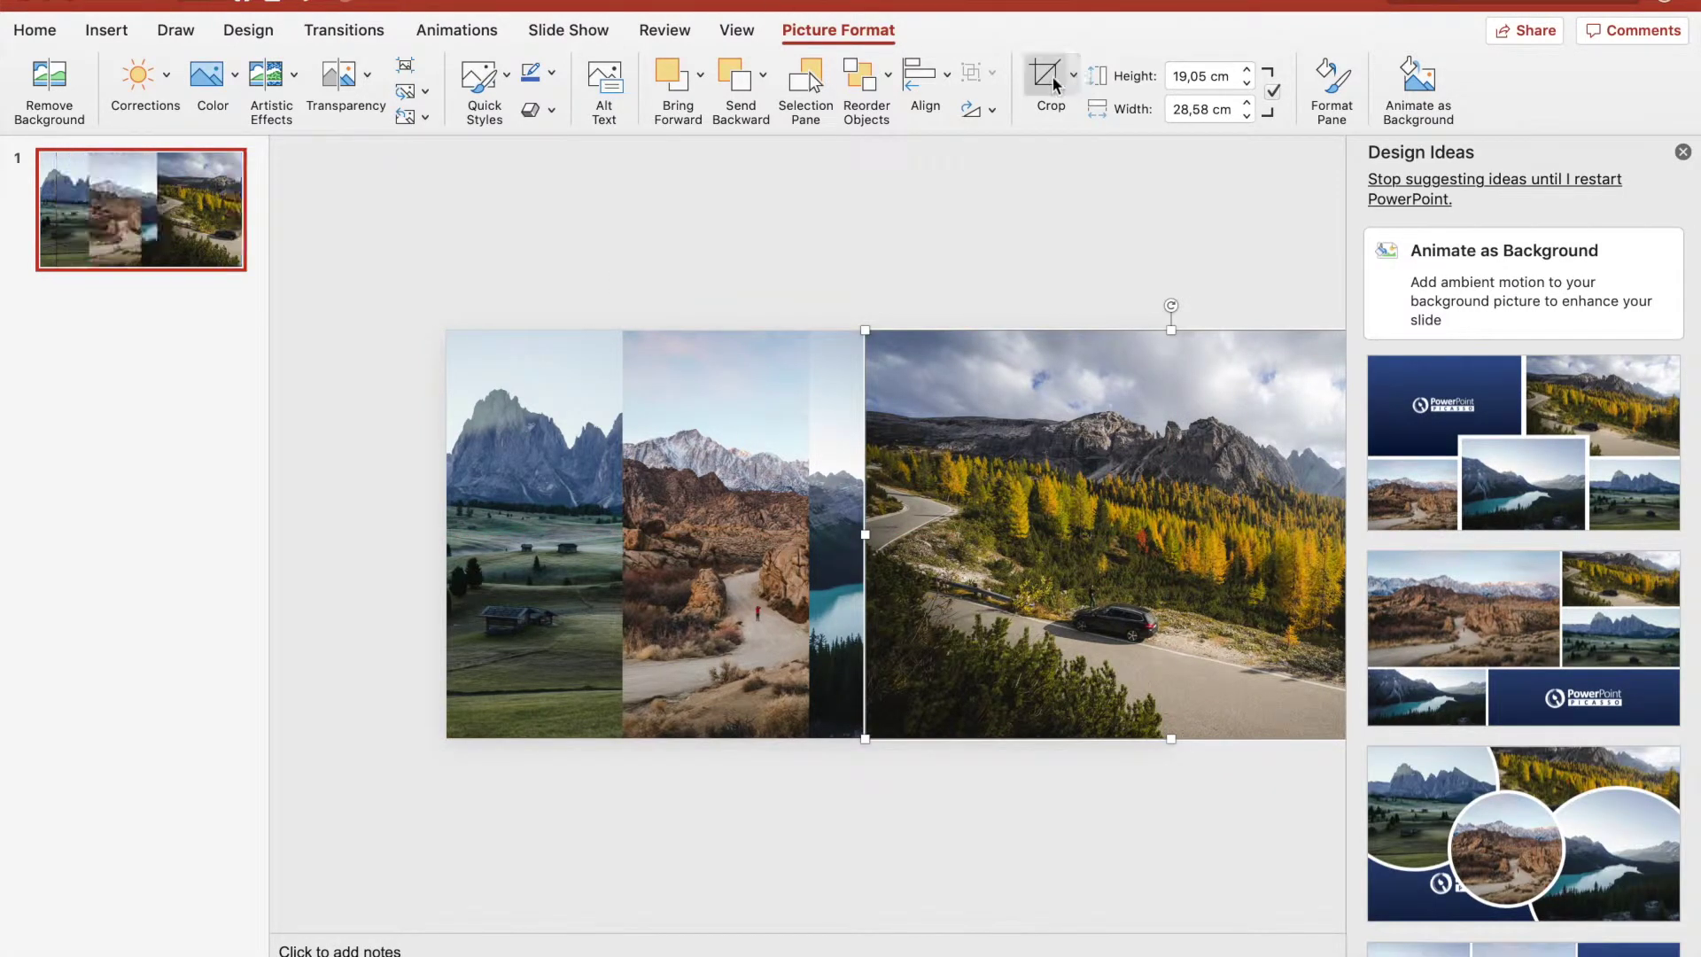
drag(869, 536, 999, 563)
scroll(999, 563, right, 4)
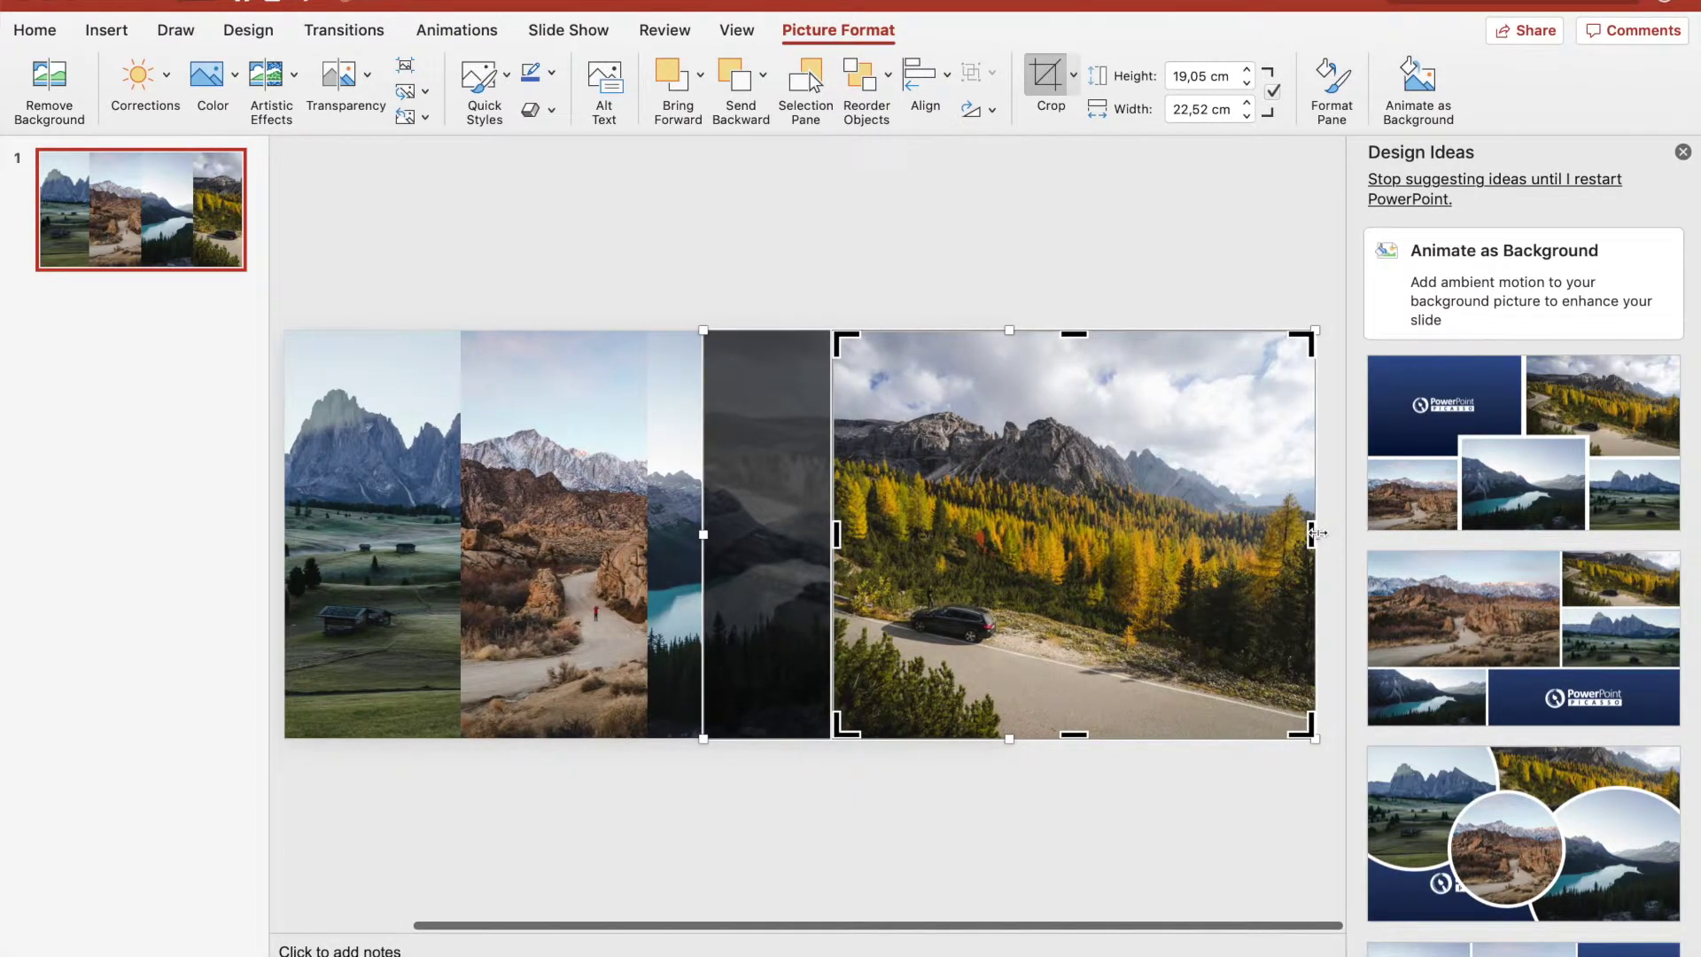
drag(1312, 534, 1020, 589)
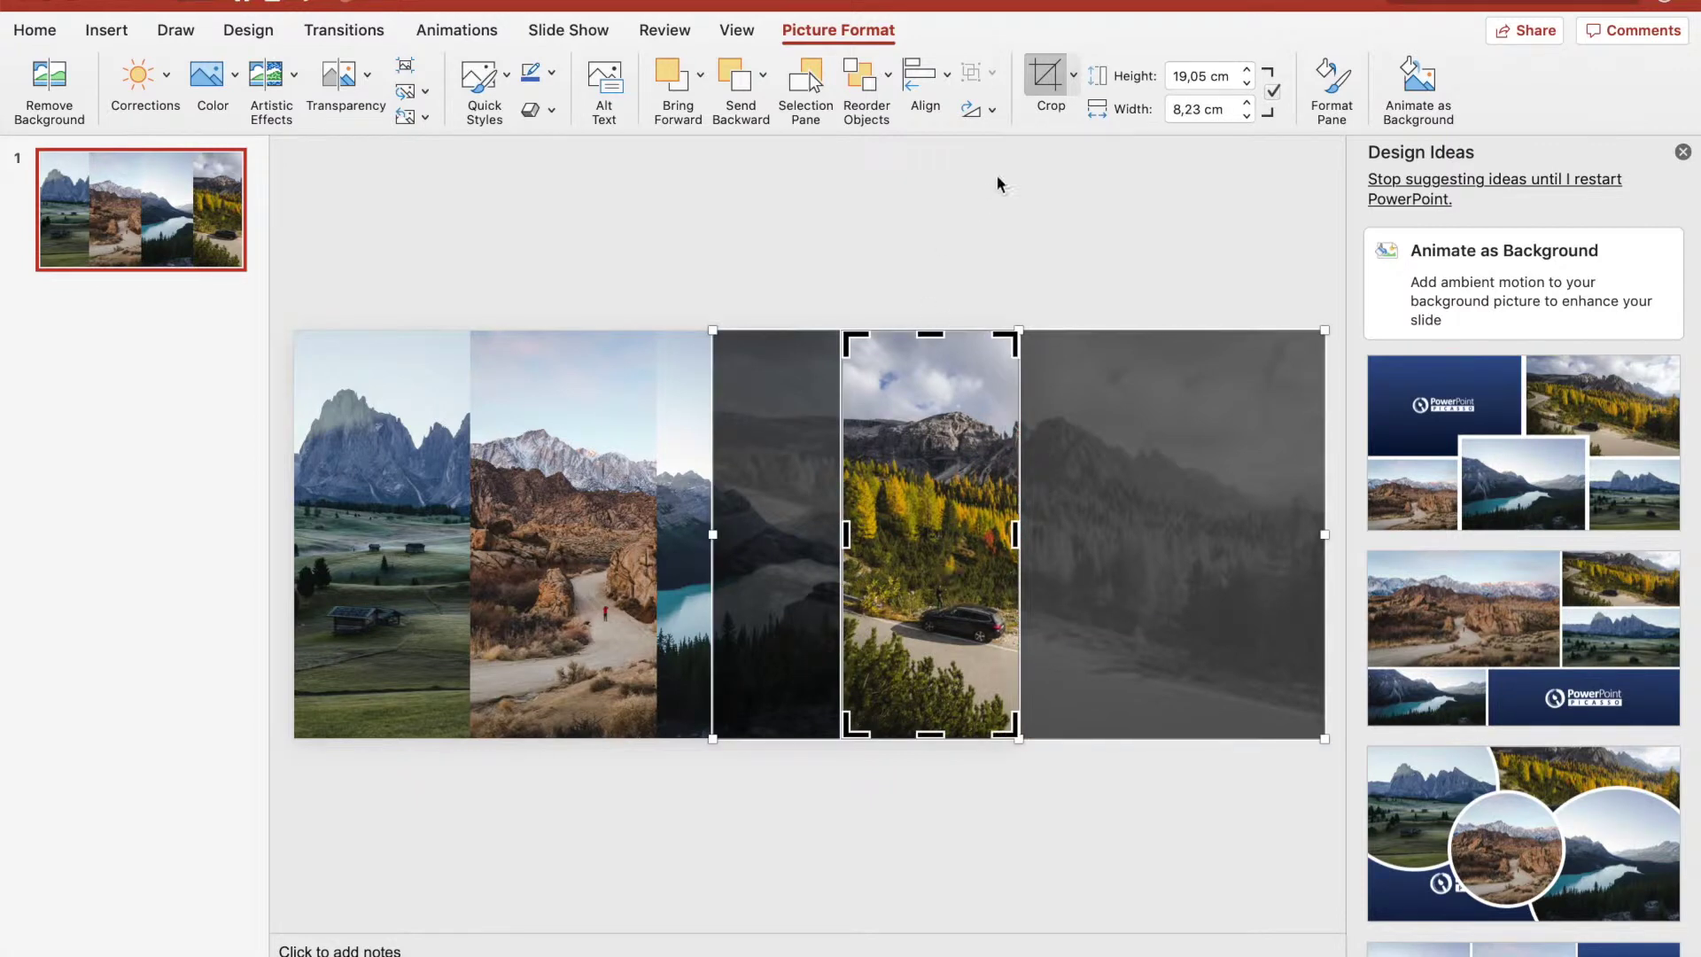
click(1034, 85)
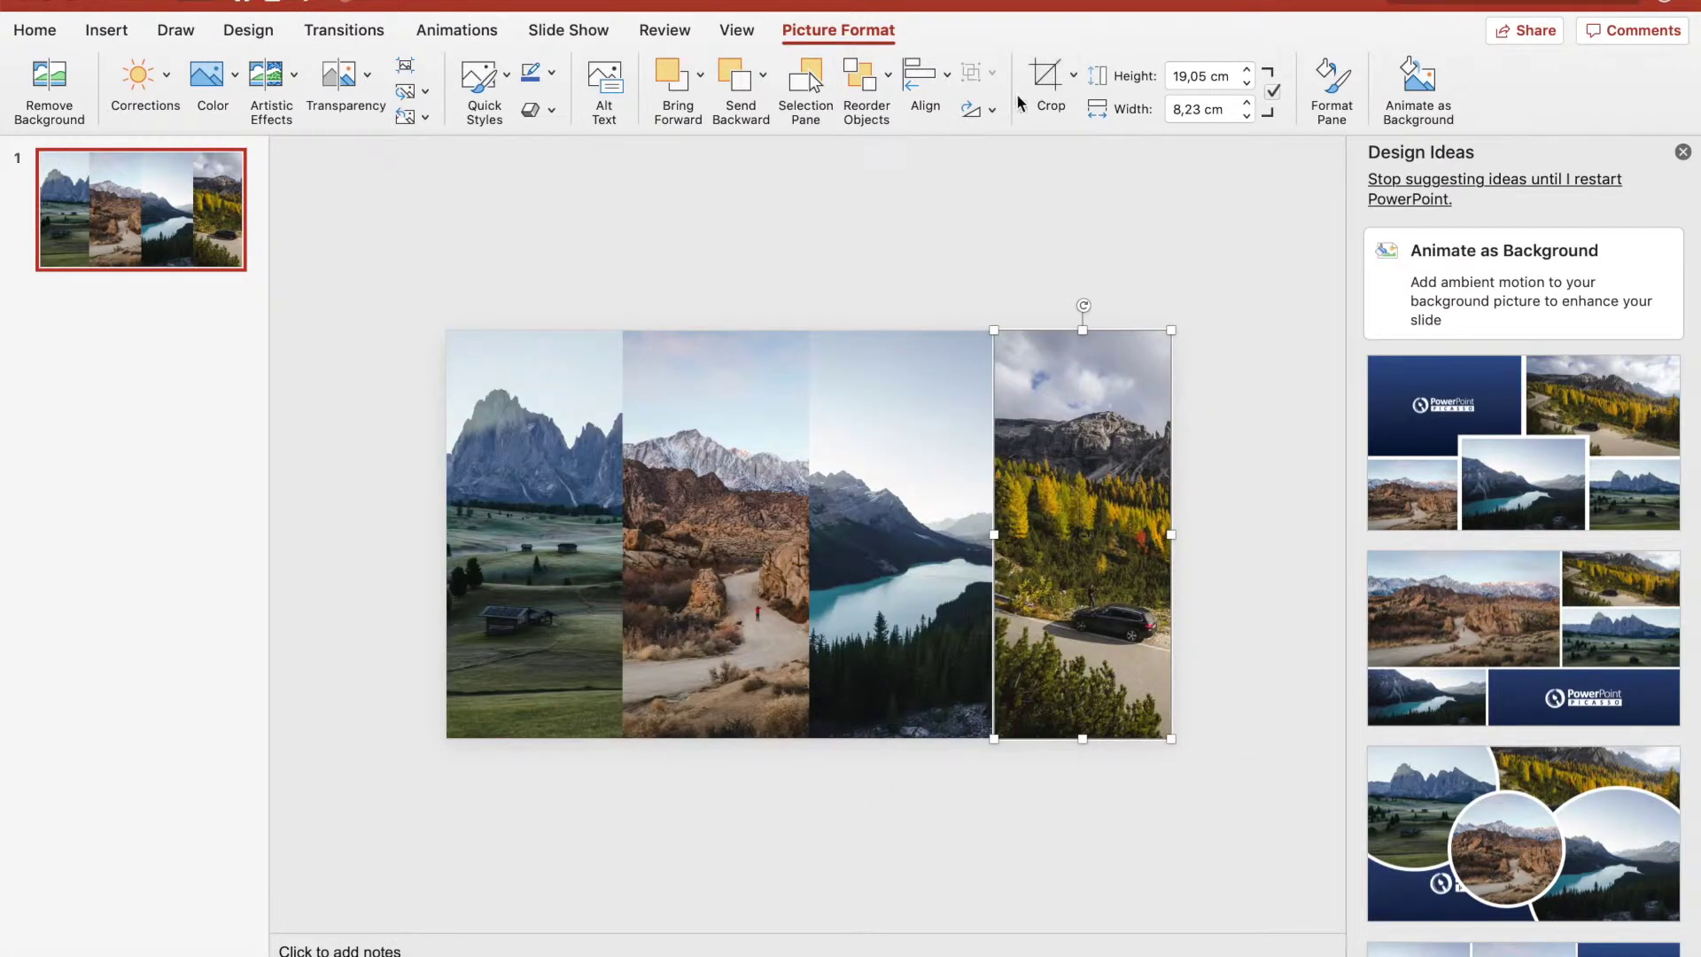
click(833, 222)
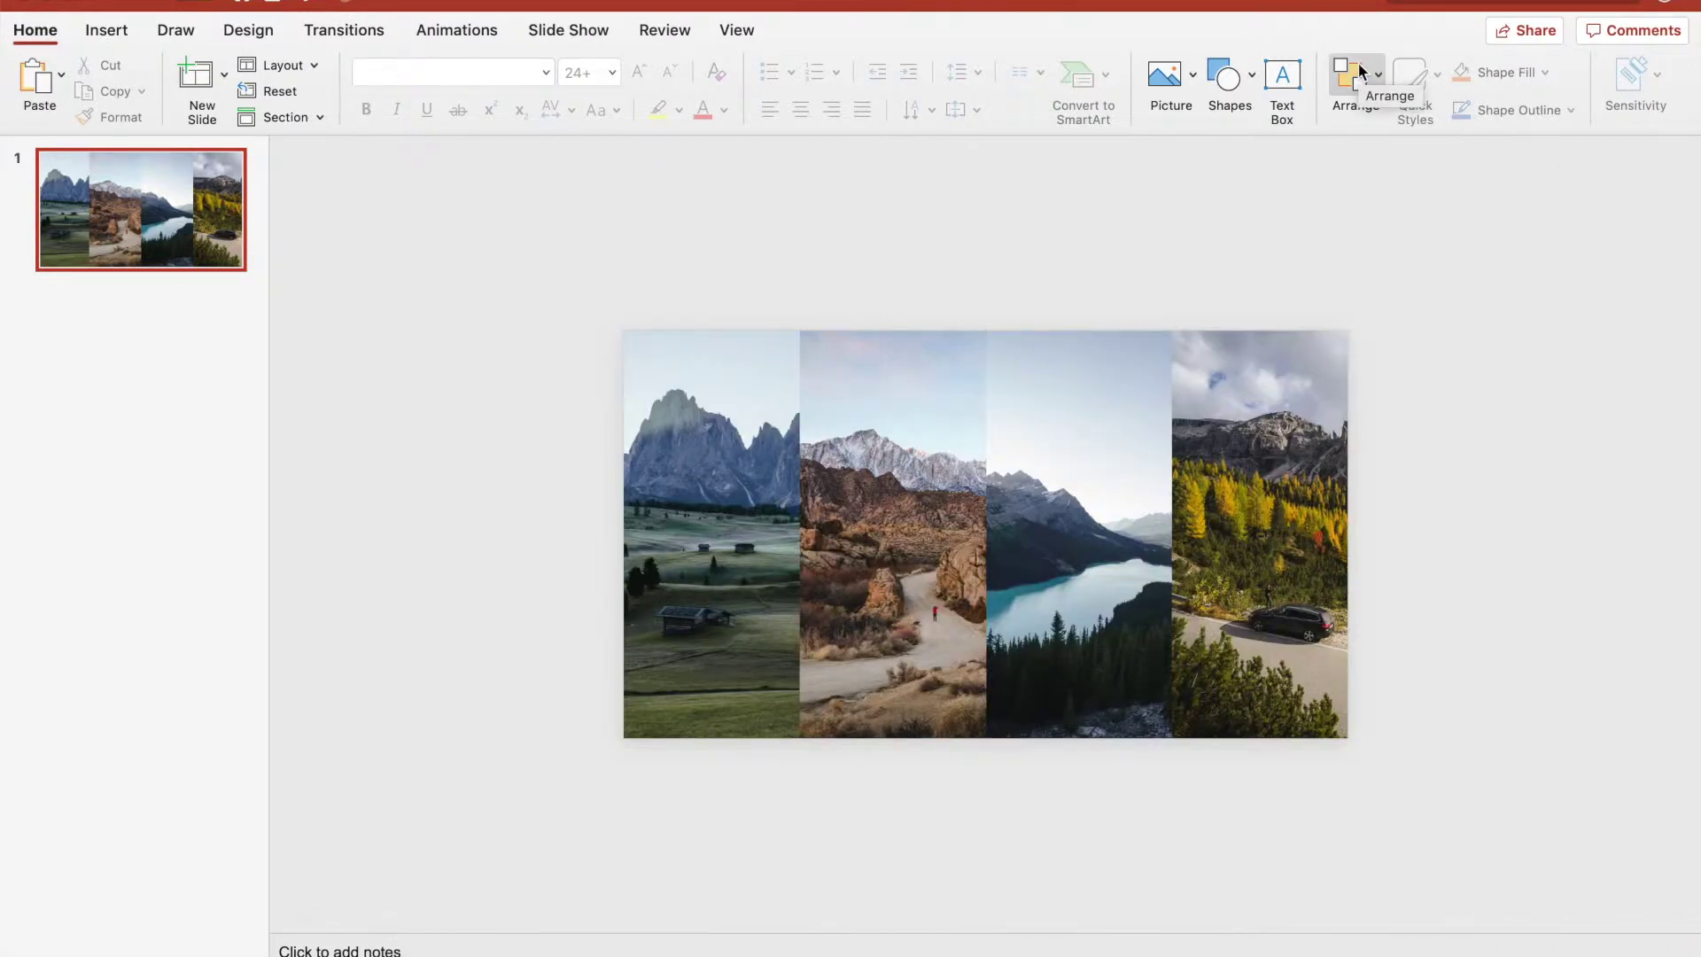
click(700, 486)
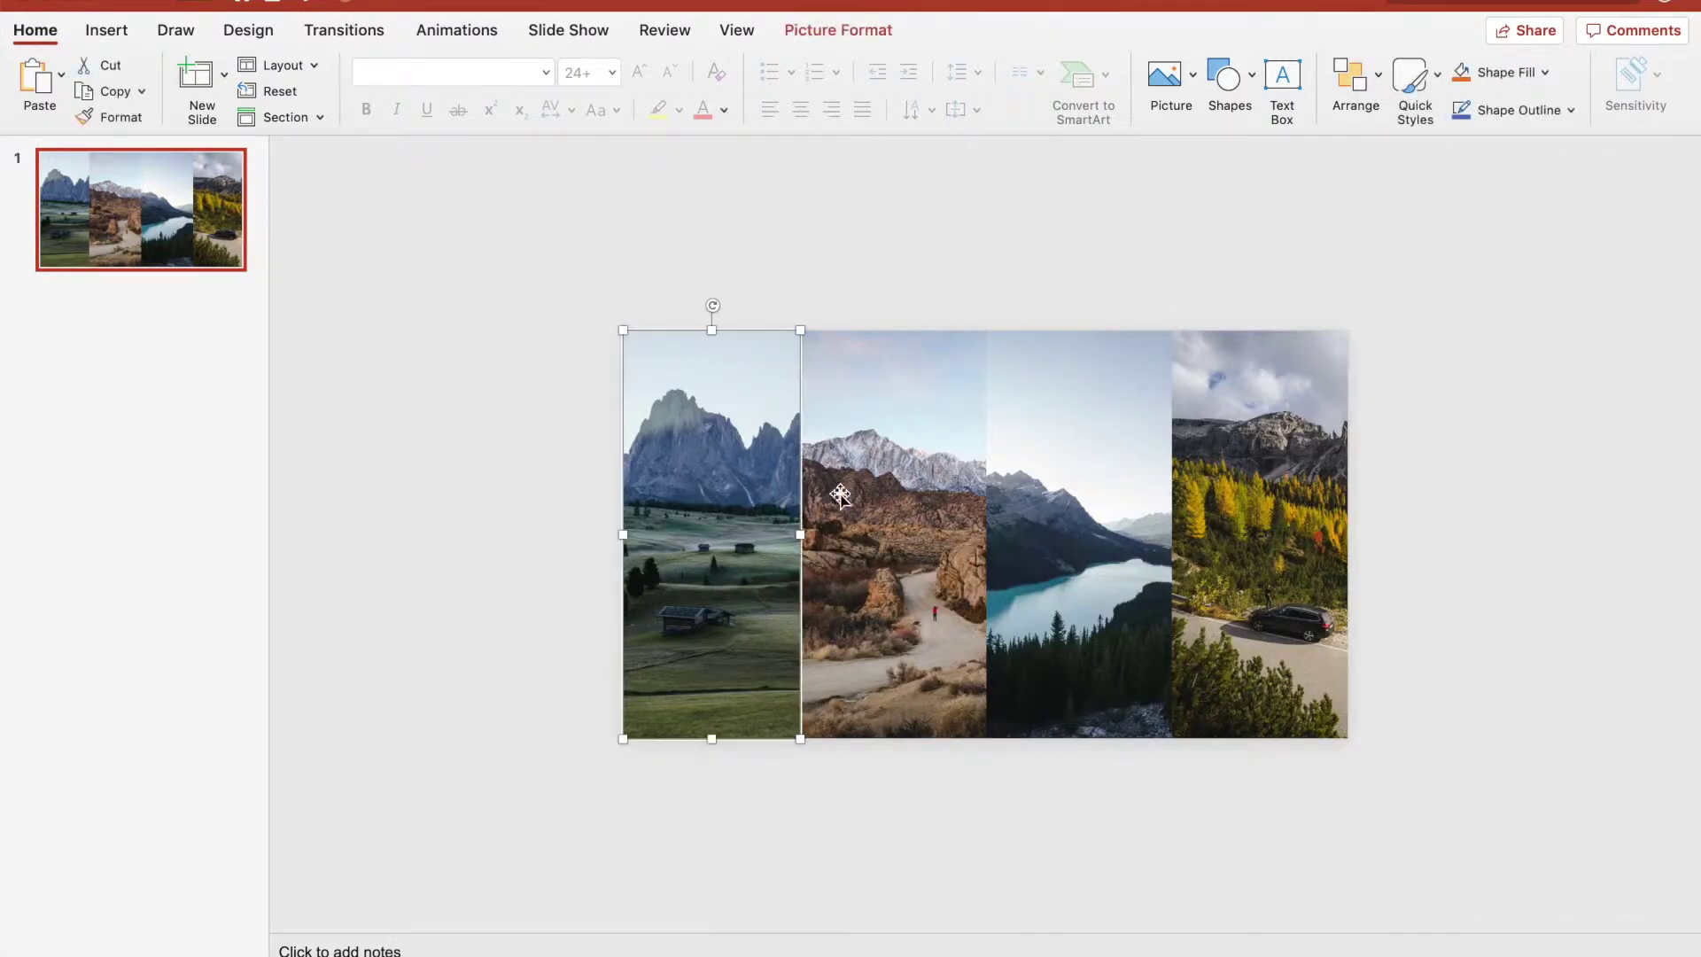
Set the leftmost strip's Picture Color Saturation to 0% in the Format Picture pane
click(843, 34)
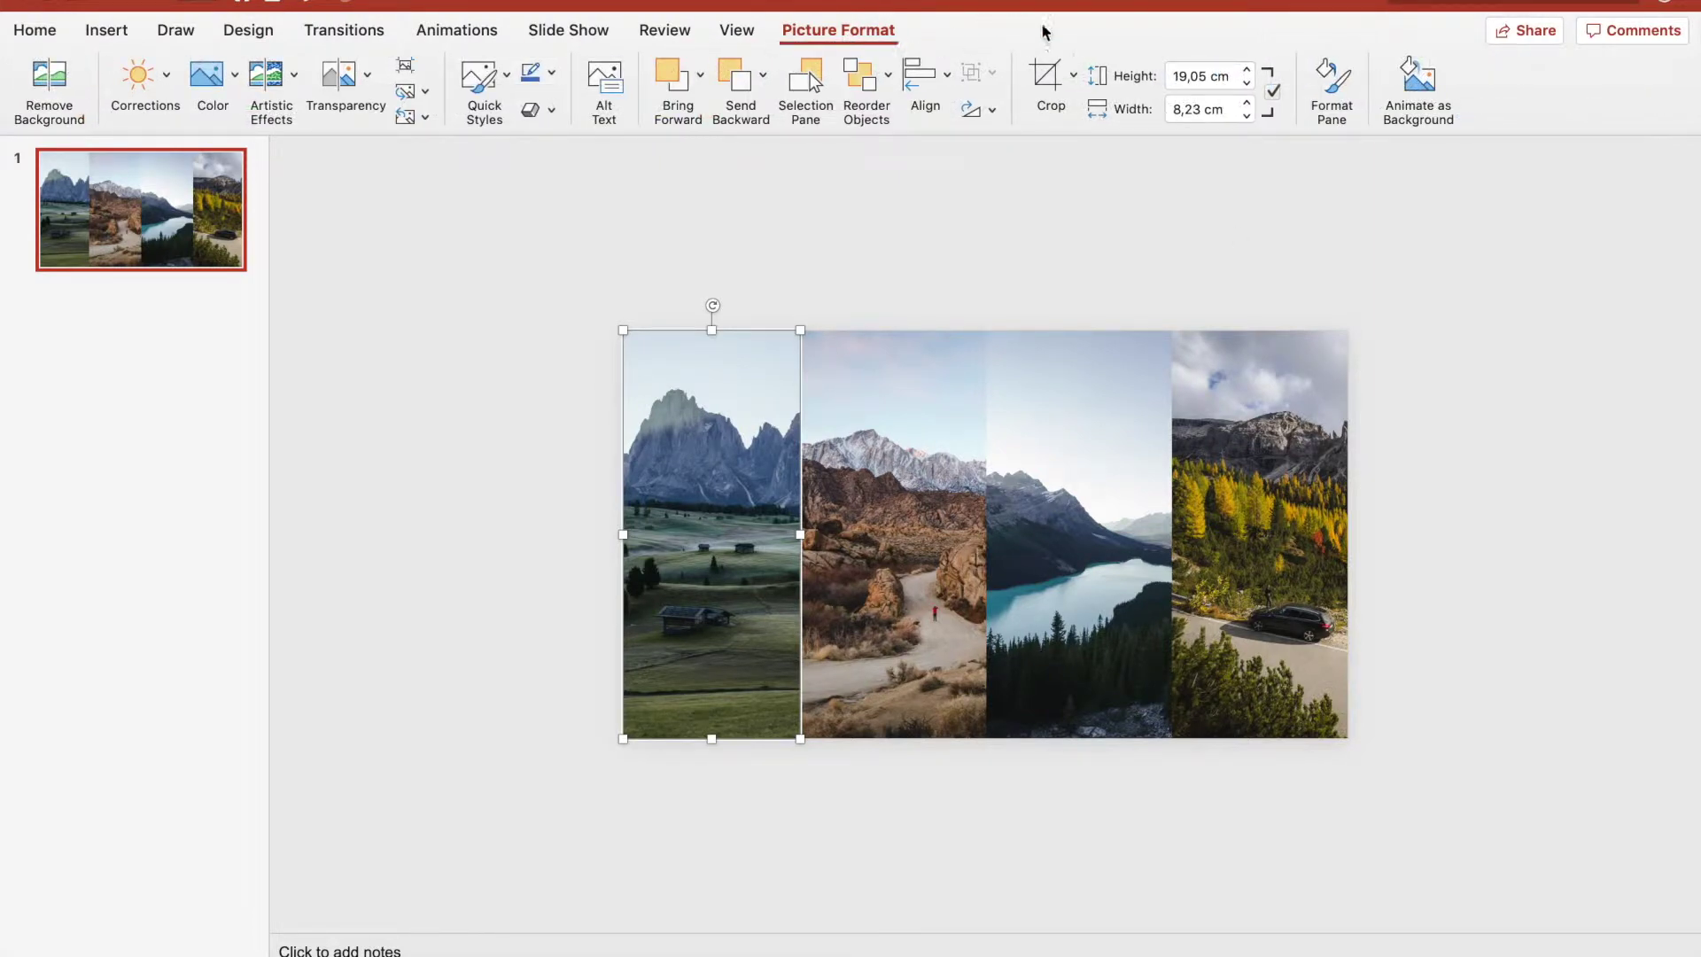
click(1347, 96)
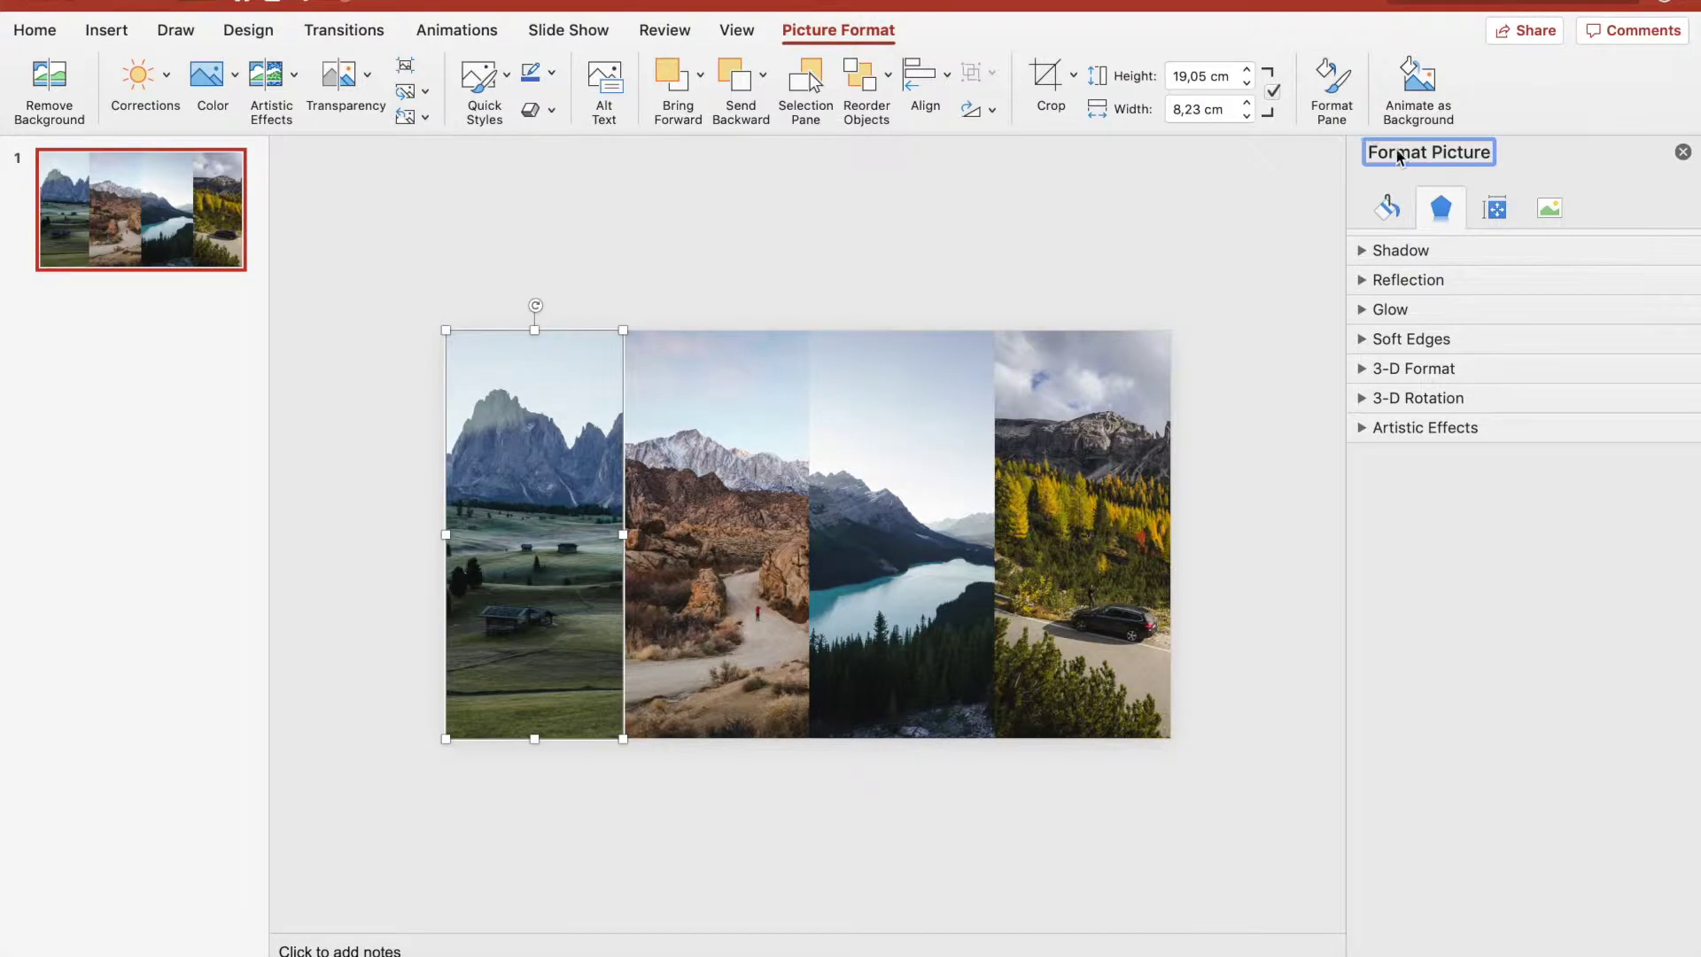
click(1551, 210)
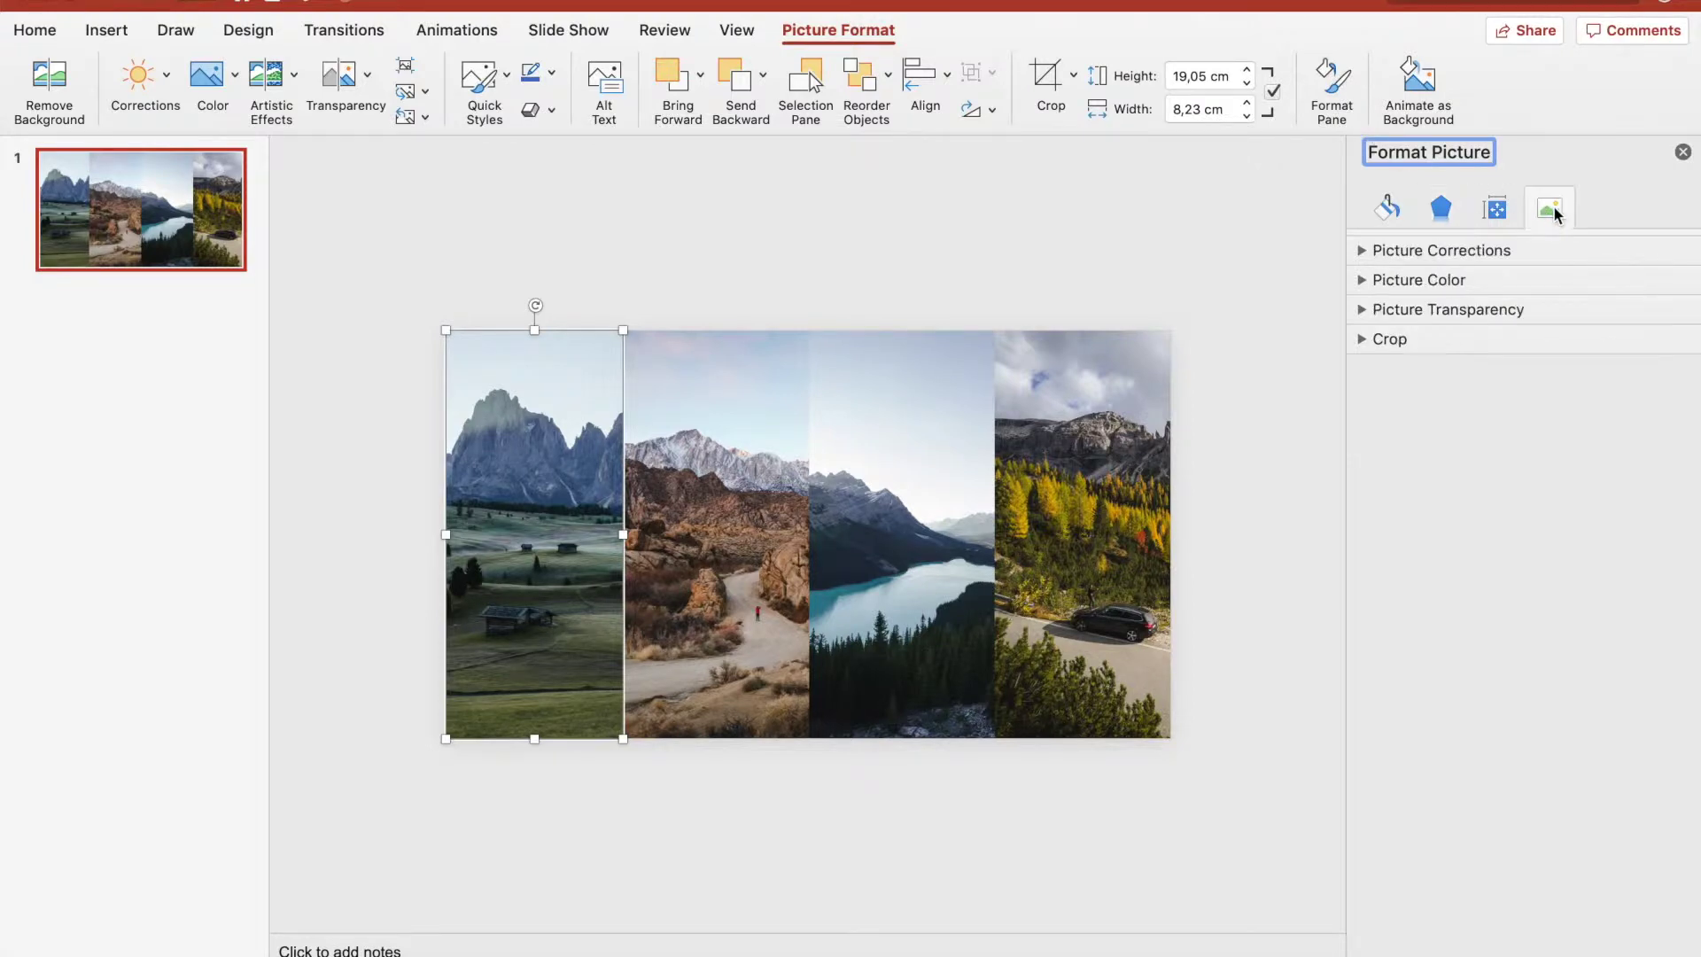
click(1407, 250)
click(1429, 585)
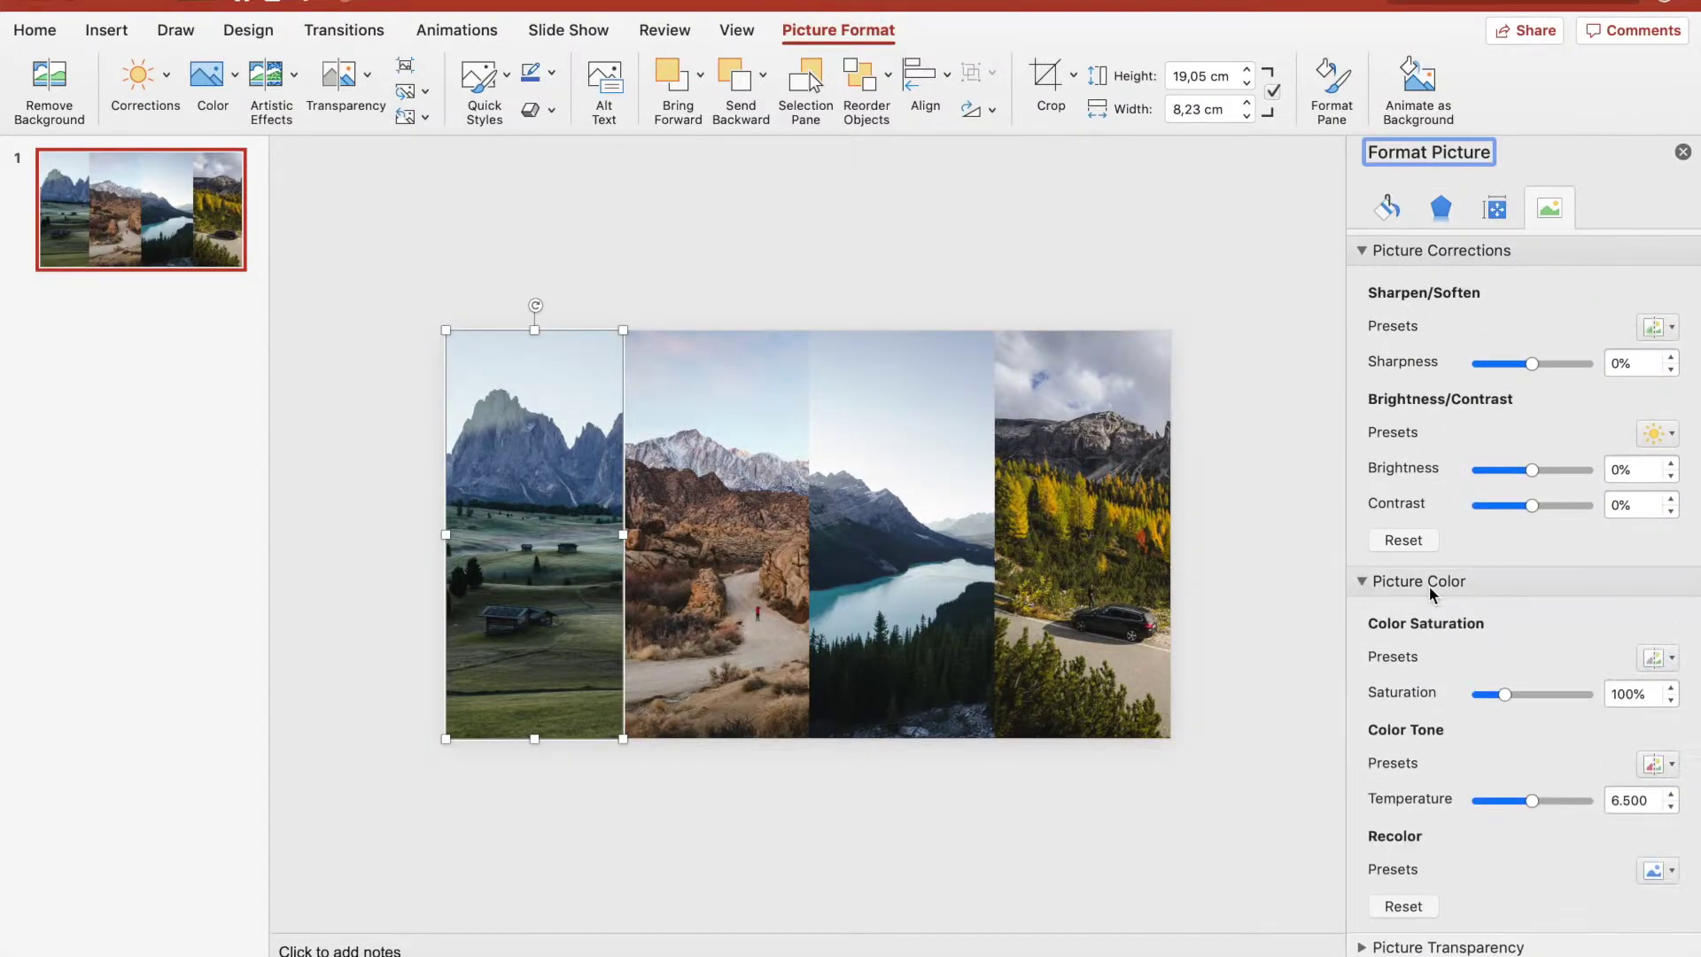
click(1629, 694)
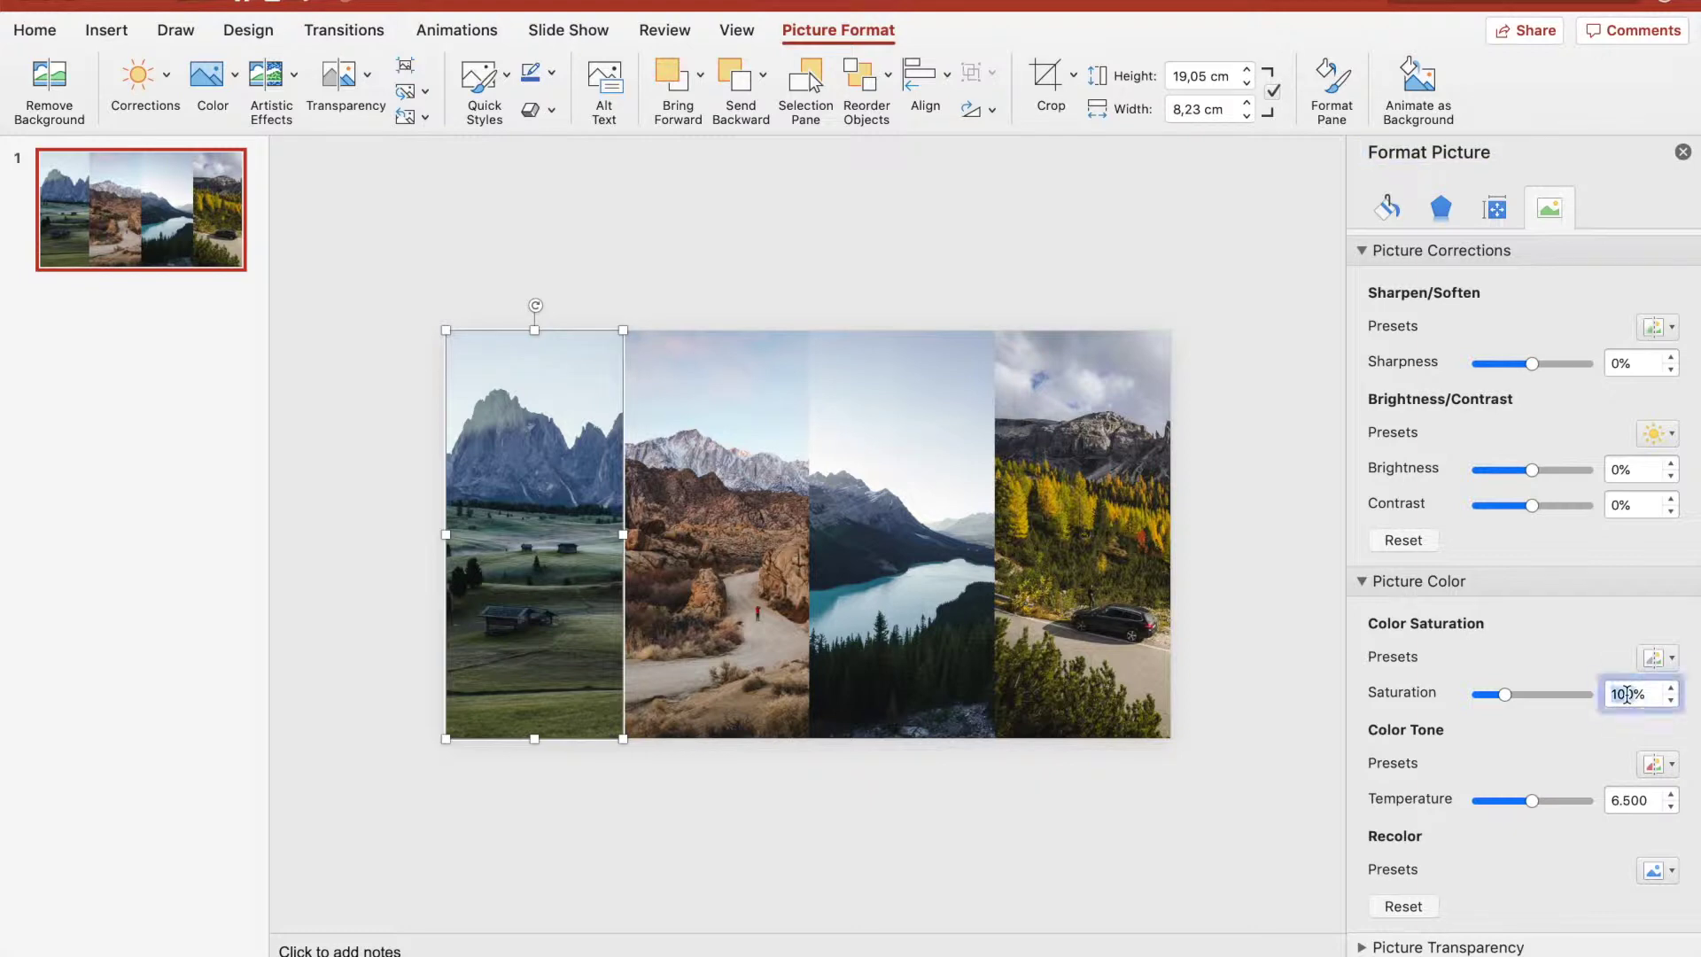
text(0)
key(Return)
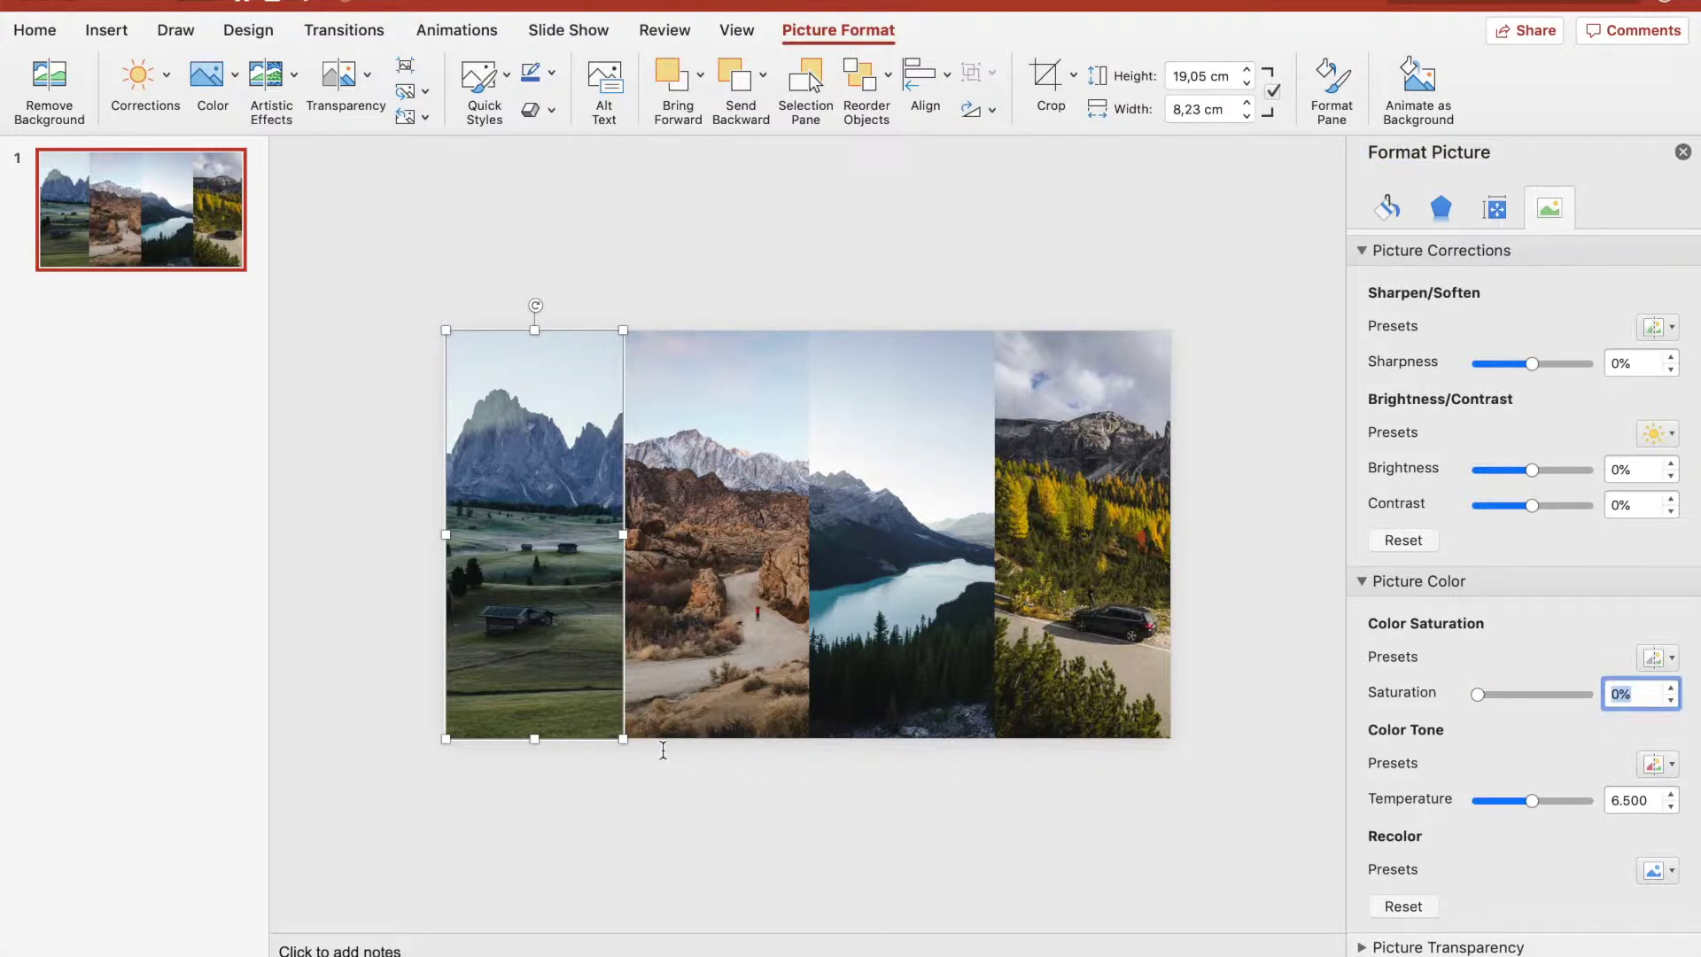
Set Saturation to 0% for the second and third photo strips
click(725, 566)
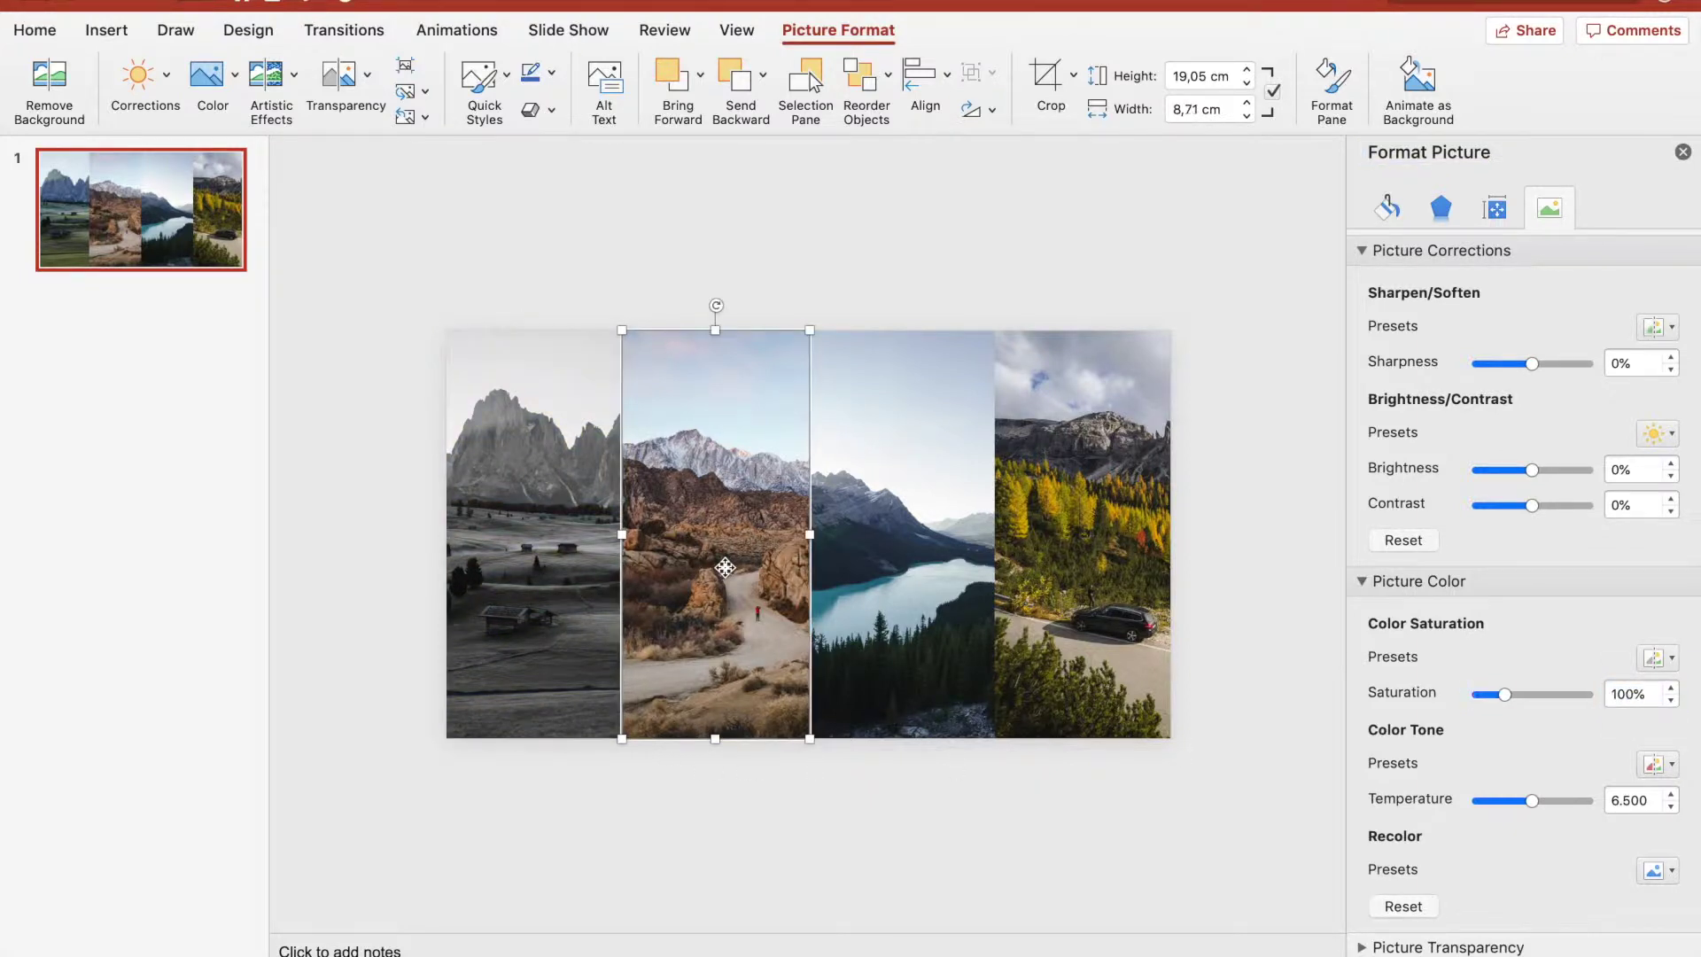
click(1628, 696)
text(0)
key(Return)
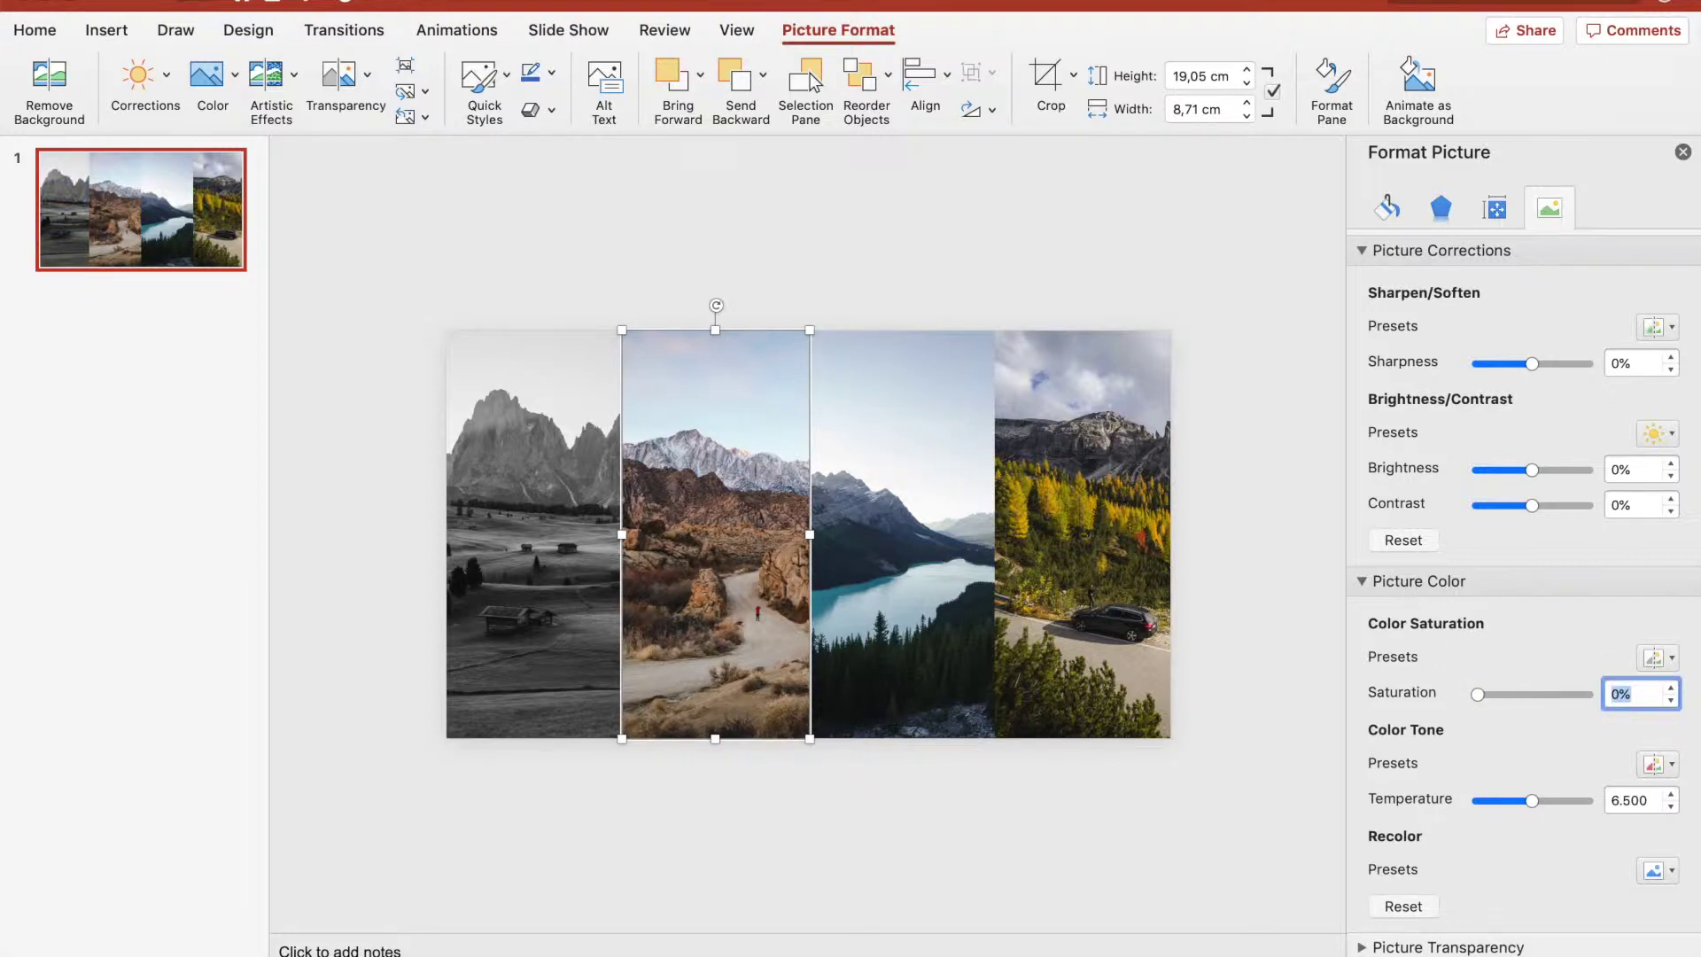
click(902, 652)
click(1630, 694)
text(0)
key(Return)
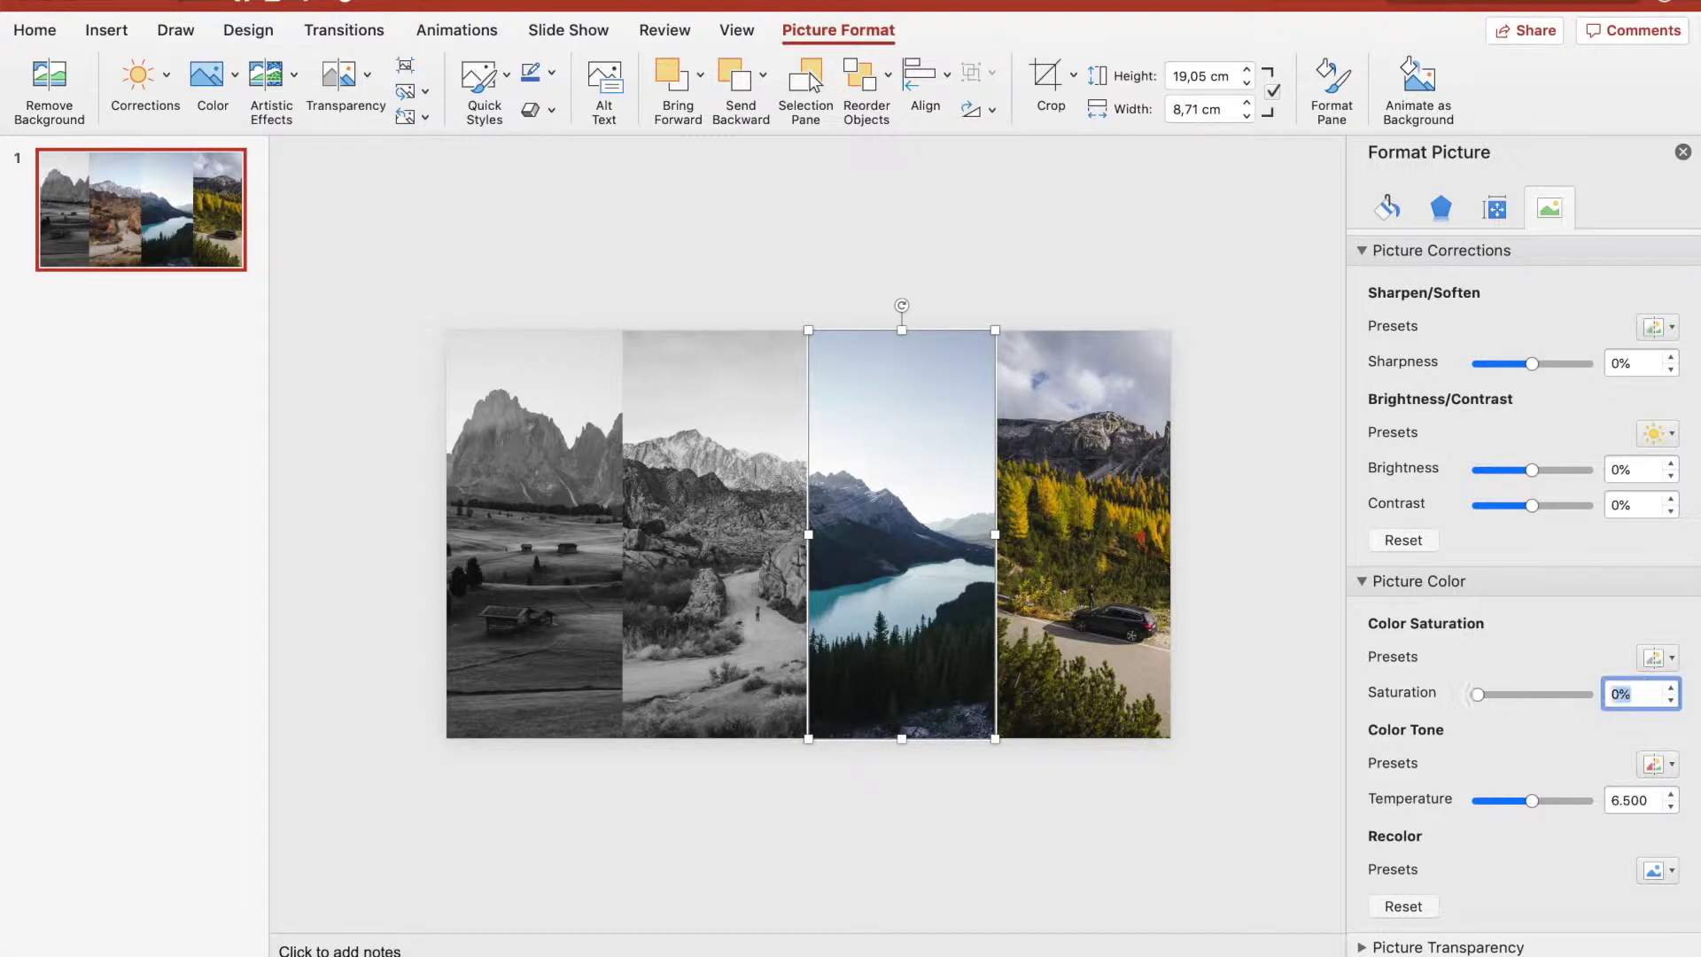
Set the fourth strip's Saturation to 0%, then select the second strip
click(1125, 613)
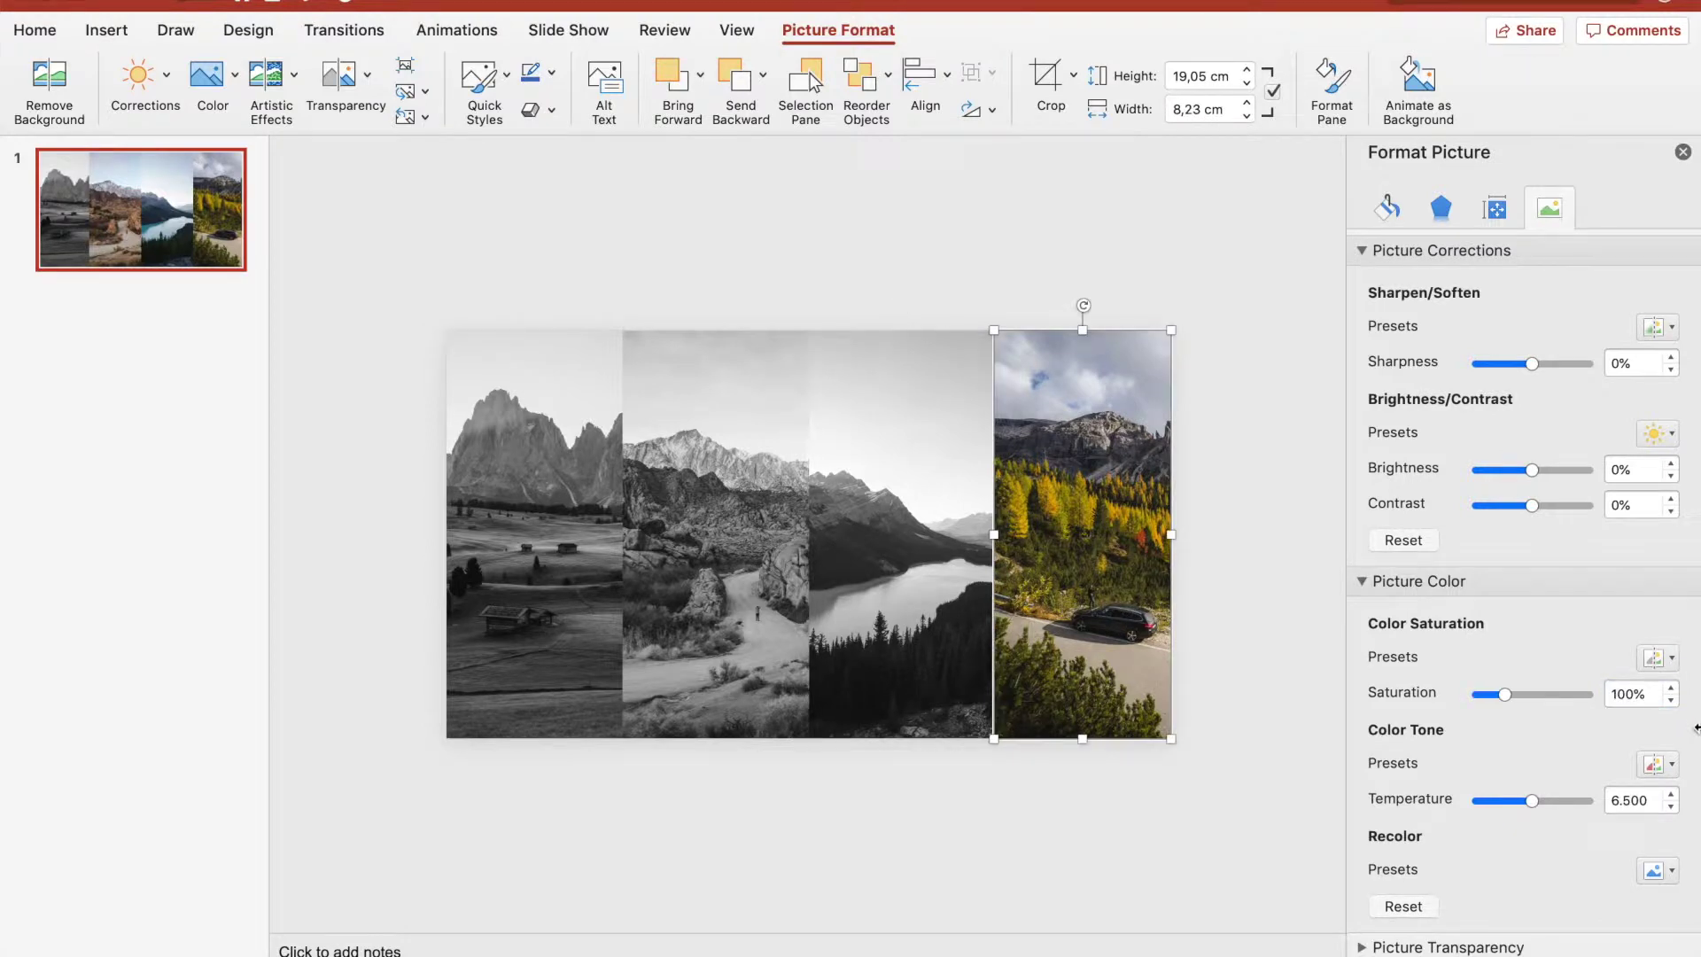
click(1630, 693)
text(0)
key(Return)
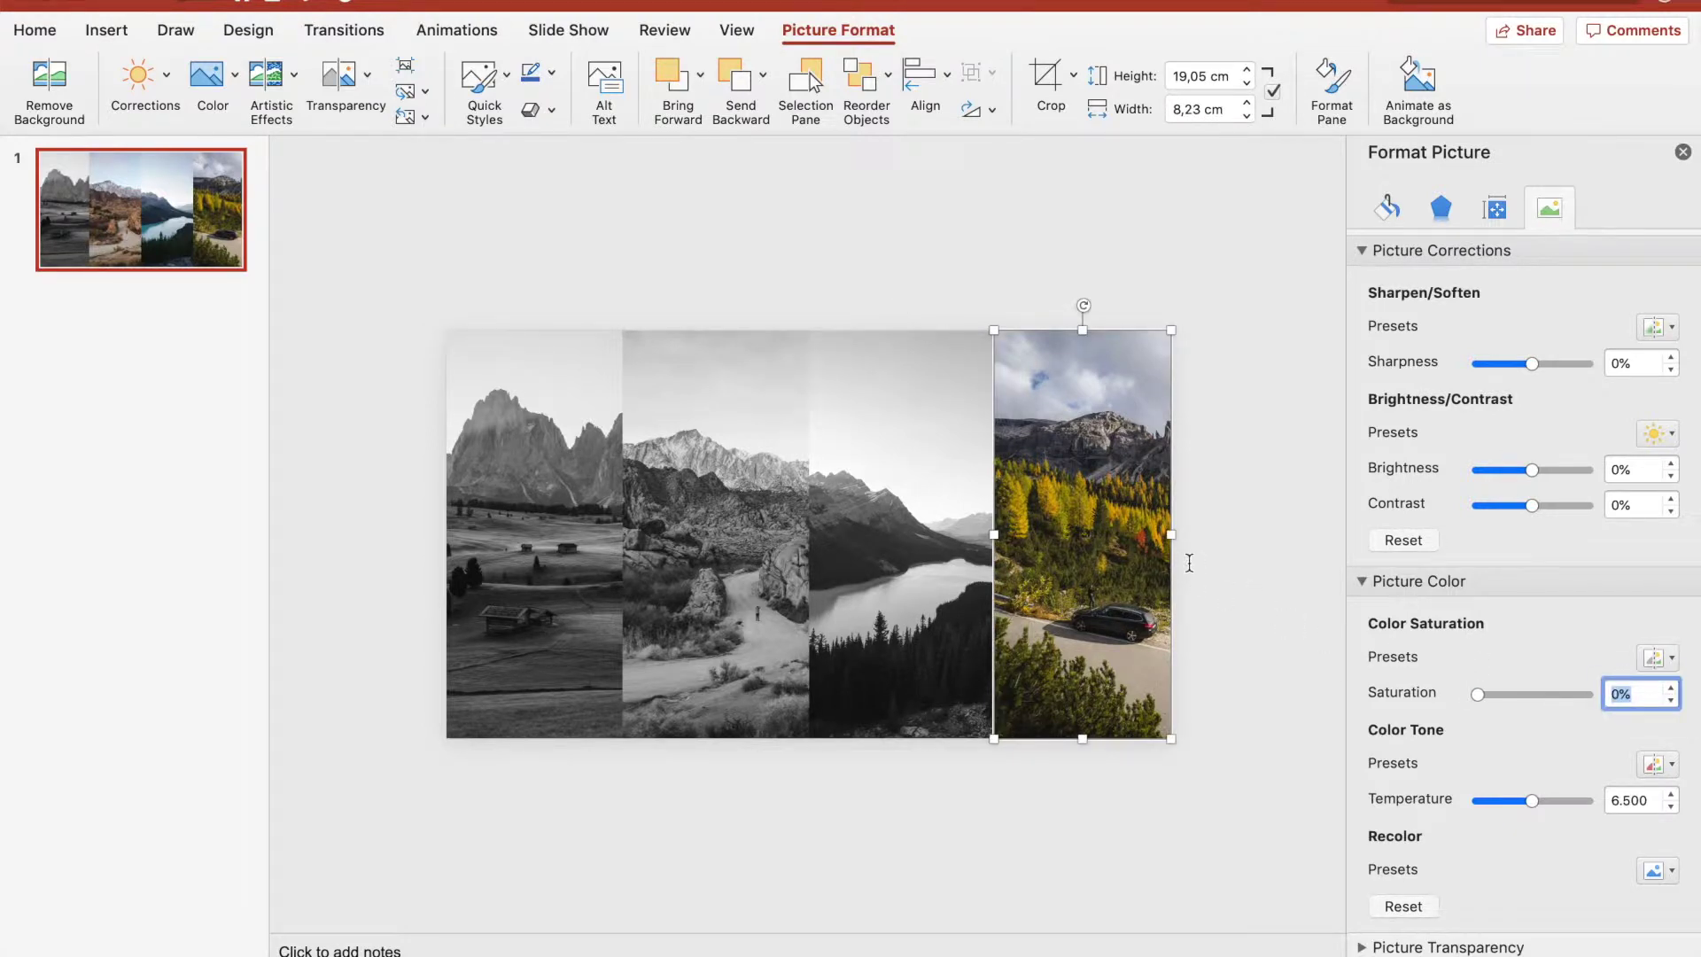
click(767, 597)
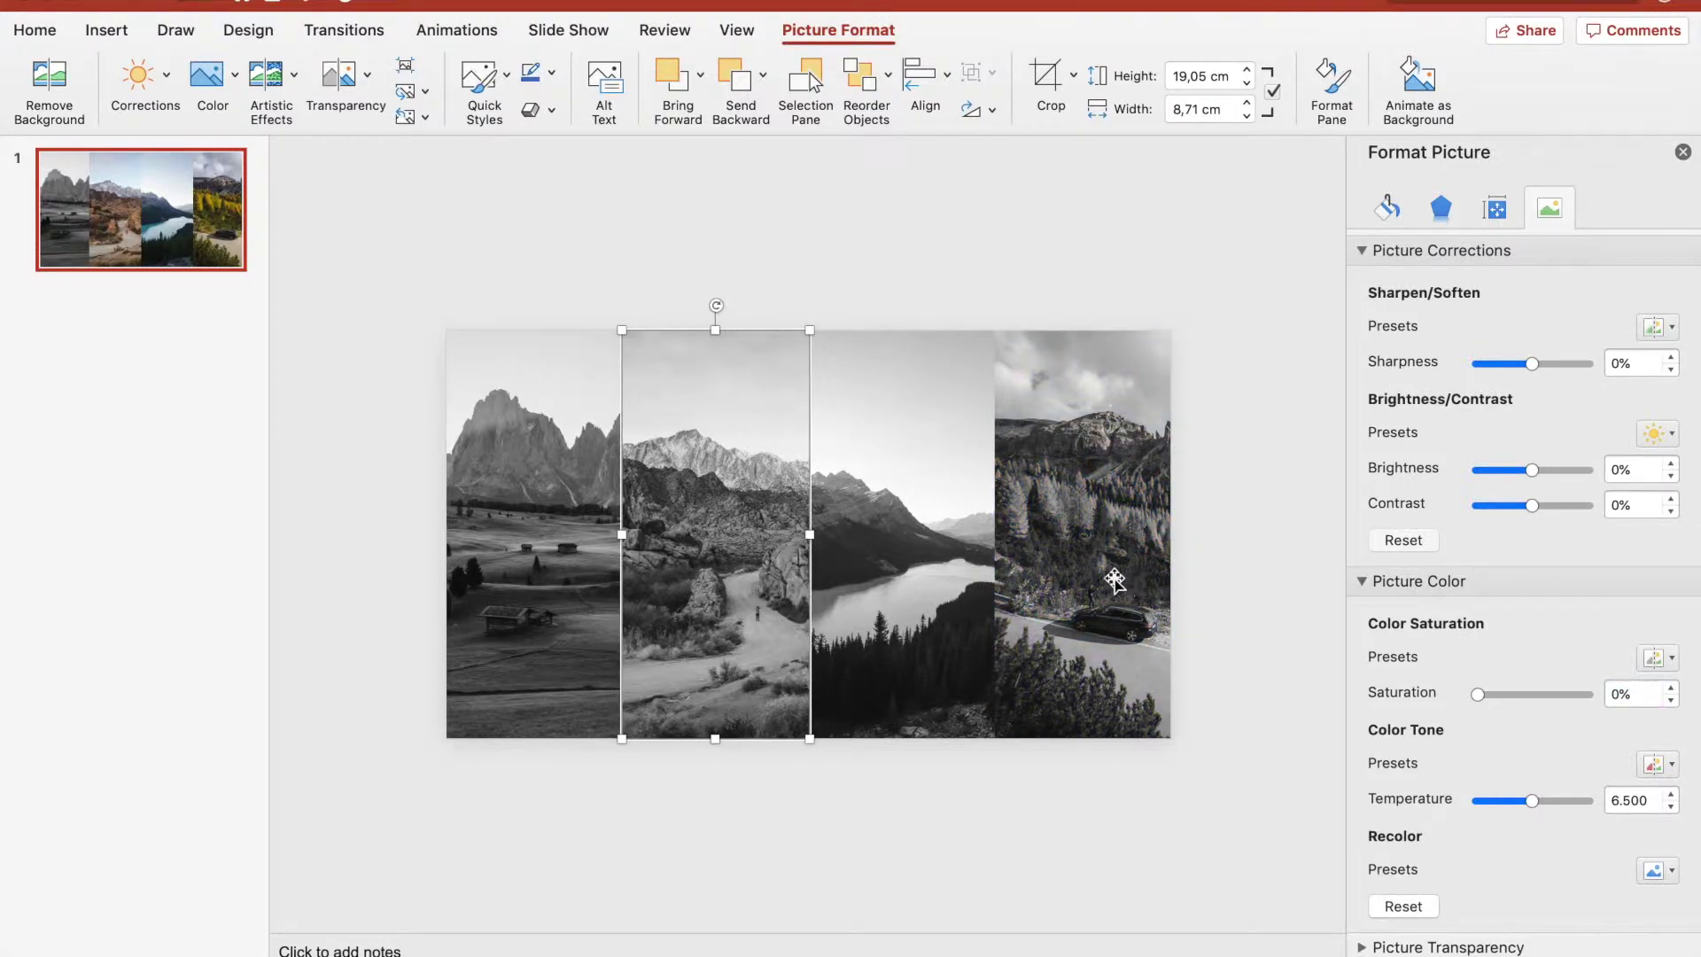
shift+click(1091, 608)
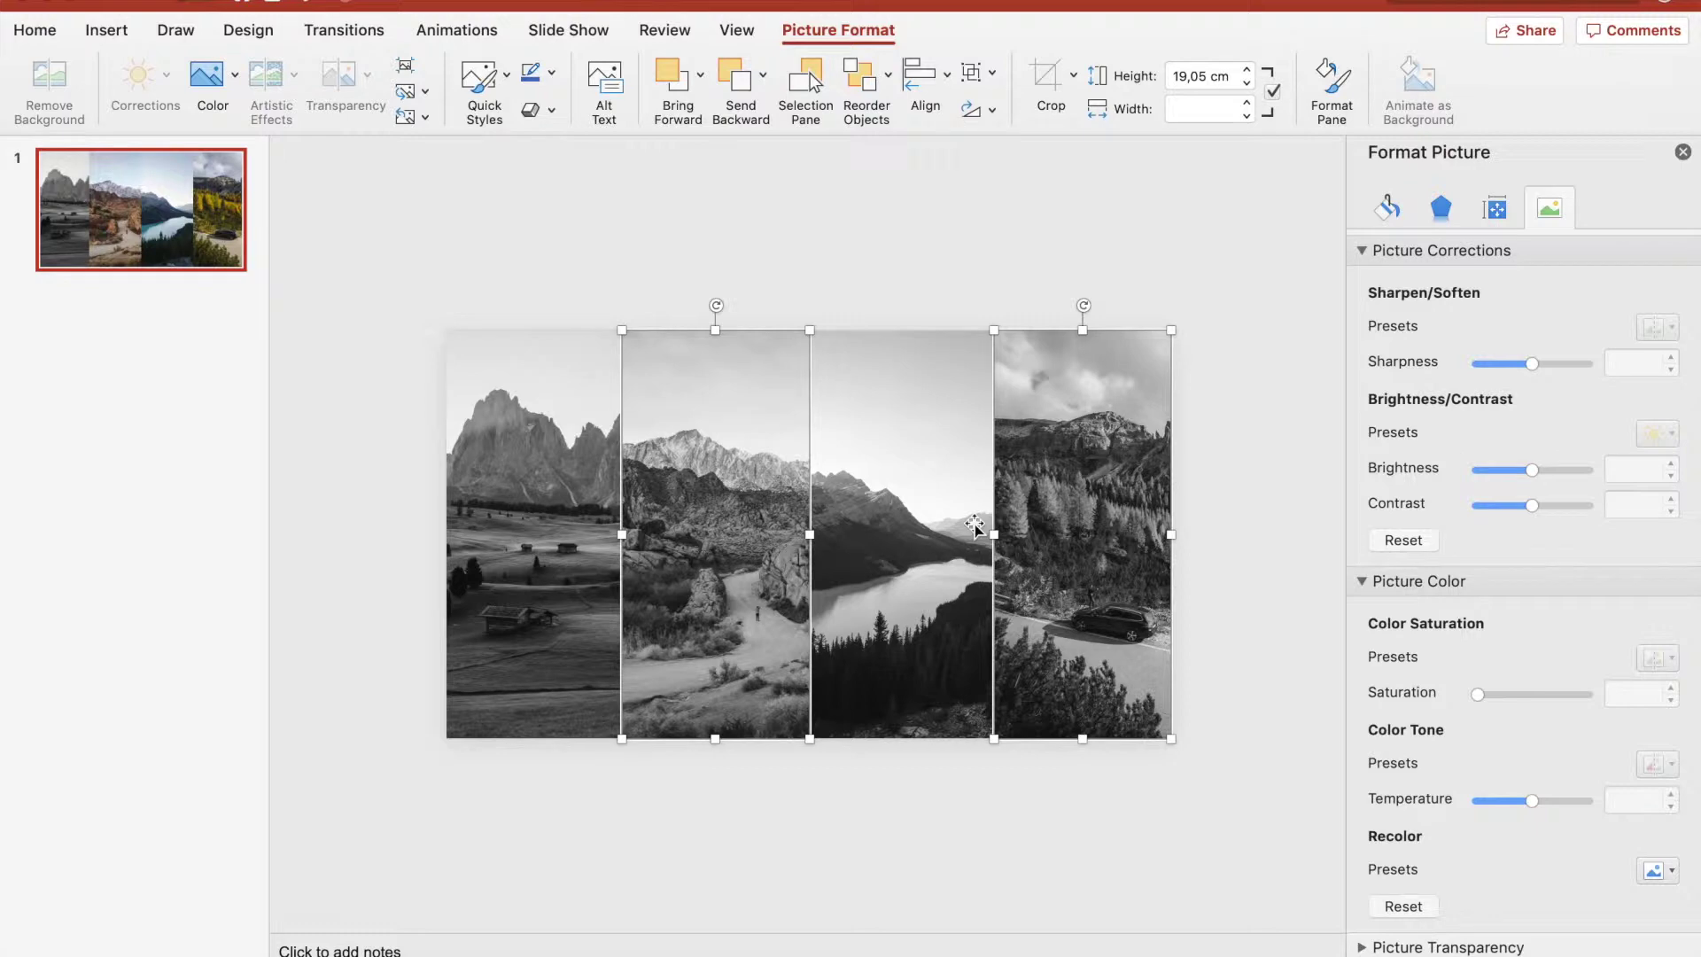
click(820, 326)
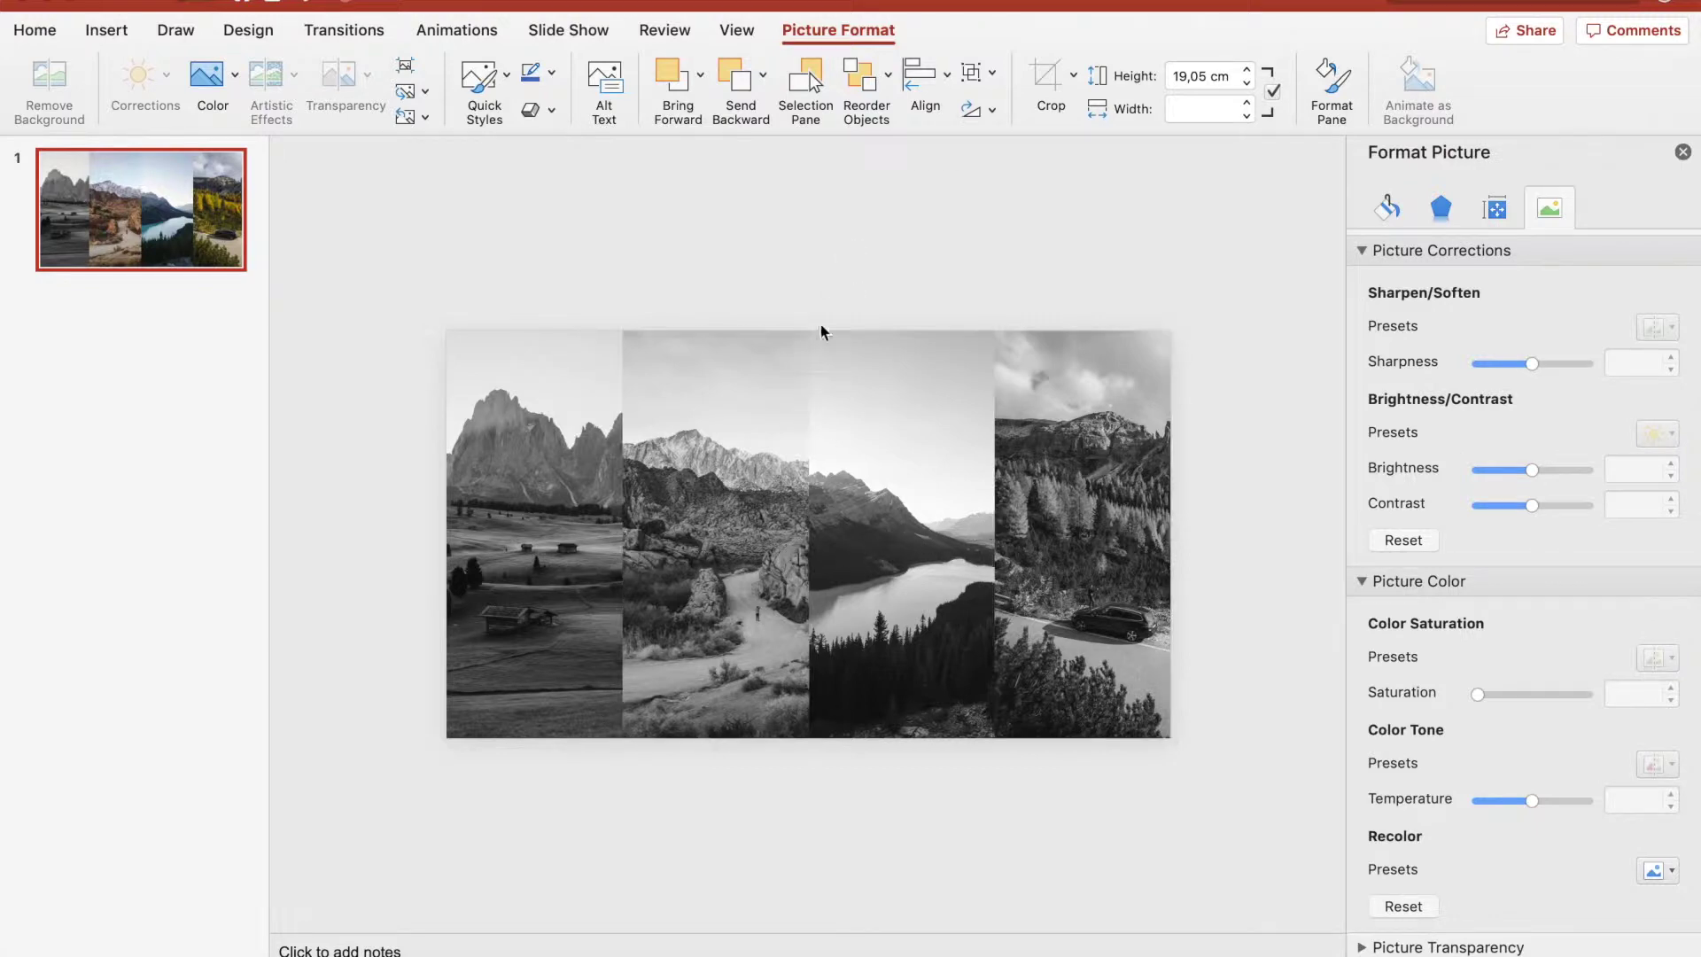
click(742, 422)
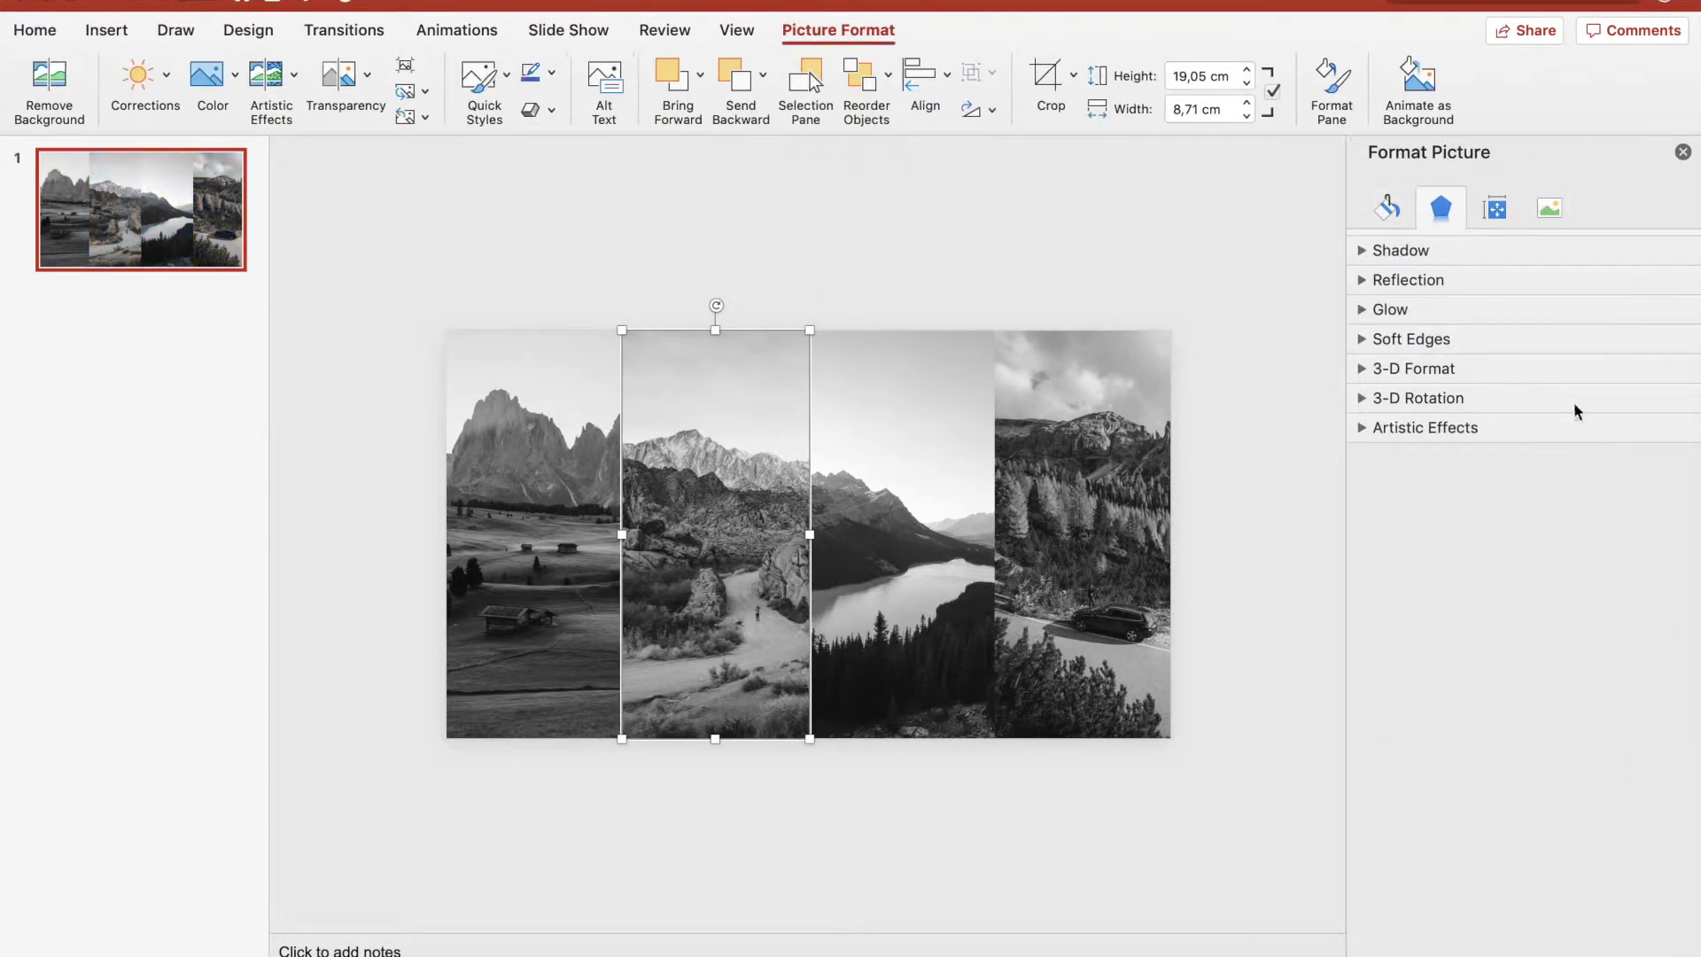
Raise Brightness to 20% for the second and fourth photo strips
click(1552, 209)
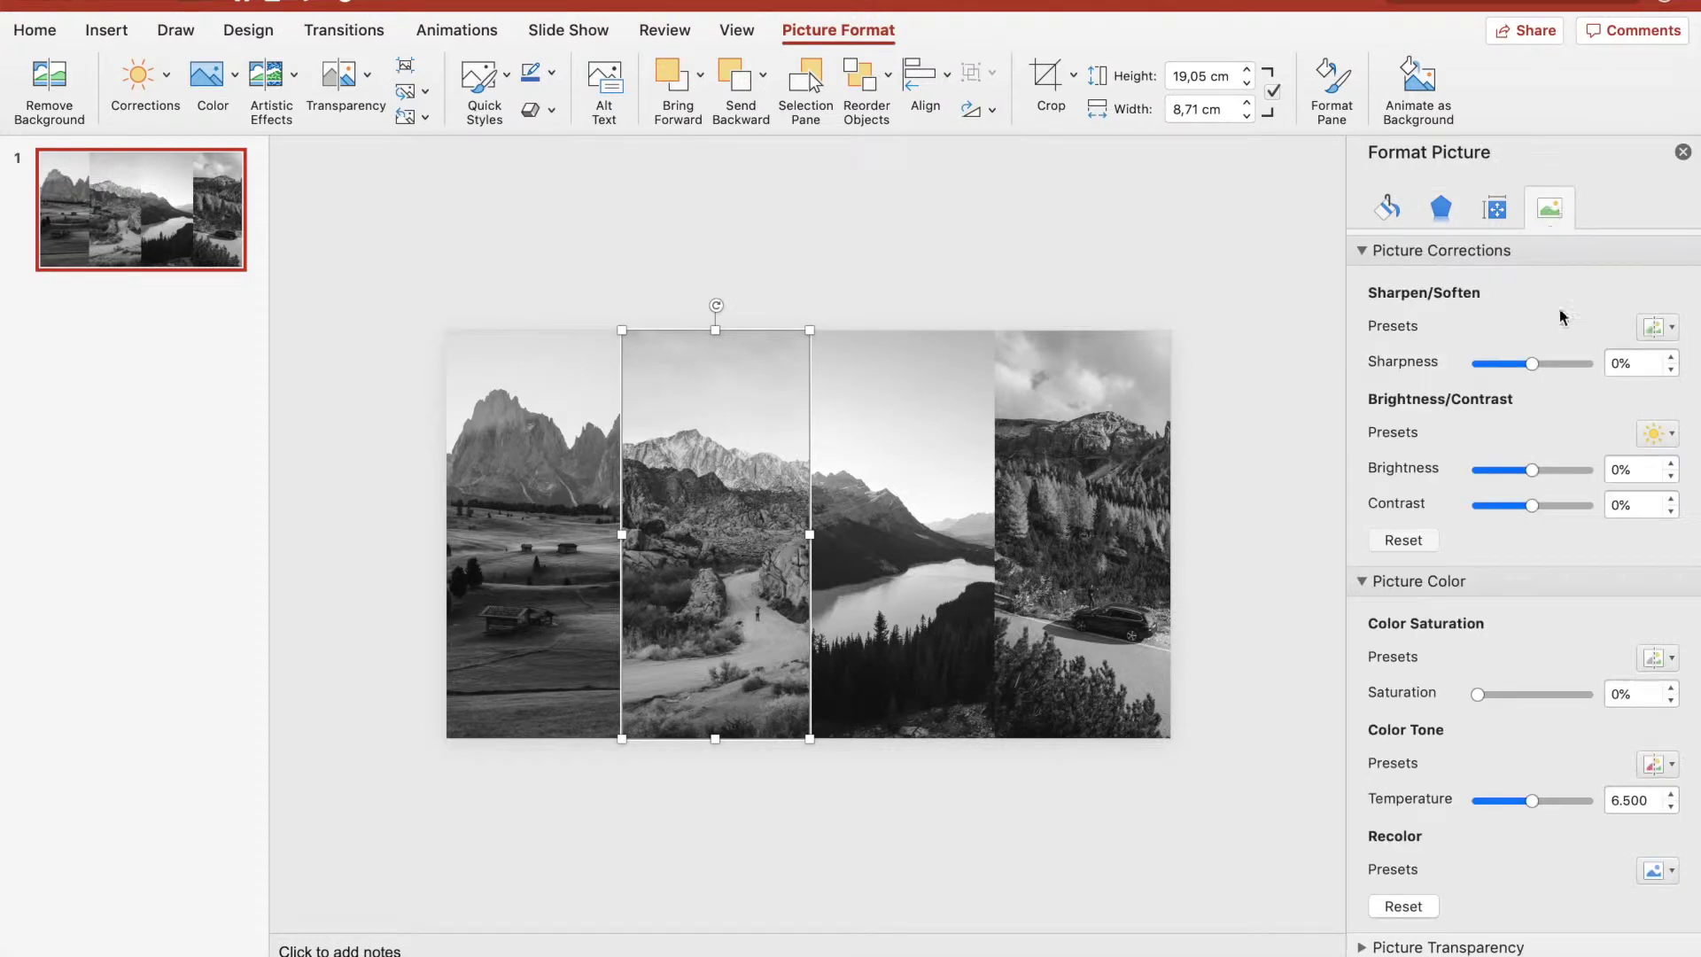
click(1640, 470)
text(20)
key(Return)
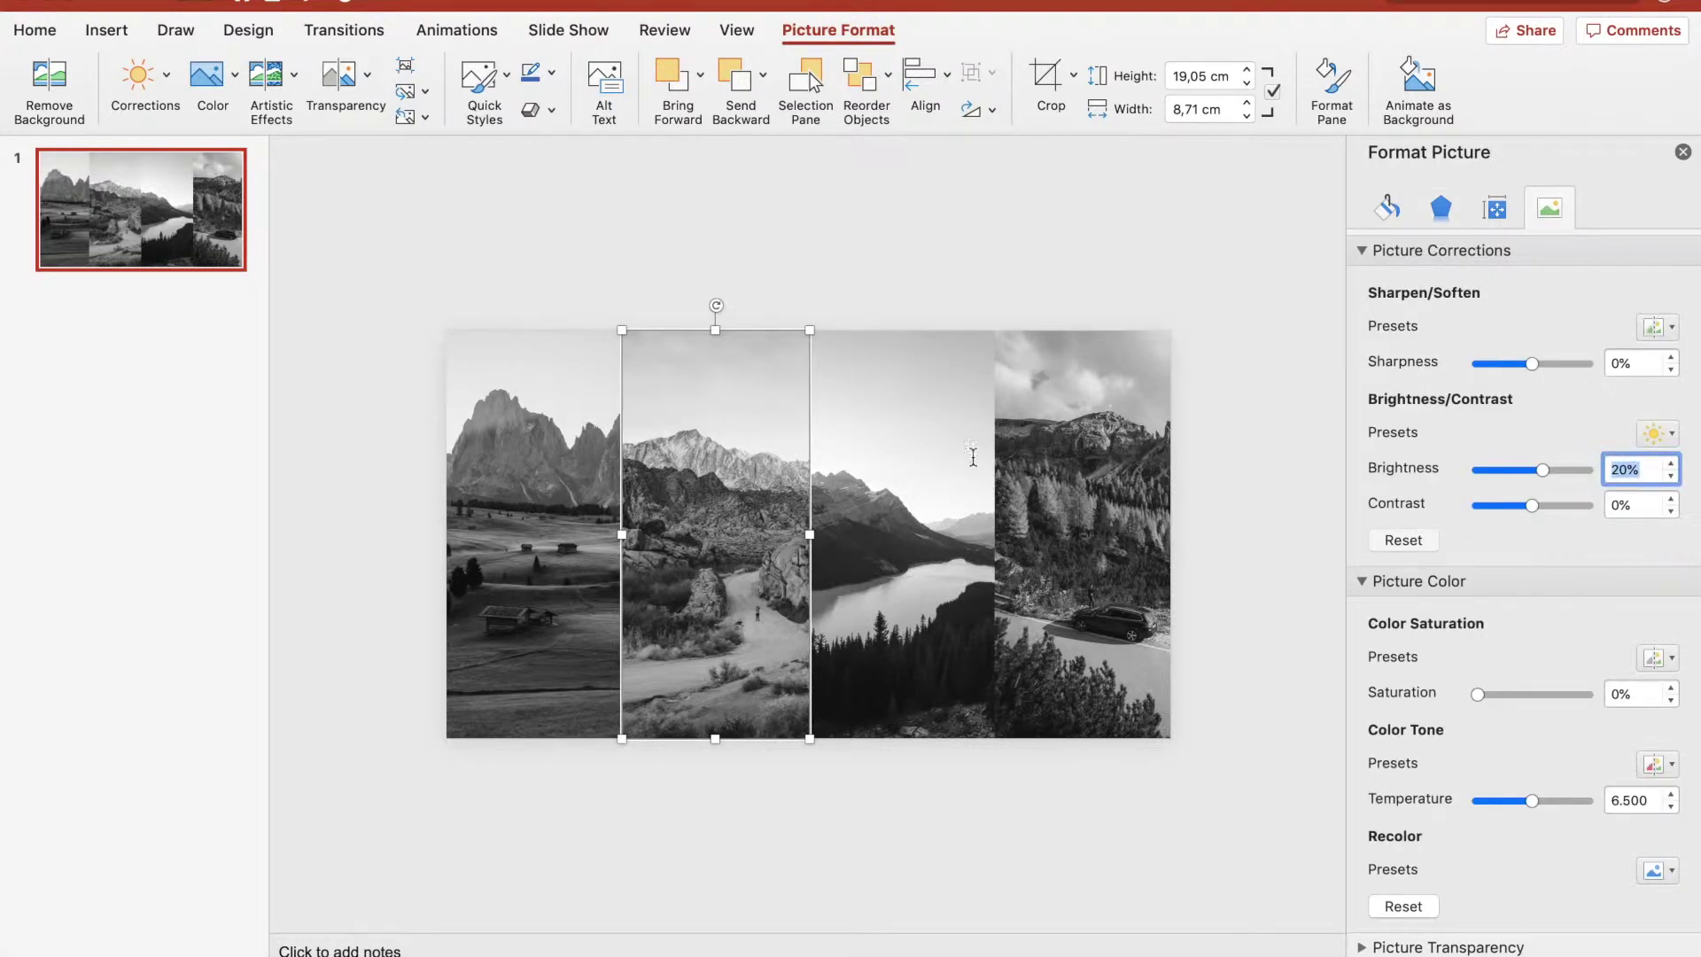
click(1076, 492)
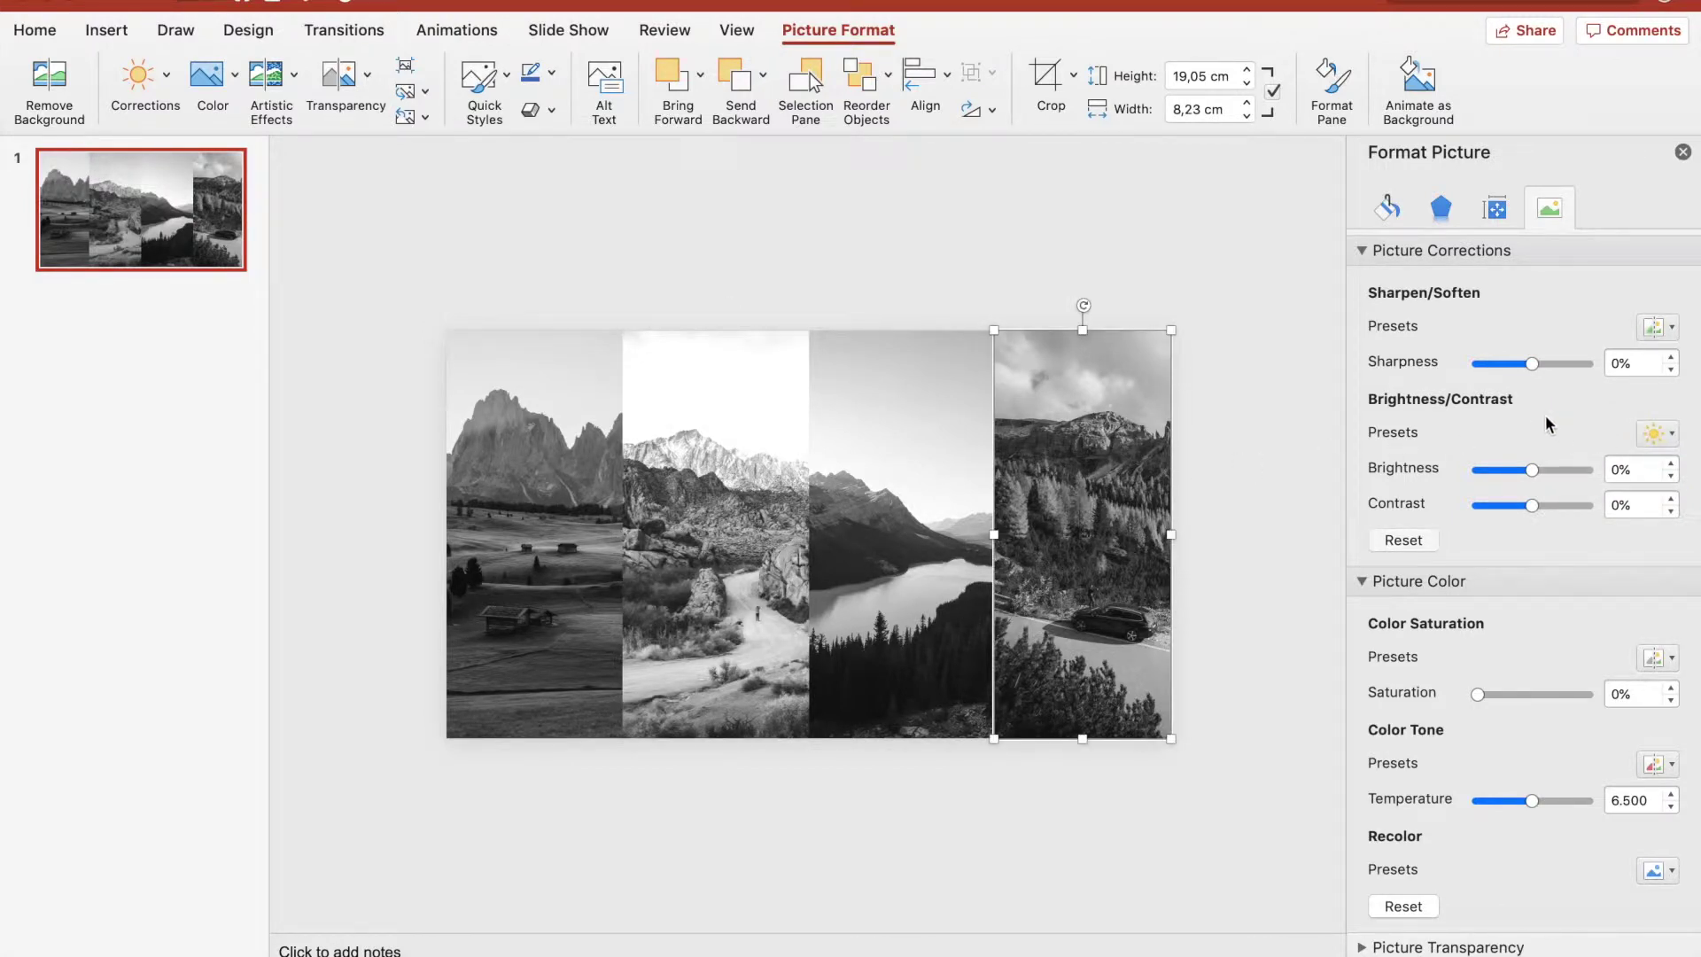
double_click(1637, 476)
text(20)
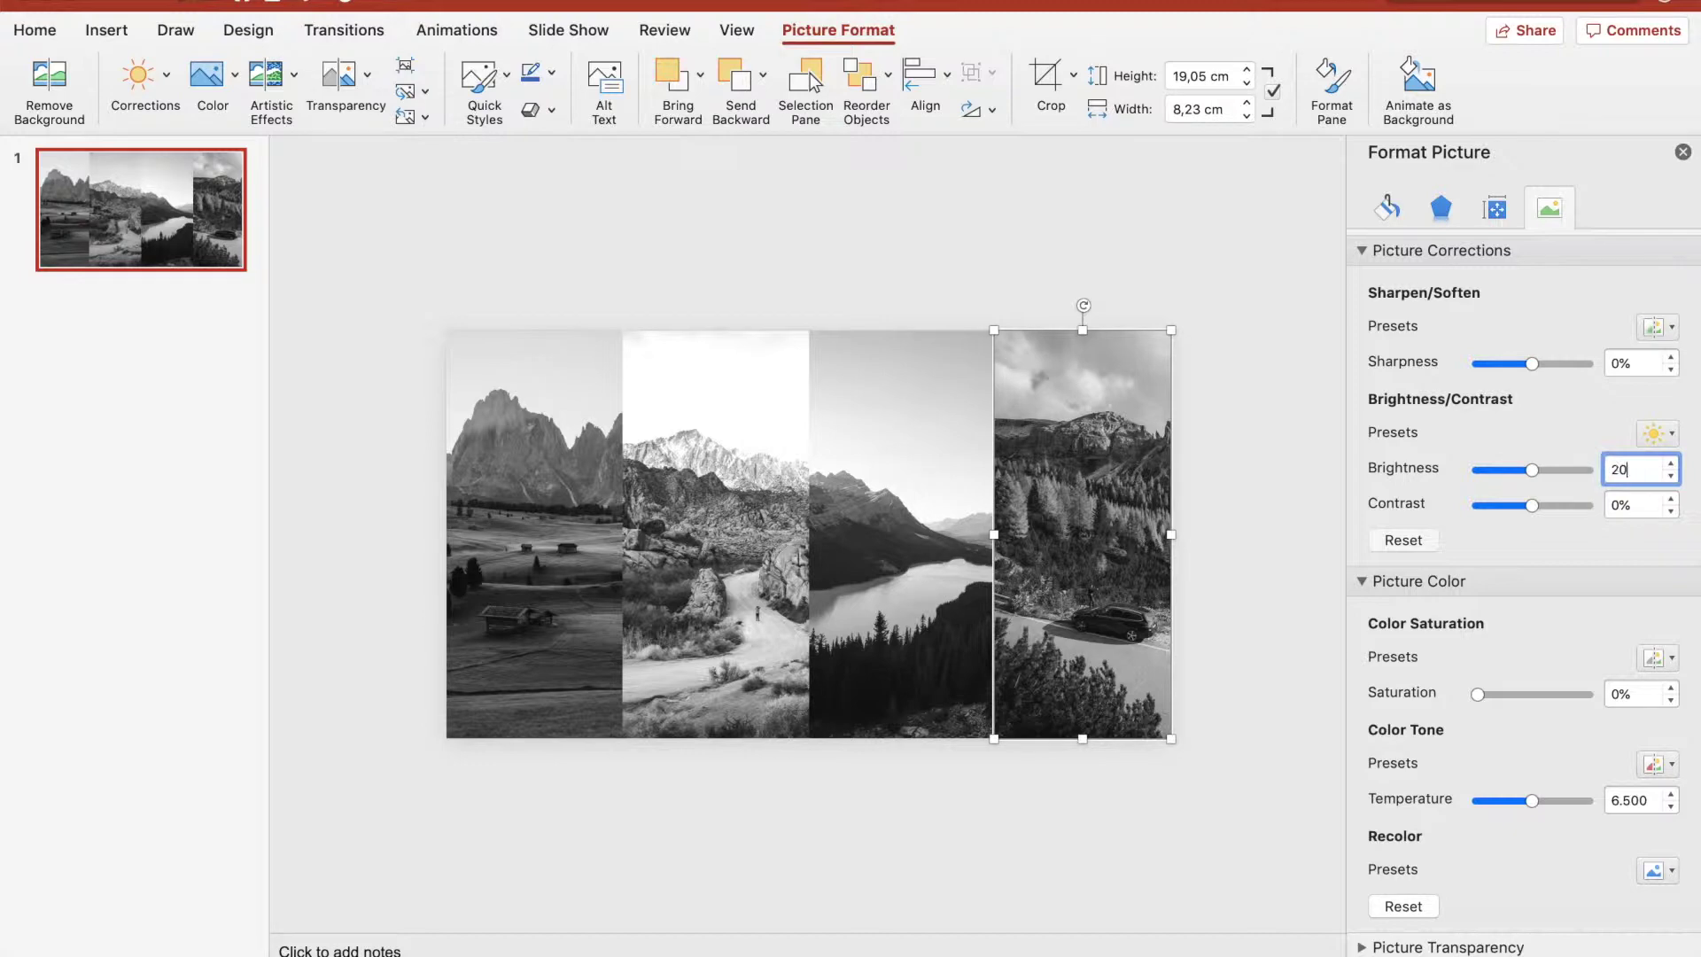
key(Return)
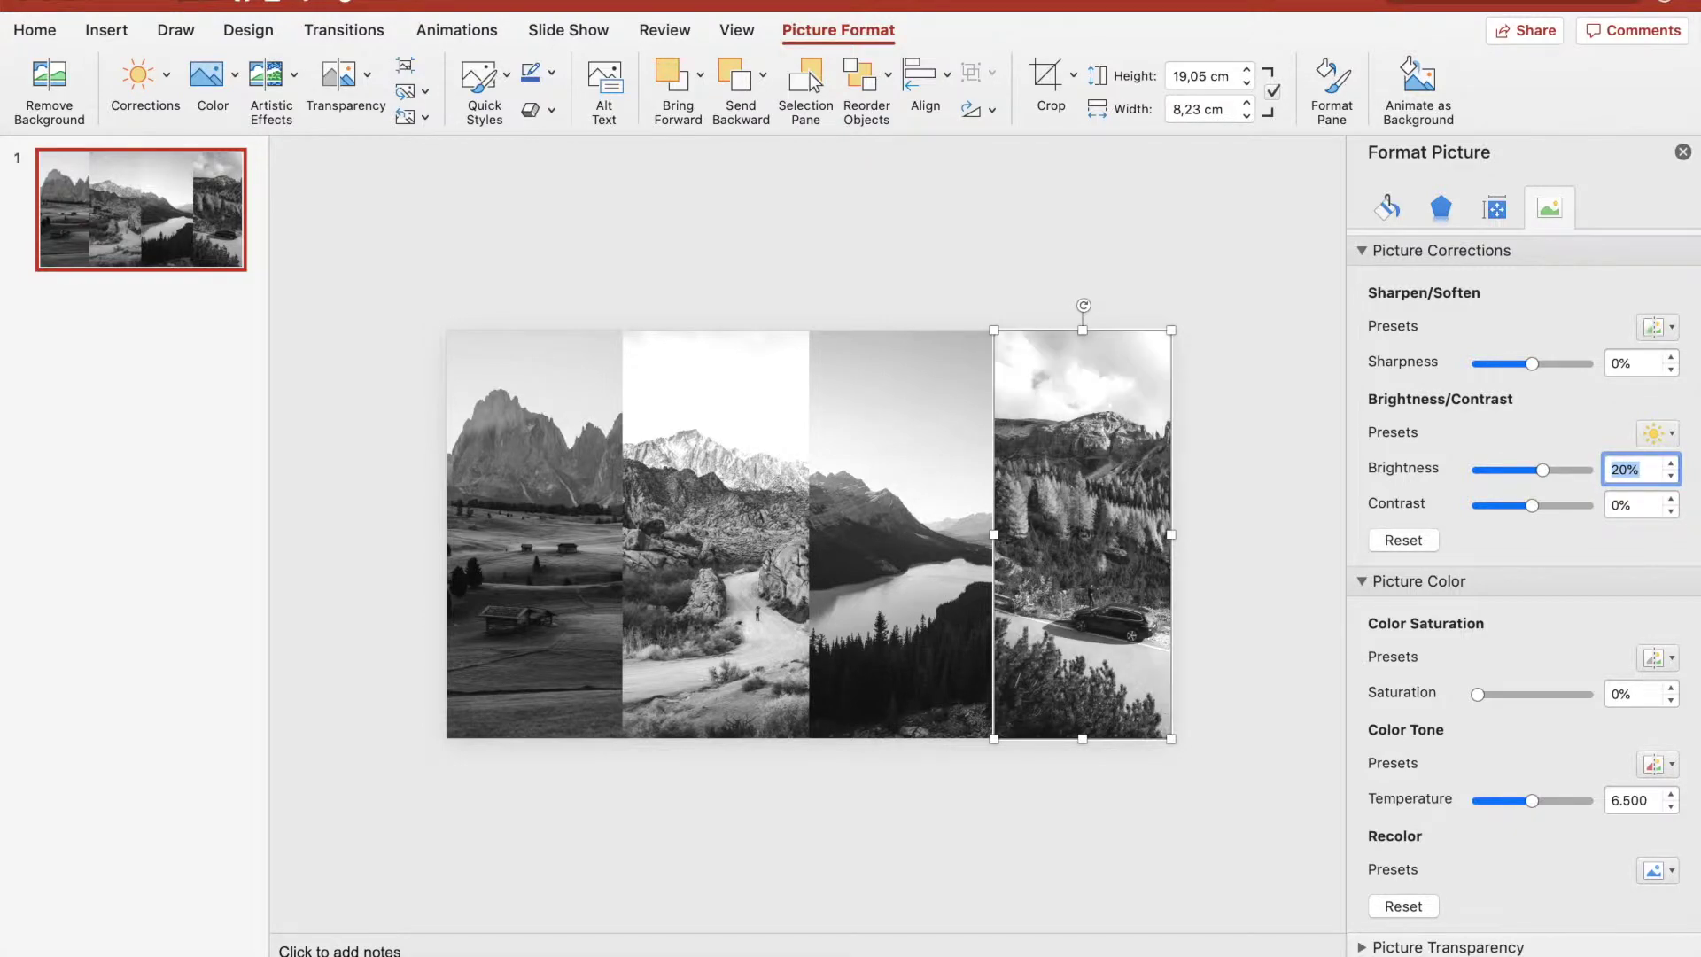
click(1236, 661)
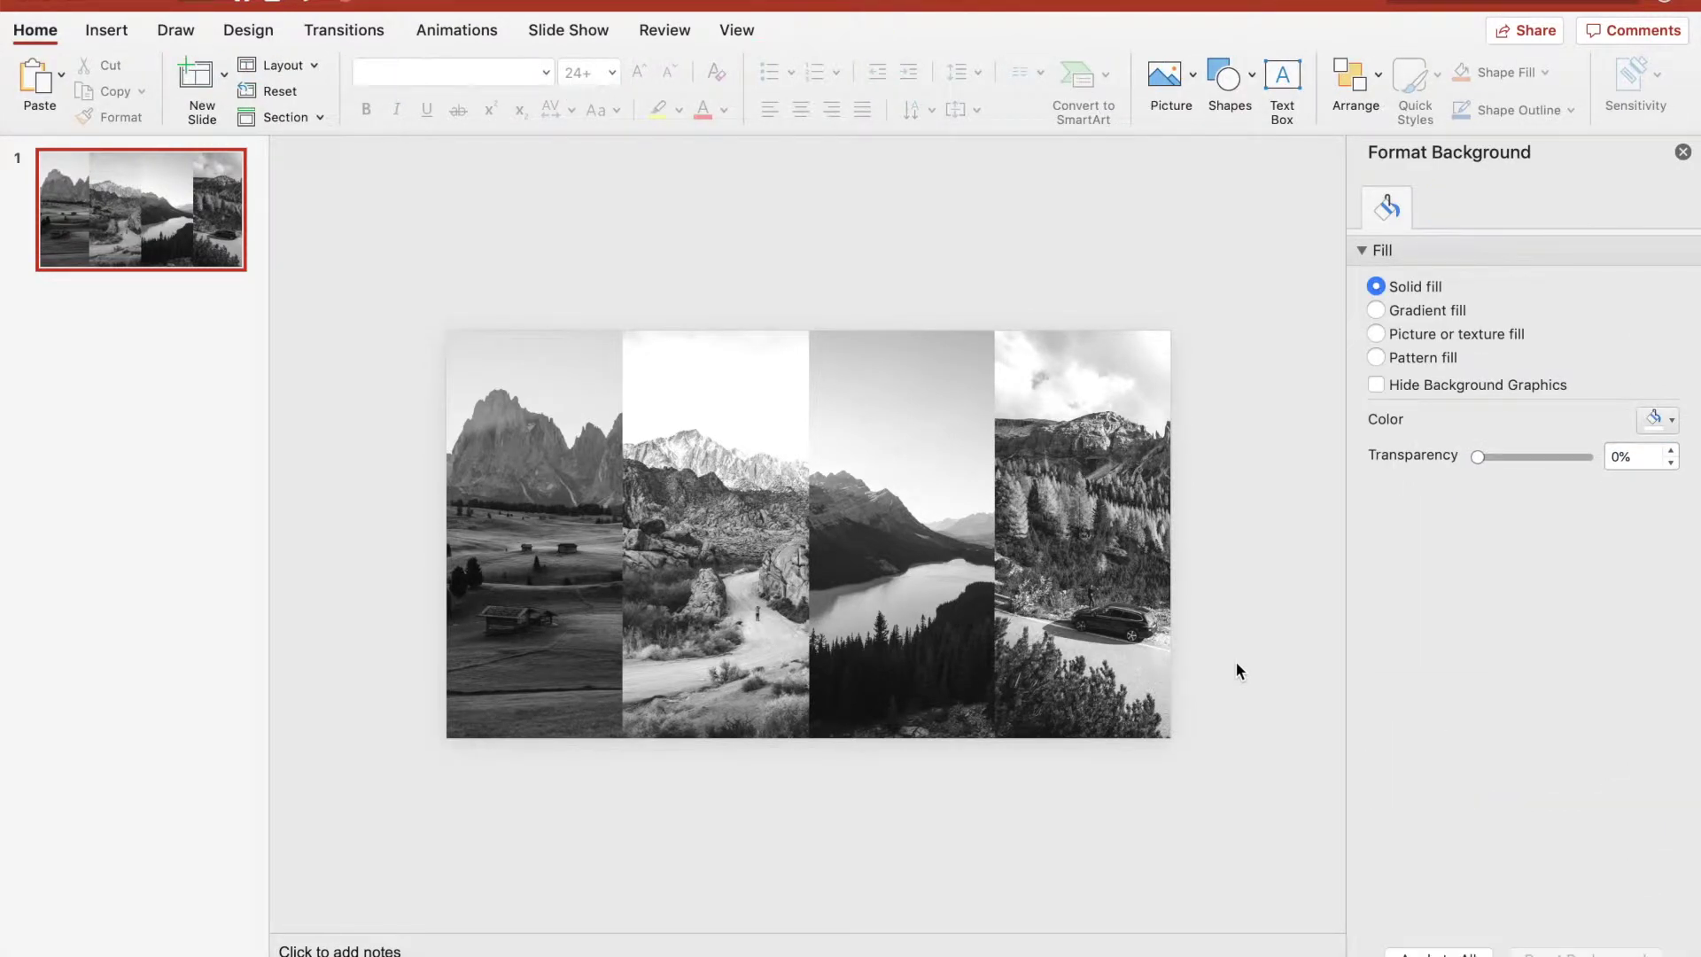
Use Arrange > Reorder Objects to move one picture layer two places in the stack
click(1366, 75)
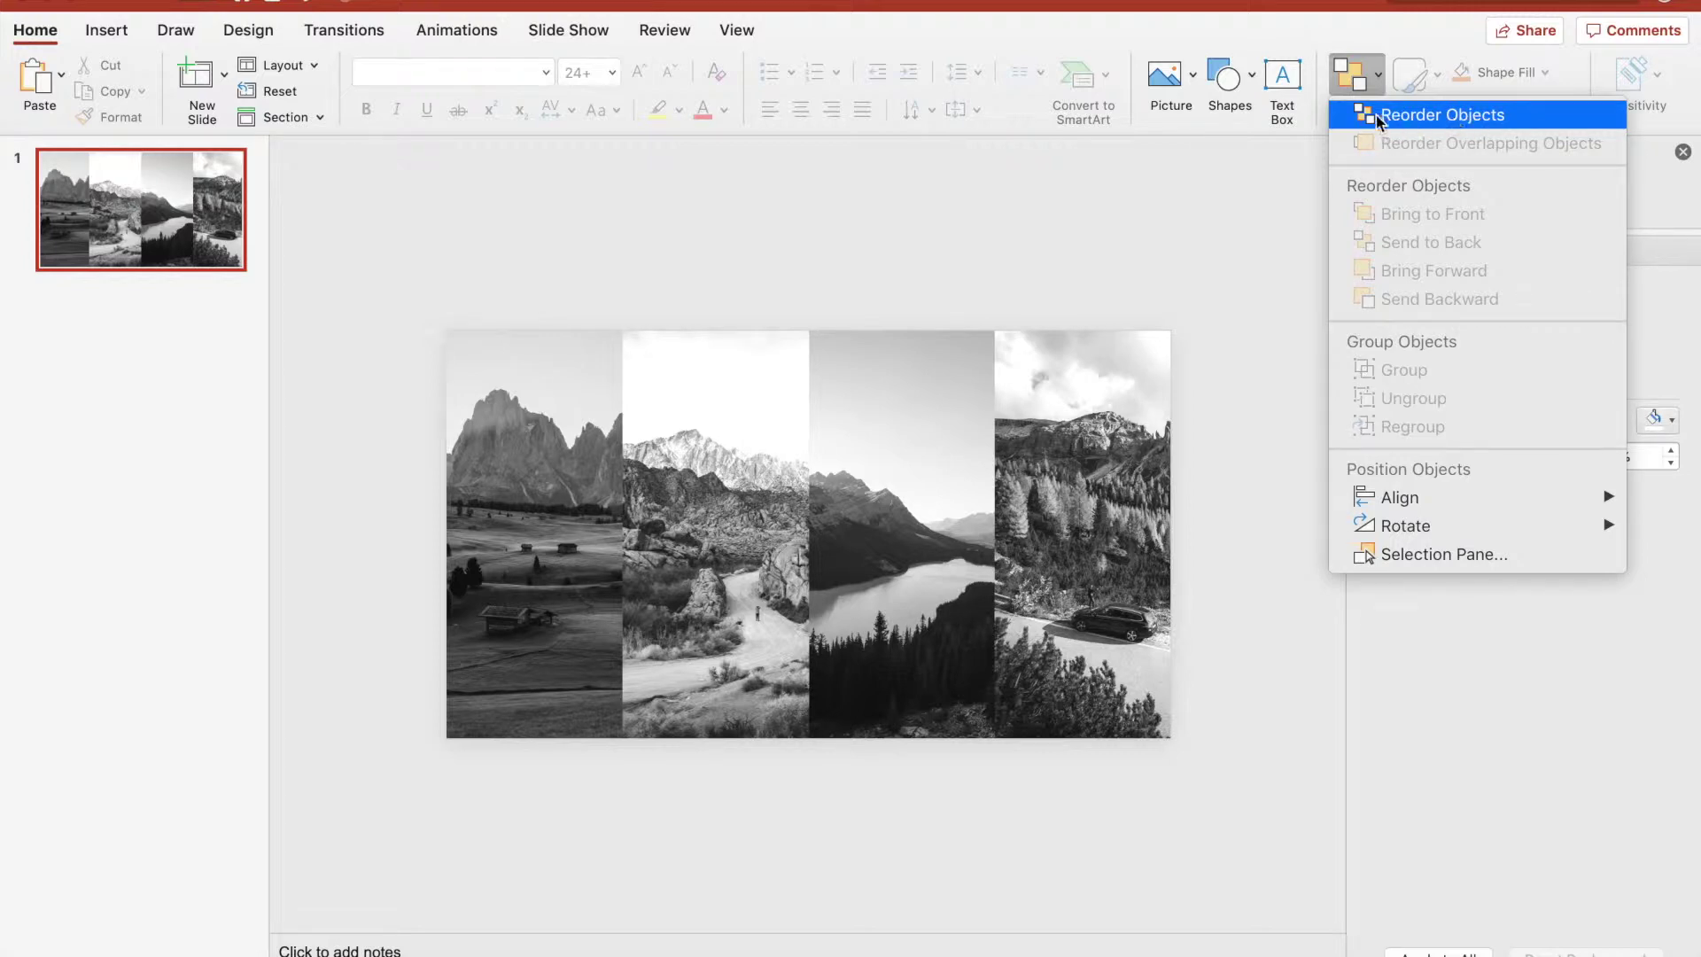
click(1454, 122)
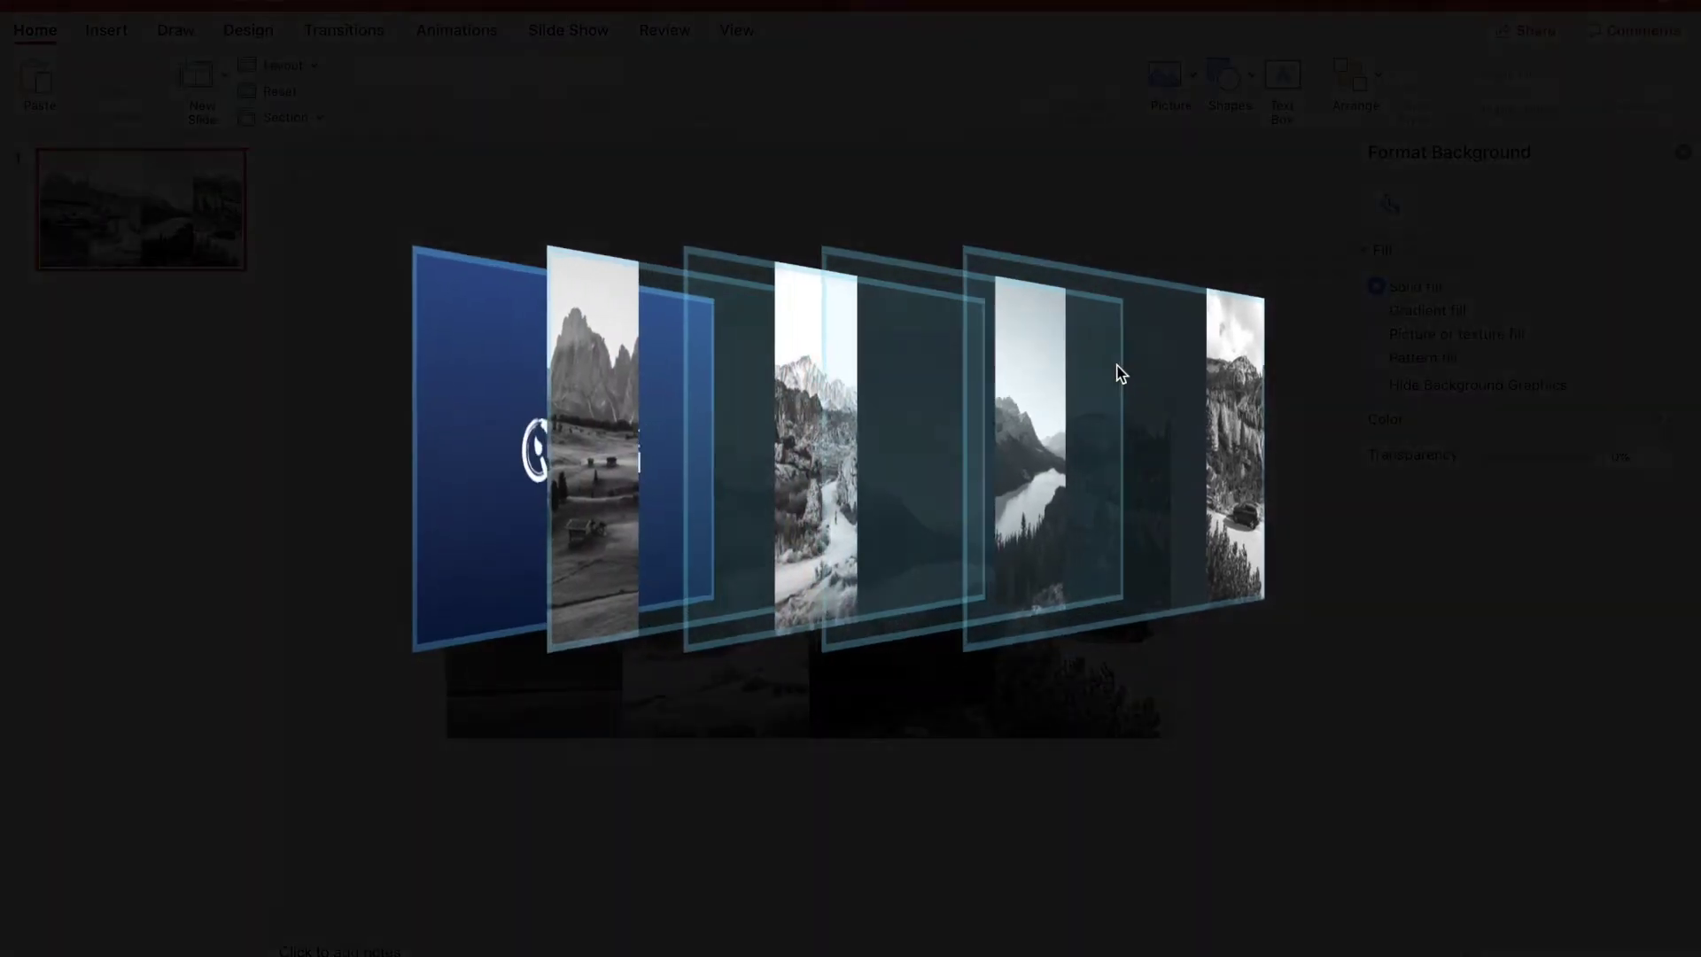
drag(1121, 374, 843, 502)
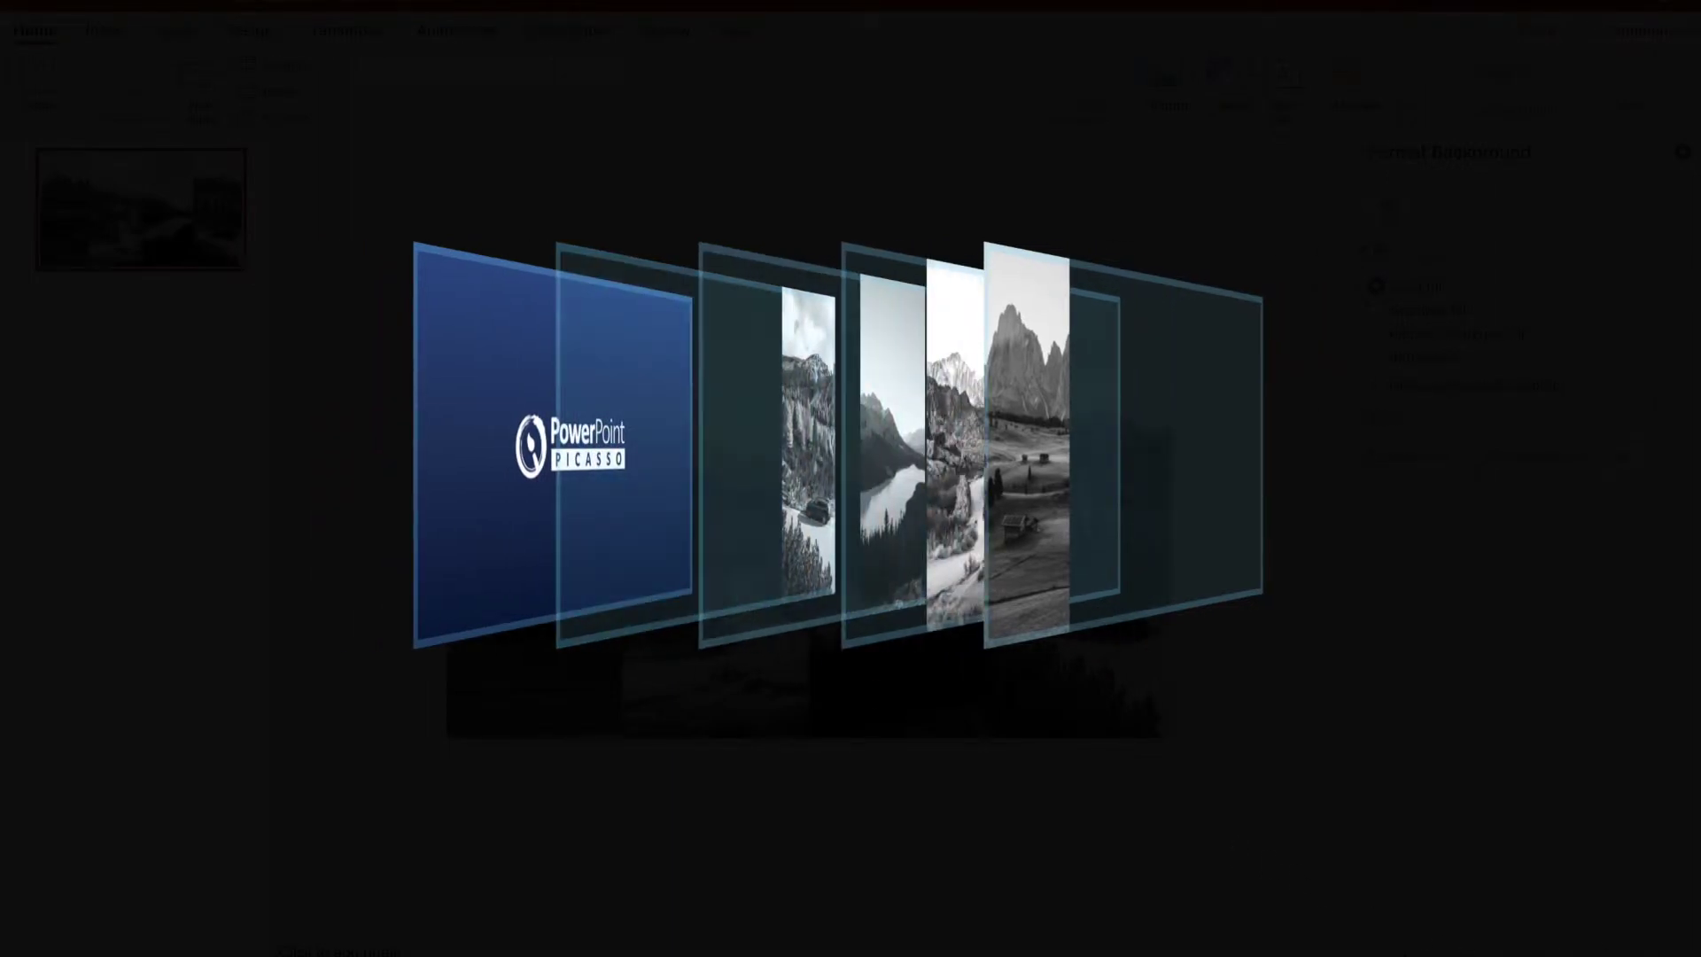
click(1444, 911)
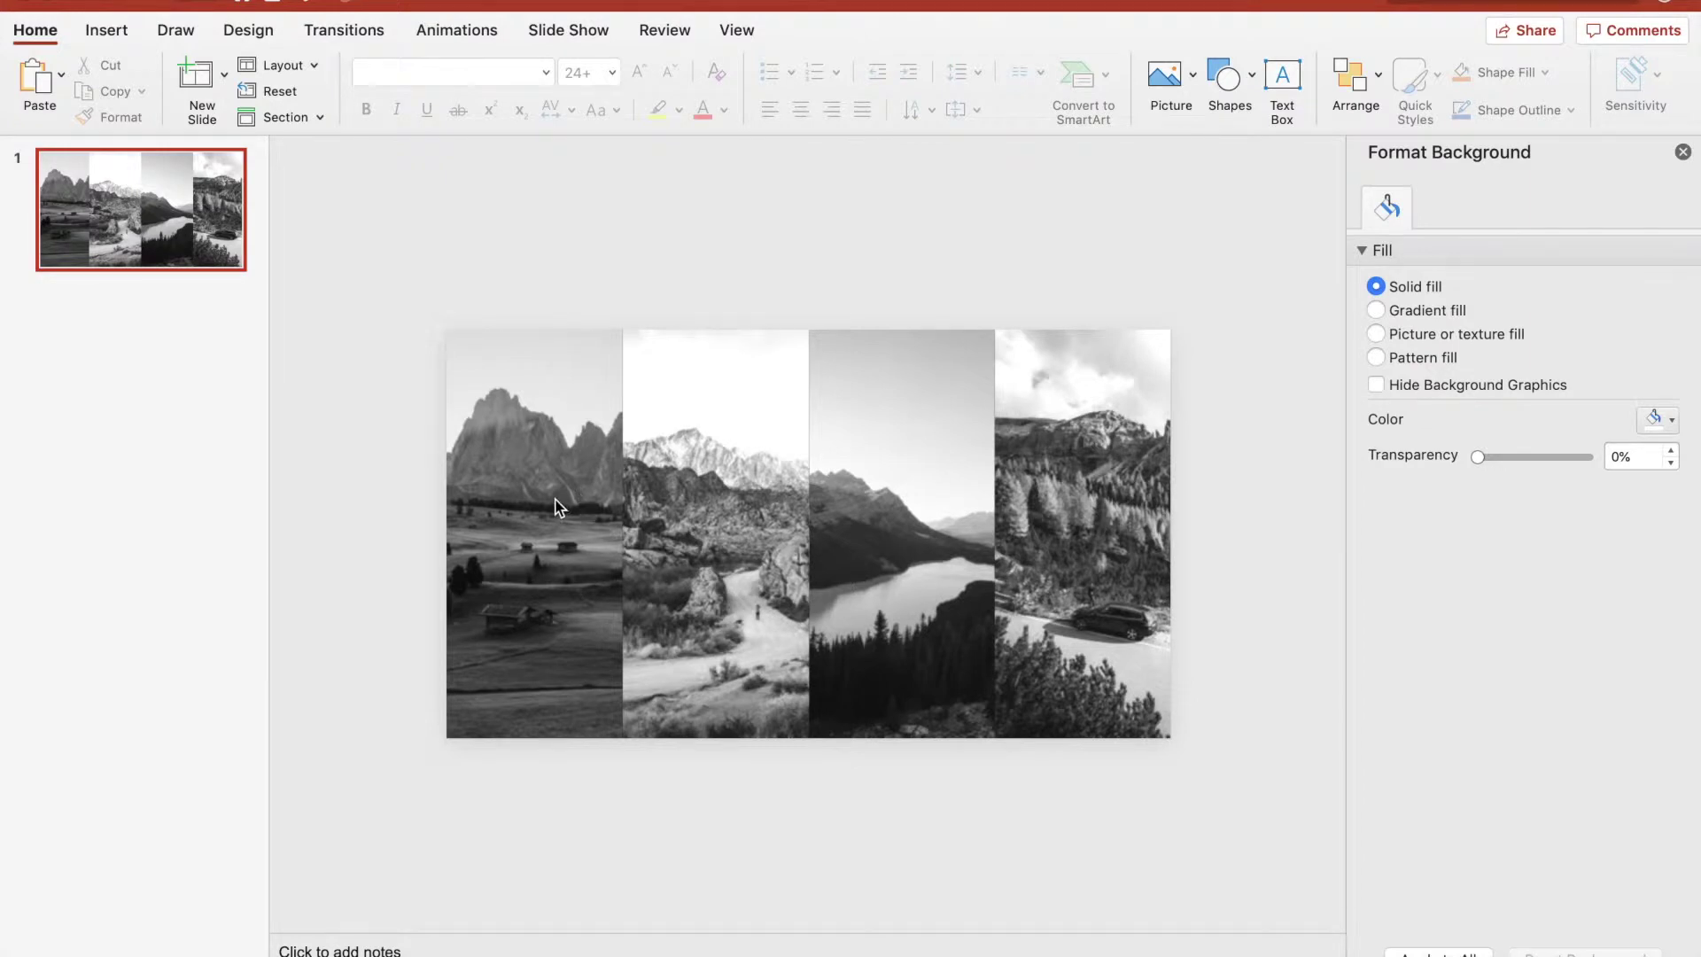
Select the four photo strips and apply an Outer shadow preset (60% transparency, 4 pt blur, 3 pt distance)
click(556, 502)
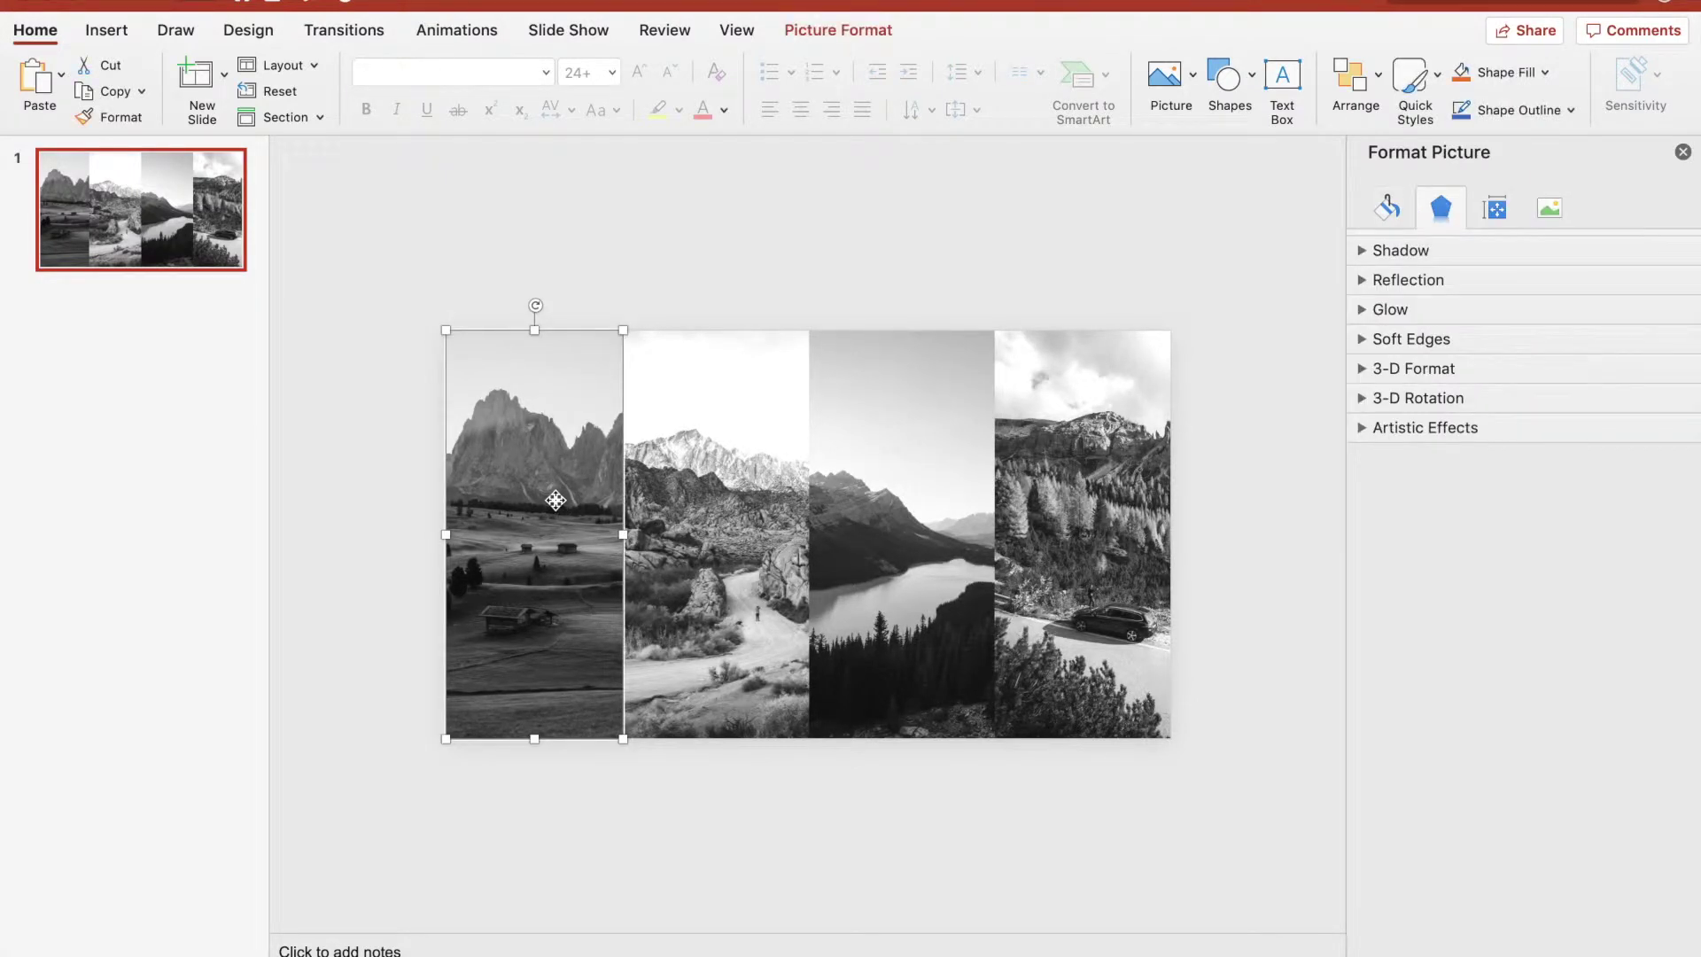
click(711, 516)
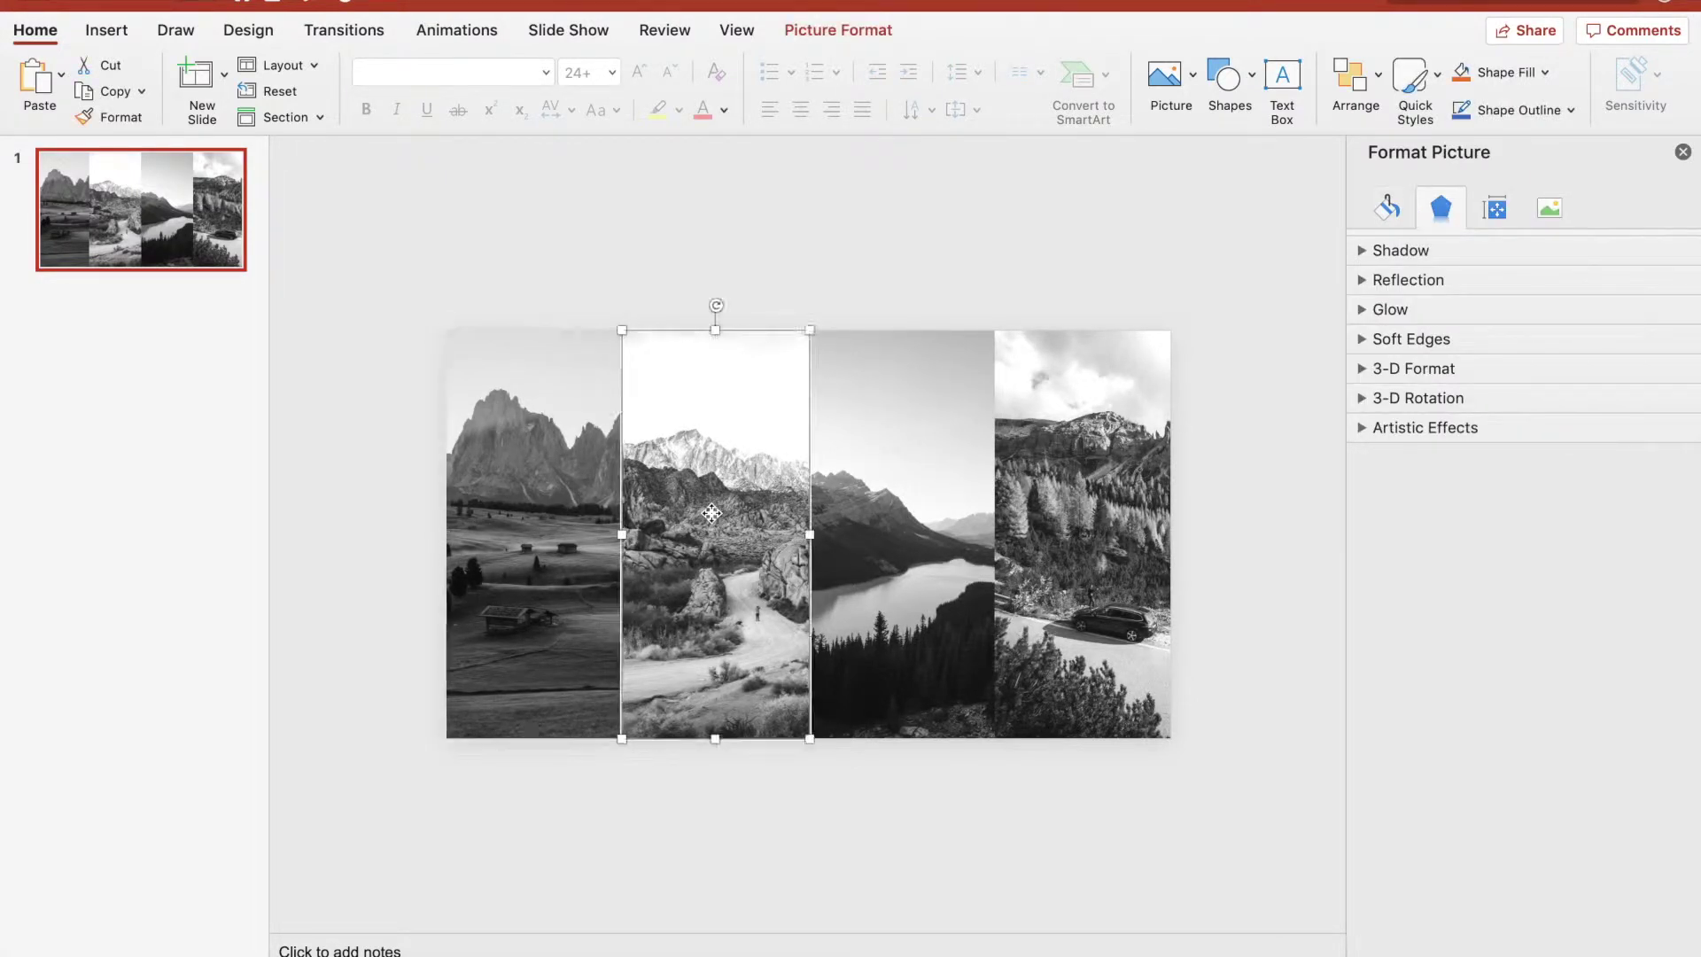
click(886, 534)
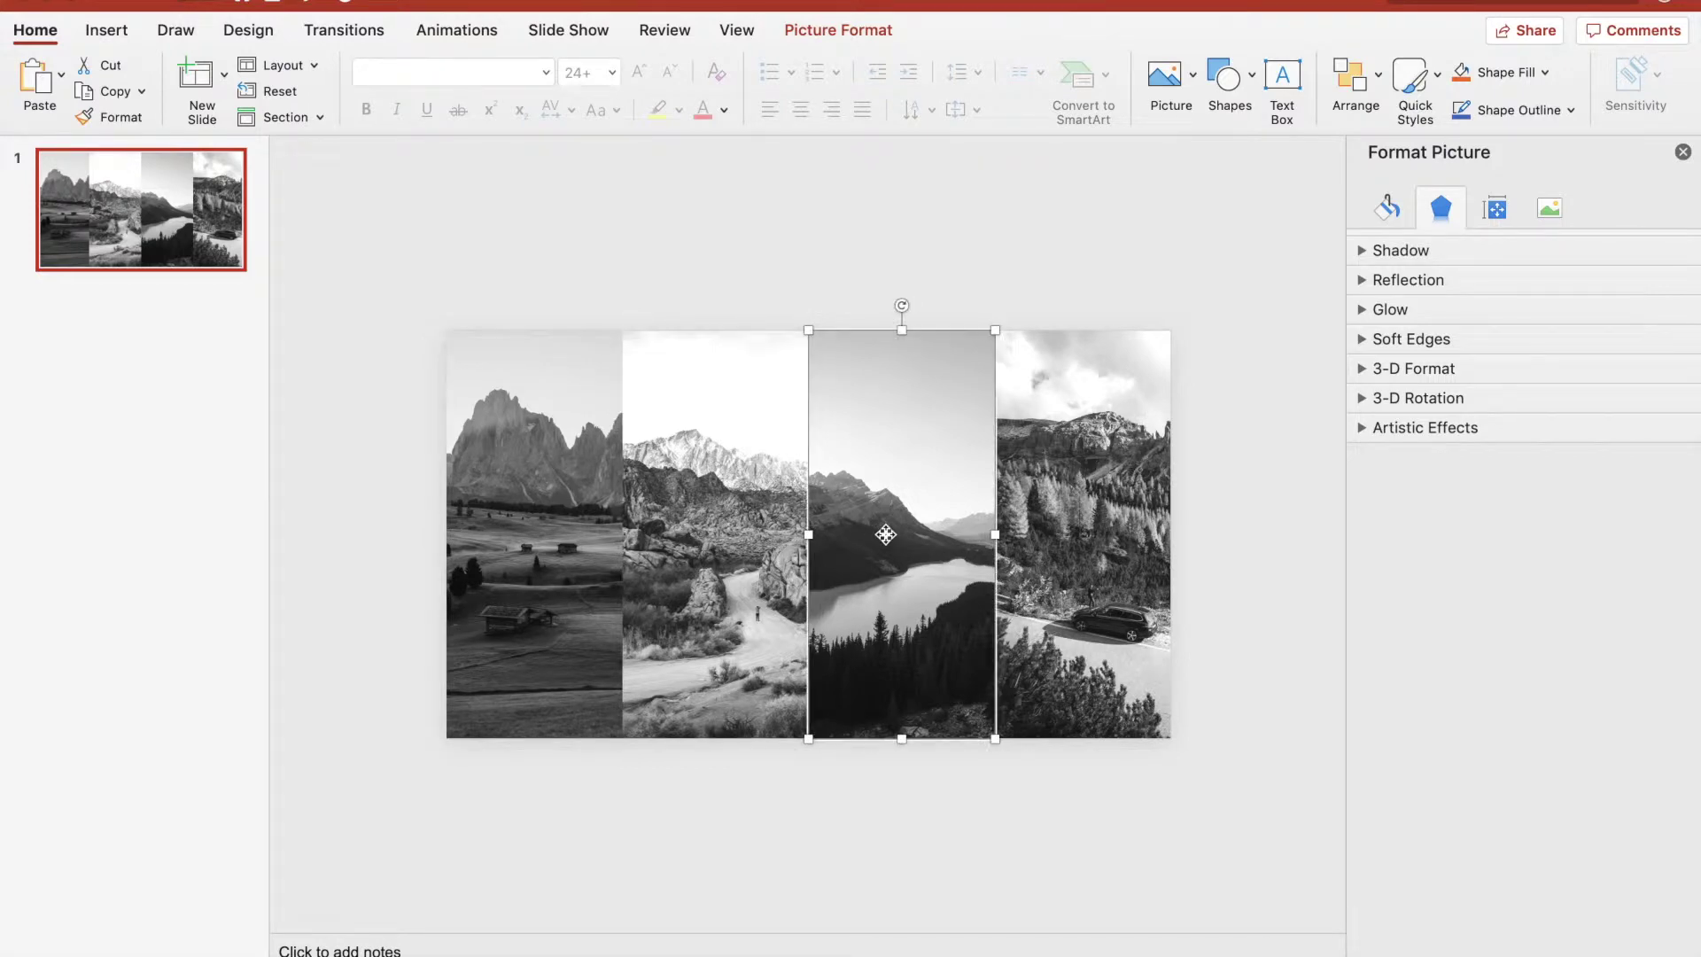
click(1085, 530)
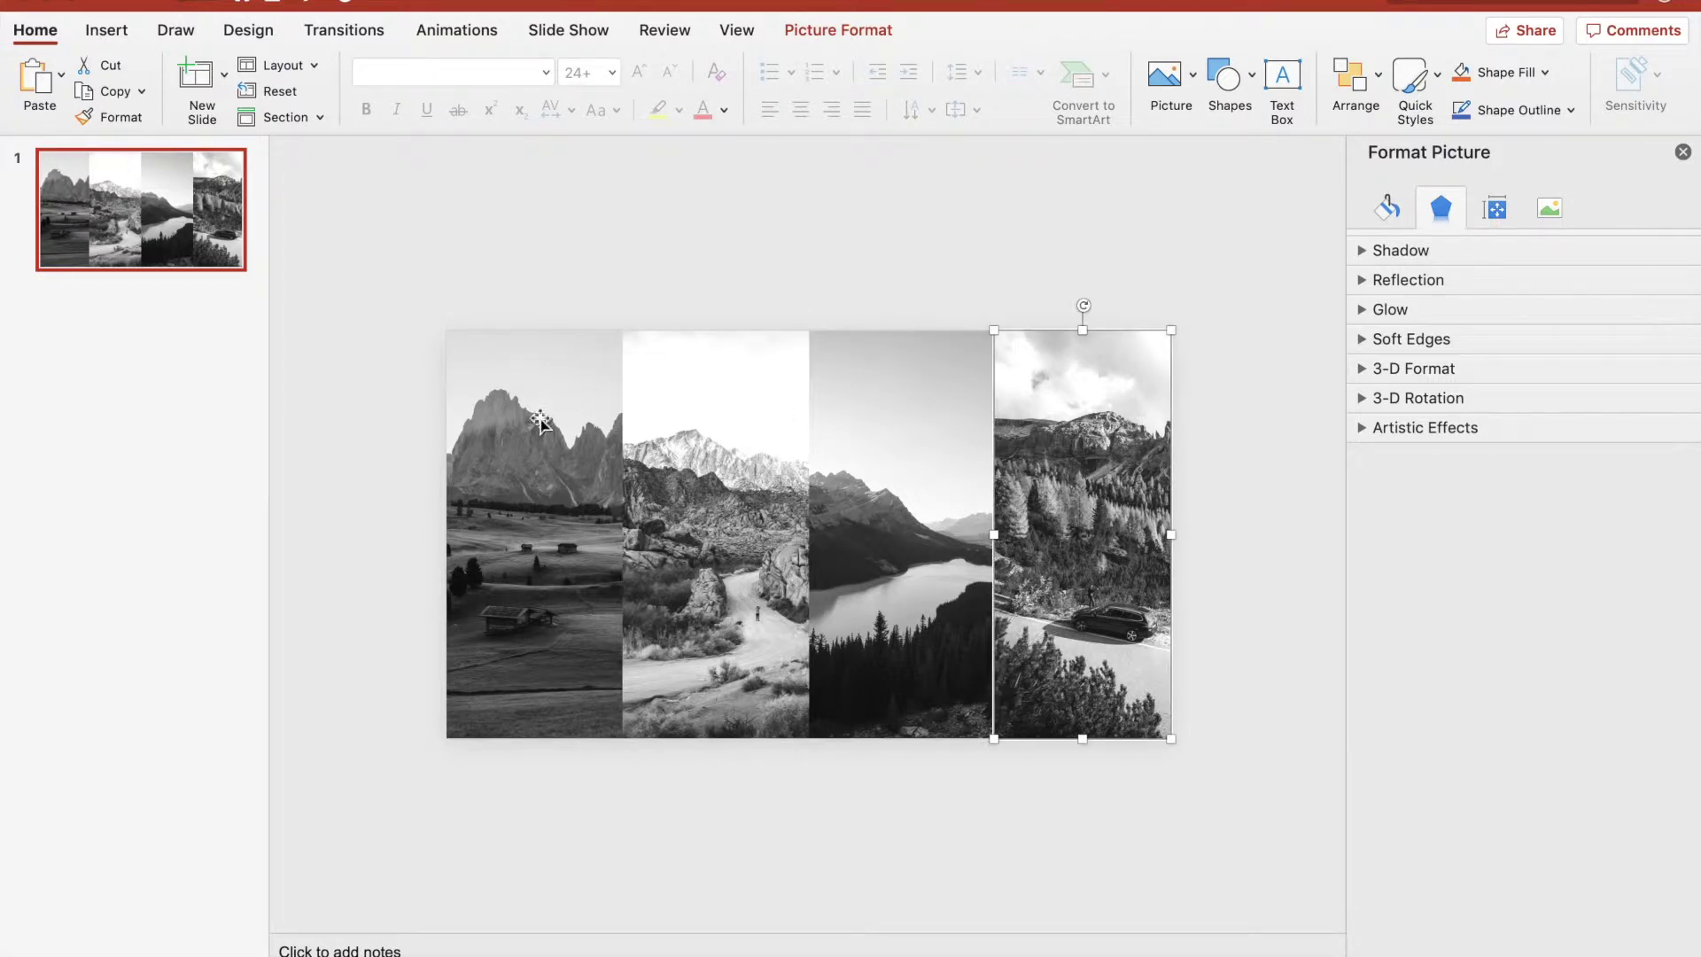
click(539, 488)
shift+click(696, 520)
shift+click(875, 516)
shift+click(1061, 502)
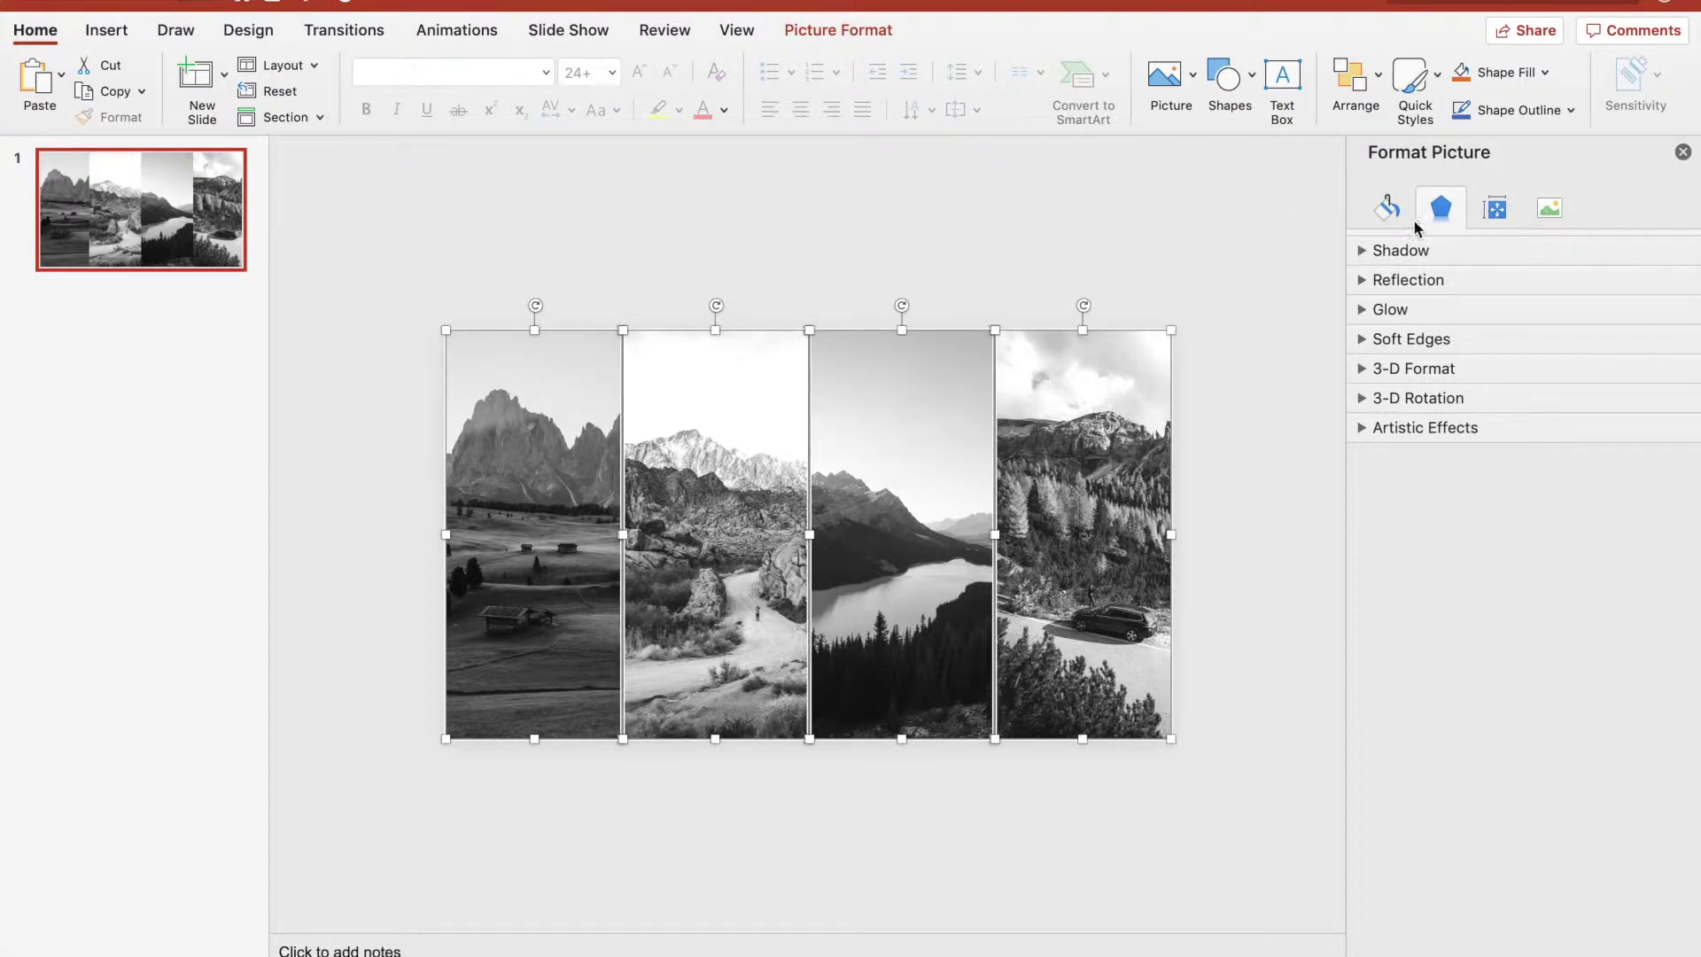
click(1362, 252)
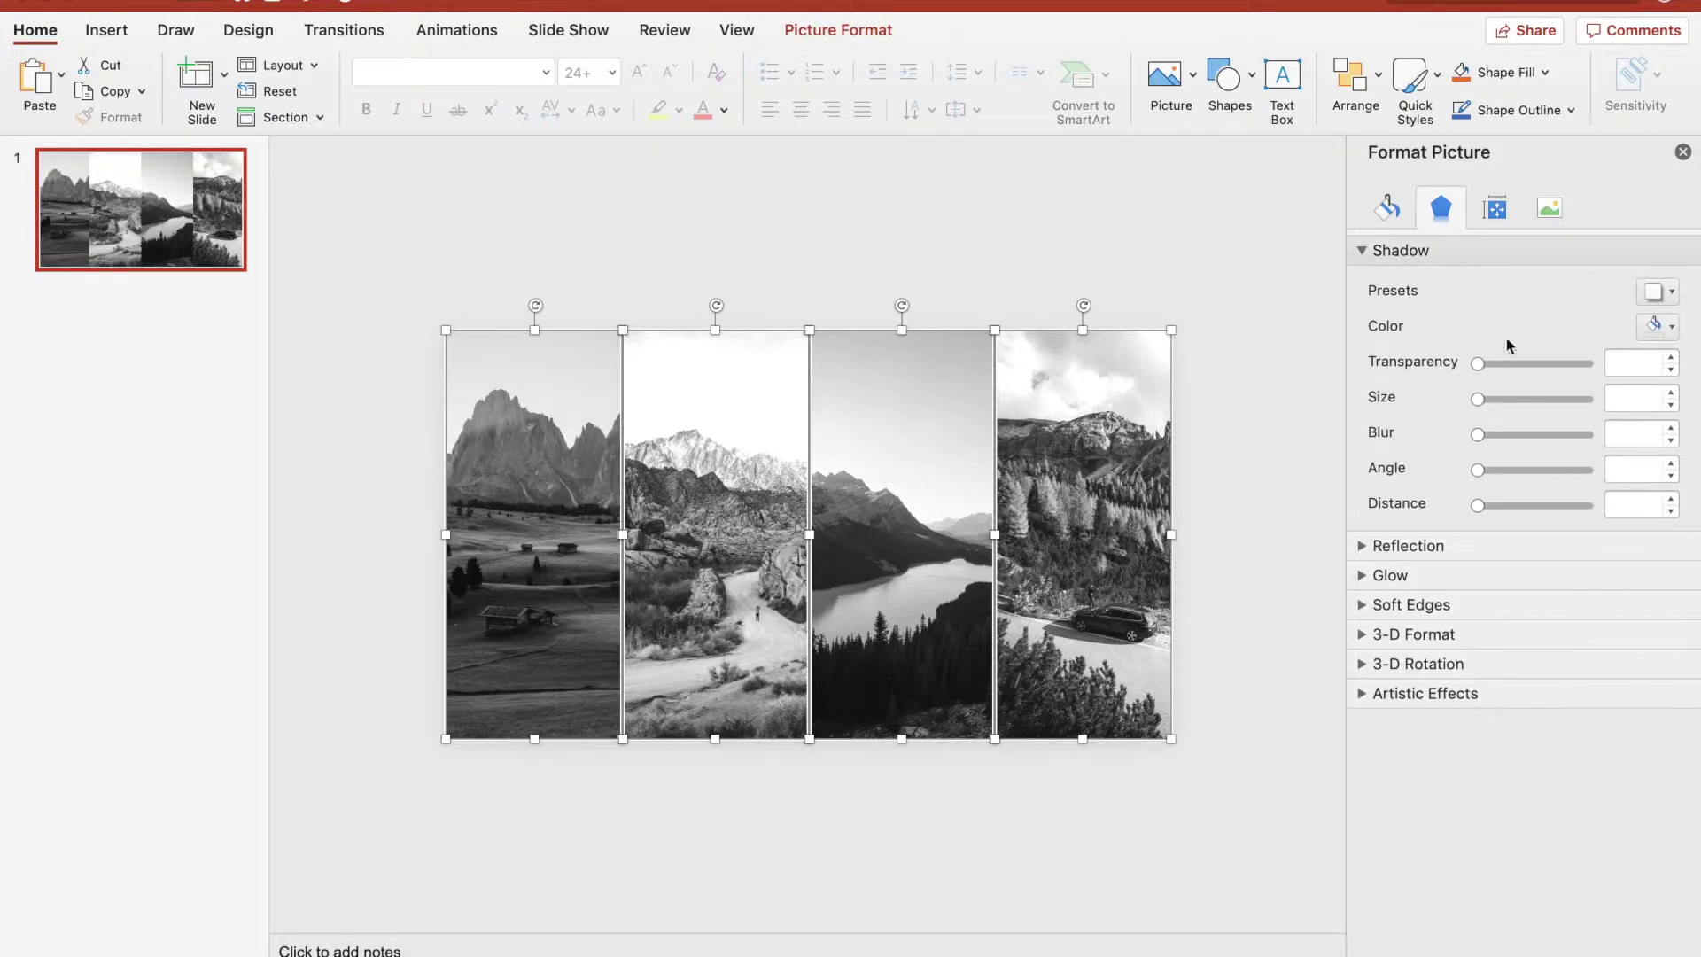
click(1655, 298)
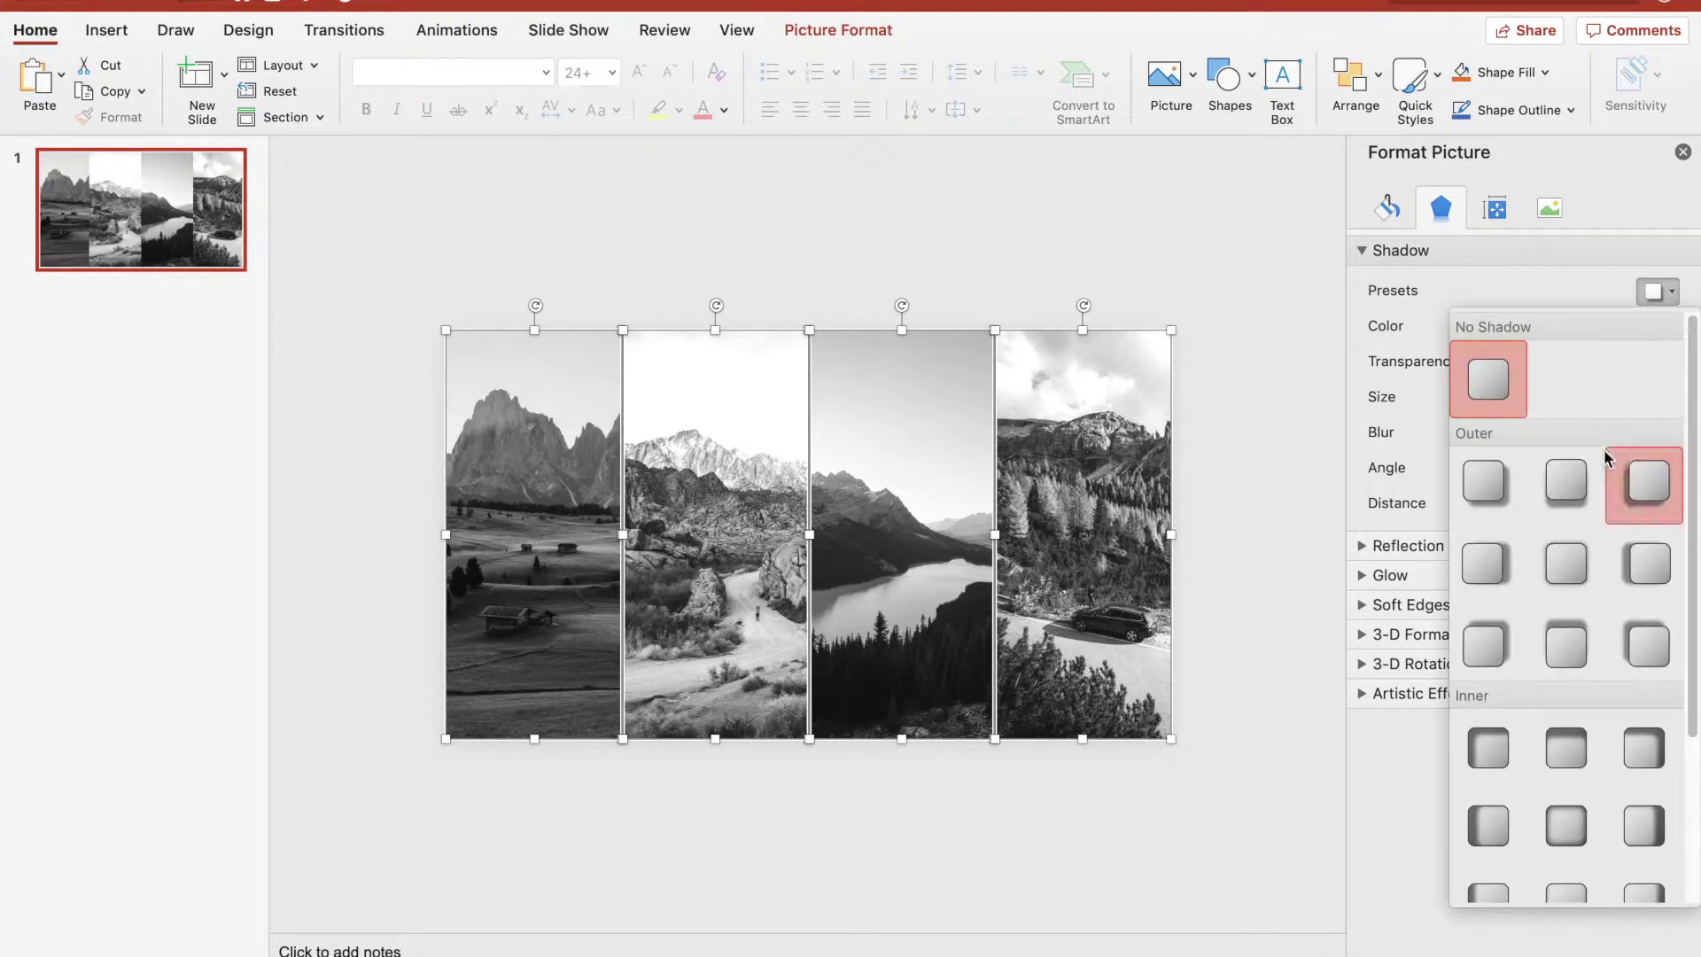
click(1480, 576)
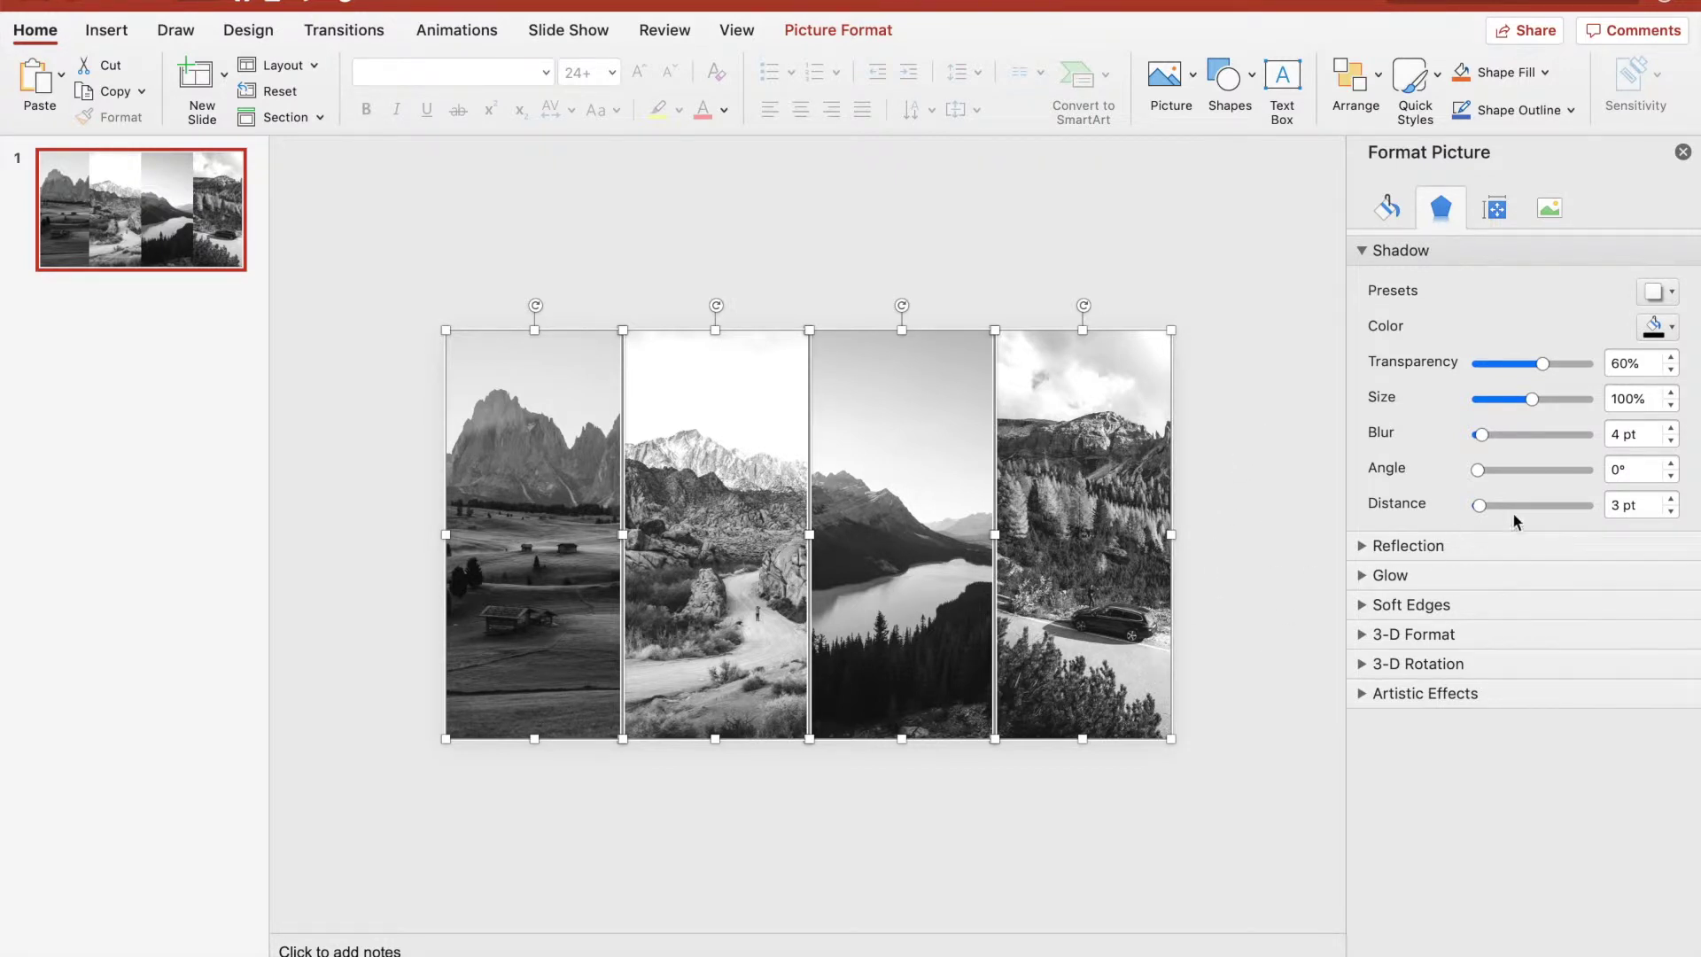
click(1333, 686)
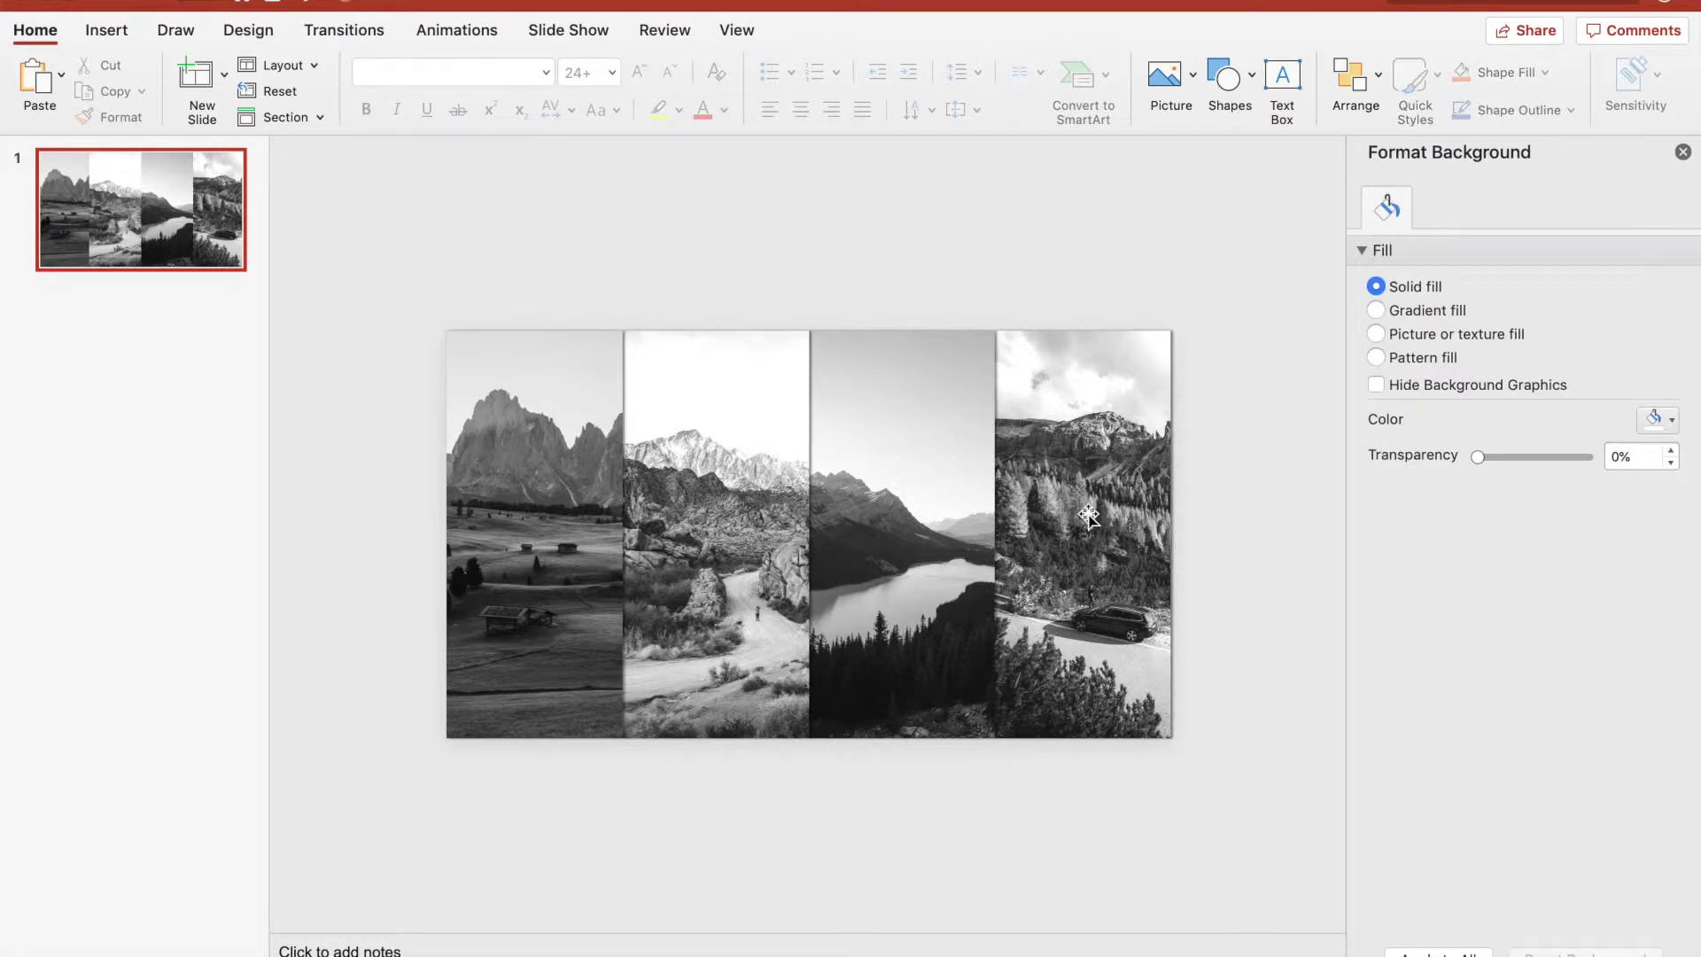
Select all four photo strips and set their shadow distance to 49 pt
click(537, 513)
shift+click(731, 543)
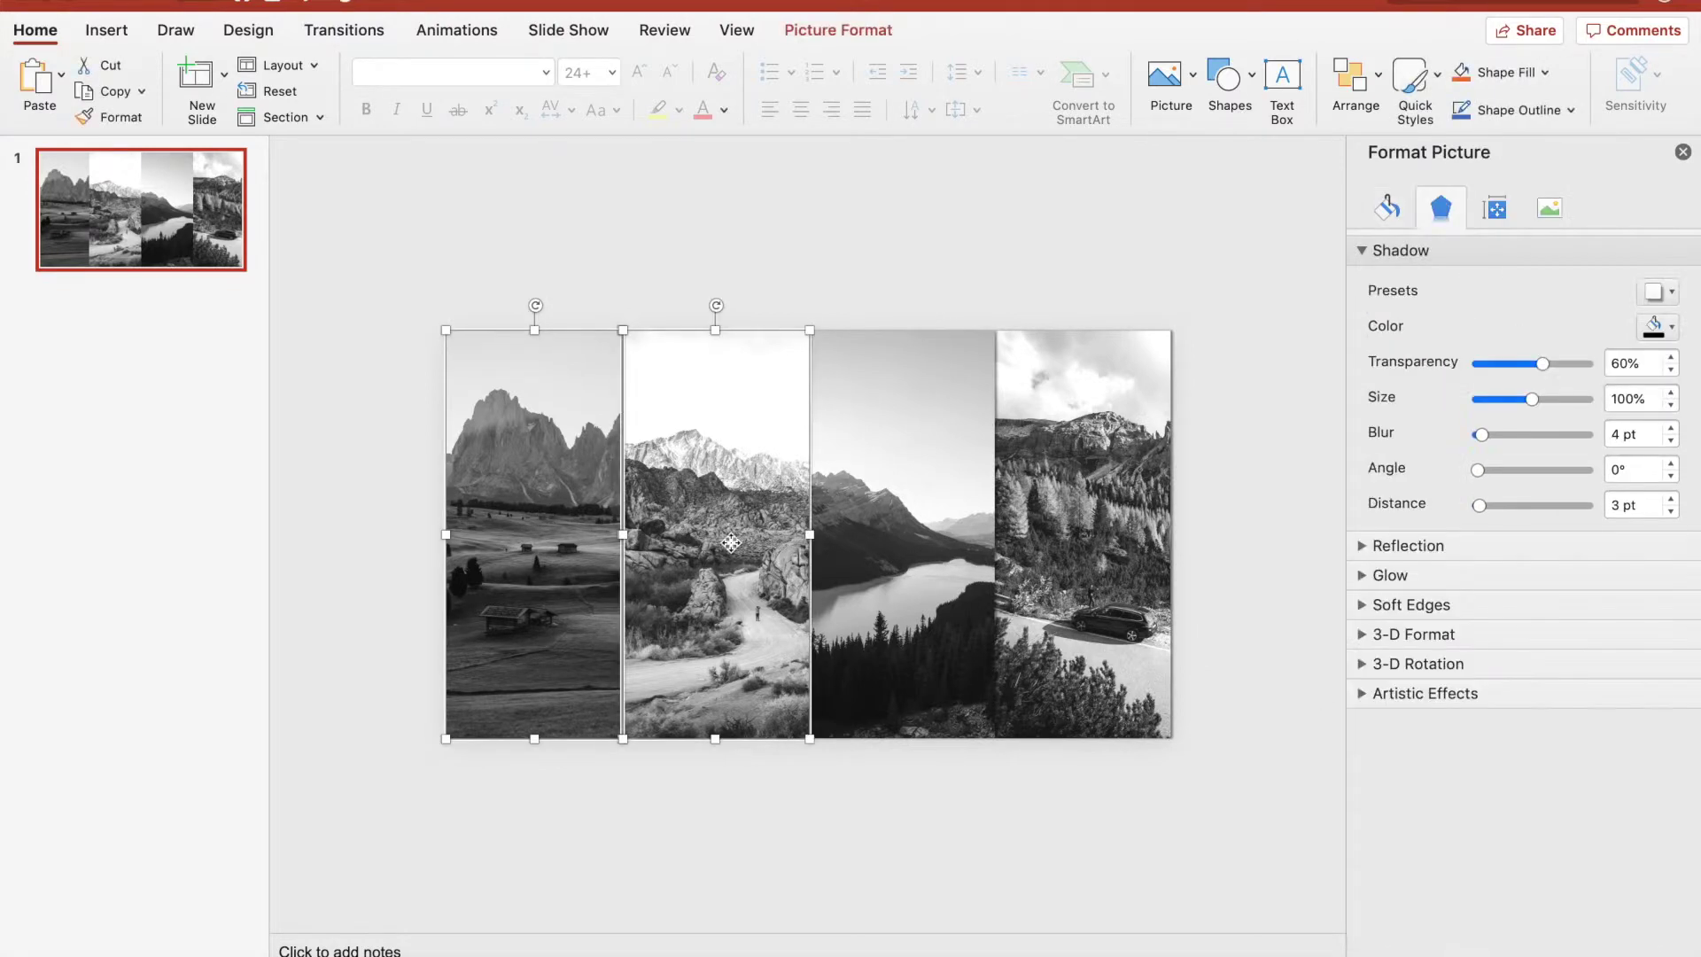
shift+click(918, 516)
shift+click(1137, 482)
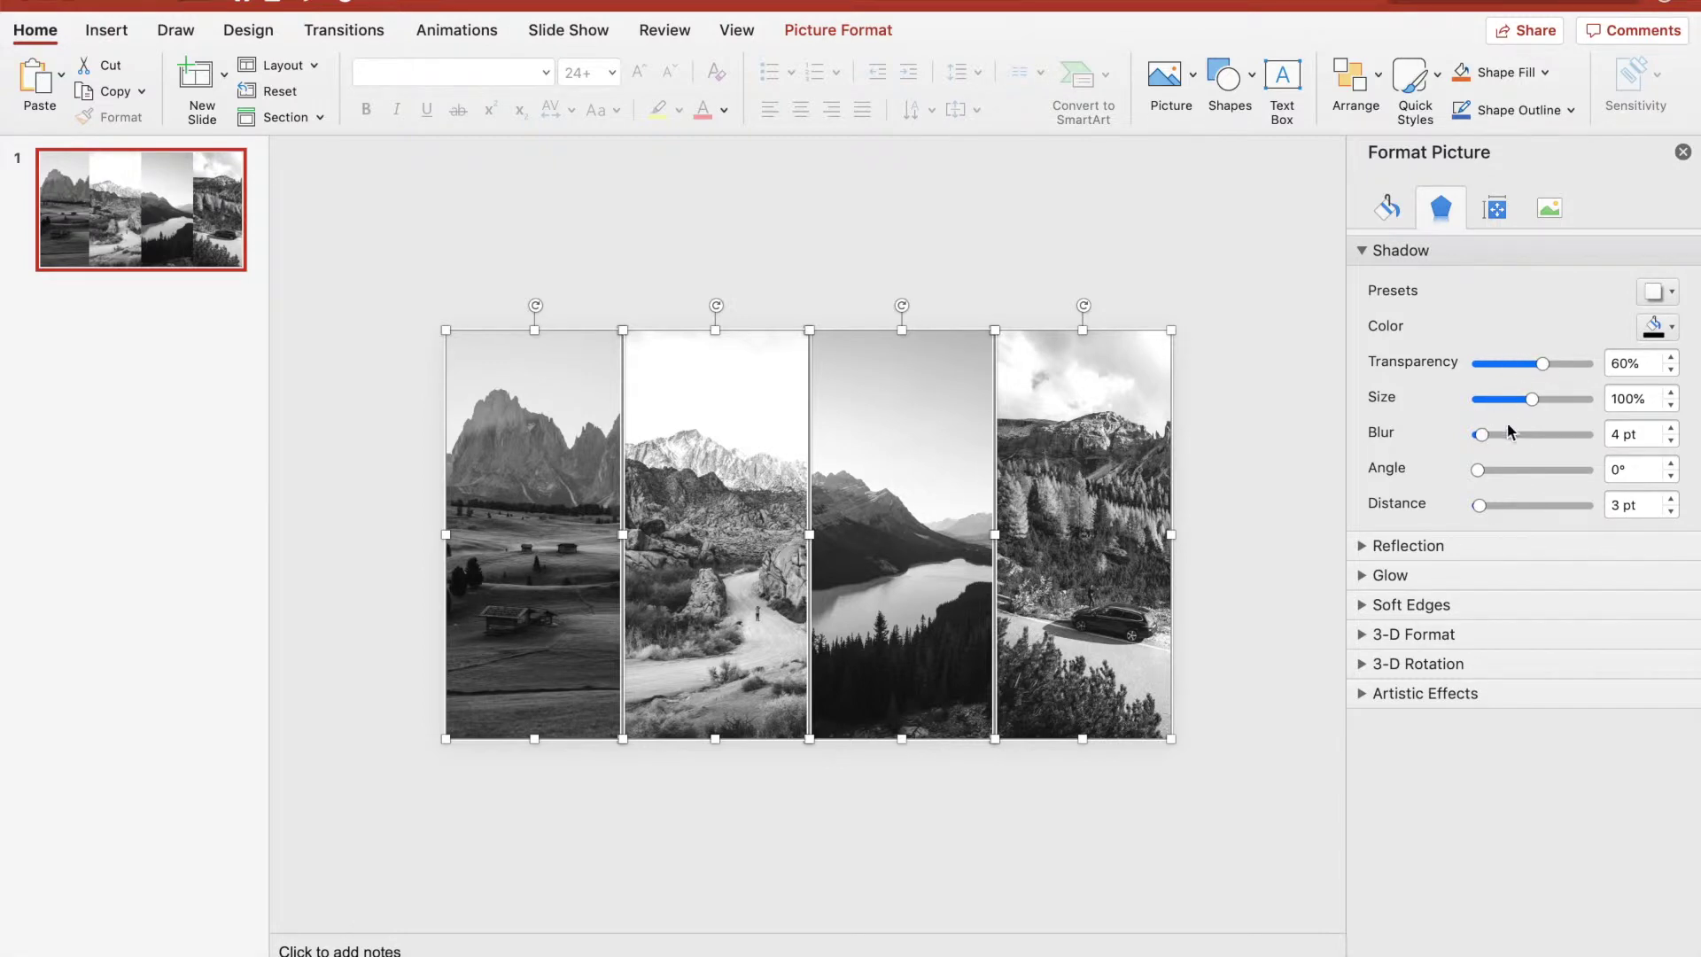
drag(1478, 506, 1475, 505)
drag(1478, 506, 1483, 506)
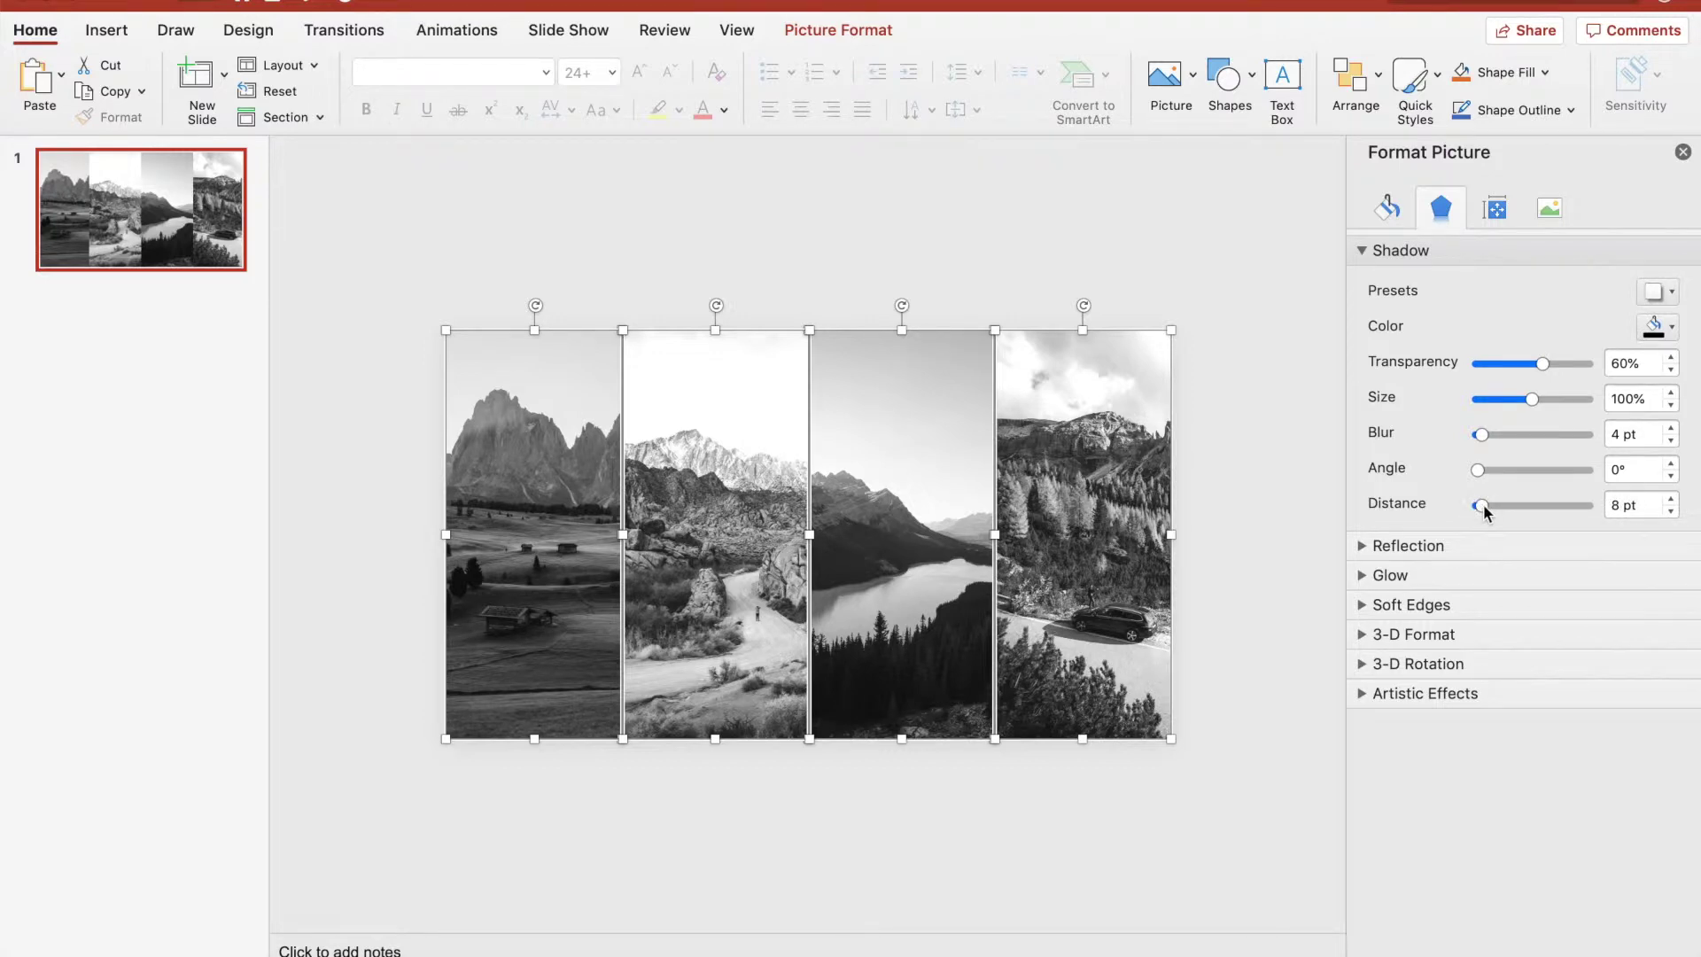
drag(1481, 506, 1492, 506)
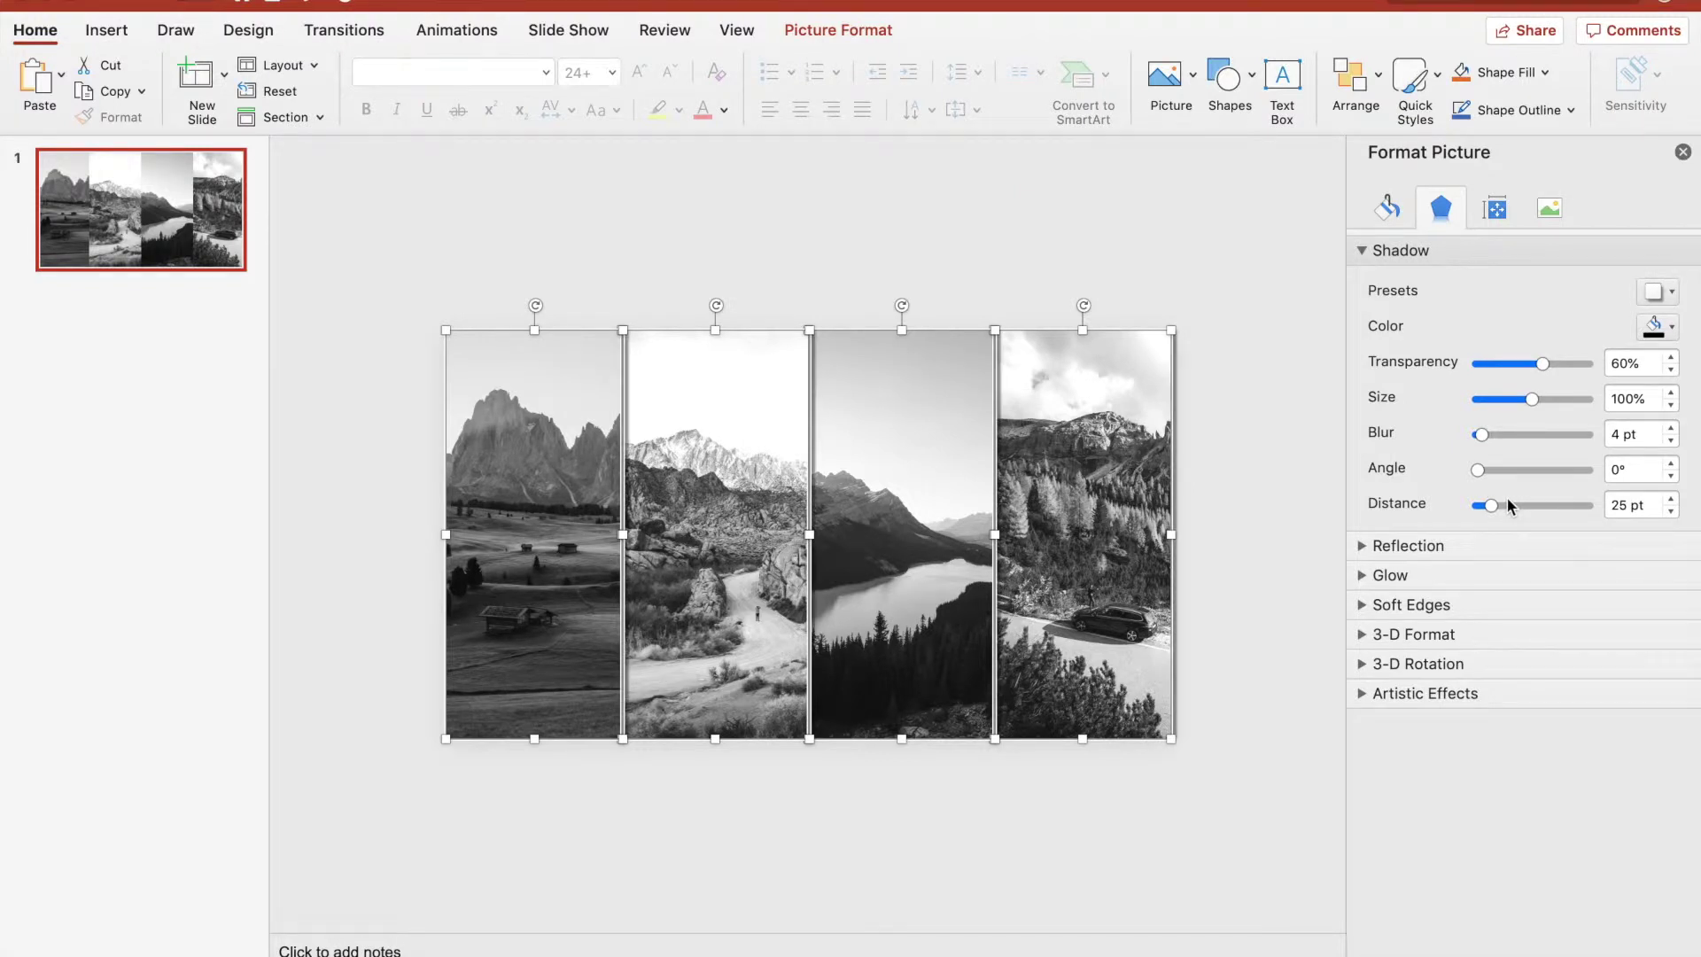
drag(1507, 499, 1507, 499)
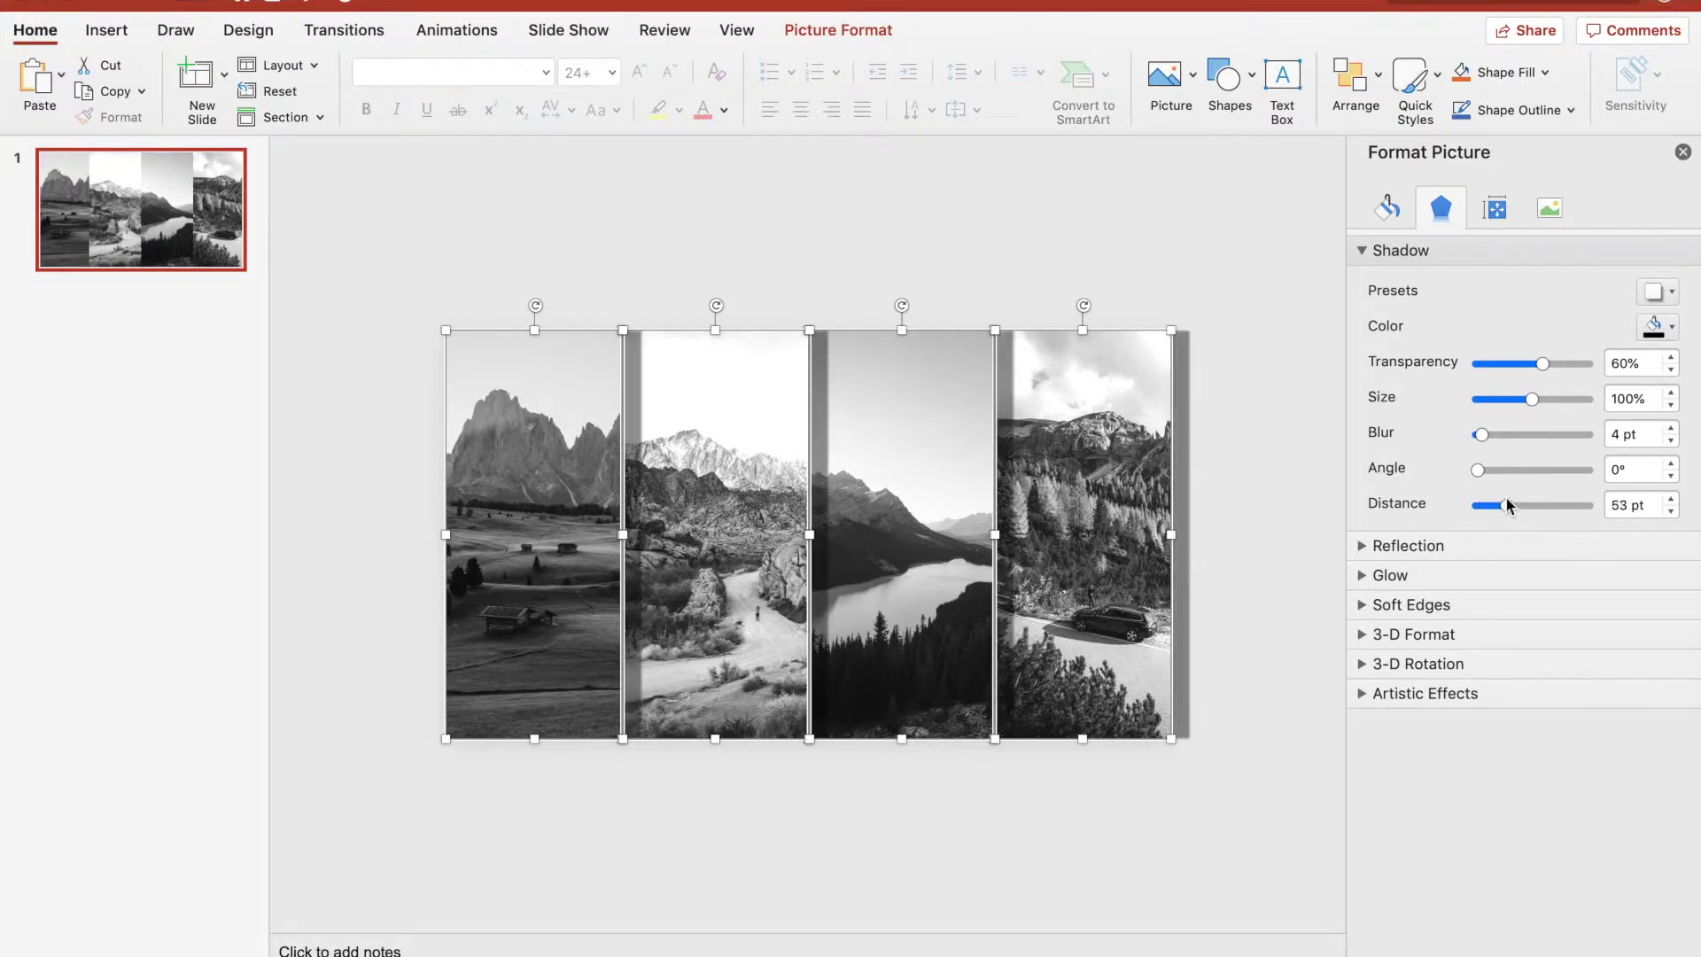
drag(1506, 499, 1504, 475)
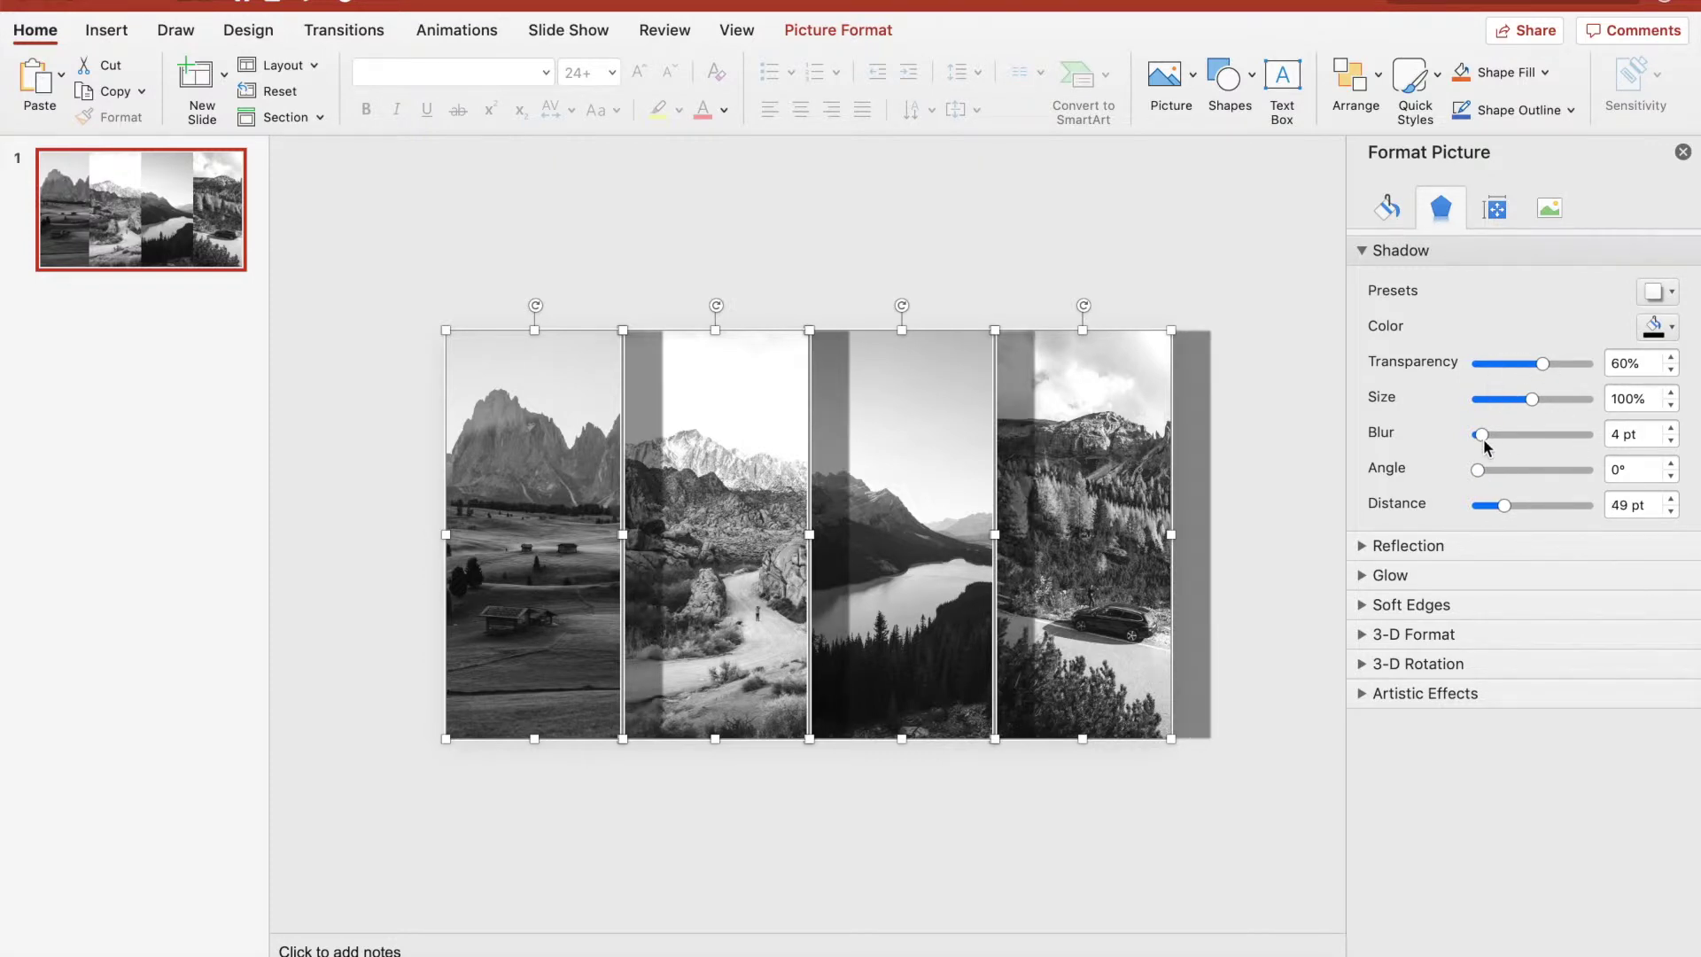
Raise the shadow blur to 50 pt, then reselect the leftmost photo strip
click(1620, 432)
text(20)
key(Return)
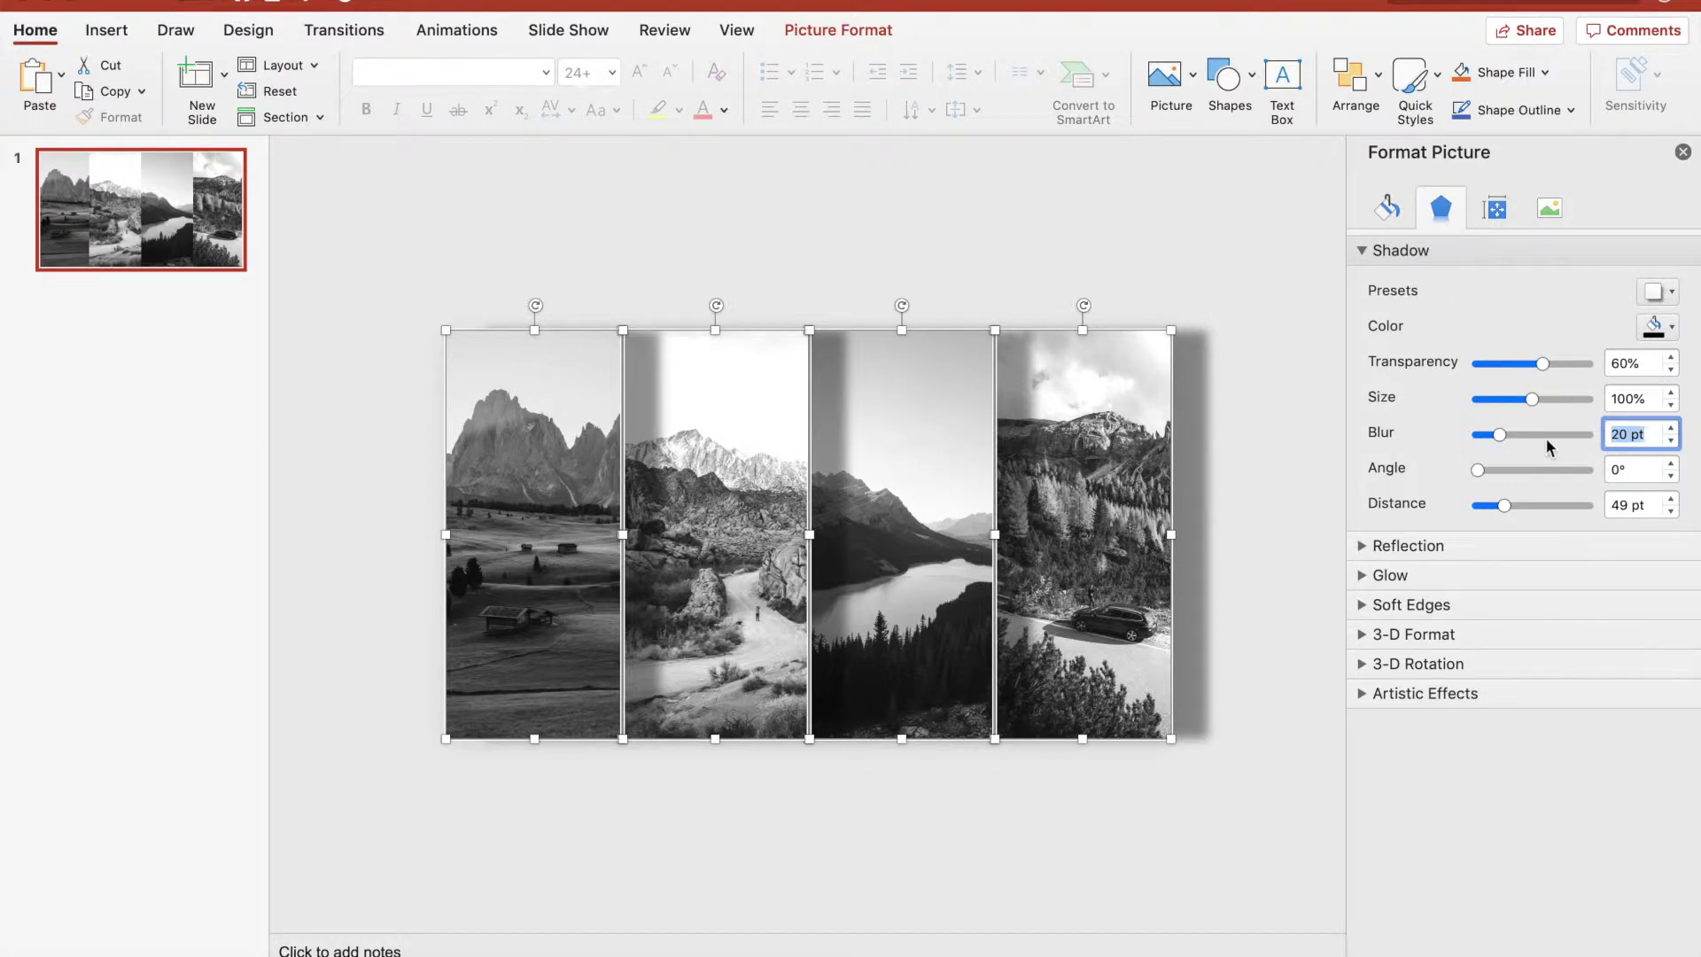
text(50)
key(Return)
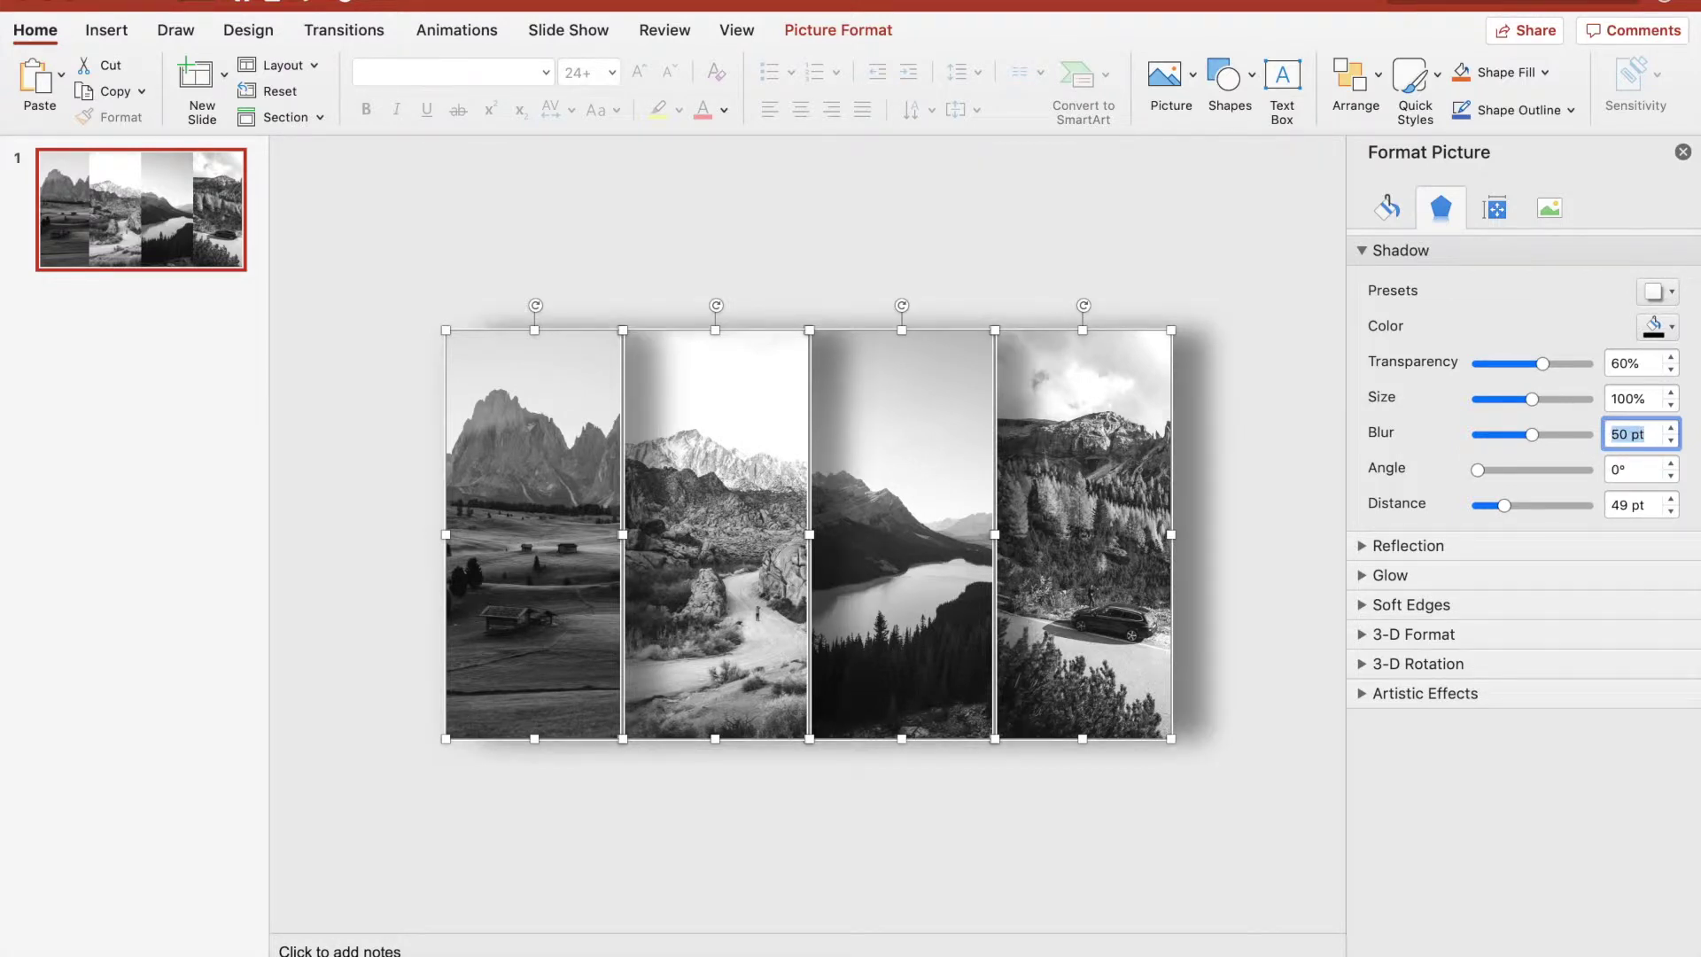
click(1254, 503)
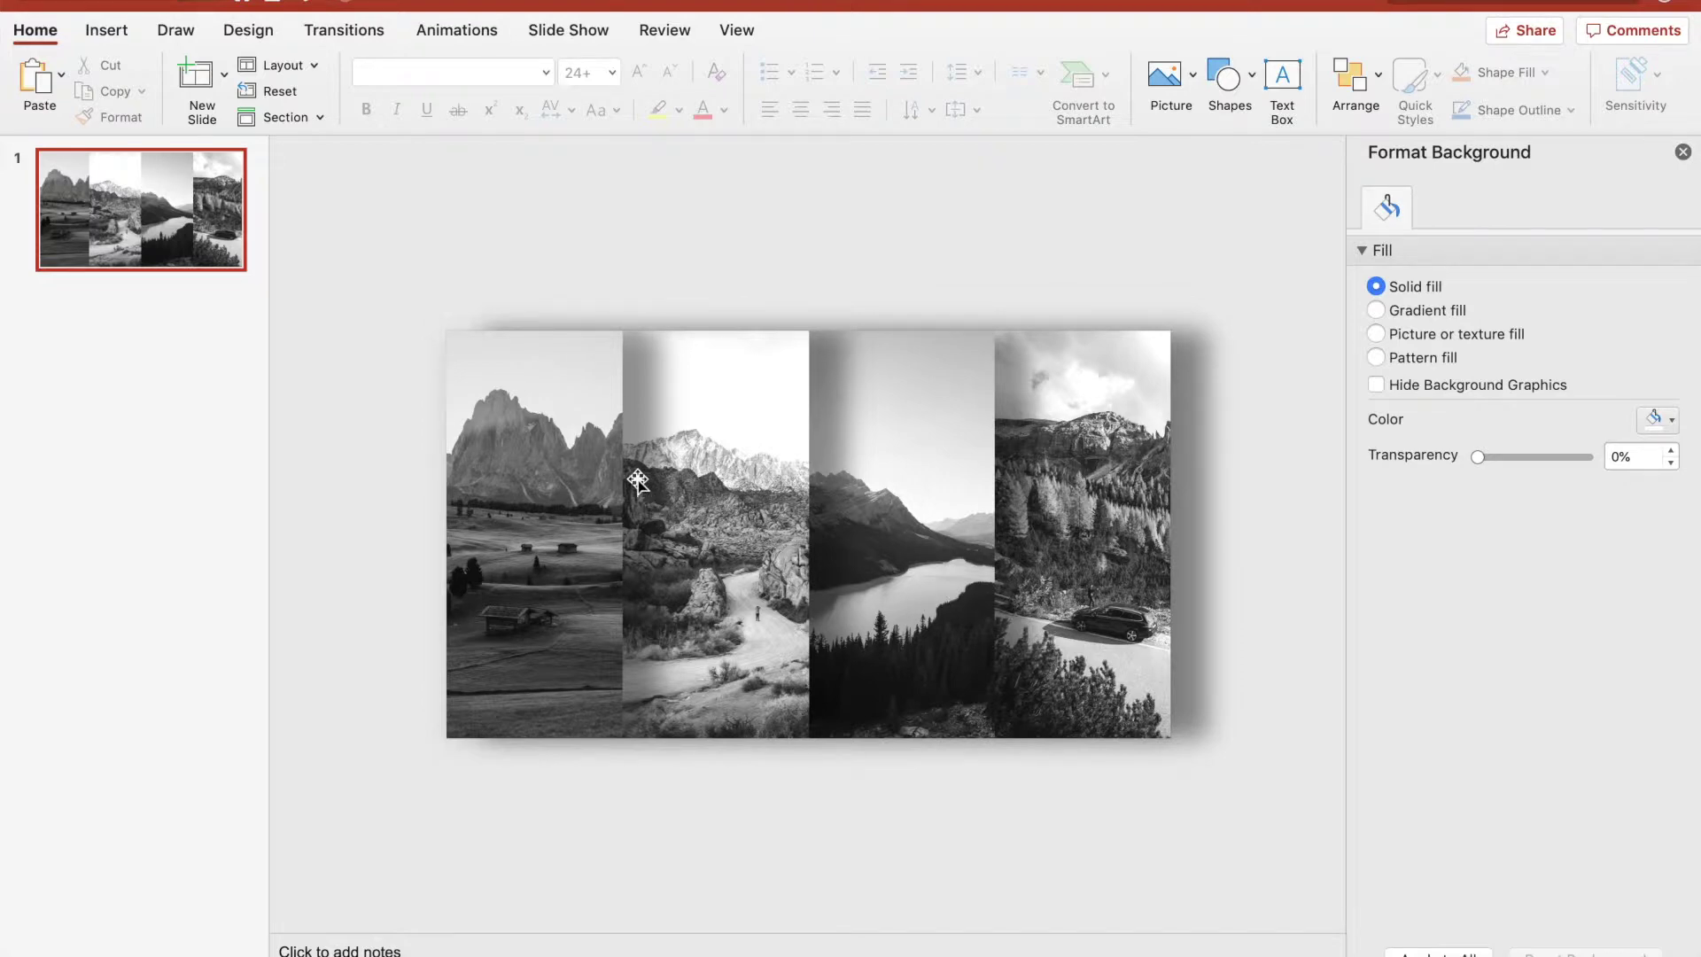
click(540, 403)
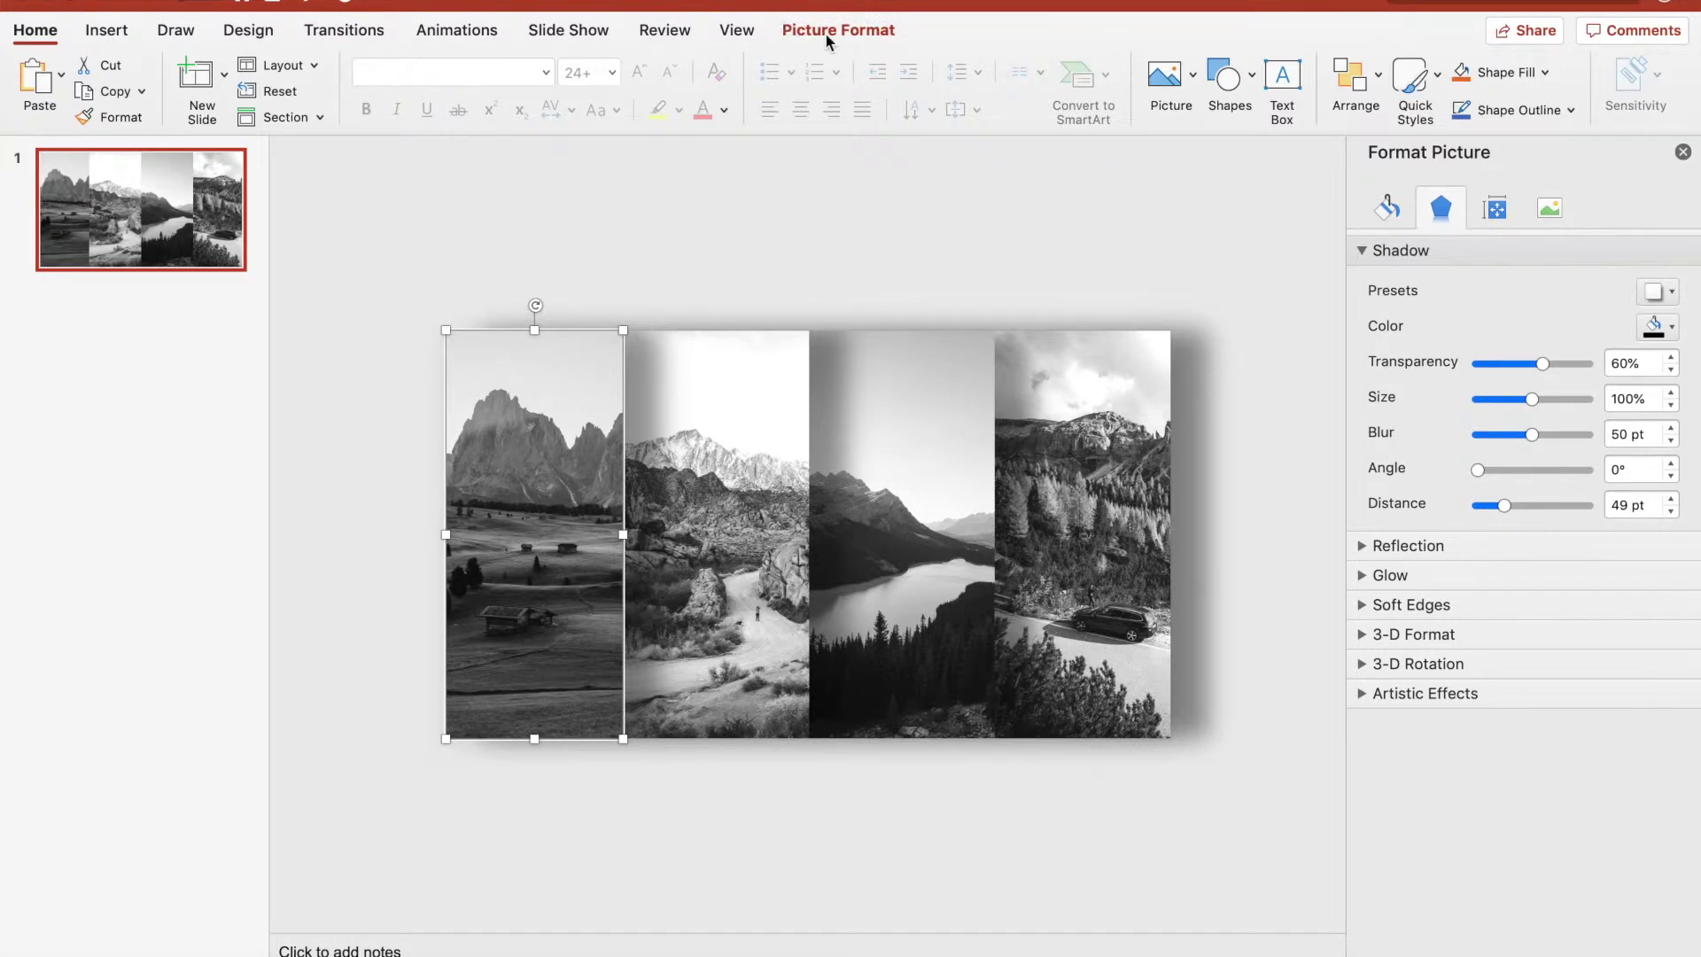
click(826, 32)
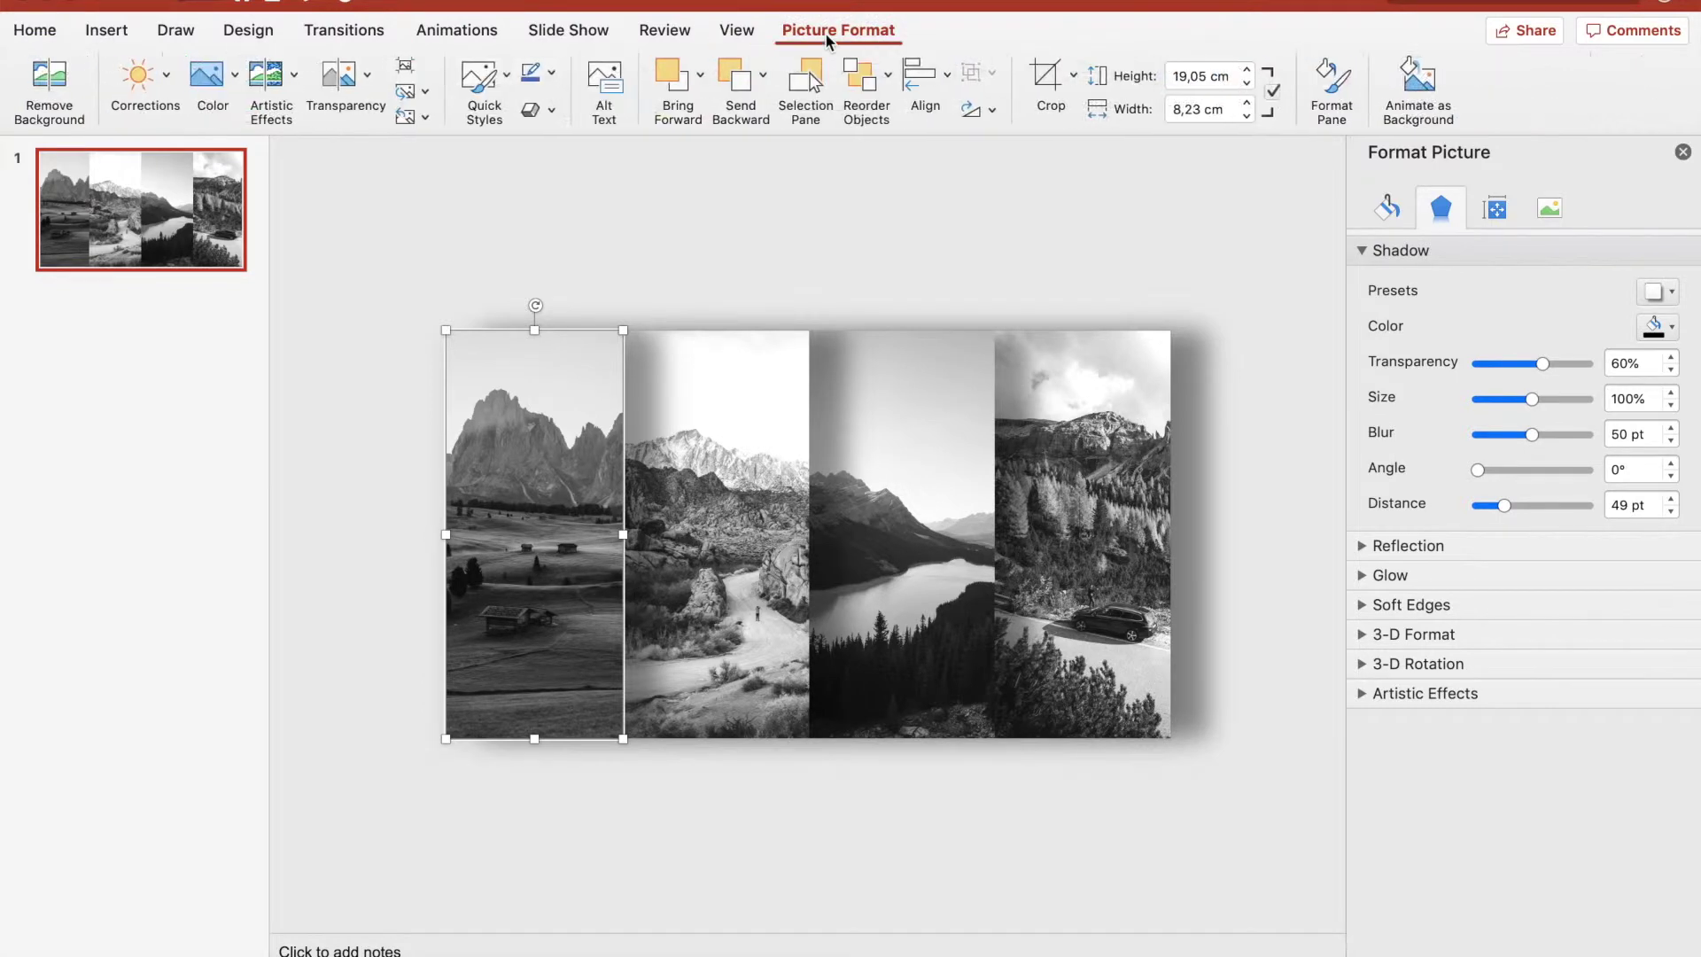
Compress every picture in the presentation at HD (330 ppi), keeping cropped areas
click(405, 67)
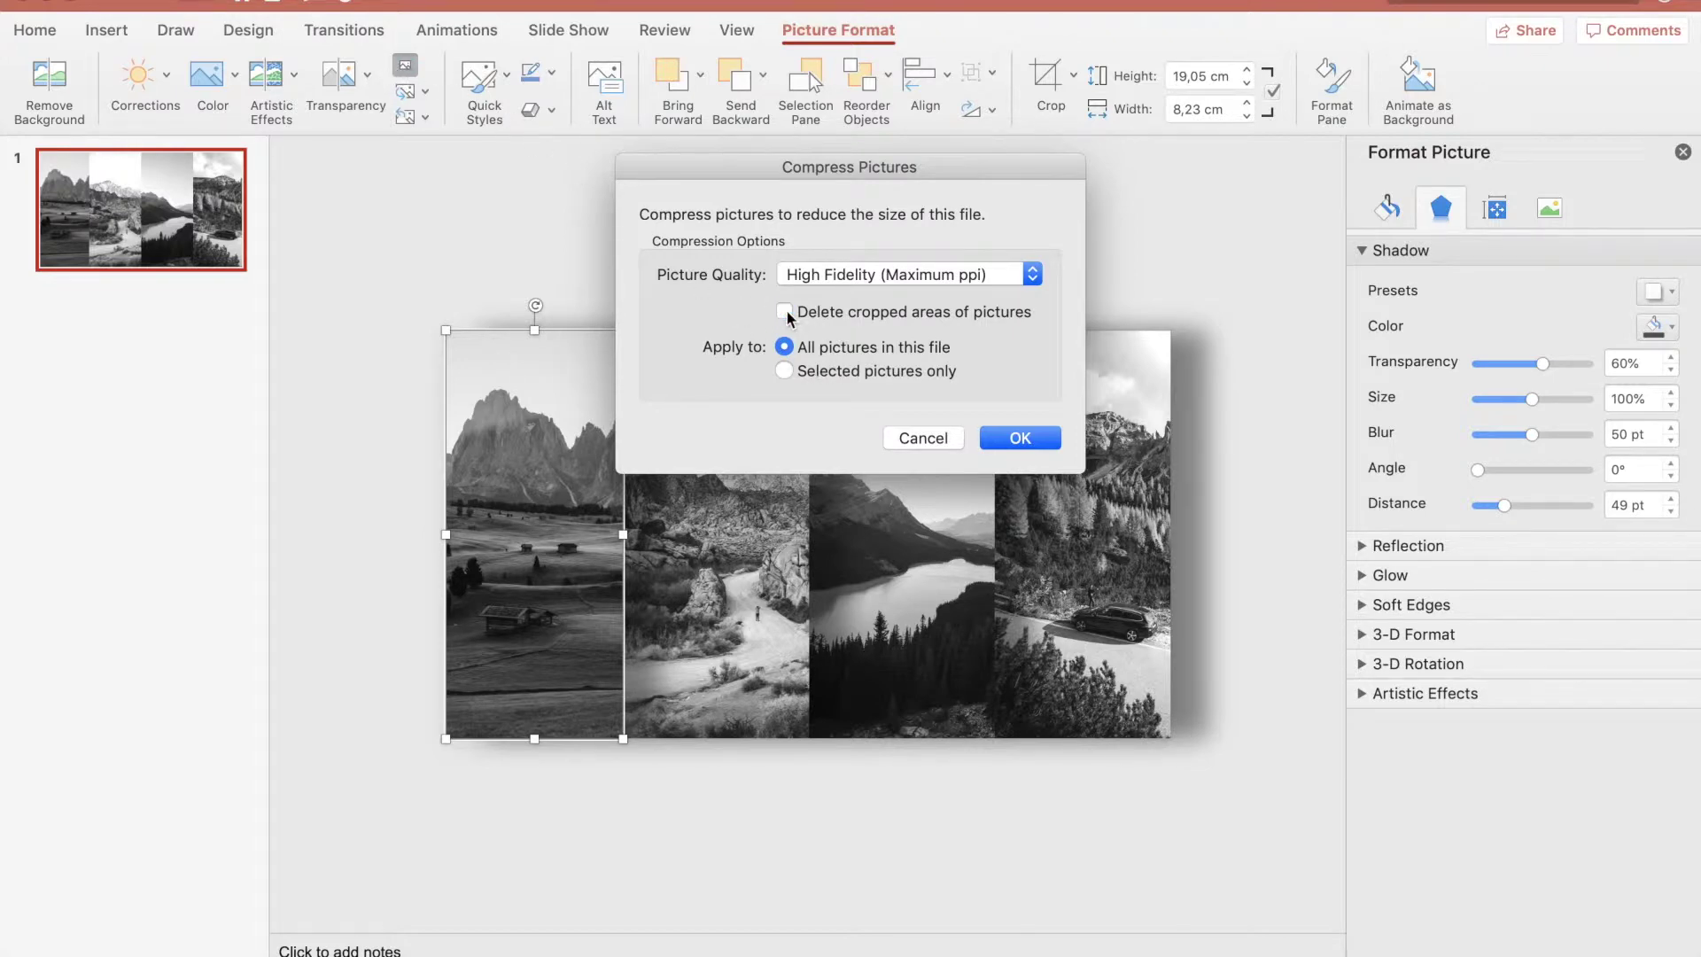
click(906, 273)
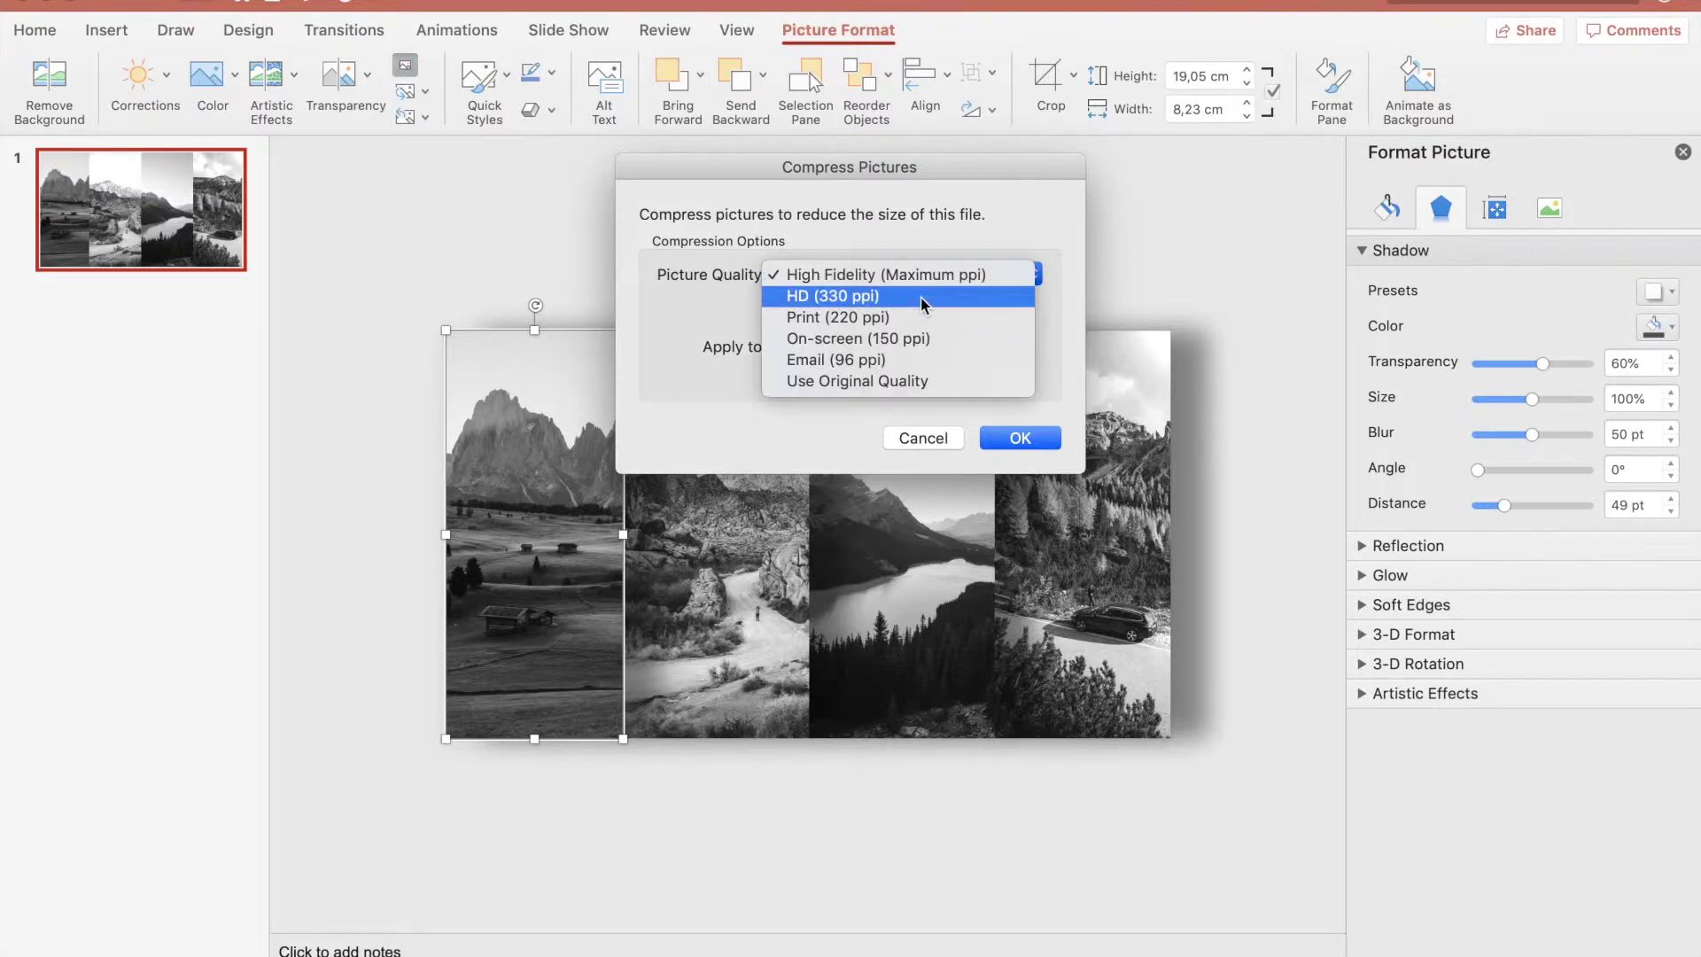
click(922, 301)
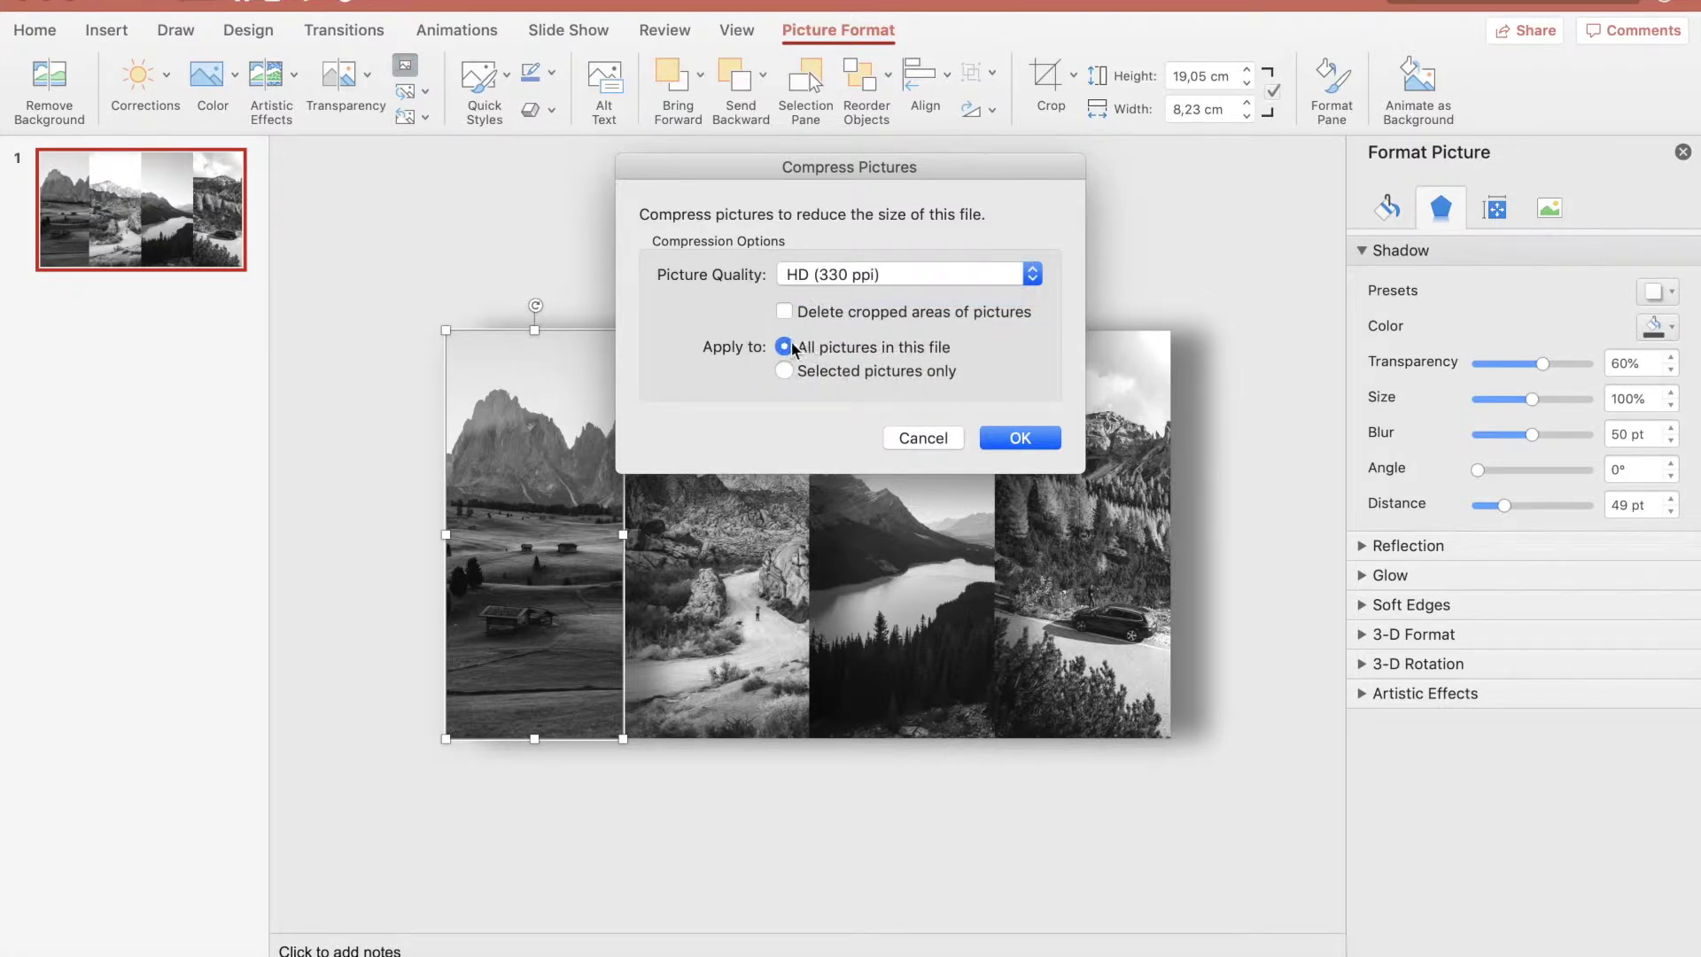
click(1020, 440)
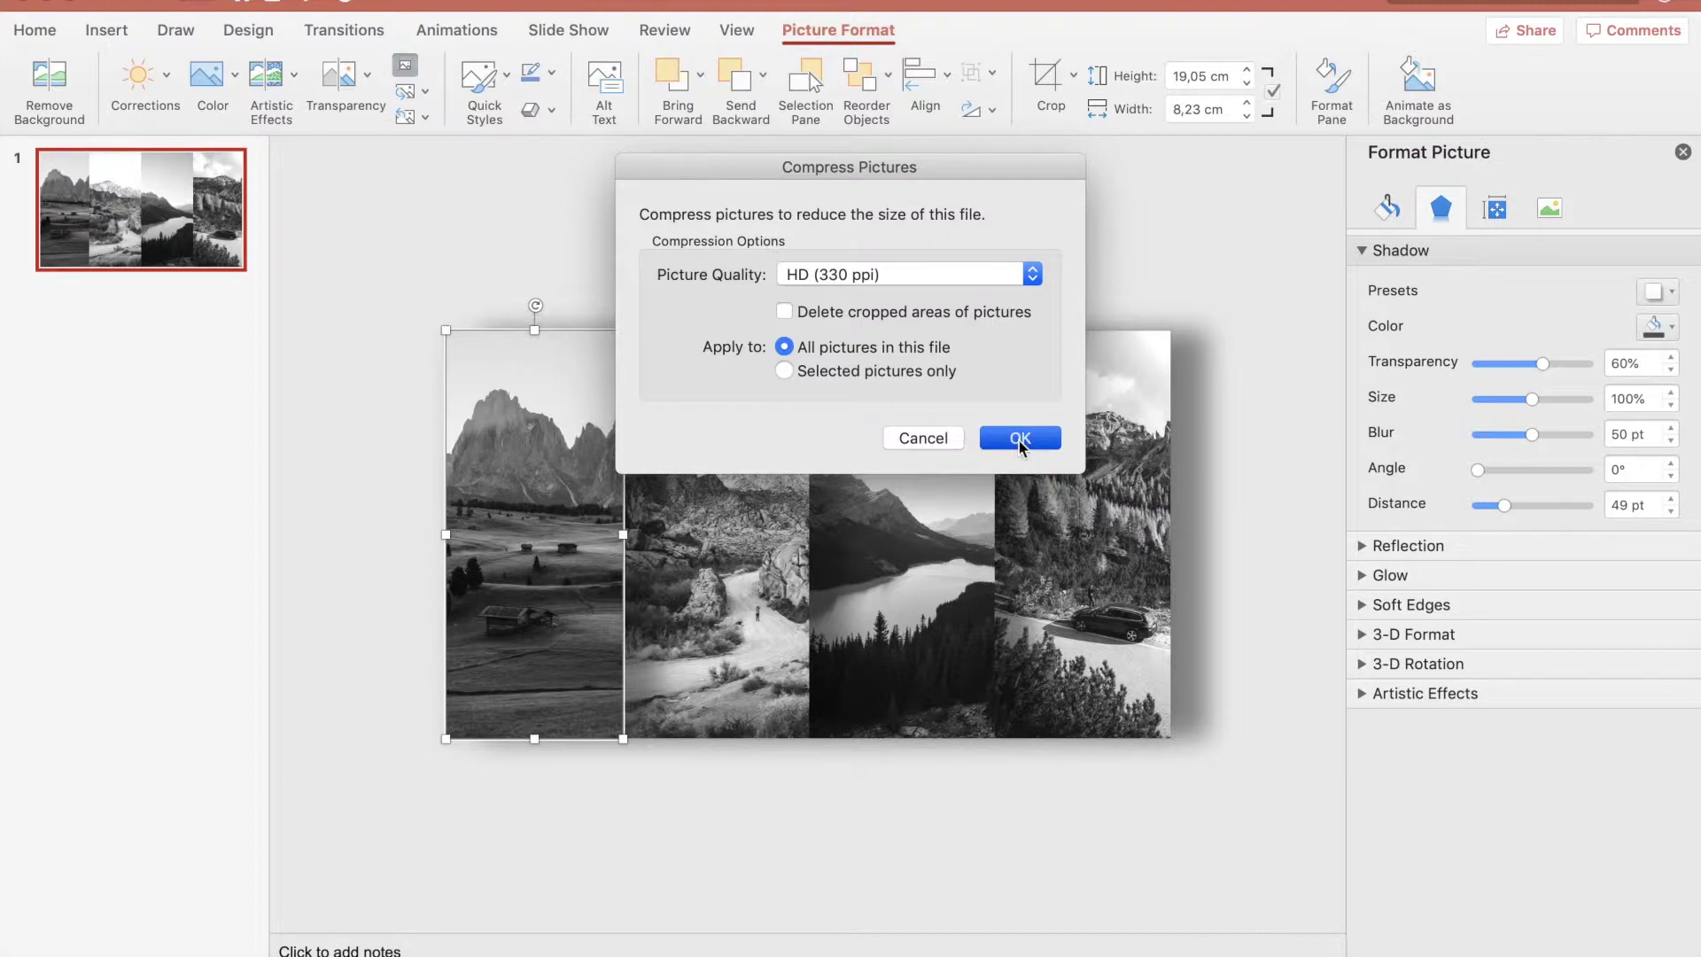
click(1020, 439)
click(869, 264)
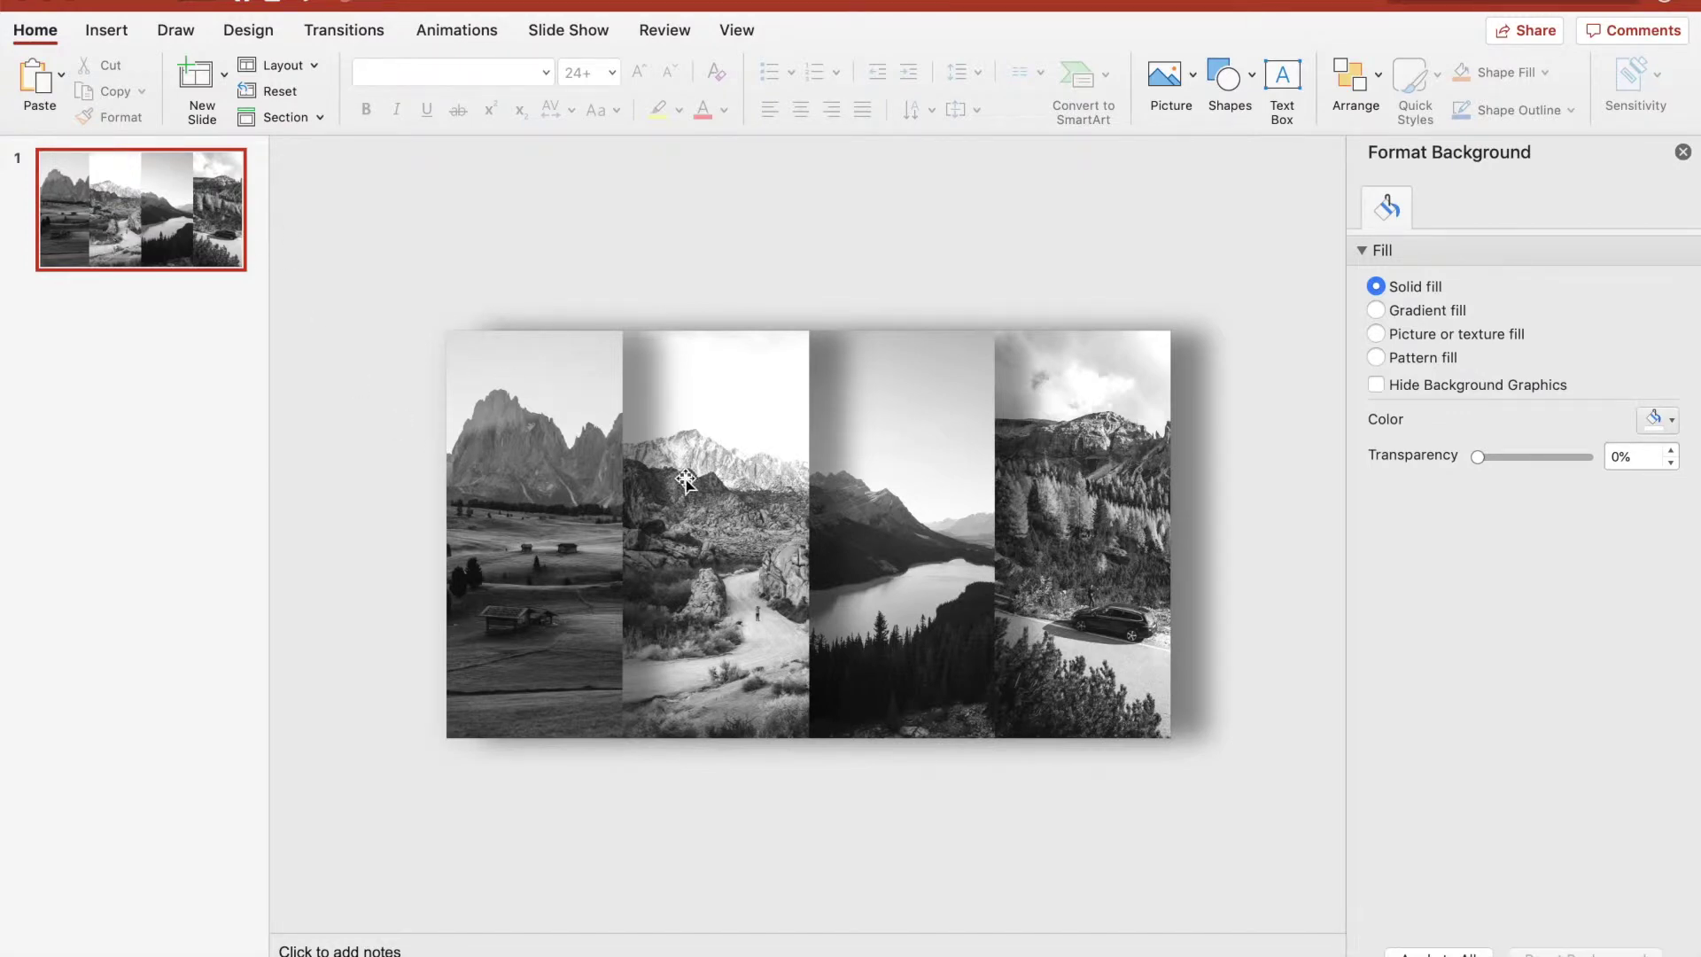
Duplicate slide 1 with Cmd+D to create slide 2
click(543, 480)
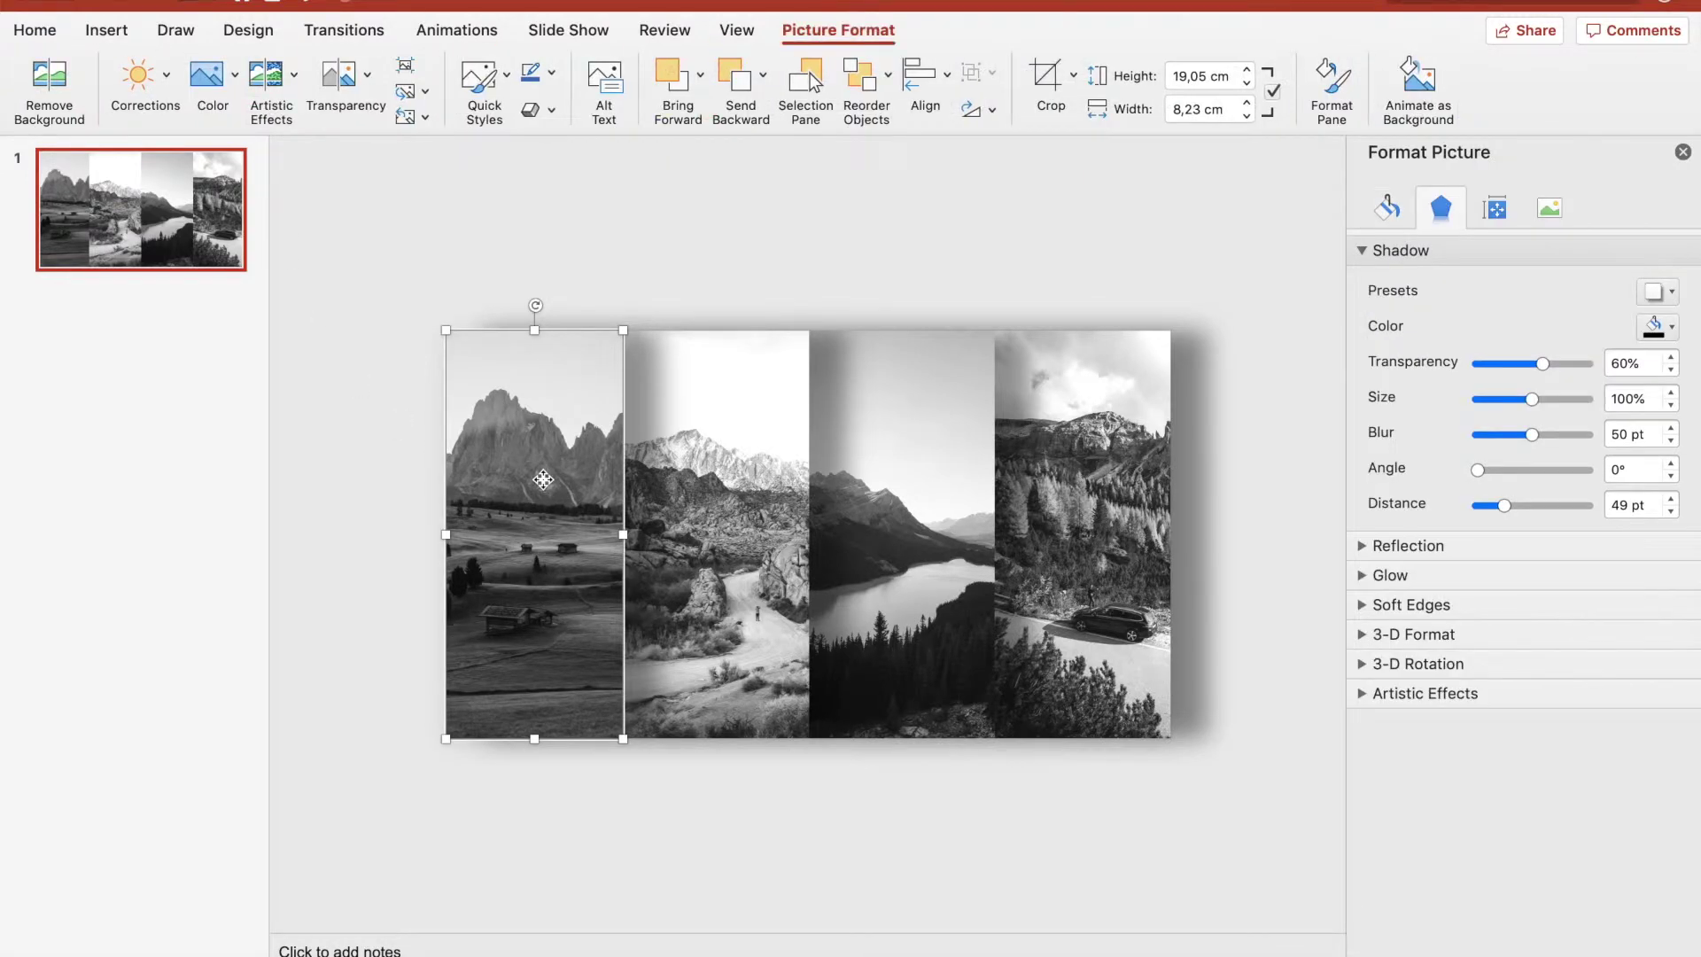
click(182, 238)
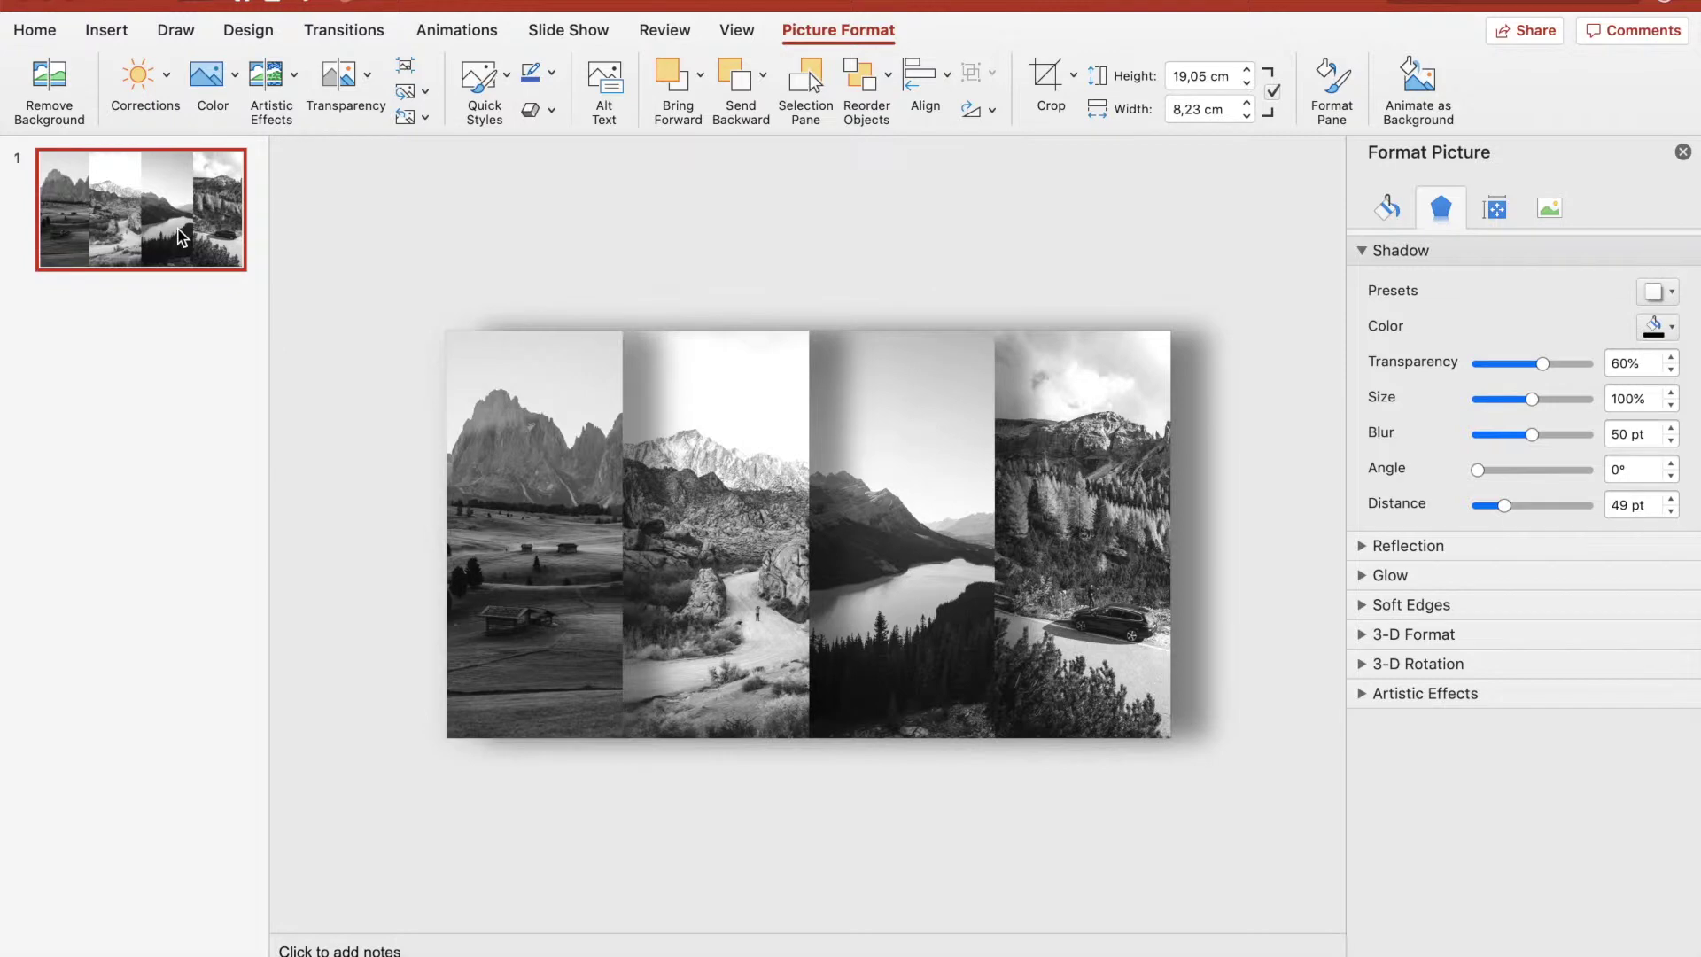
key(super+d)
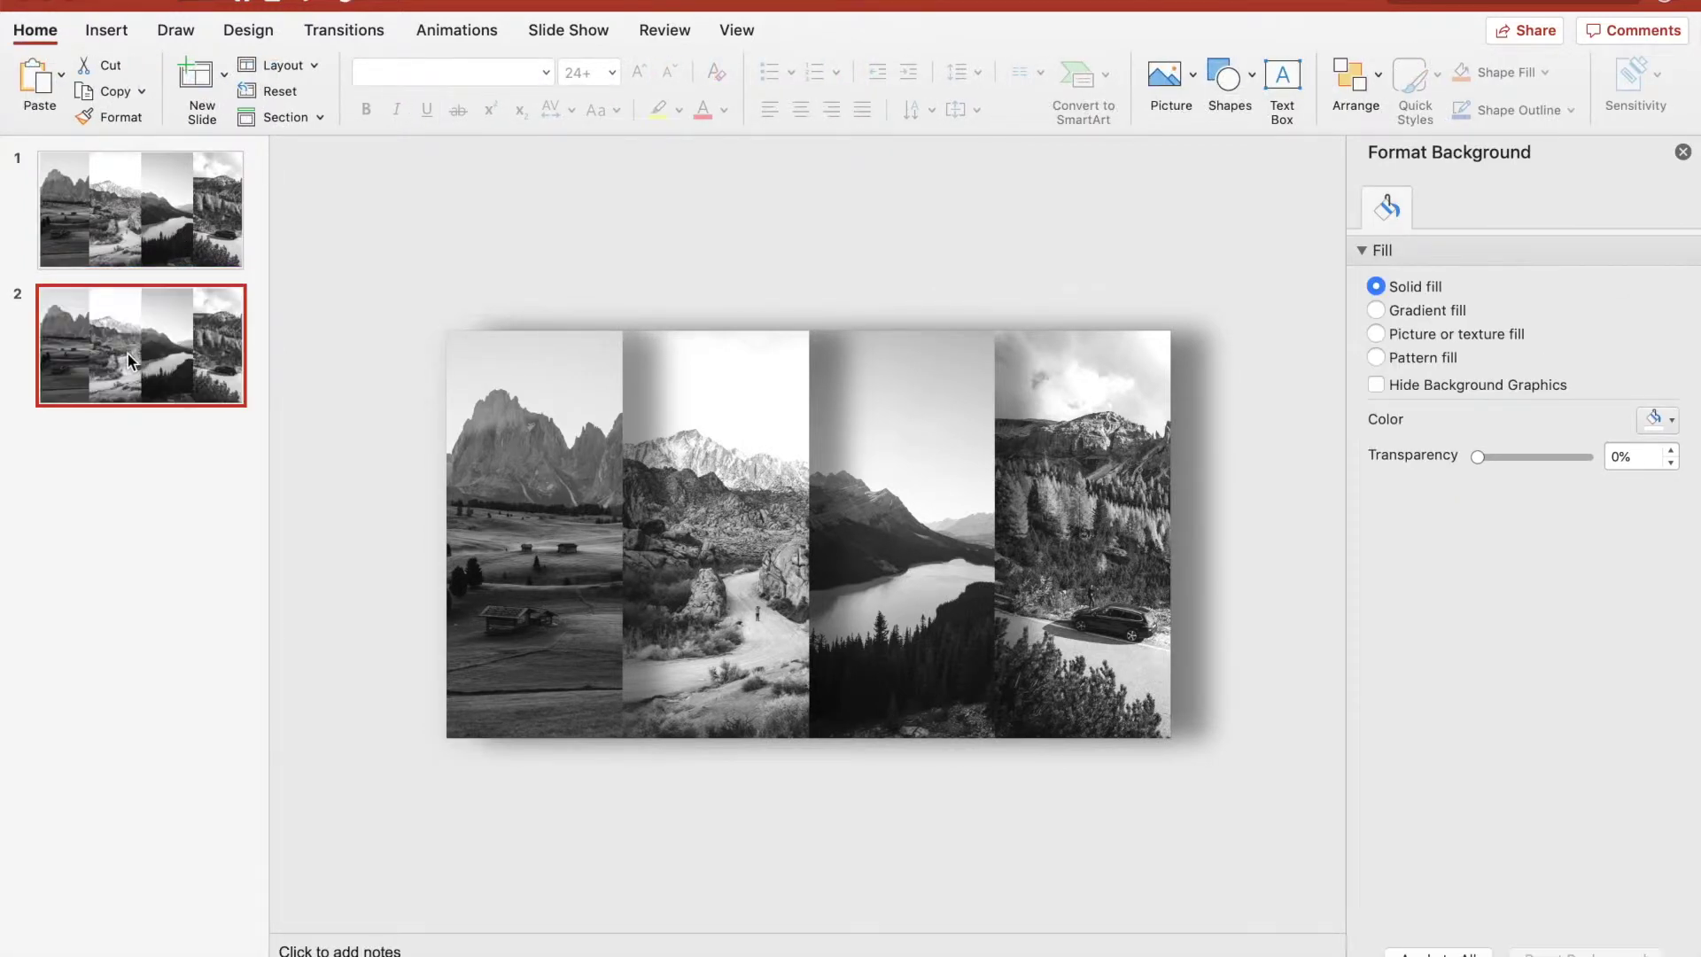
Return to slide 1 and select all four photo strips
click(143, 225)
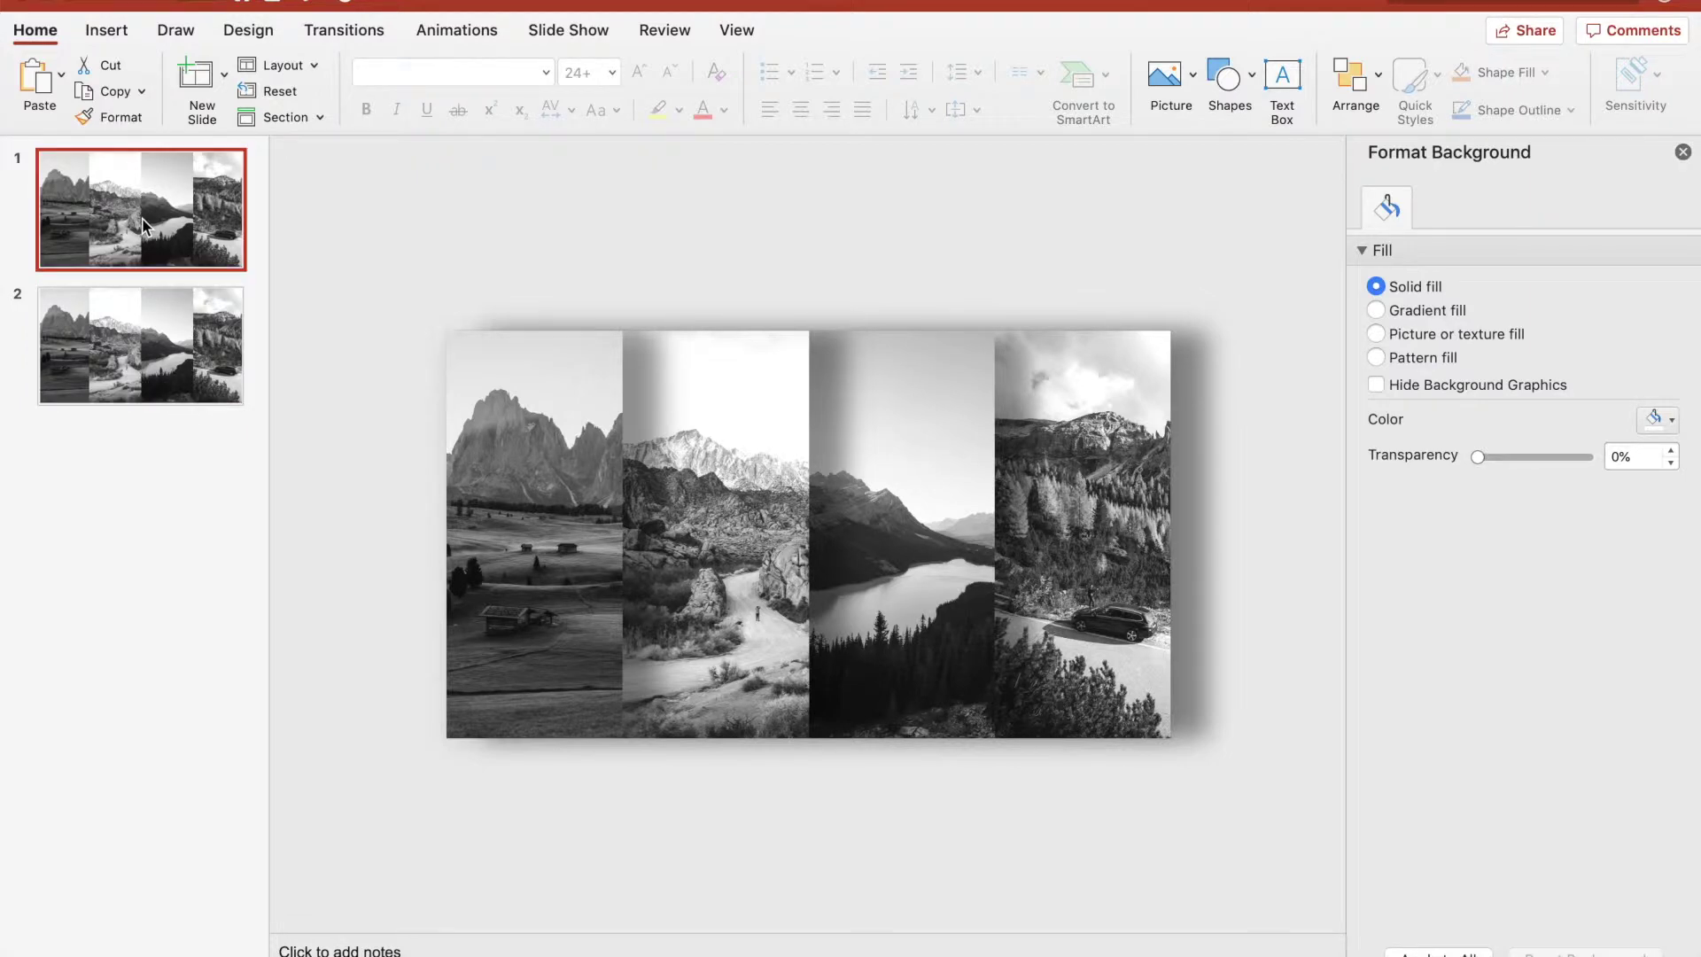
click(542, 531)
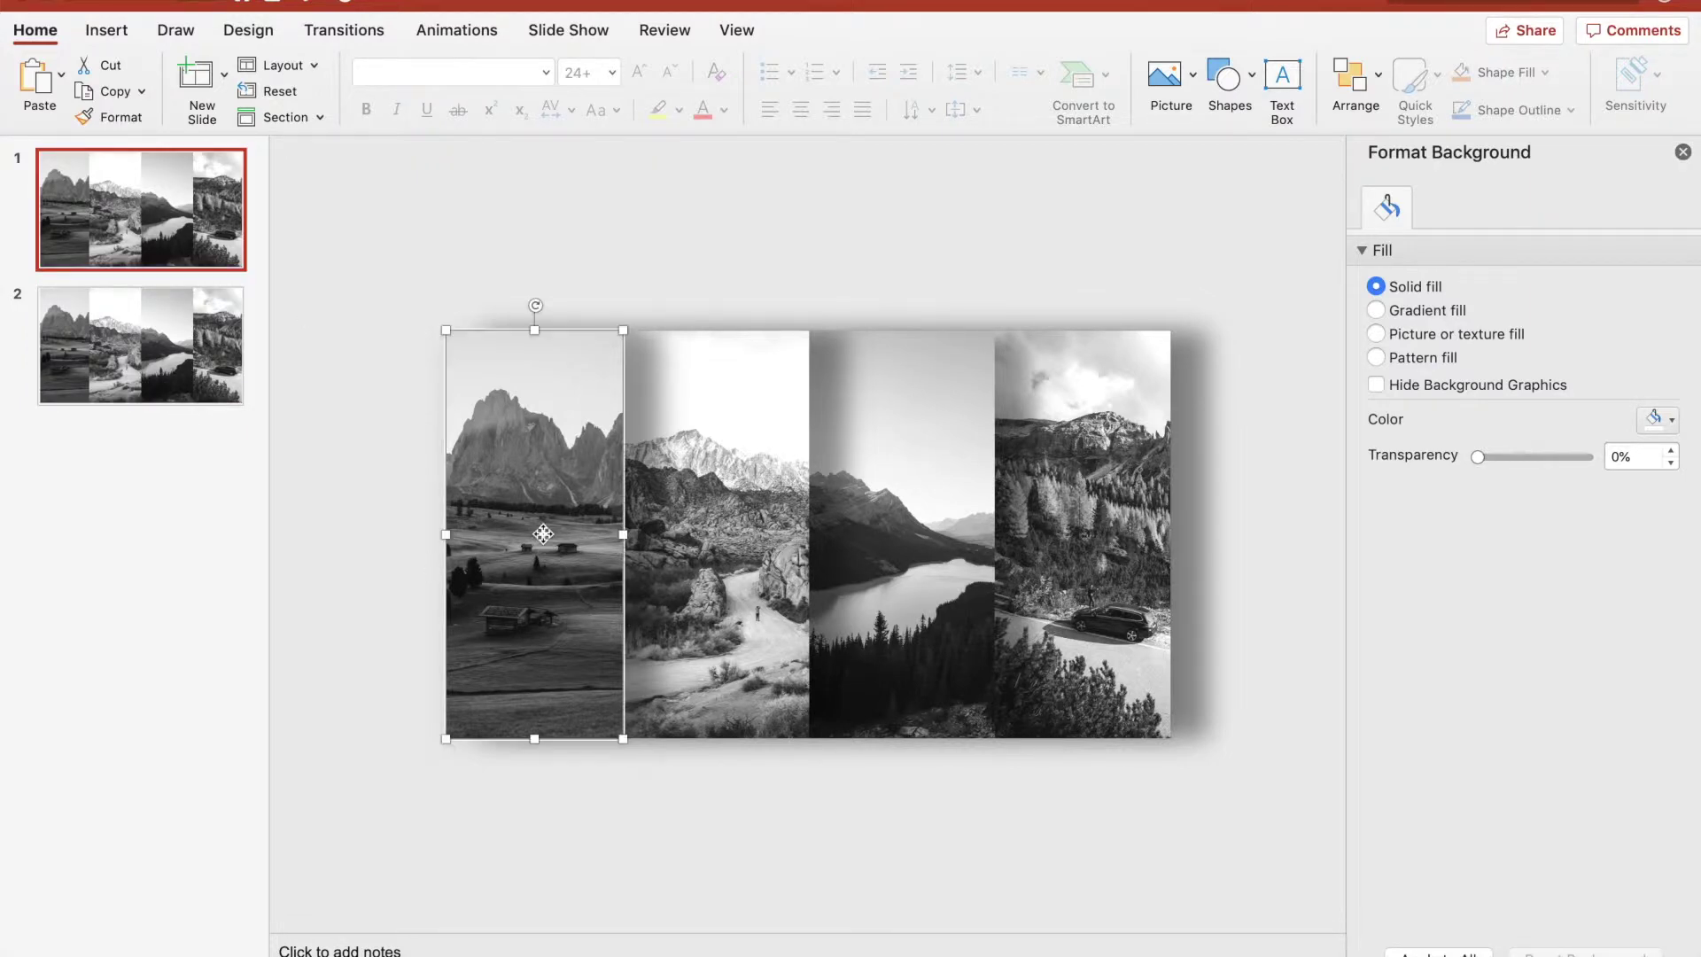
shift+click(742, 514)
shift+click(948, 531)
shift+click(1099, 539)
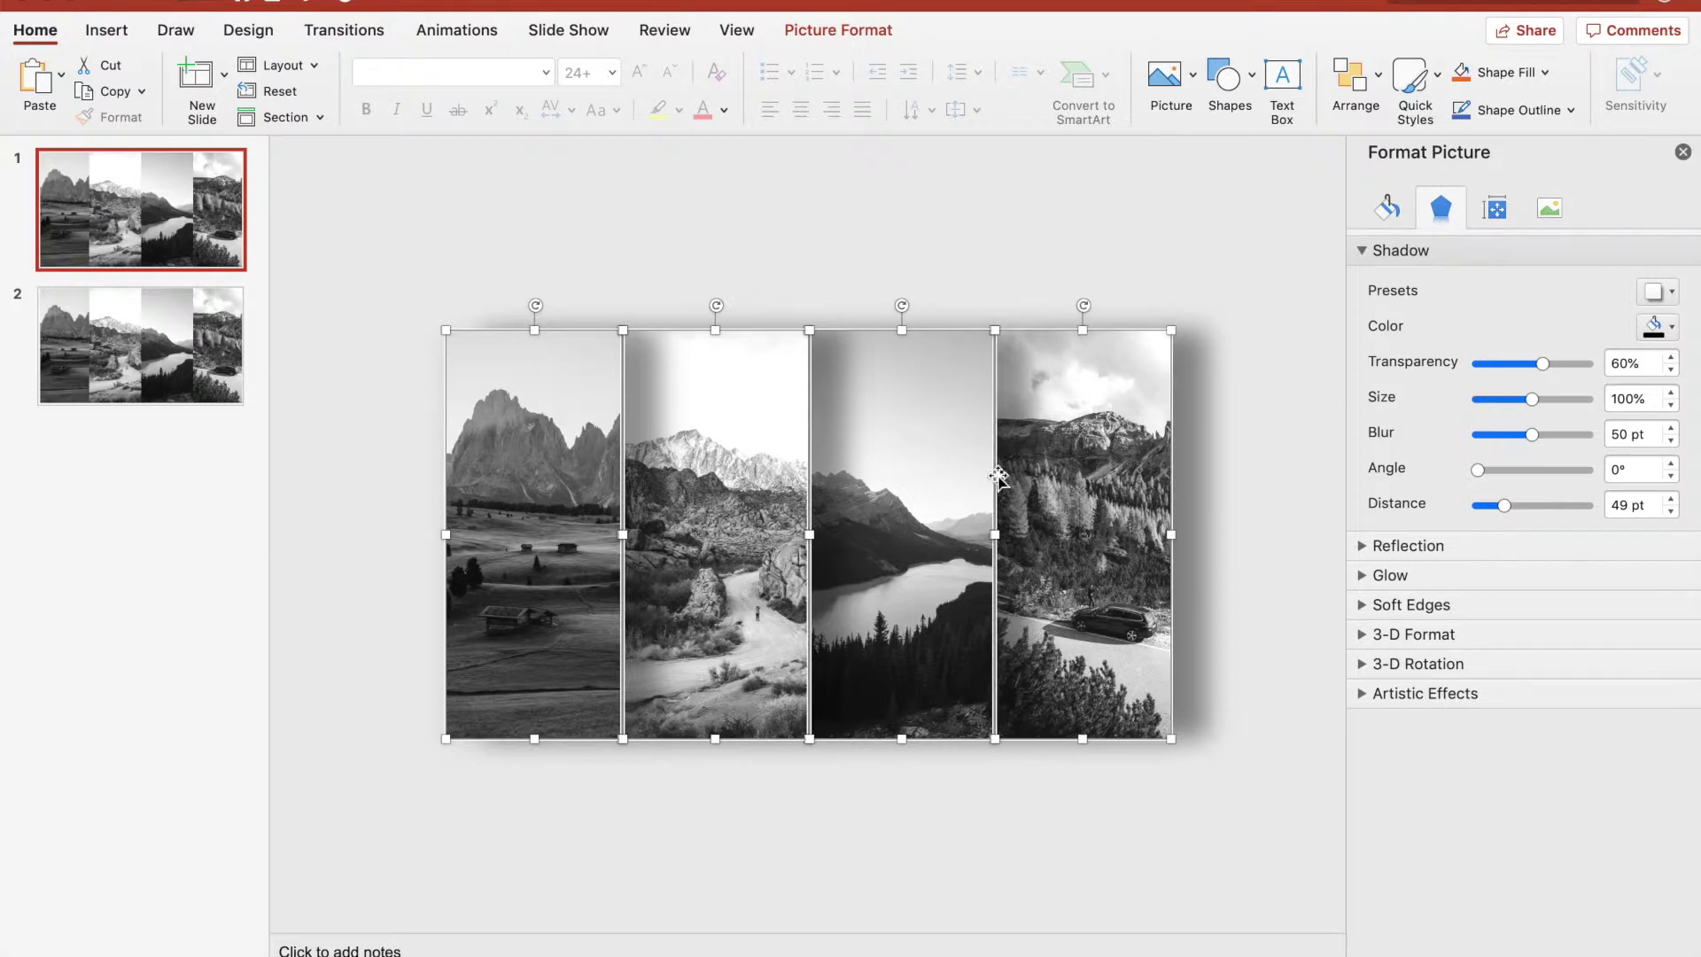
Give the four photos a Fly In entrance with smooth end and a 1-second duration
click(486, 30)
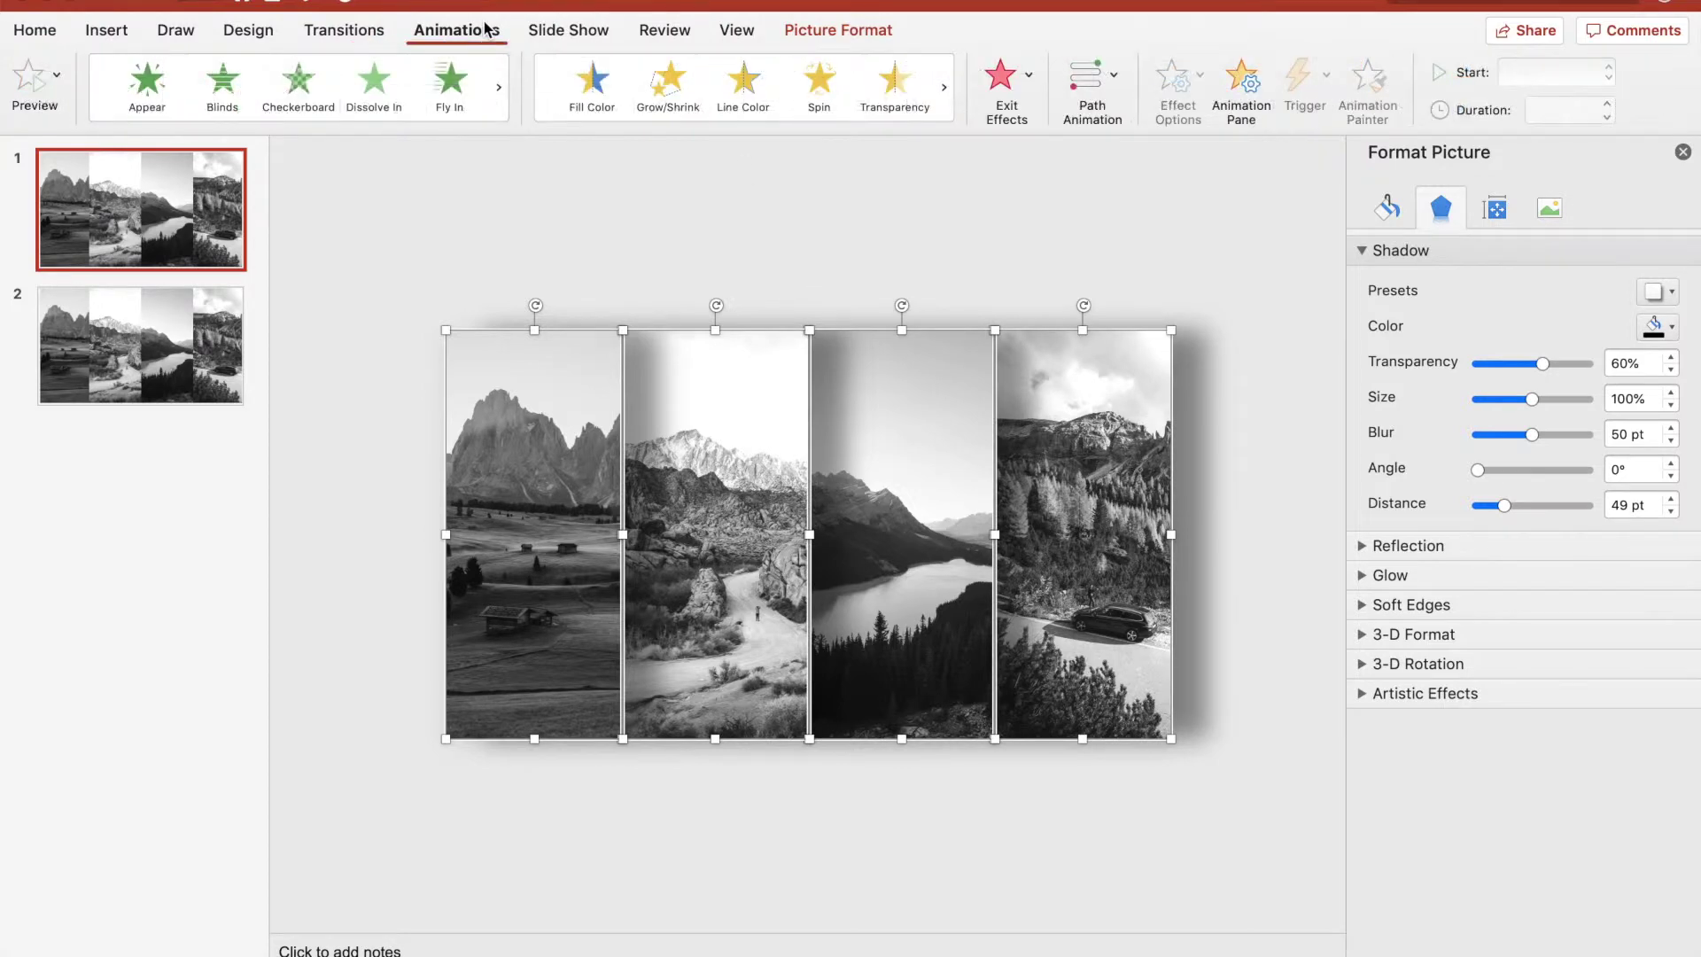
click(452, 104)
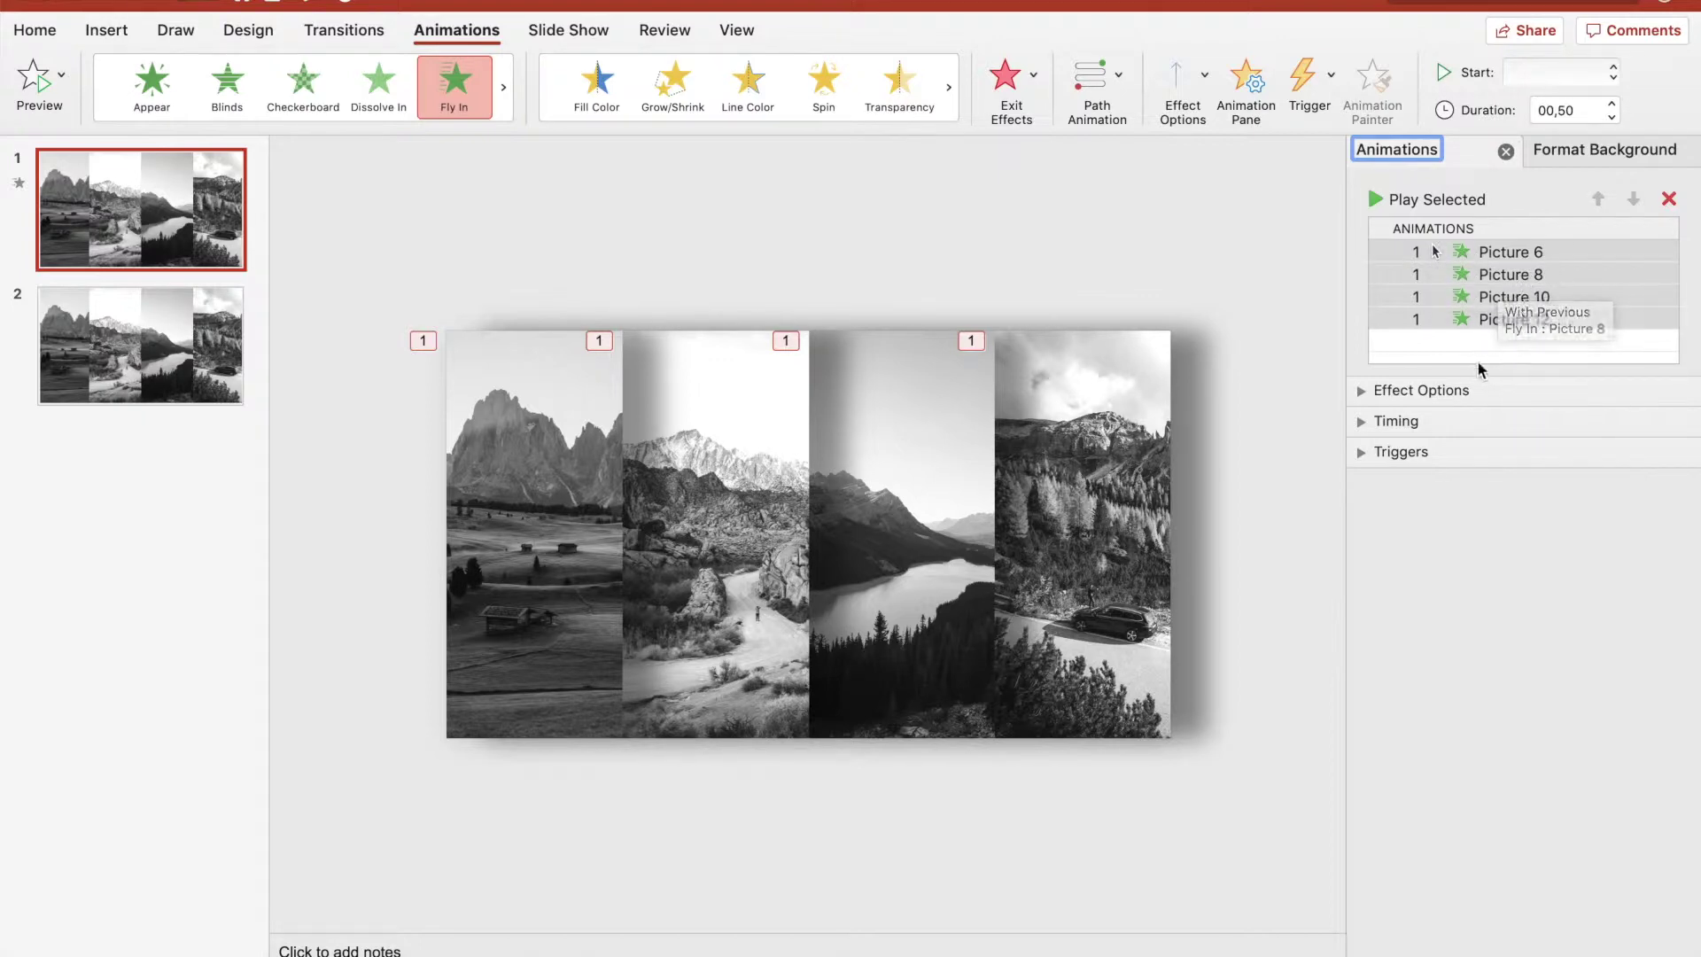
click(1403, 392)
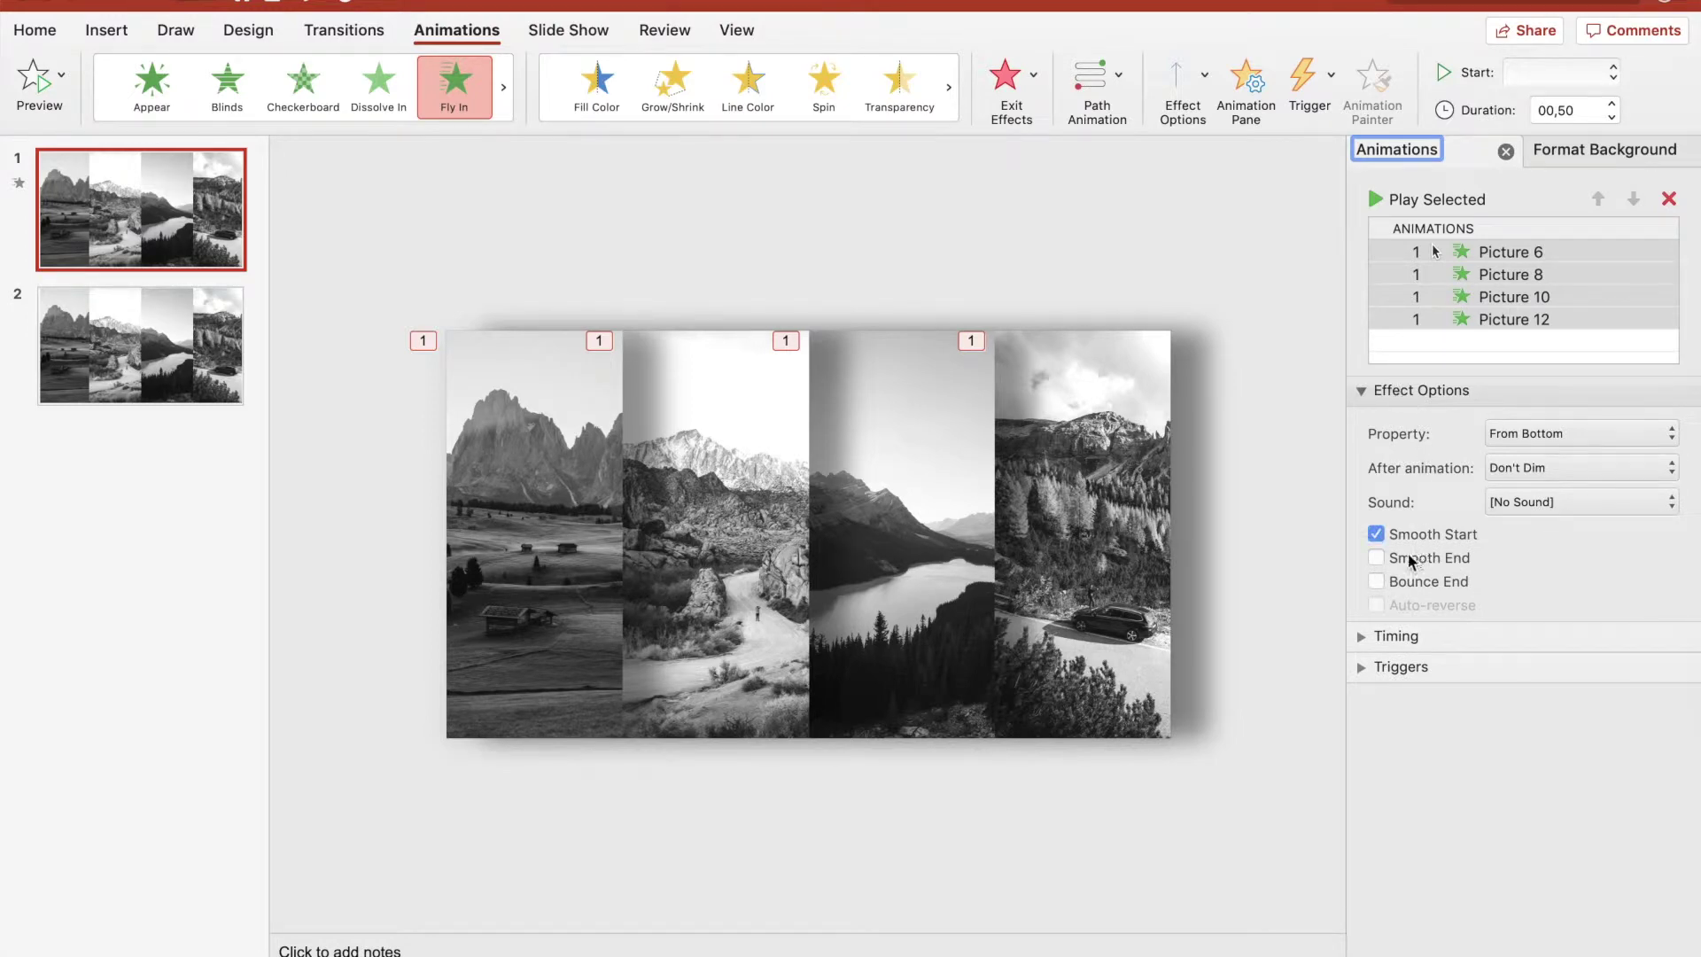
click(1375, 199)
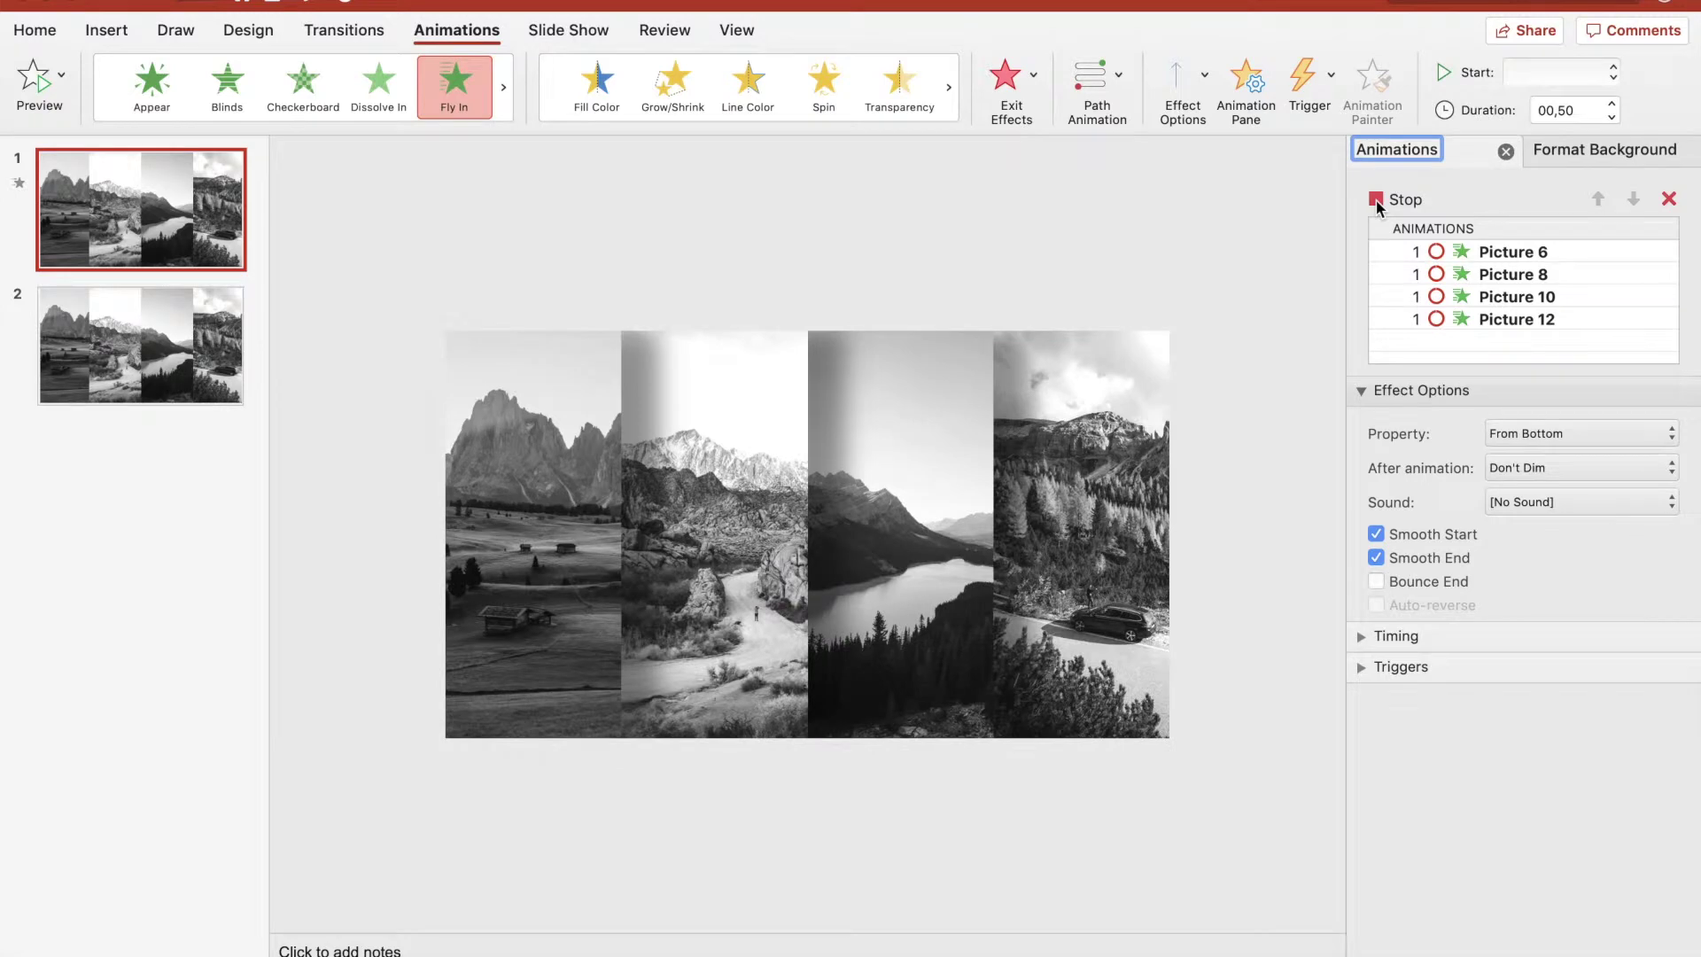
click(1410, 634)
click(1524, 714)
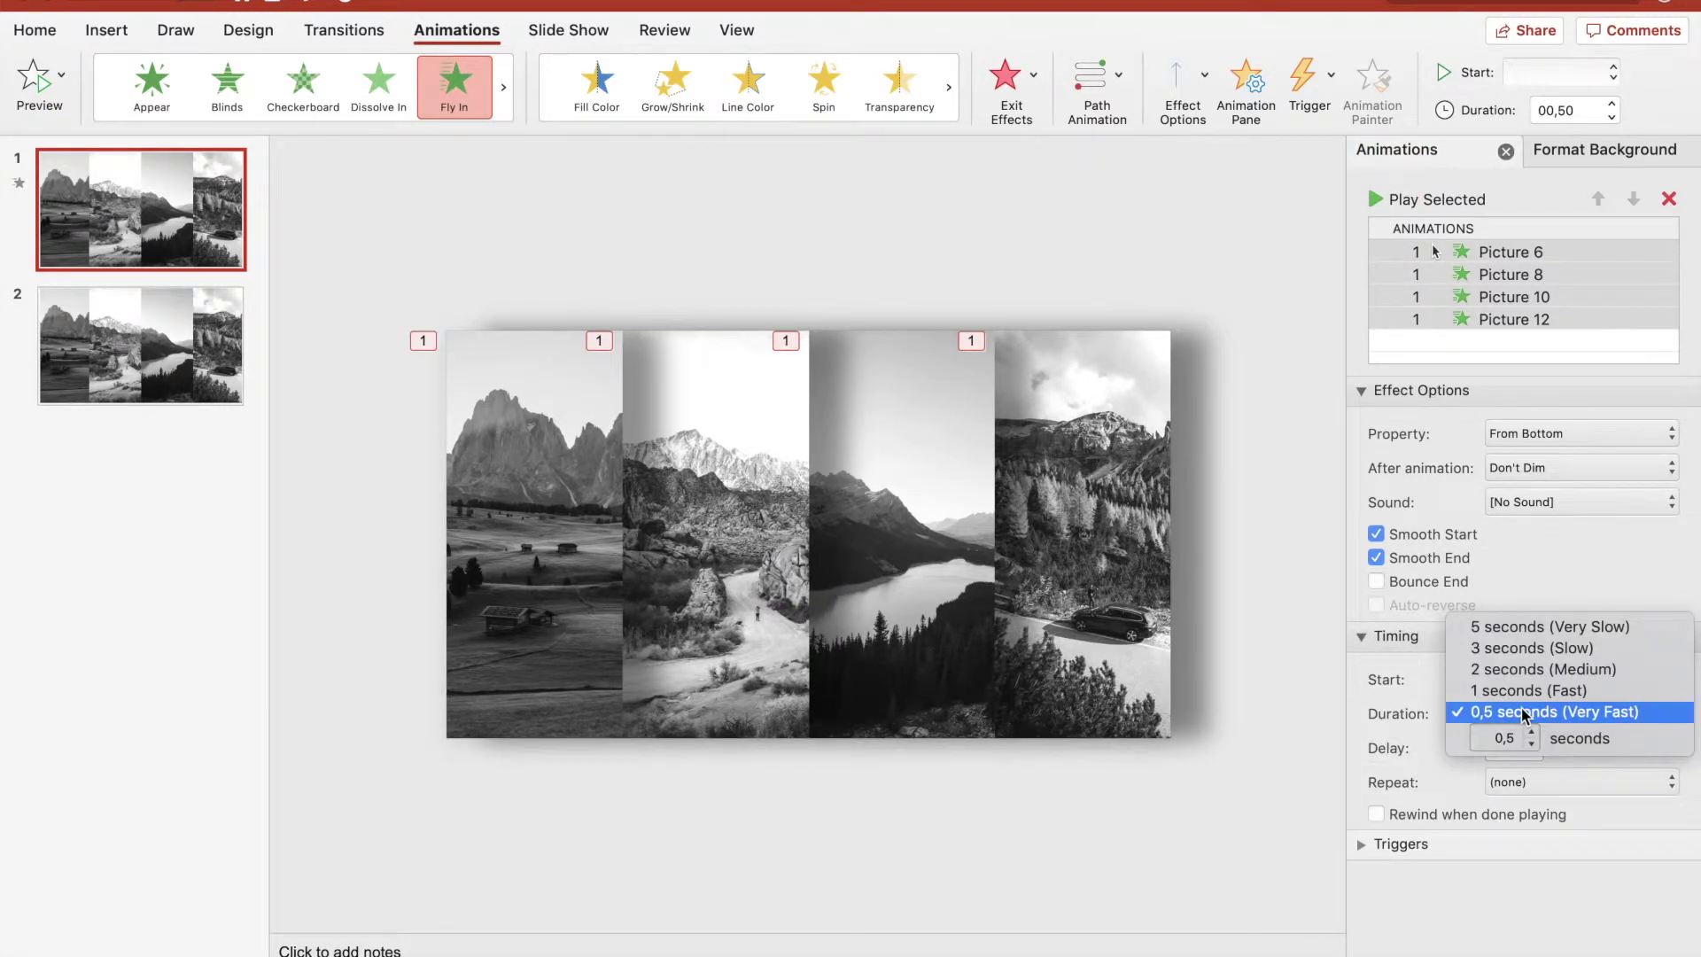
click(1524, 690)
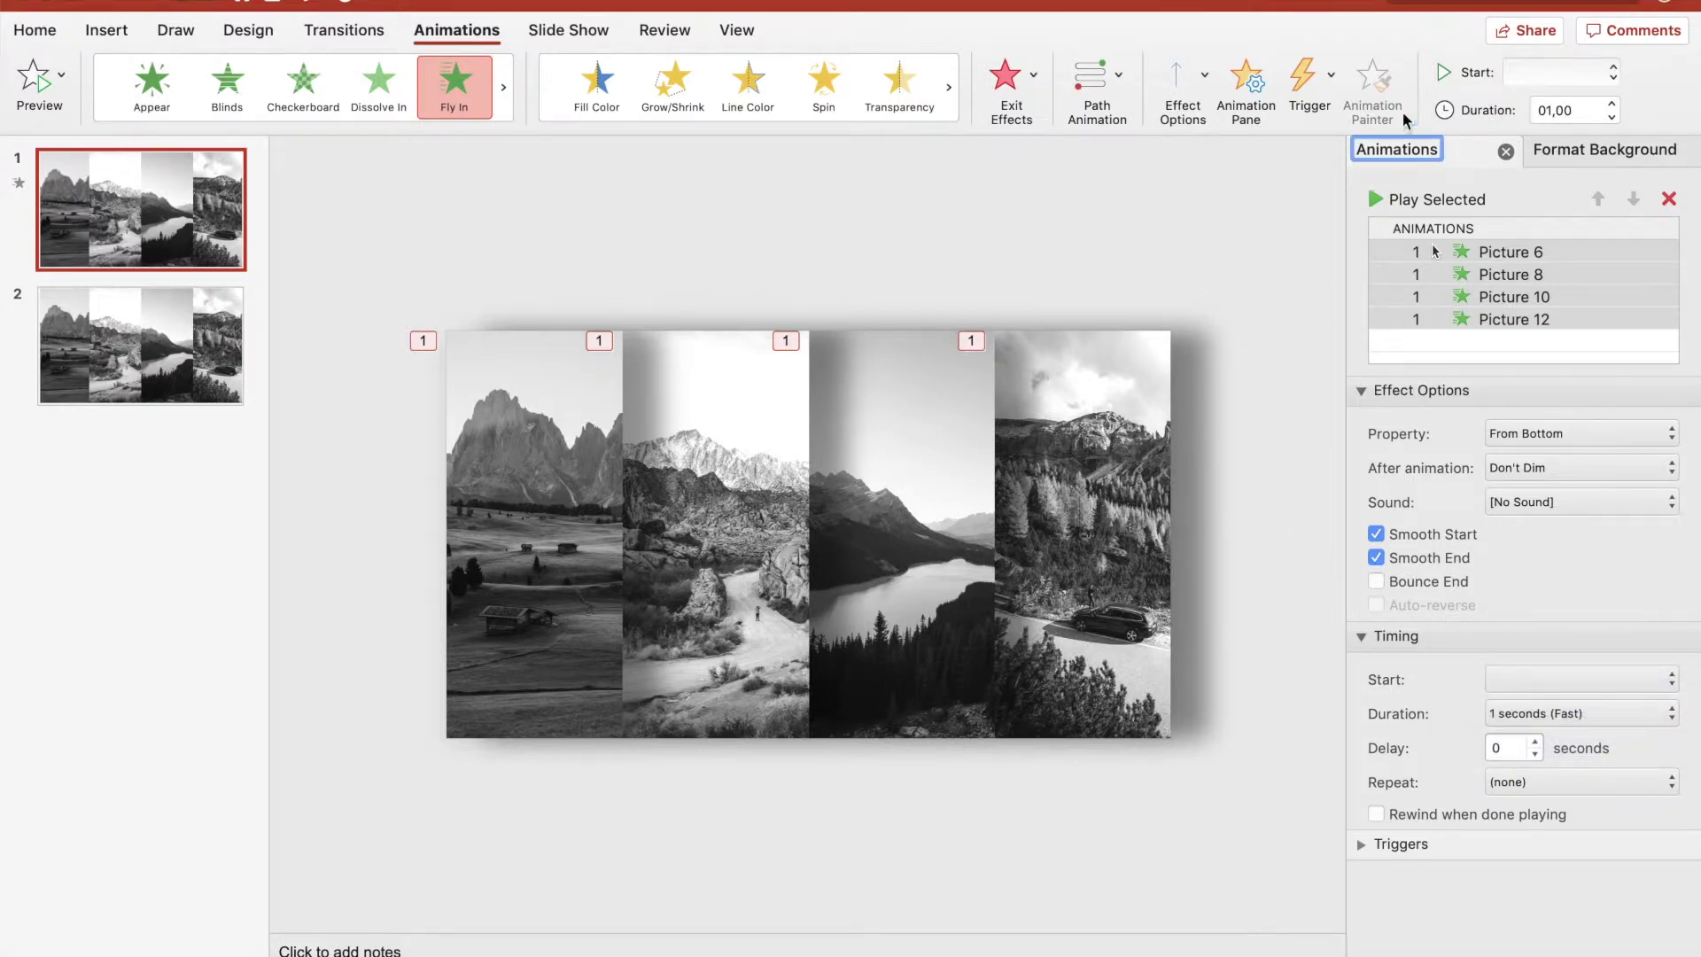
click(1376, 198)
Start Pictures 8 and 10 With Previous, delayed 0,35 and 0,7 seconds
click(1515, 271)
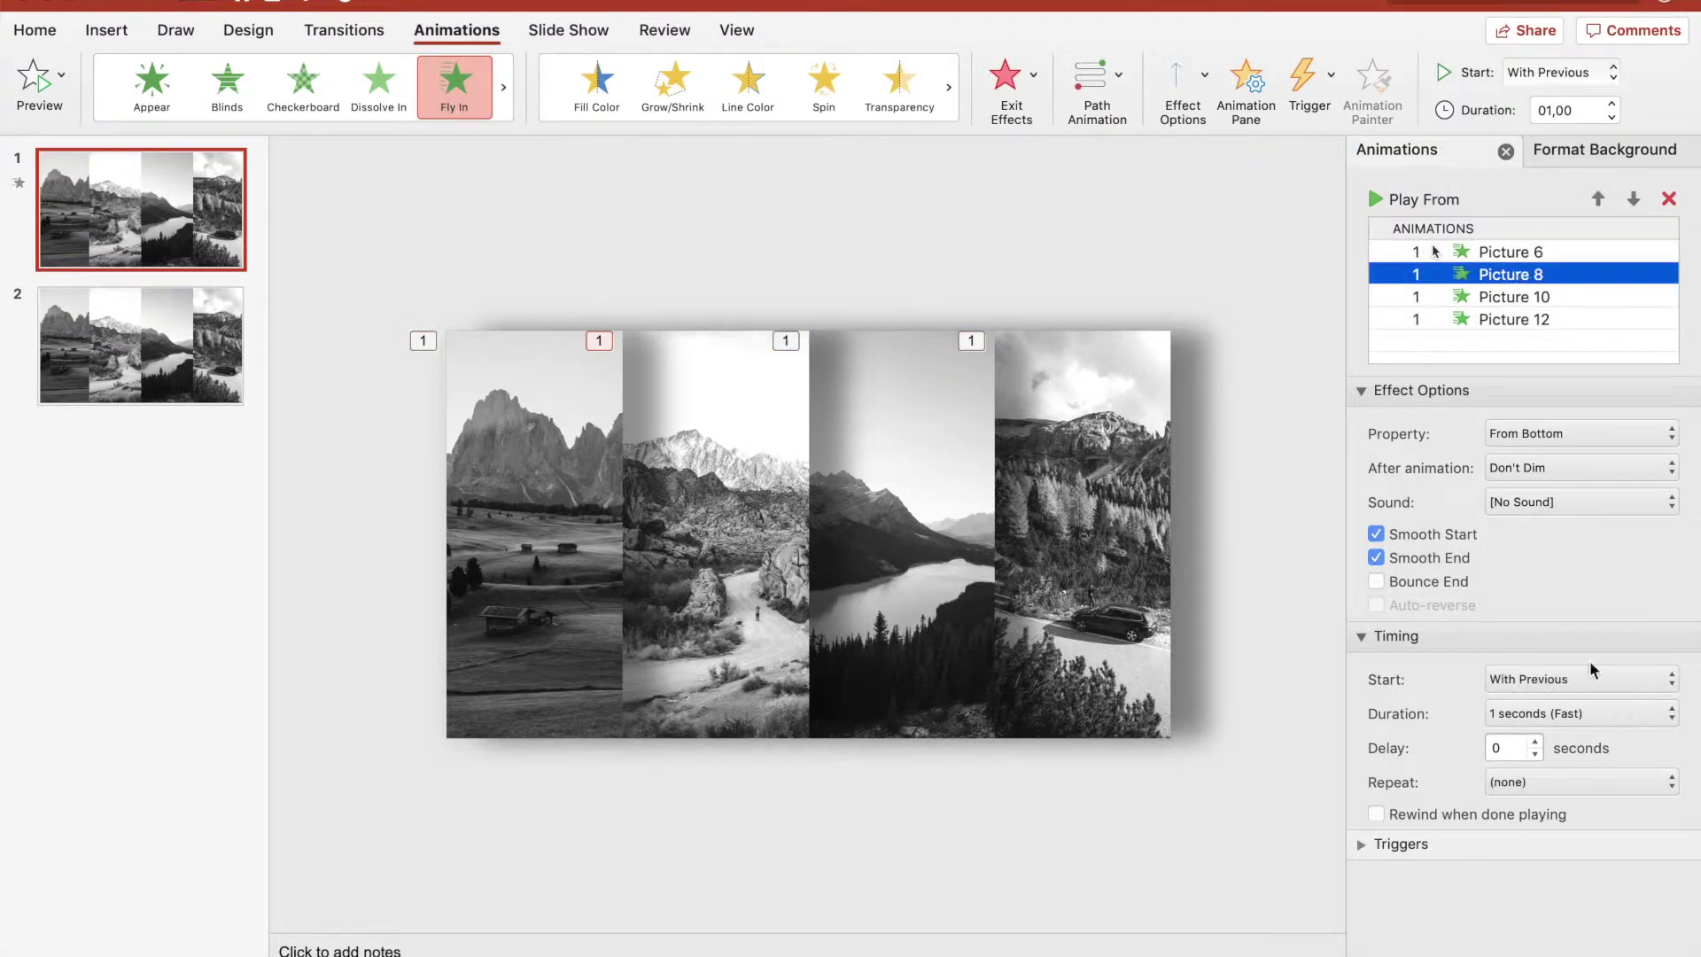
click(1511, 747)
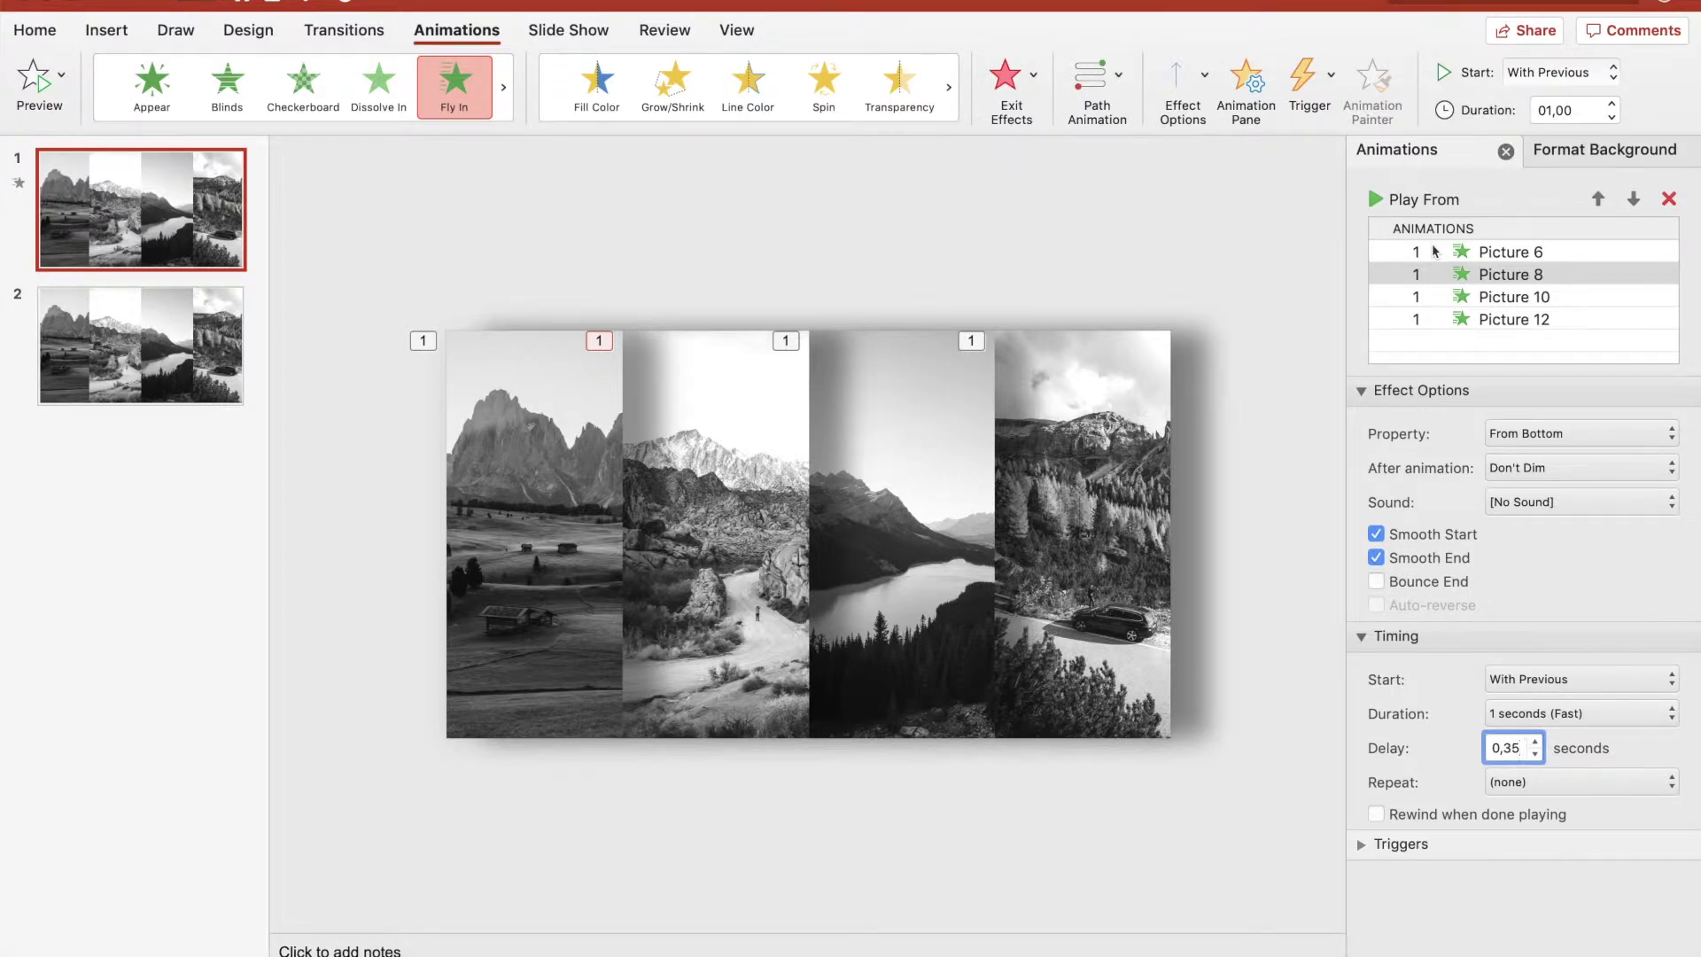
key(Return)
click(1500, 312)
click(1533, 301)
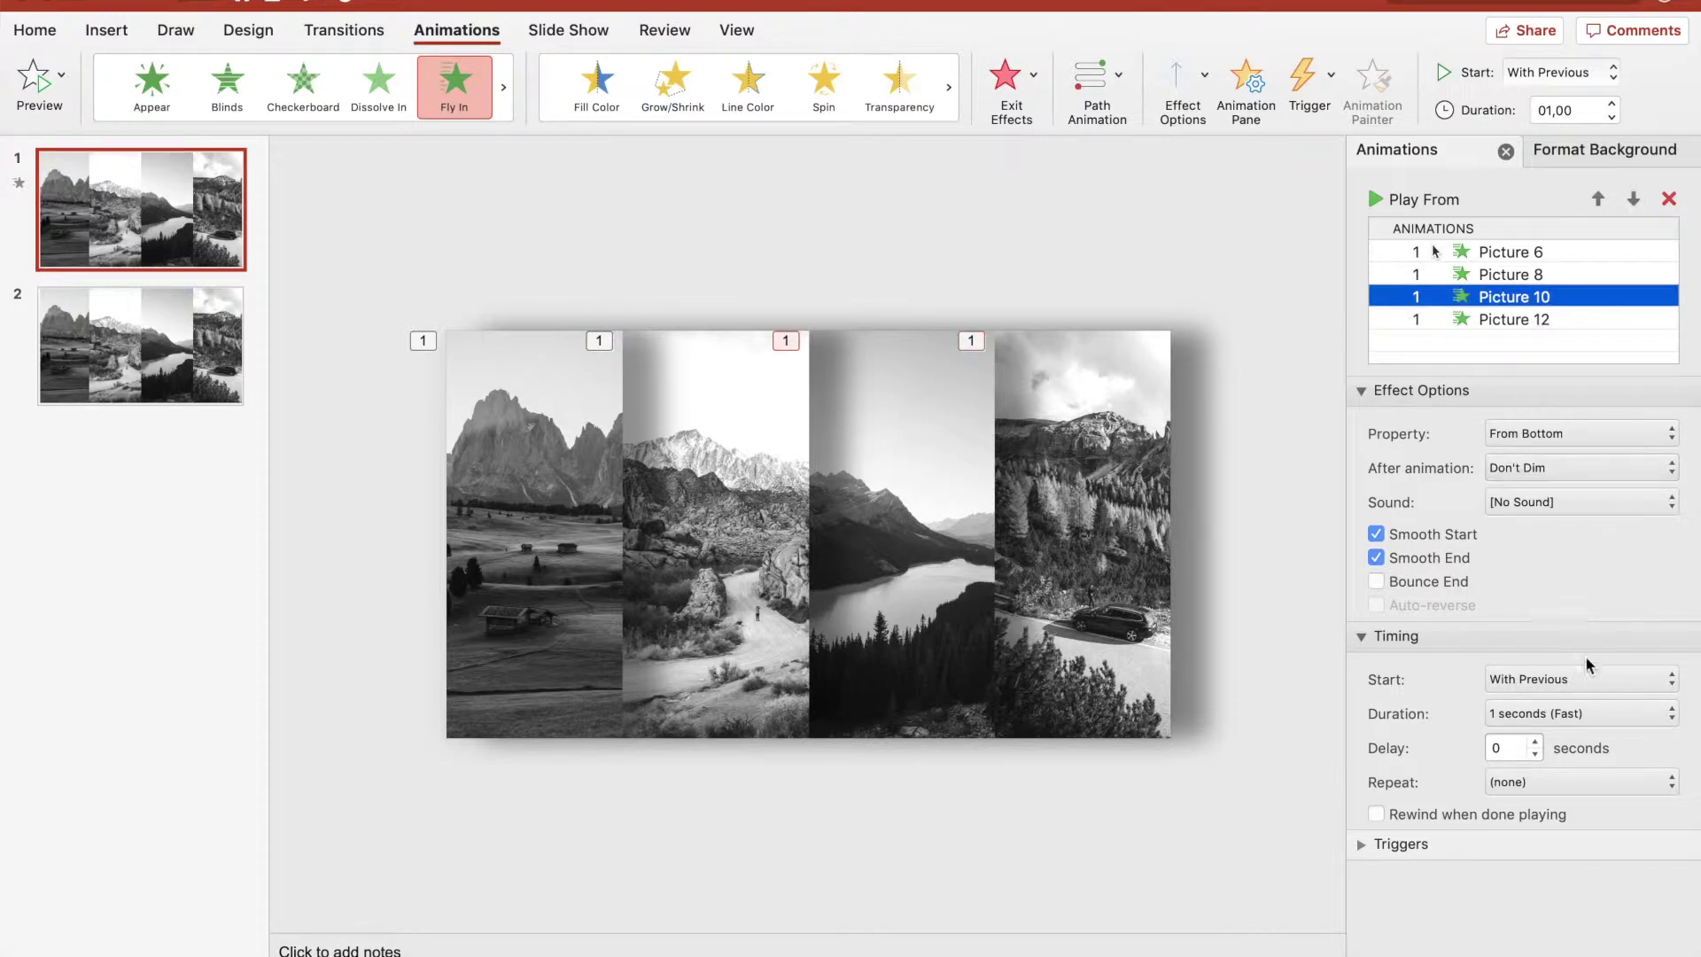
click(1506, 748)
text(,)
key(Return)
Delay Picture 12 by 1,05 seconds and preview the staggered fly-in sequence
click(1533, 321)
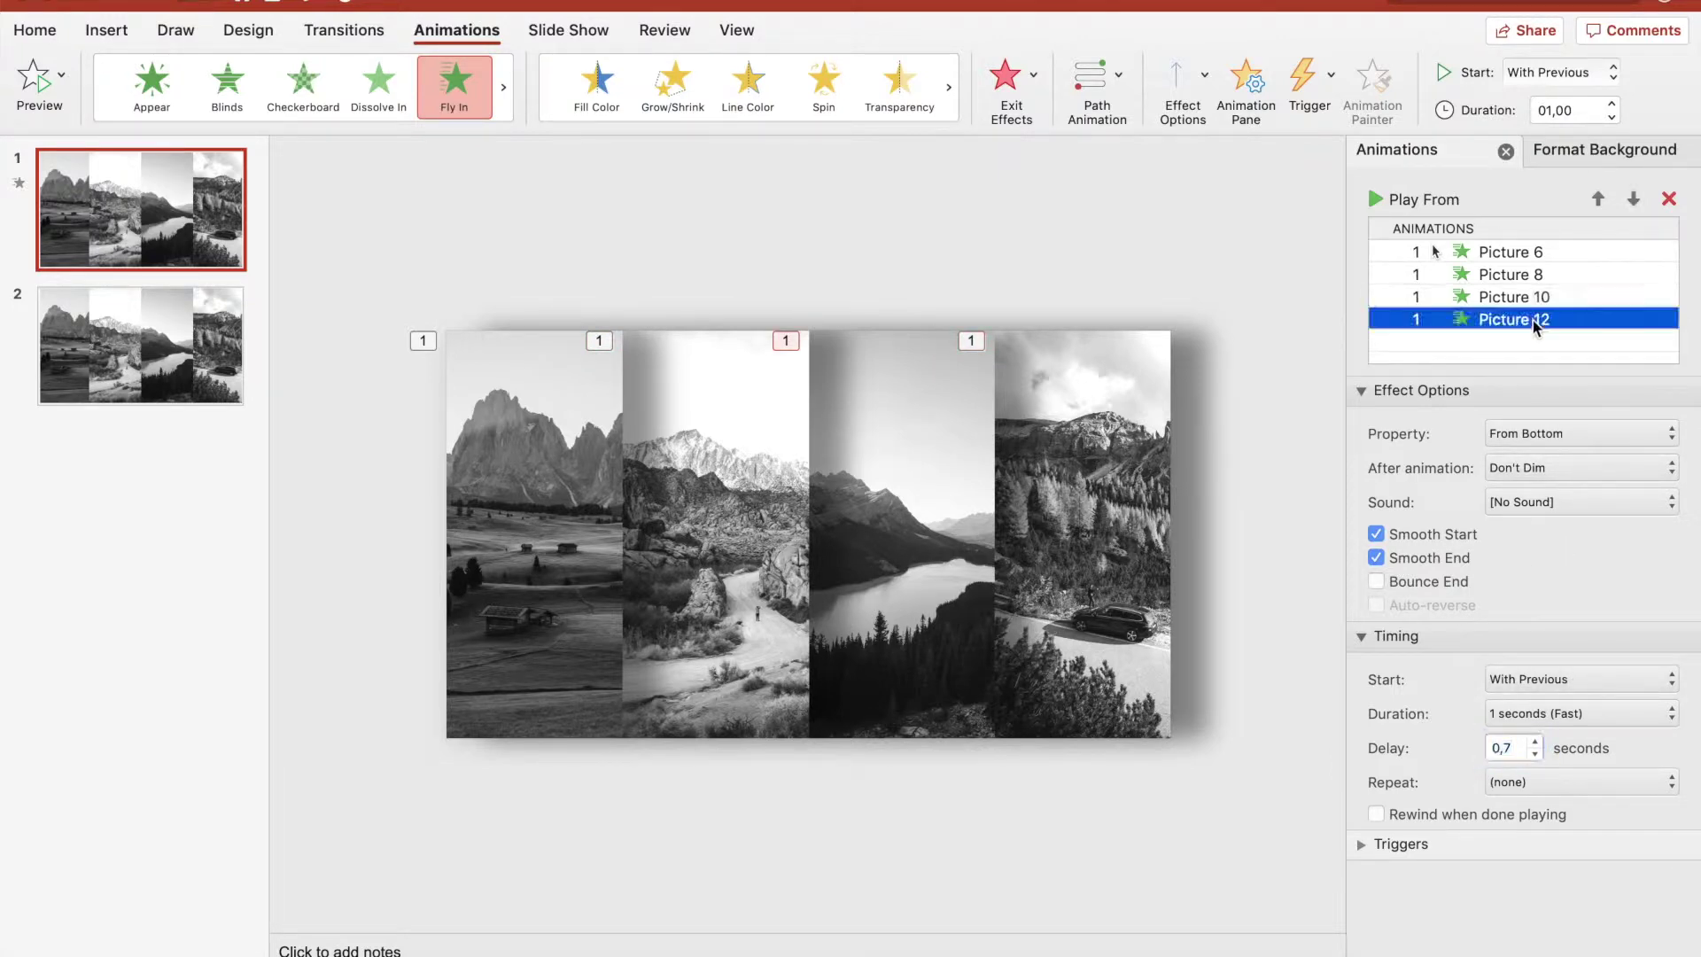
click(1502, 749)
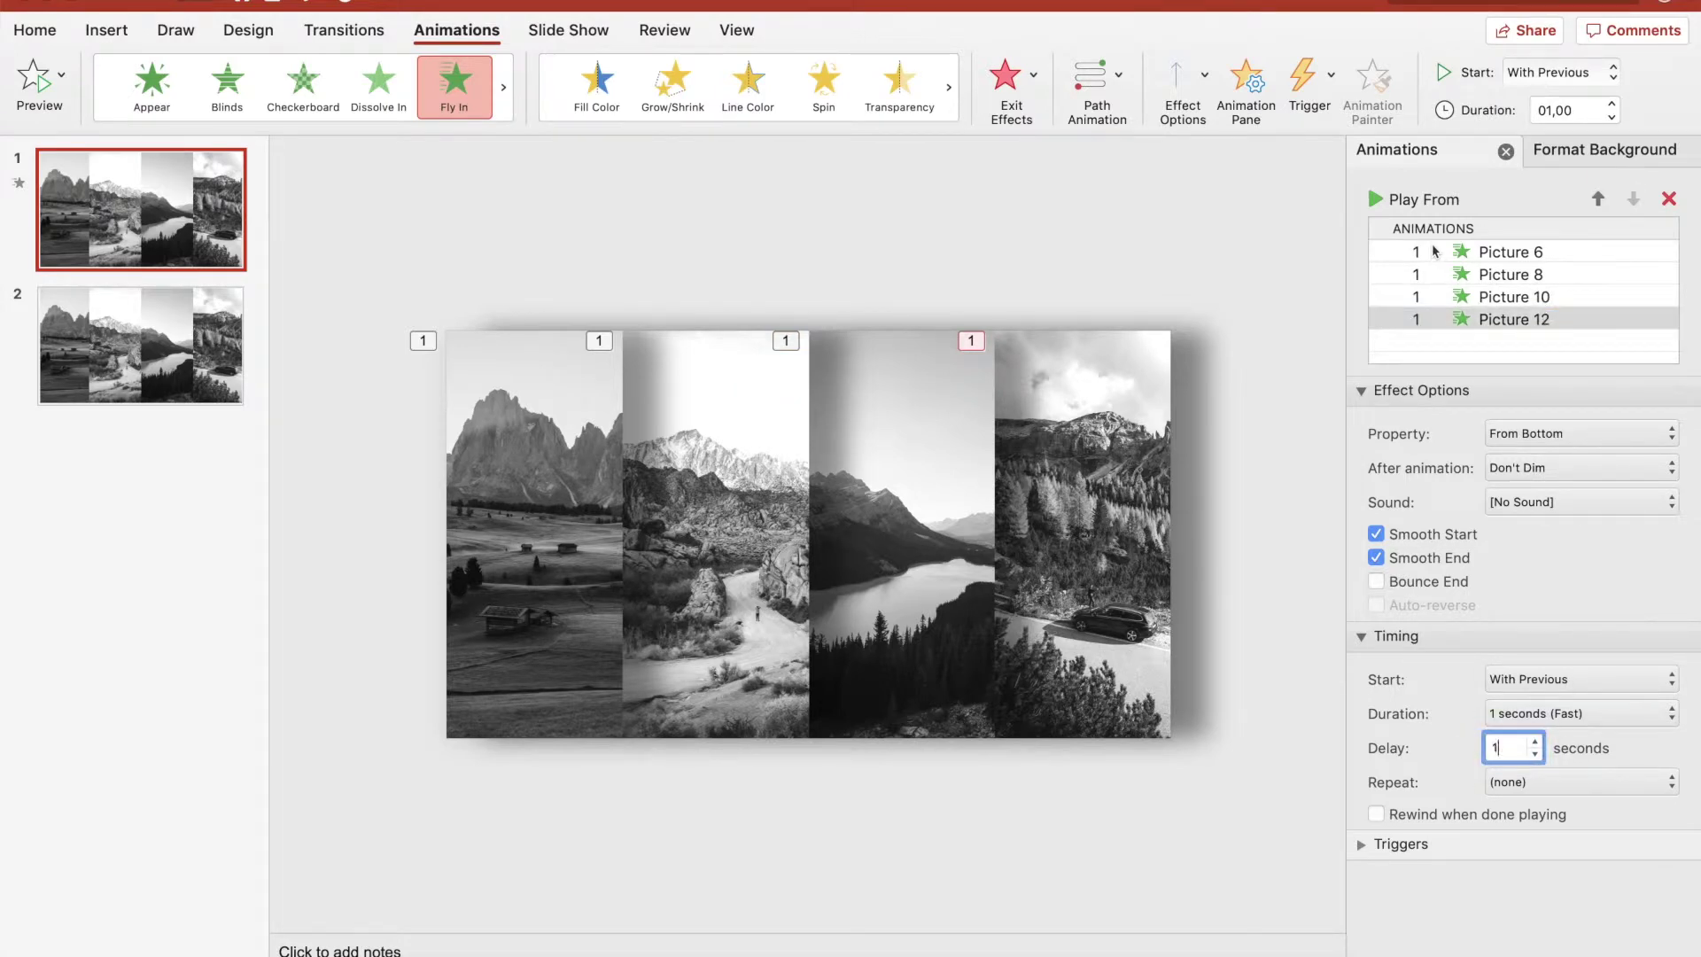
key(Return)
click(1375, 199)
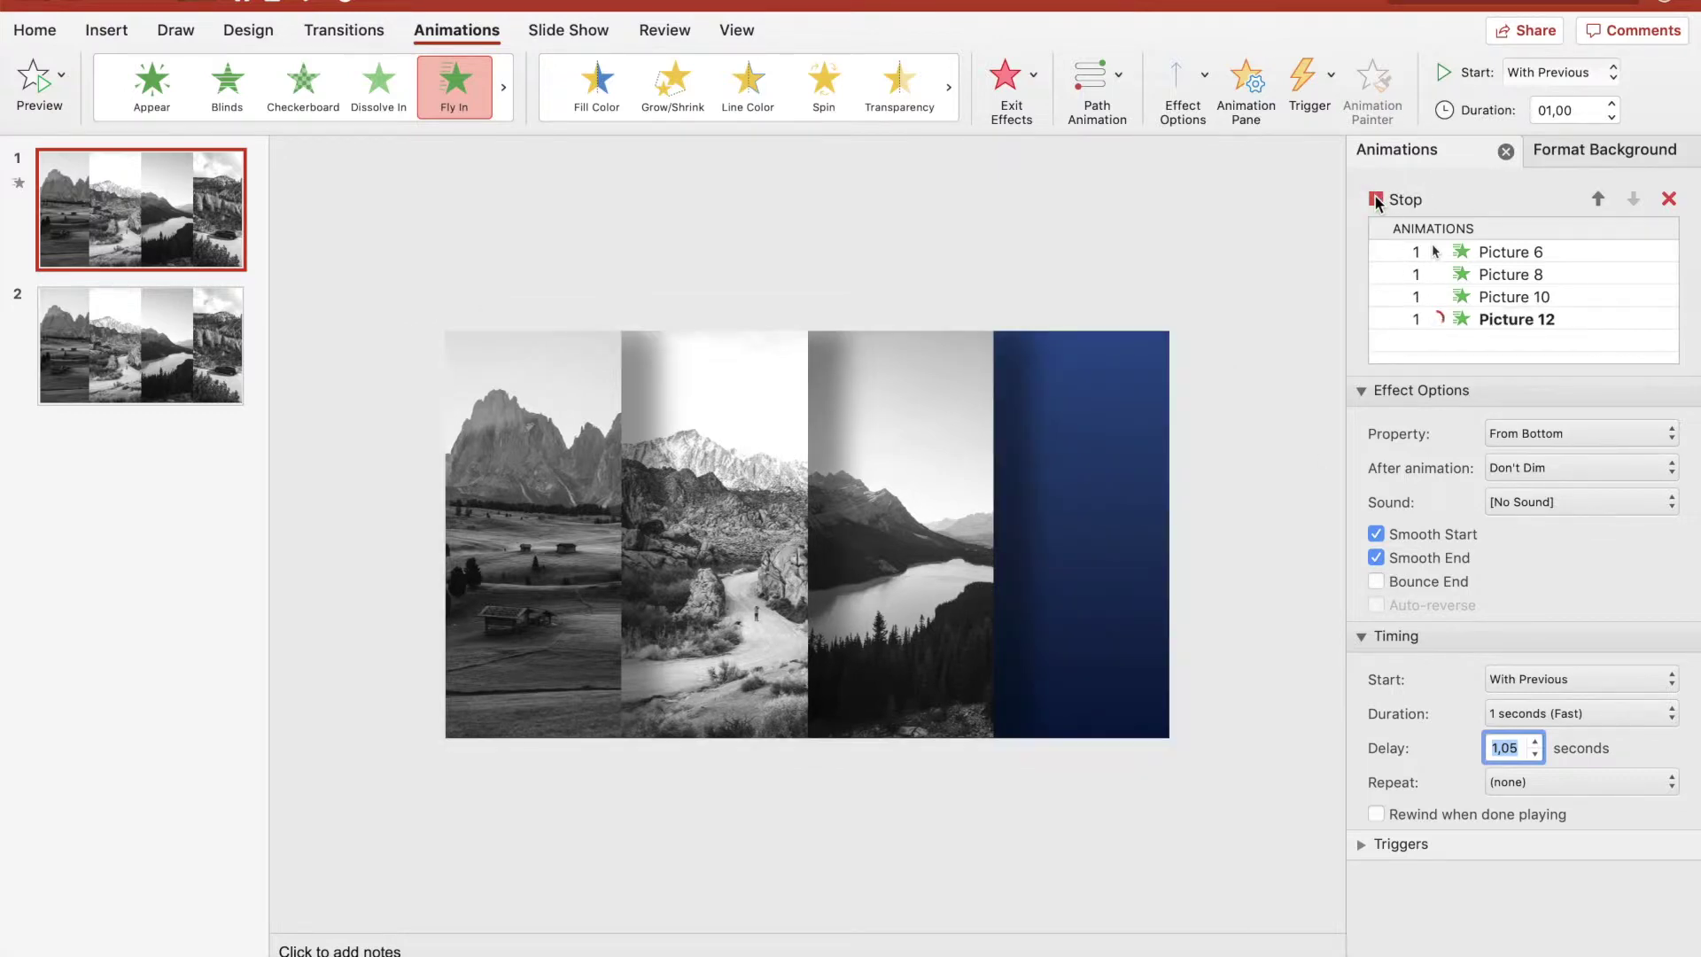
click(1499, 253)
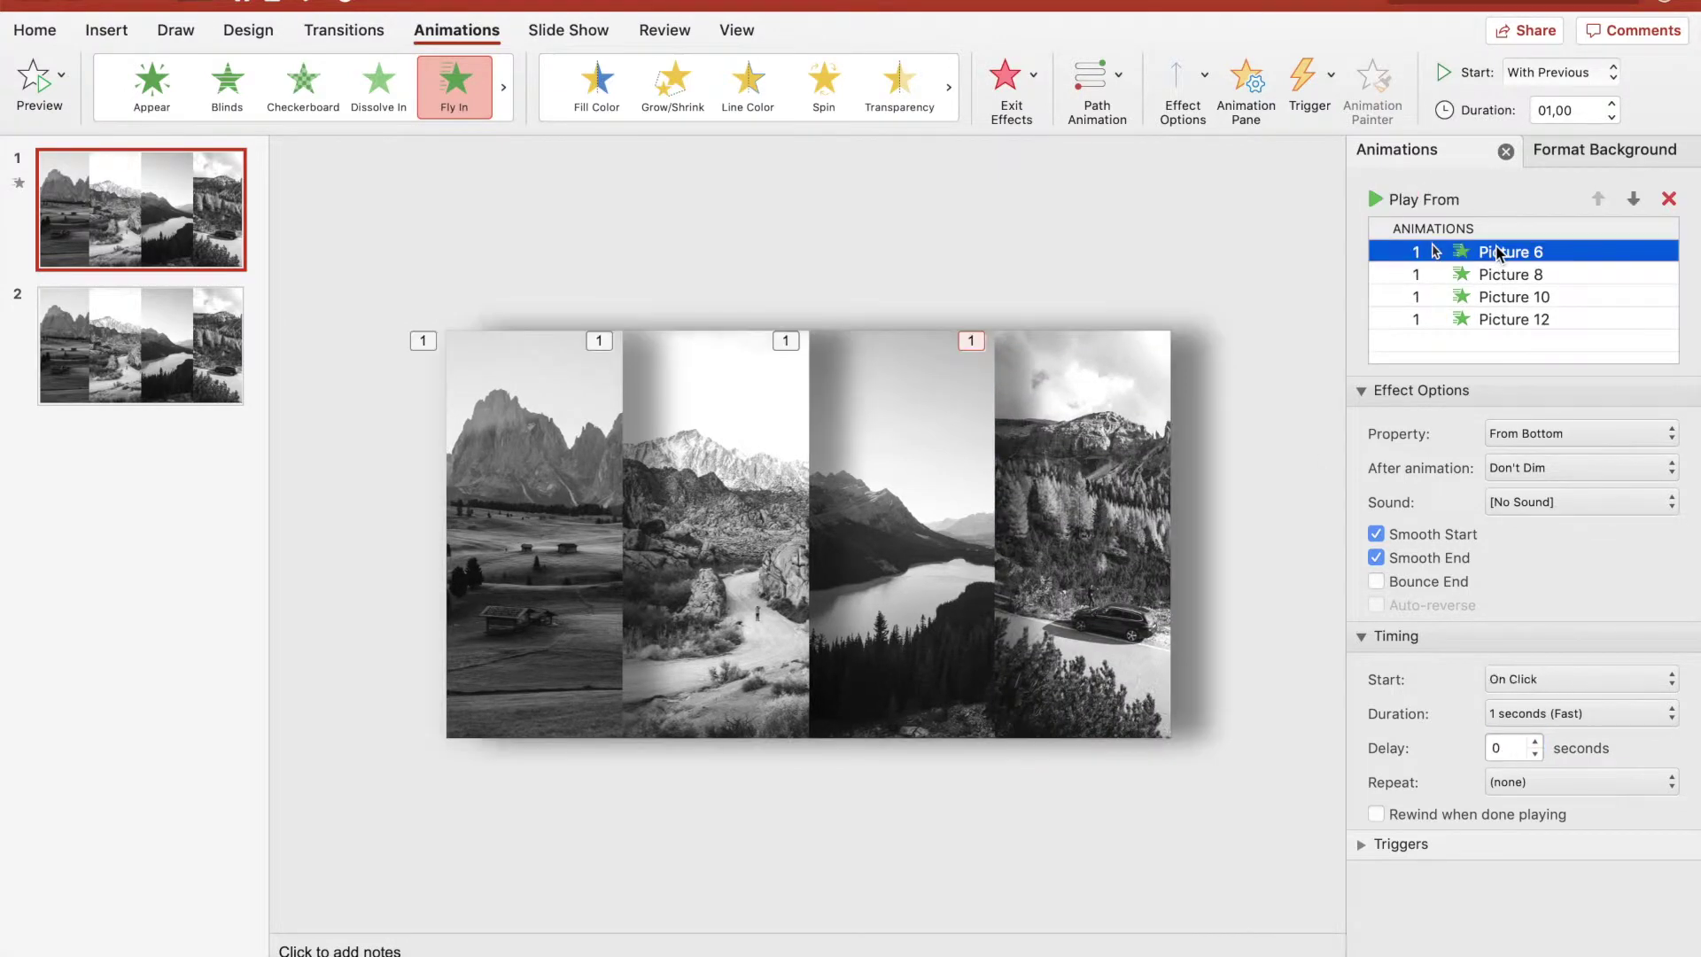
click(1379, 197)
key(super+shift+Return)
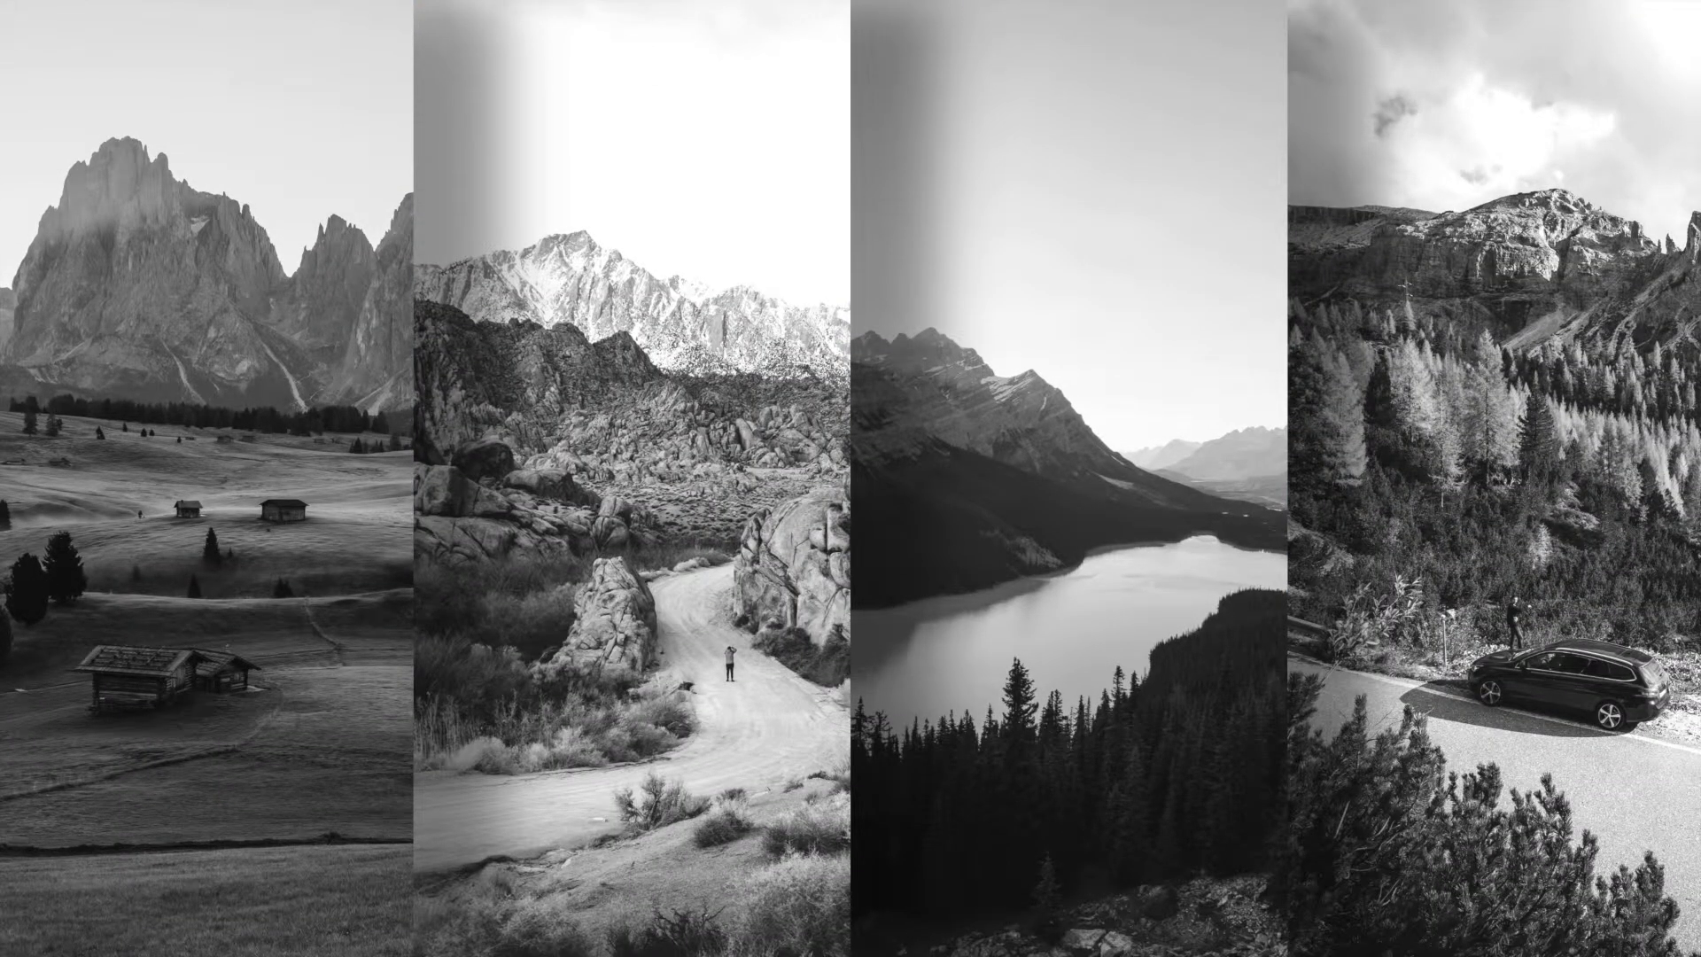
key(Escape)
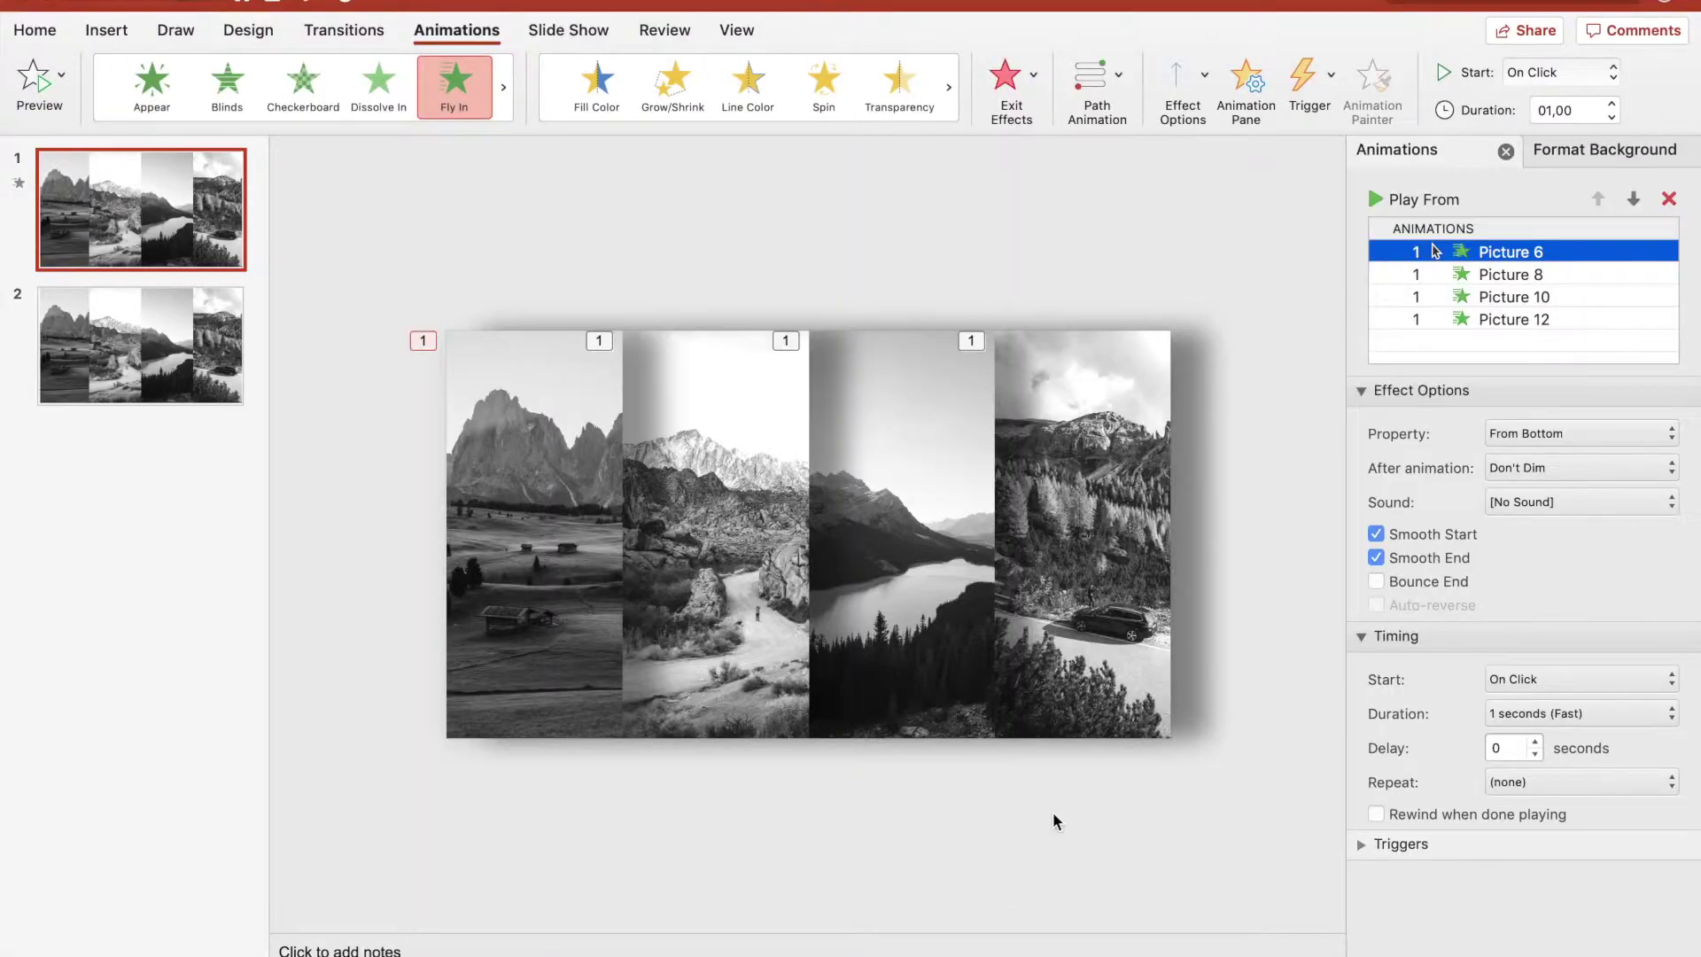
click(204, 328)
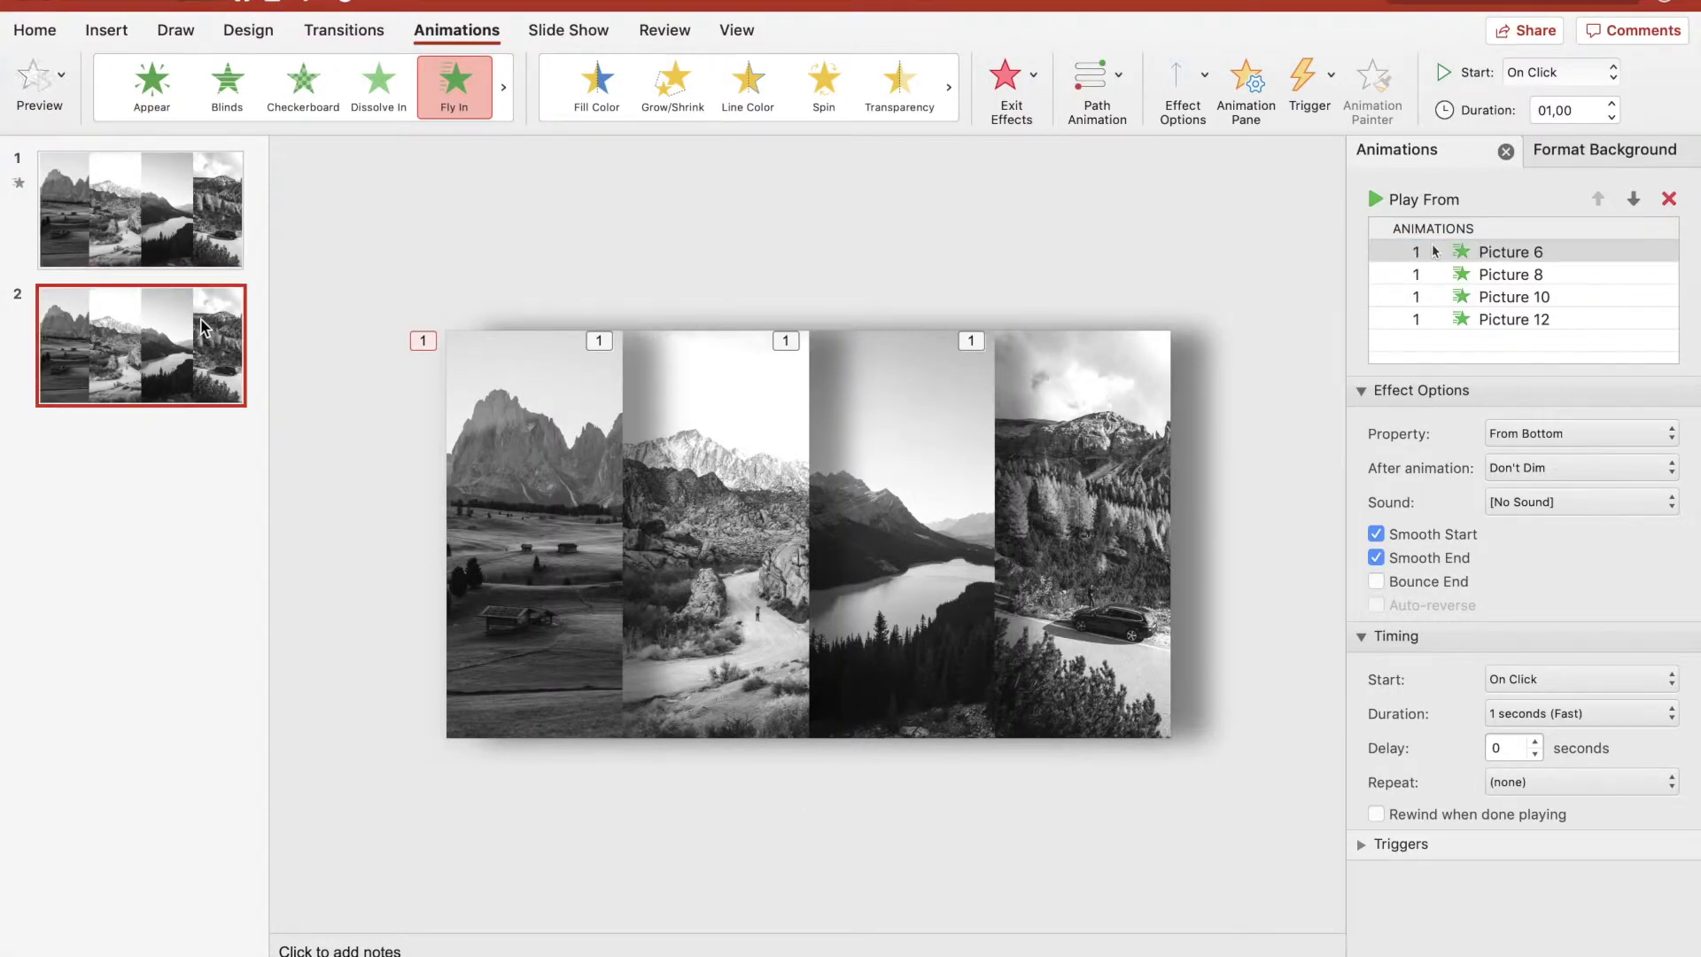
click(179, 239)
click(181, 237)
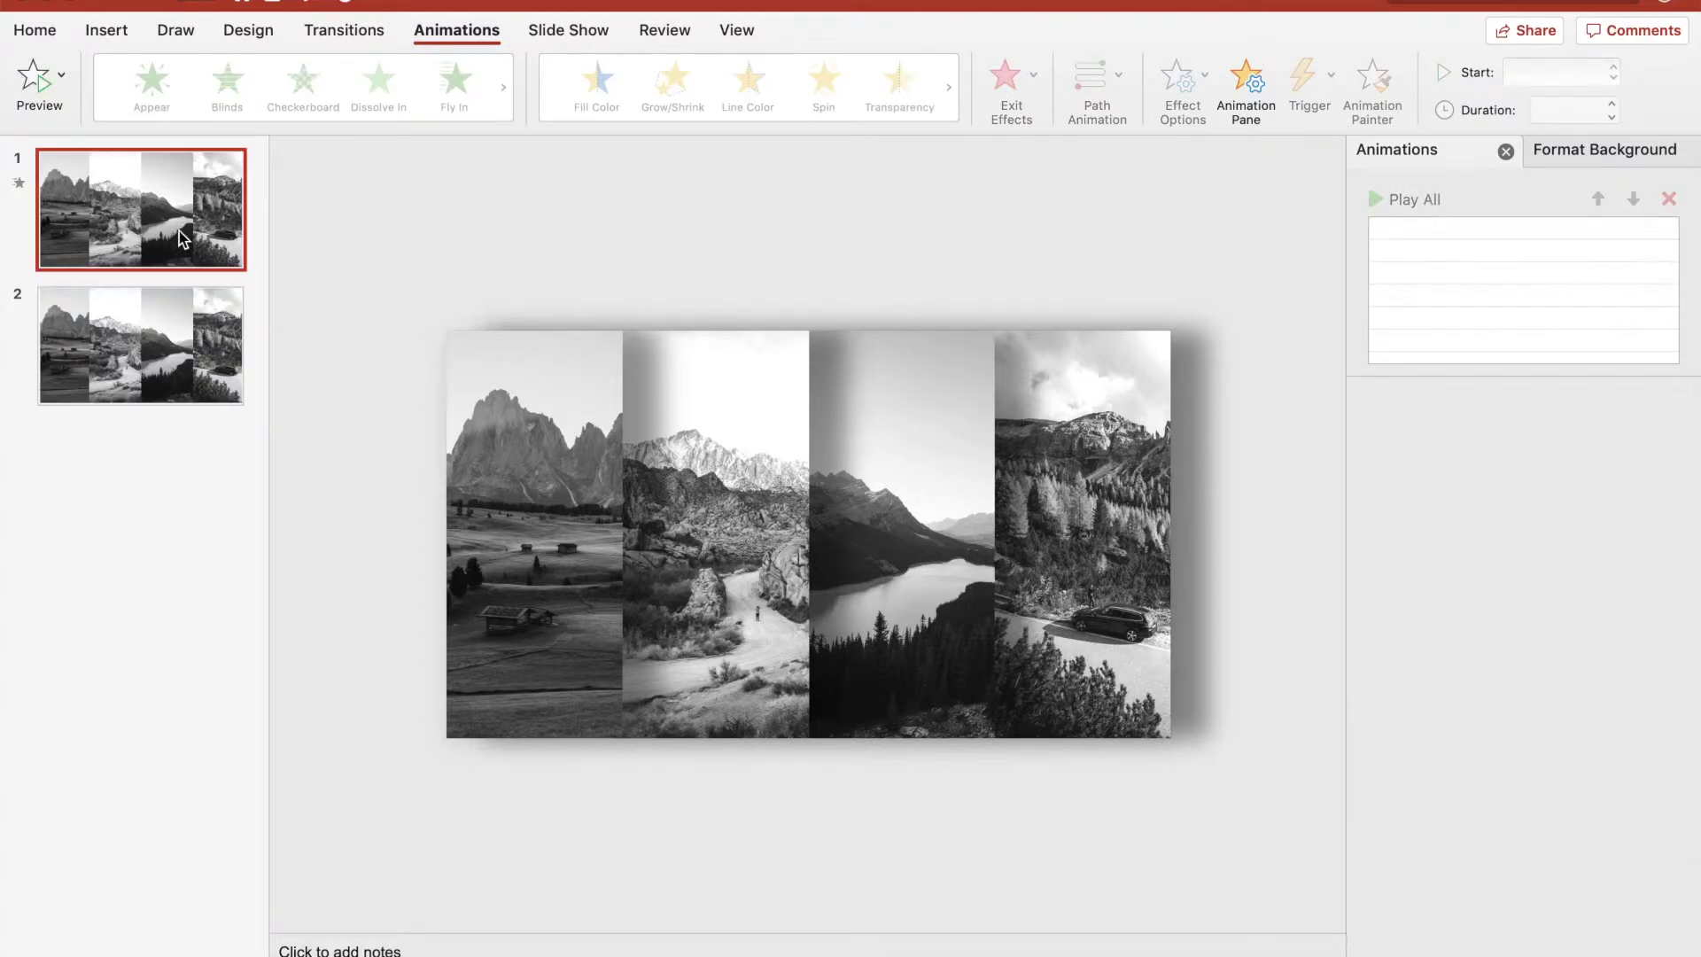
On slide 2, crop the right car photo to a 3,94 cm strip and move the lake photo right
click(174, 383)
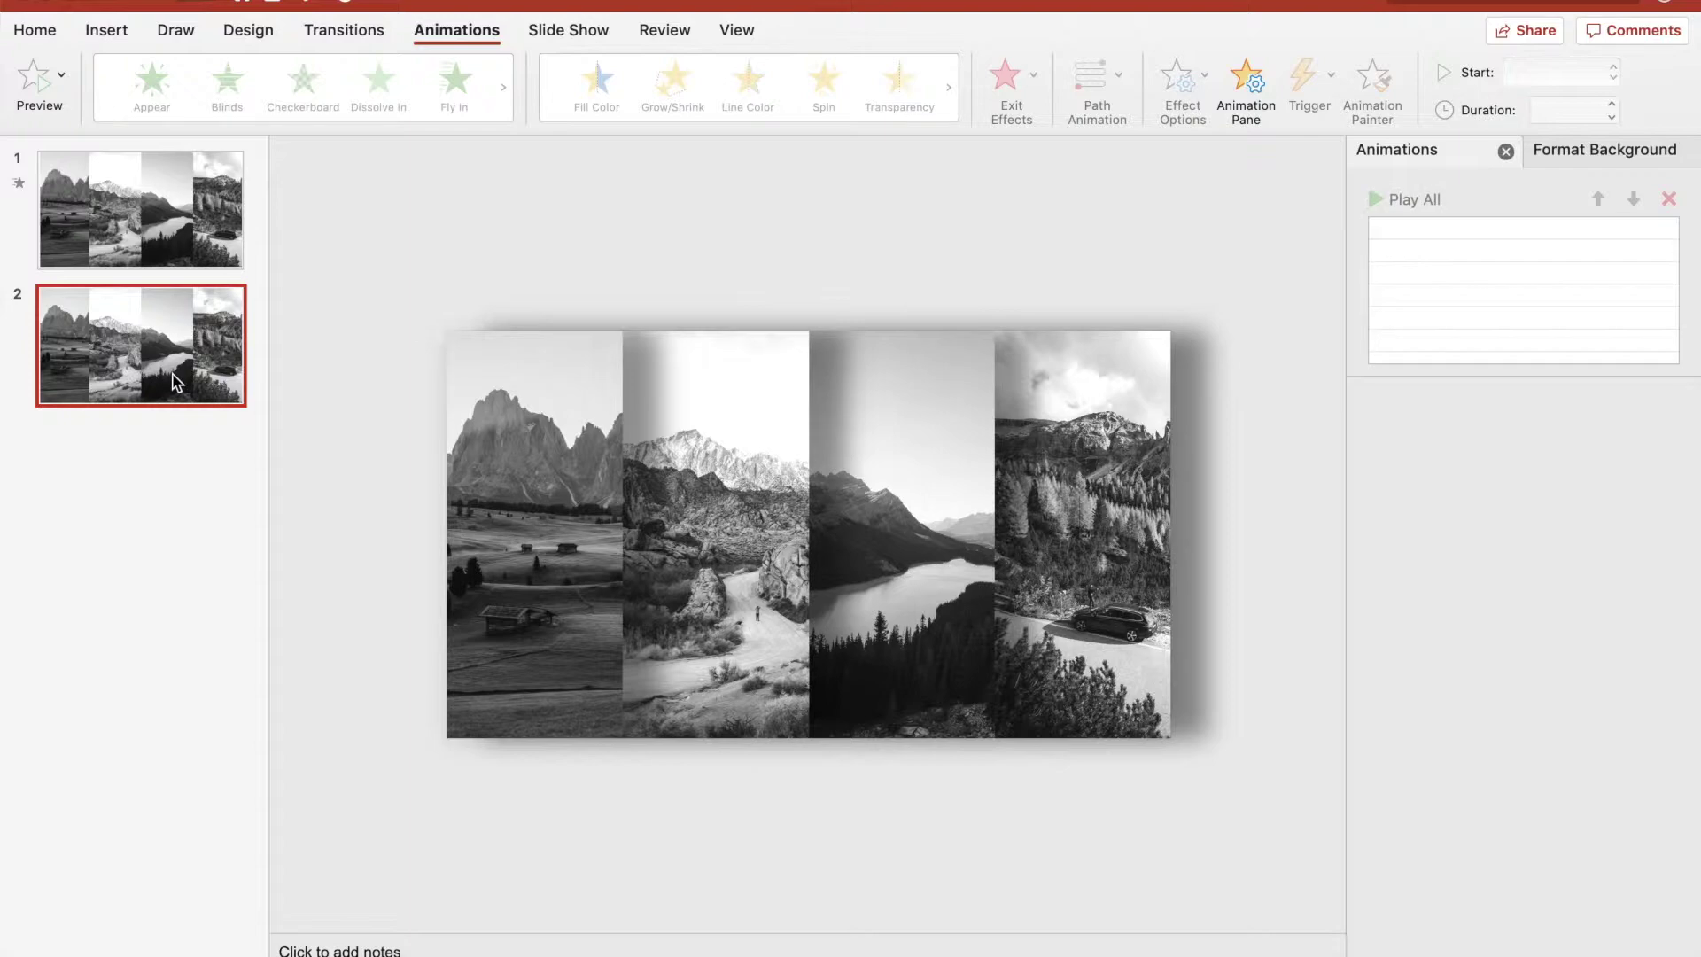
click(1051, 549)
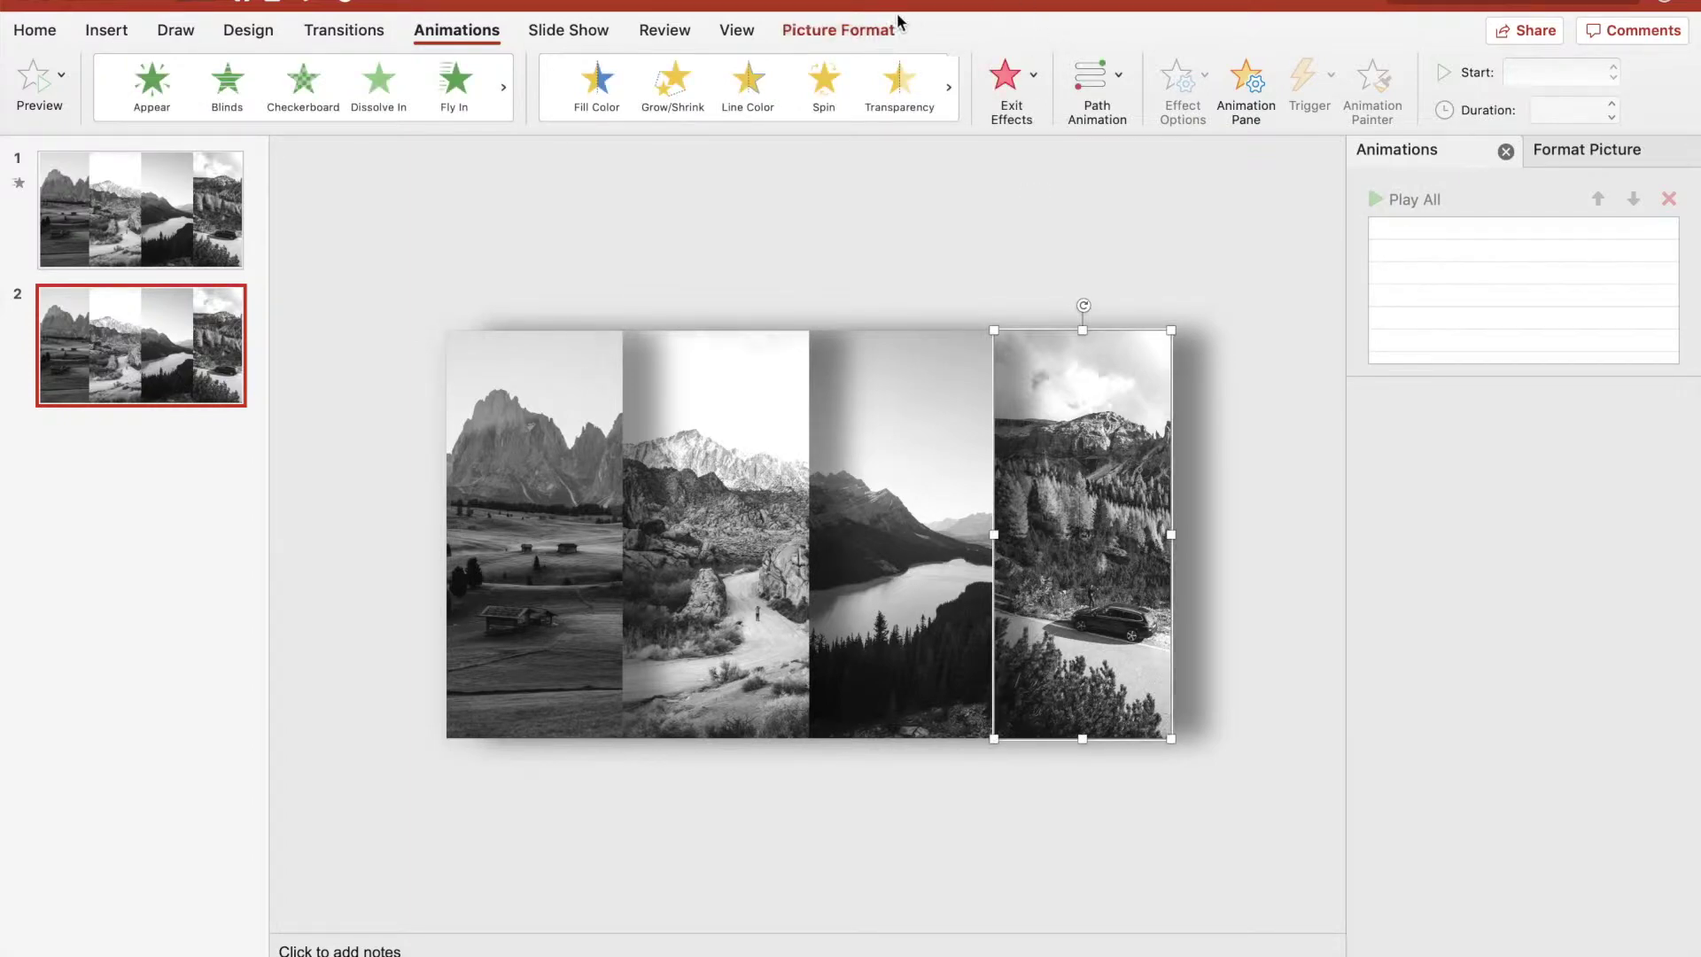
click(850, 32)
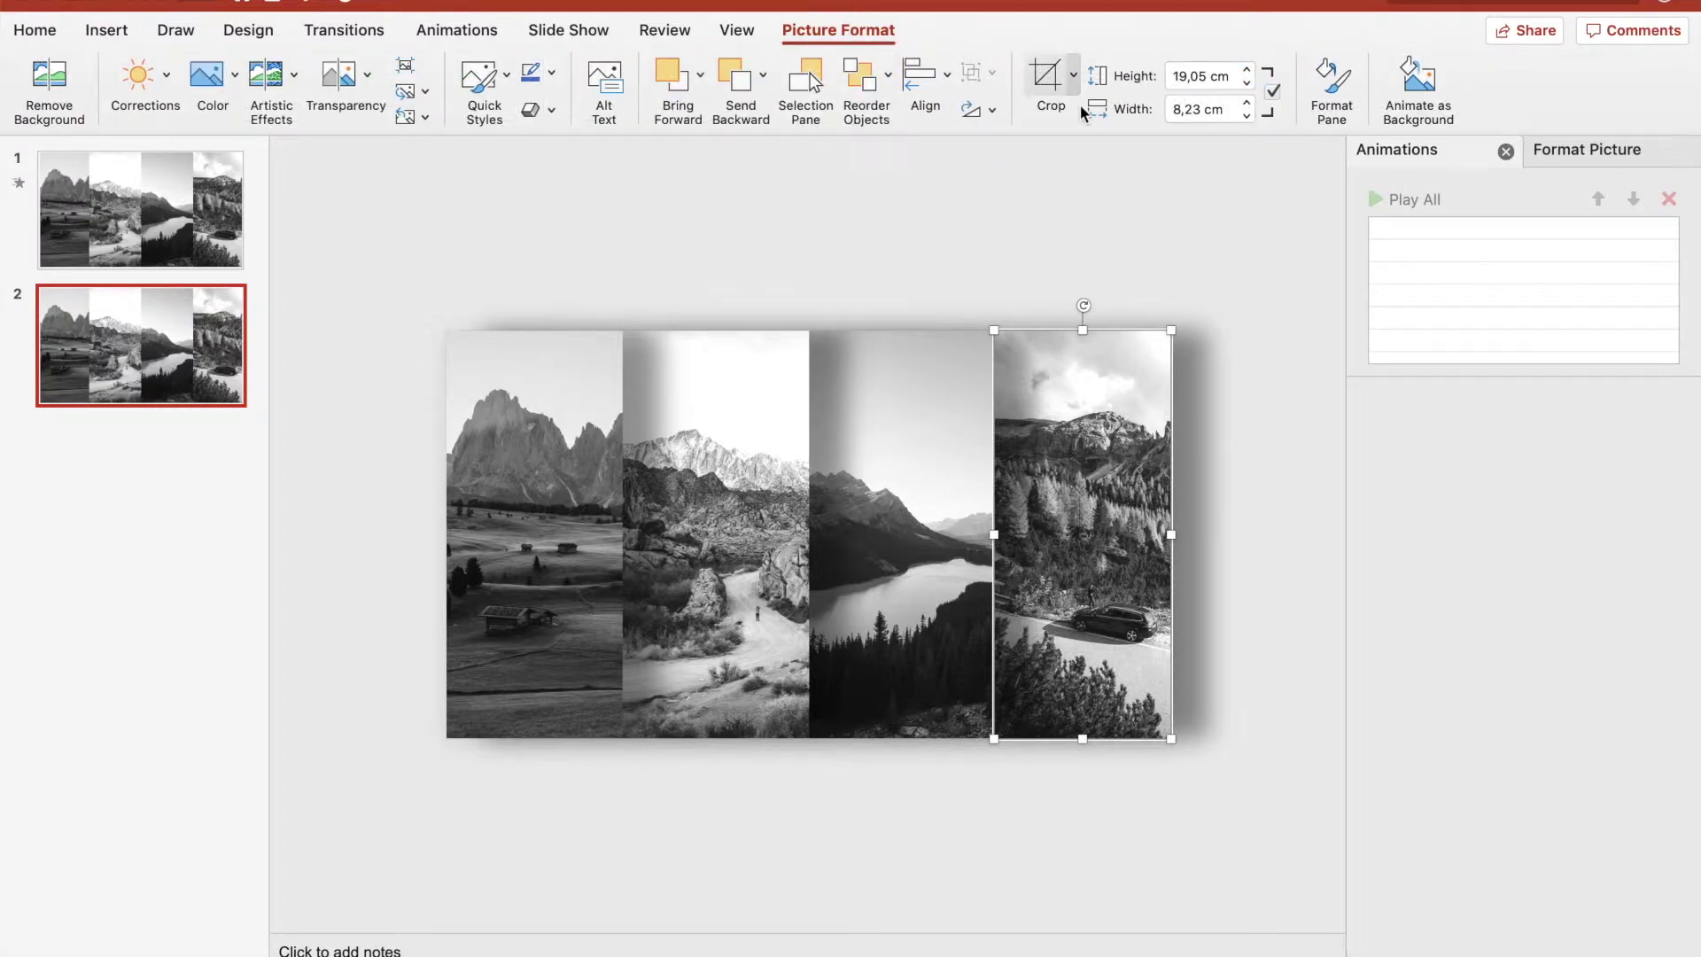
click(1051, 78)
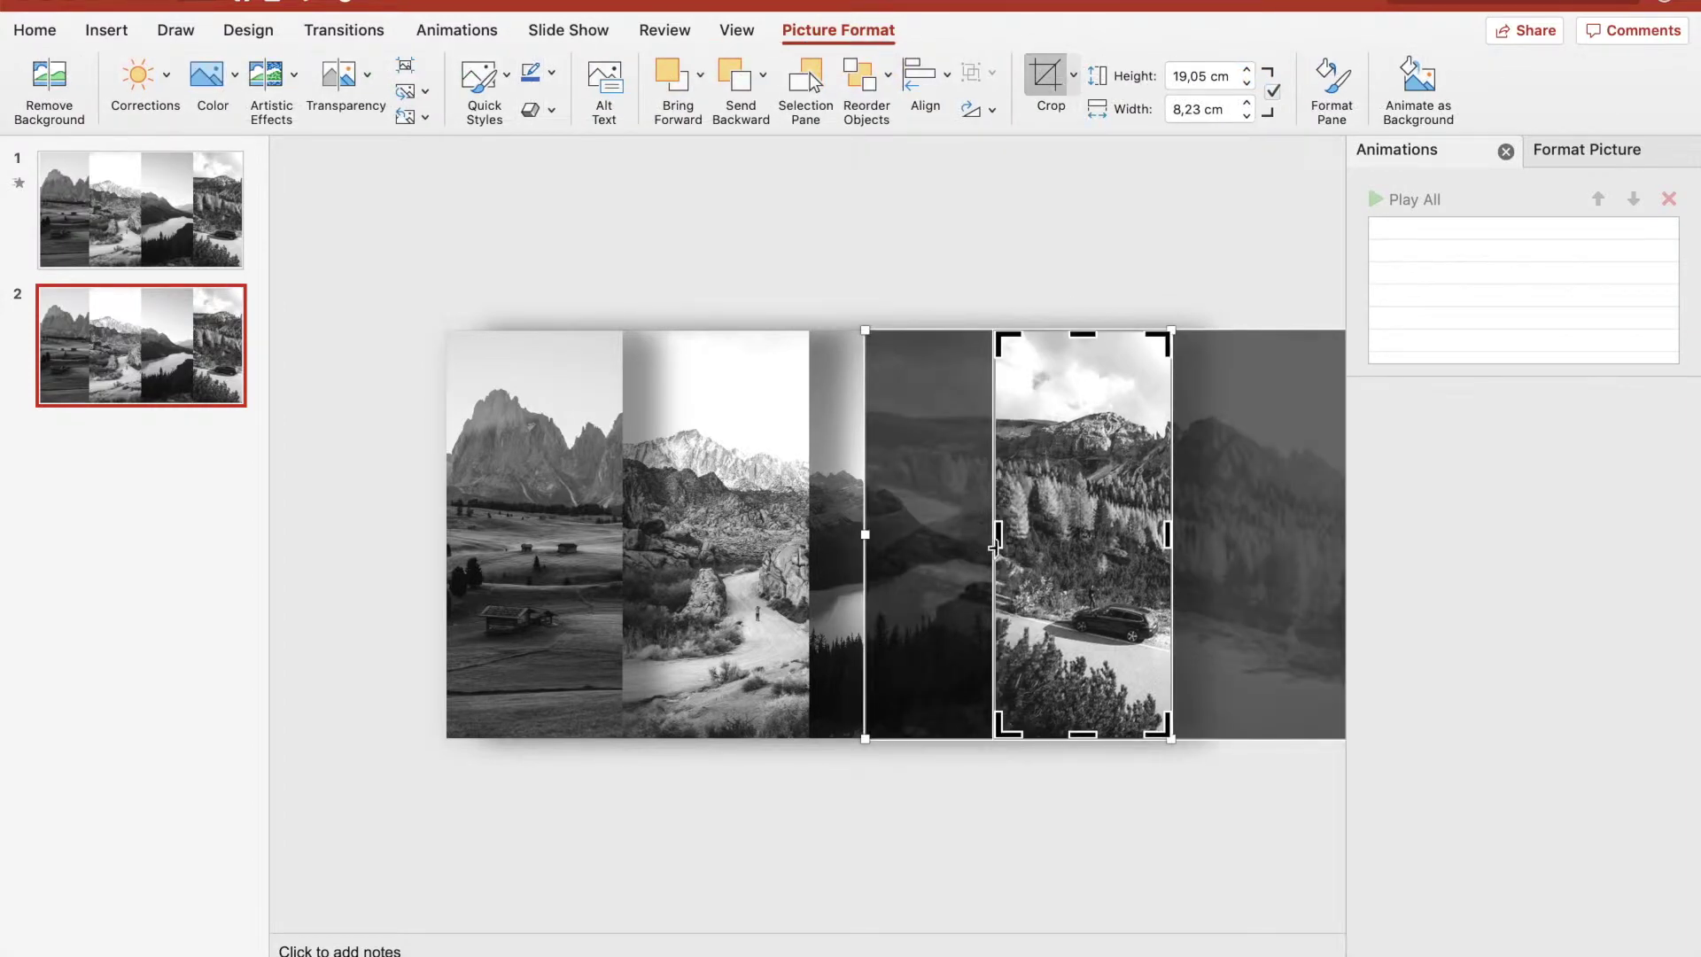
drag(1001, 536, 1089, 546)
drag(1140, 622, 1150, 624)
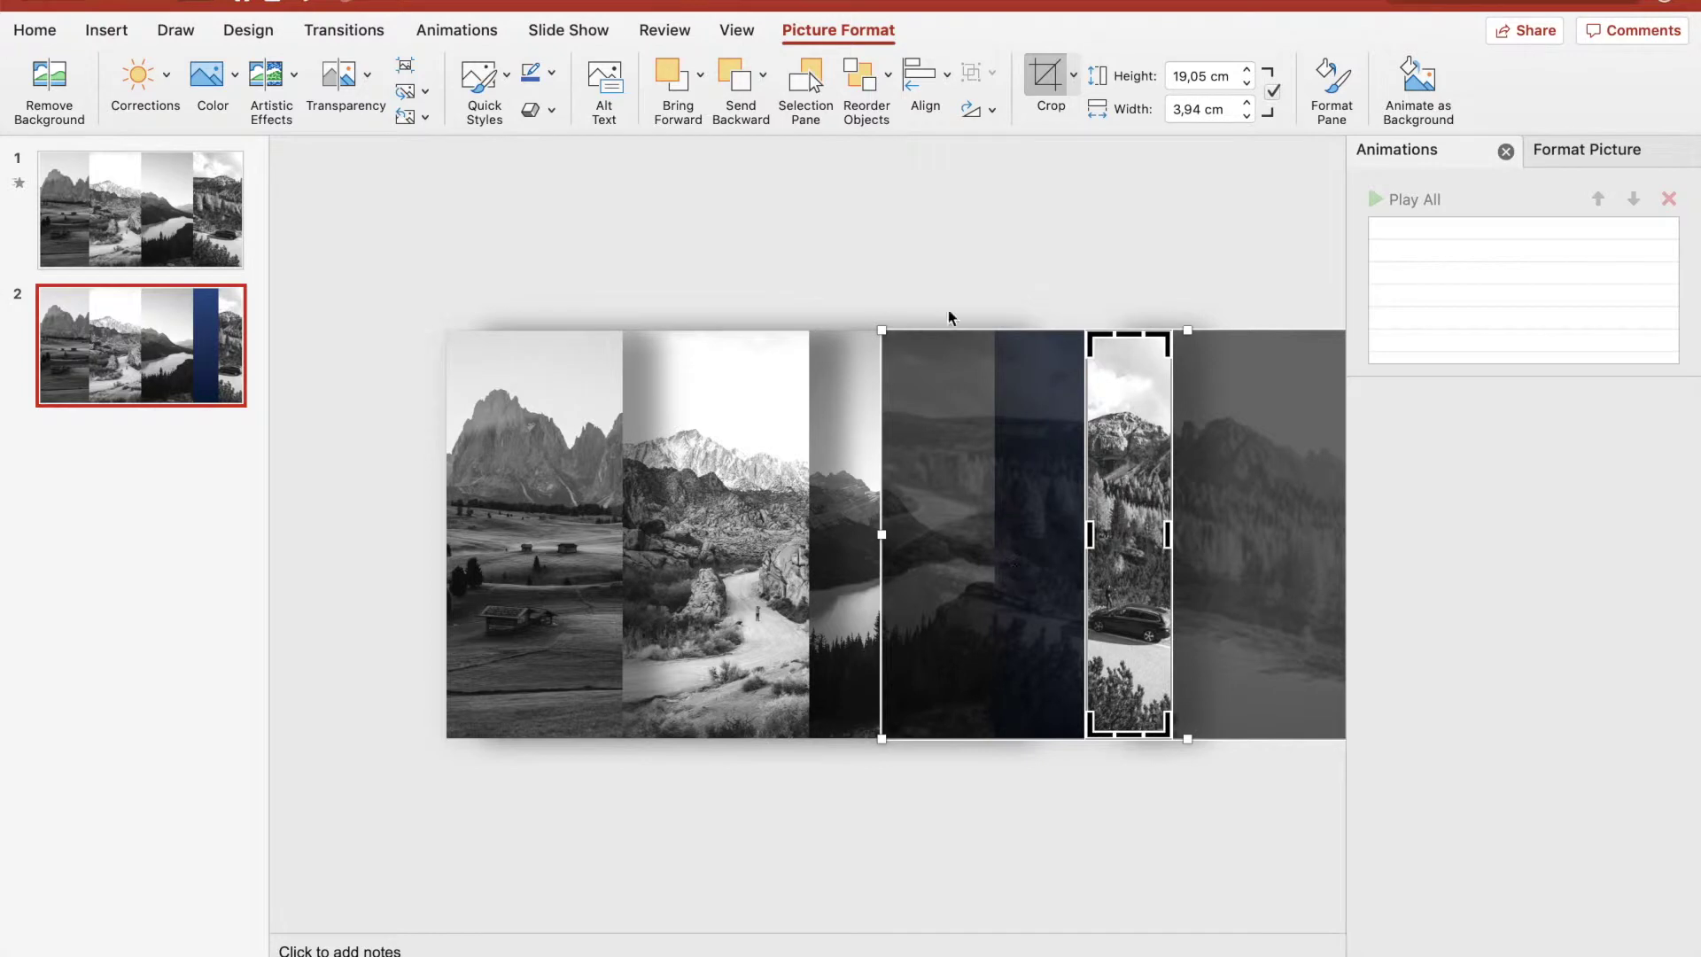
click(1034, 82)
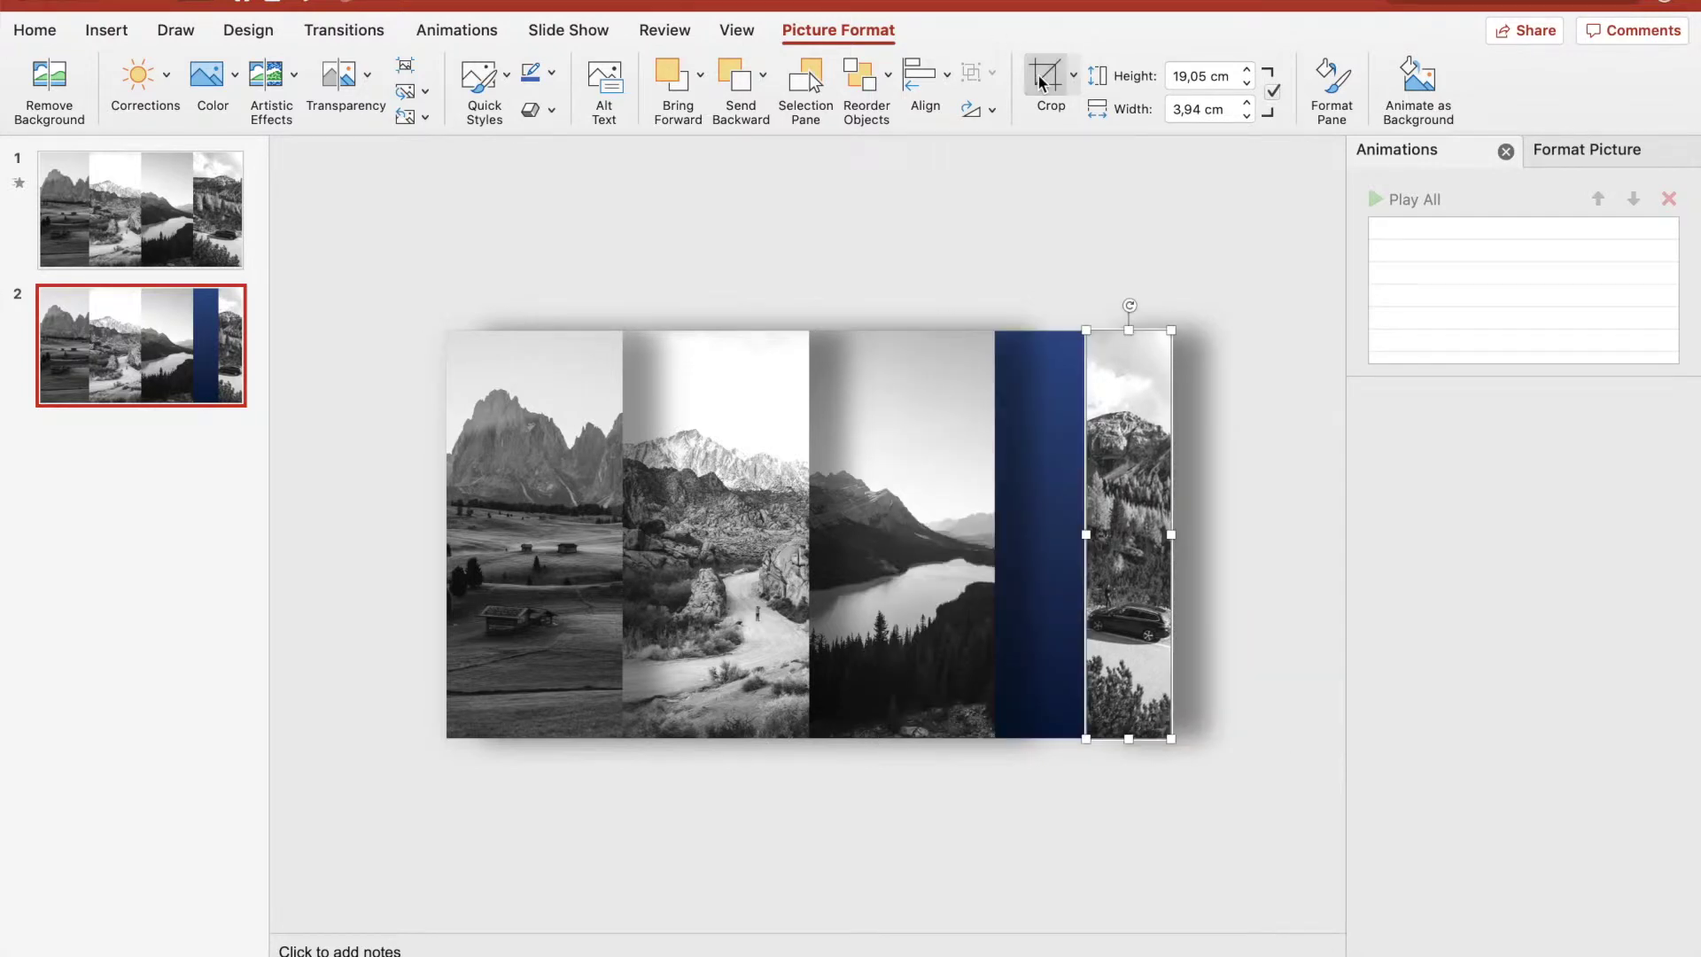
click(938, 536)
drag(905, 536, 996, 535)
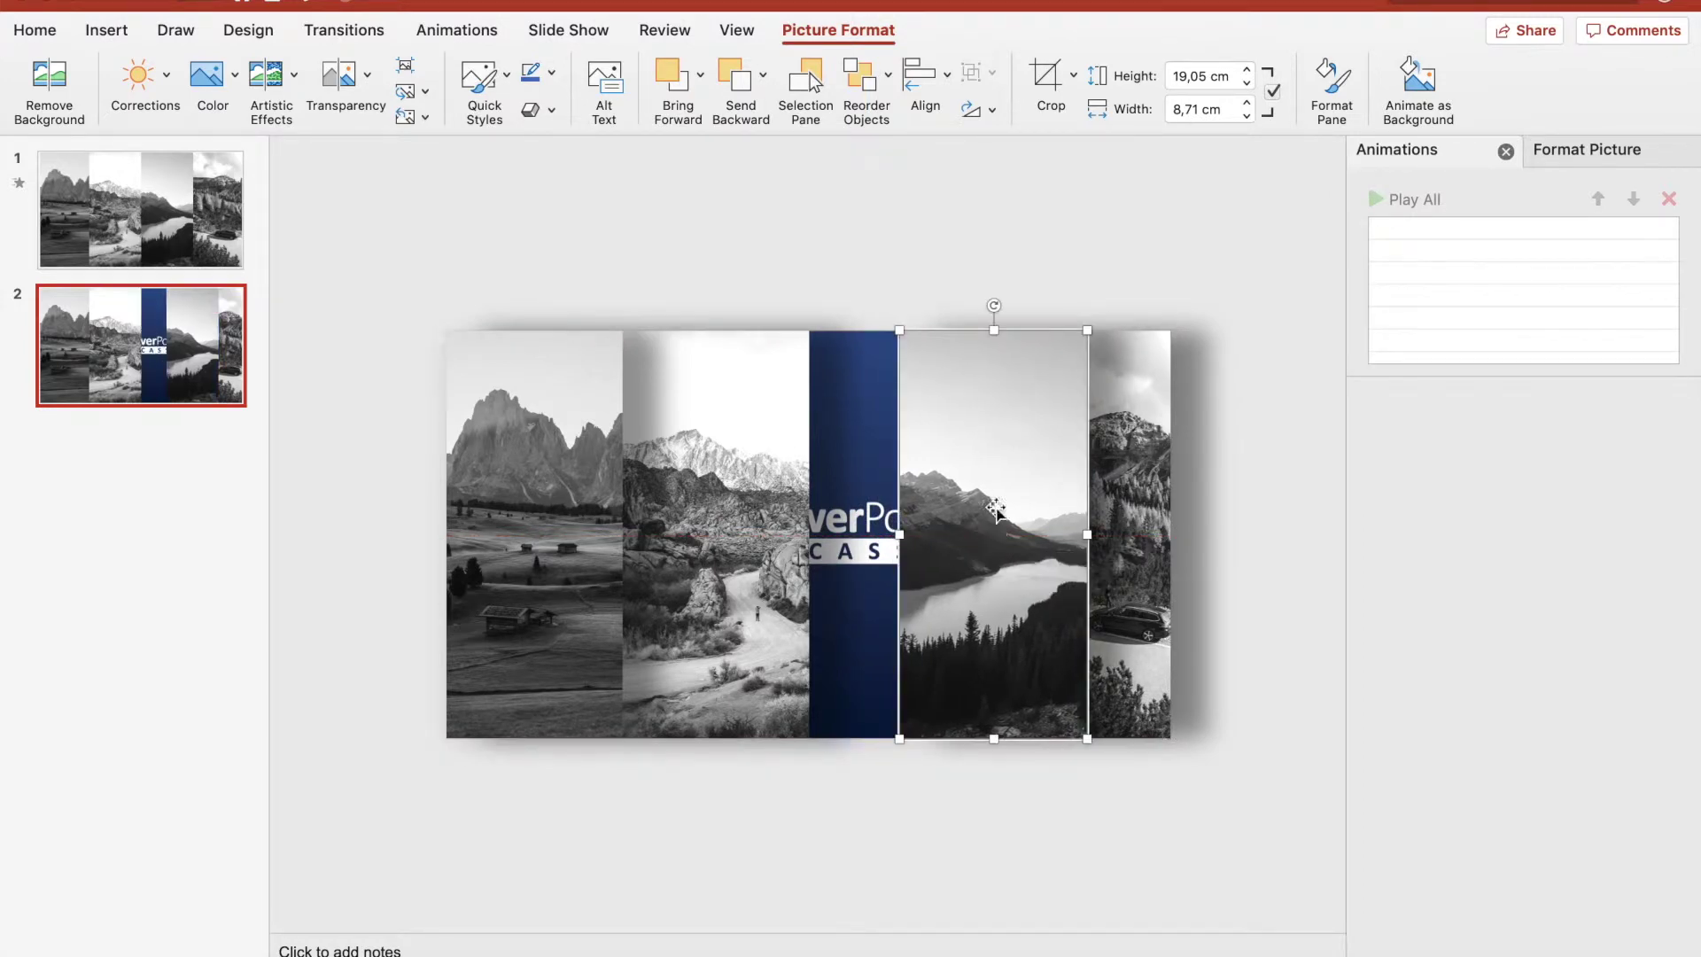
Crop the lake photo down to a 4,29 cm strip
click(1054, 75)
drag(902, 536, 997, 546)
drag(1044, 636, 1070, 640)
click(1046, 78)
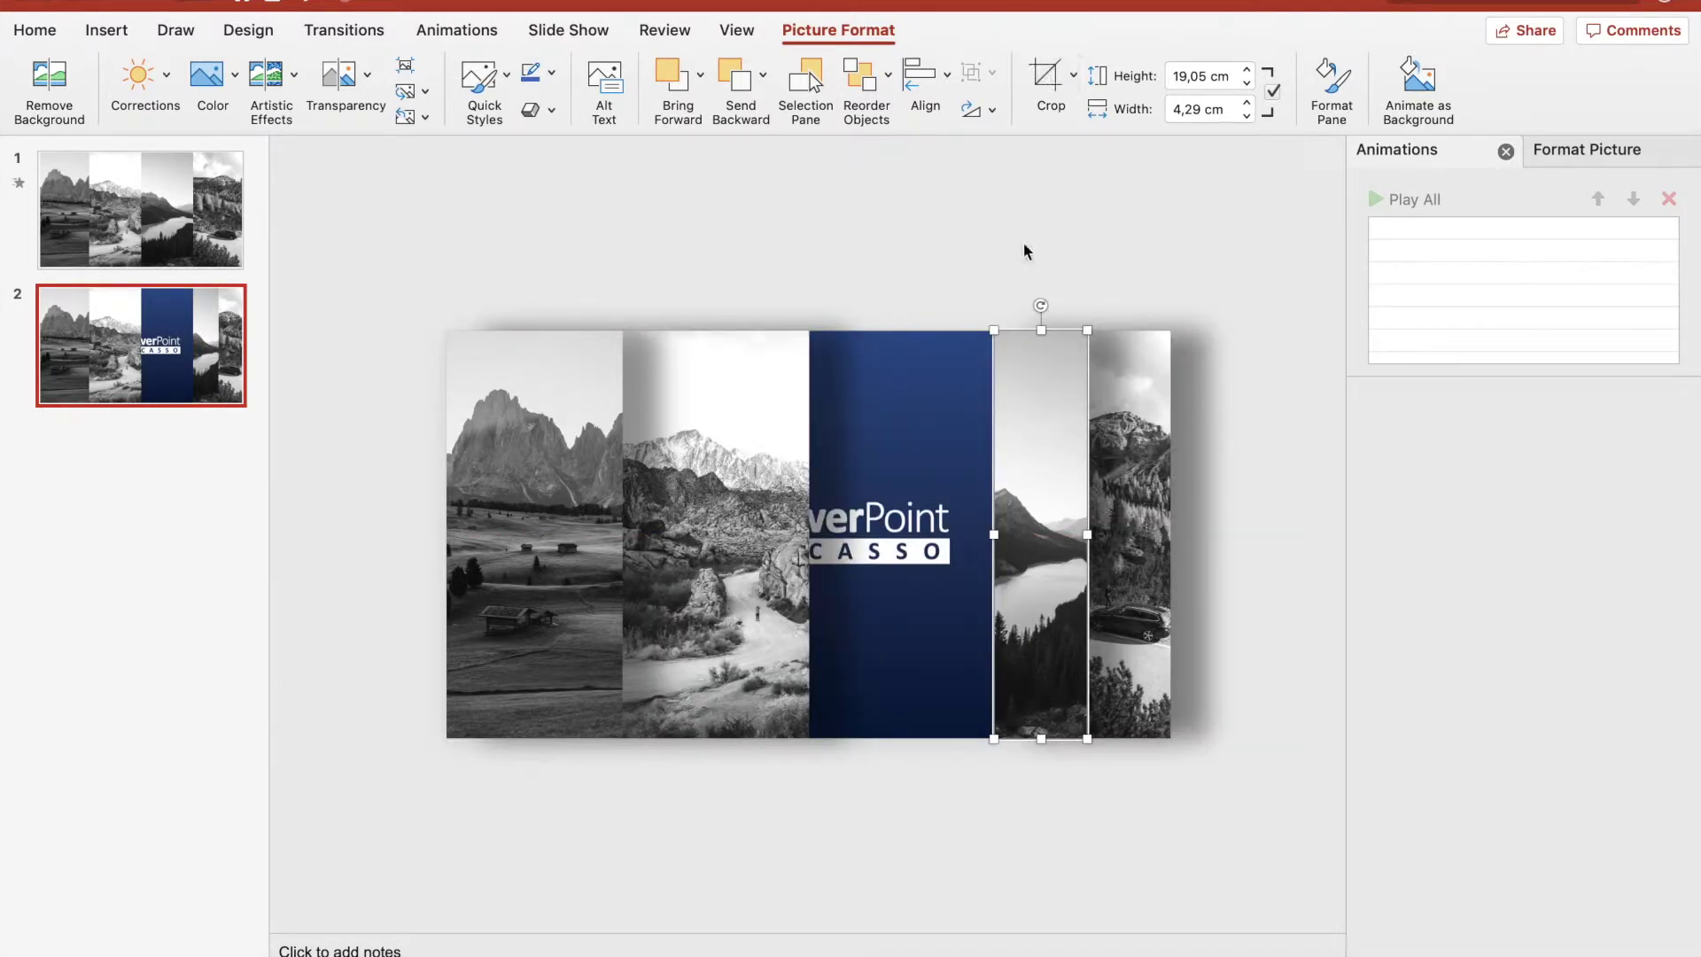
Move the mountain-road photo right past the blue panel and crop it narrower from the left
click(771, 508)
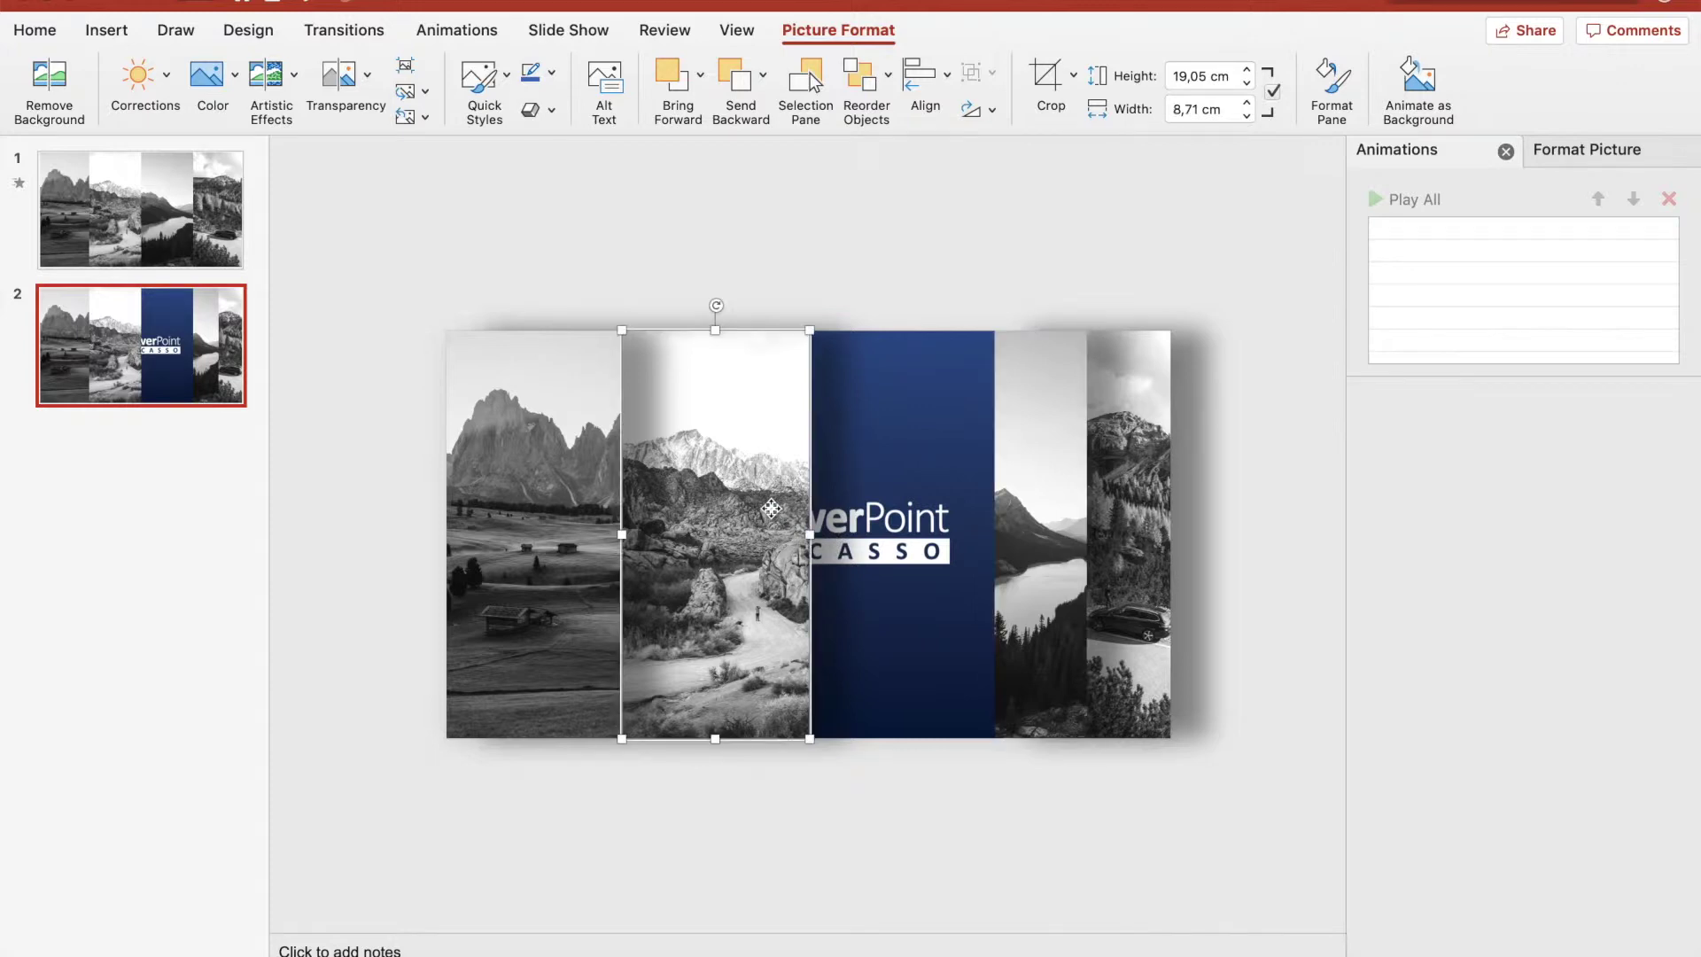
drag(727, 508, 907, 508)
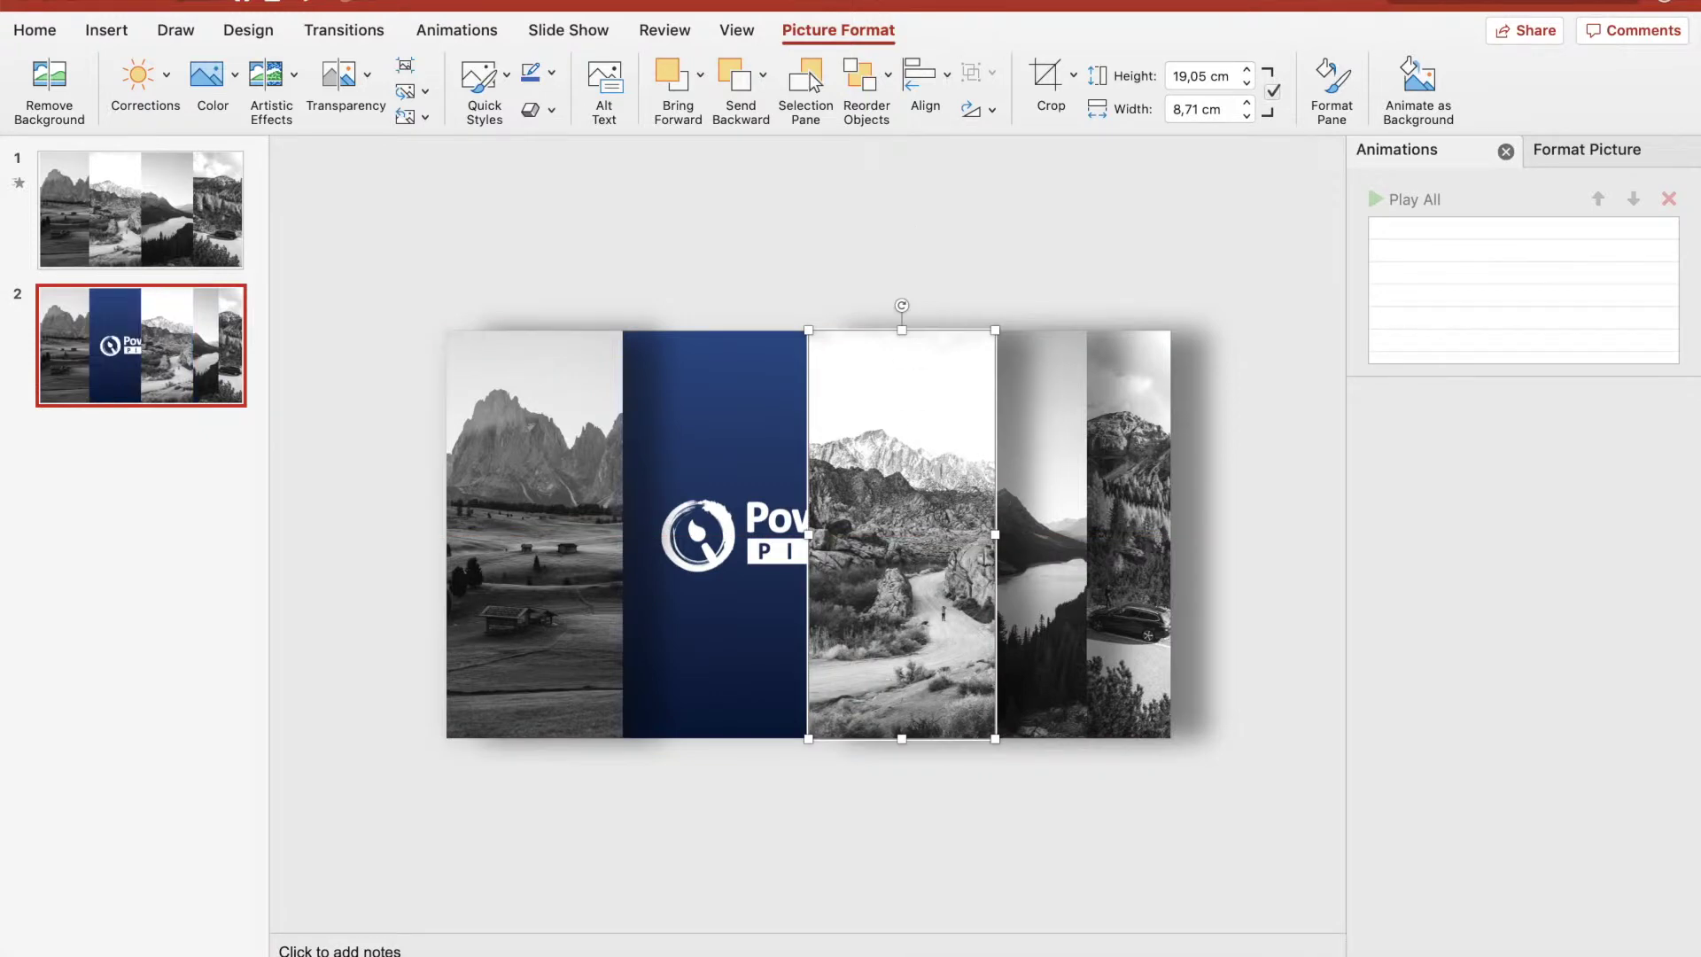
click(1042, 106)
drag(819, 536, 907, 551)
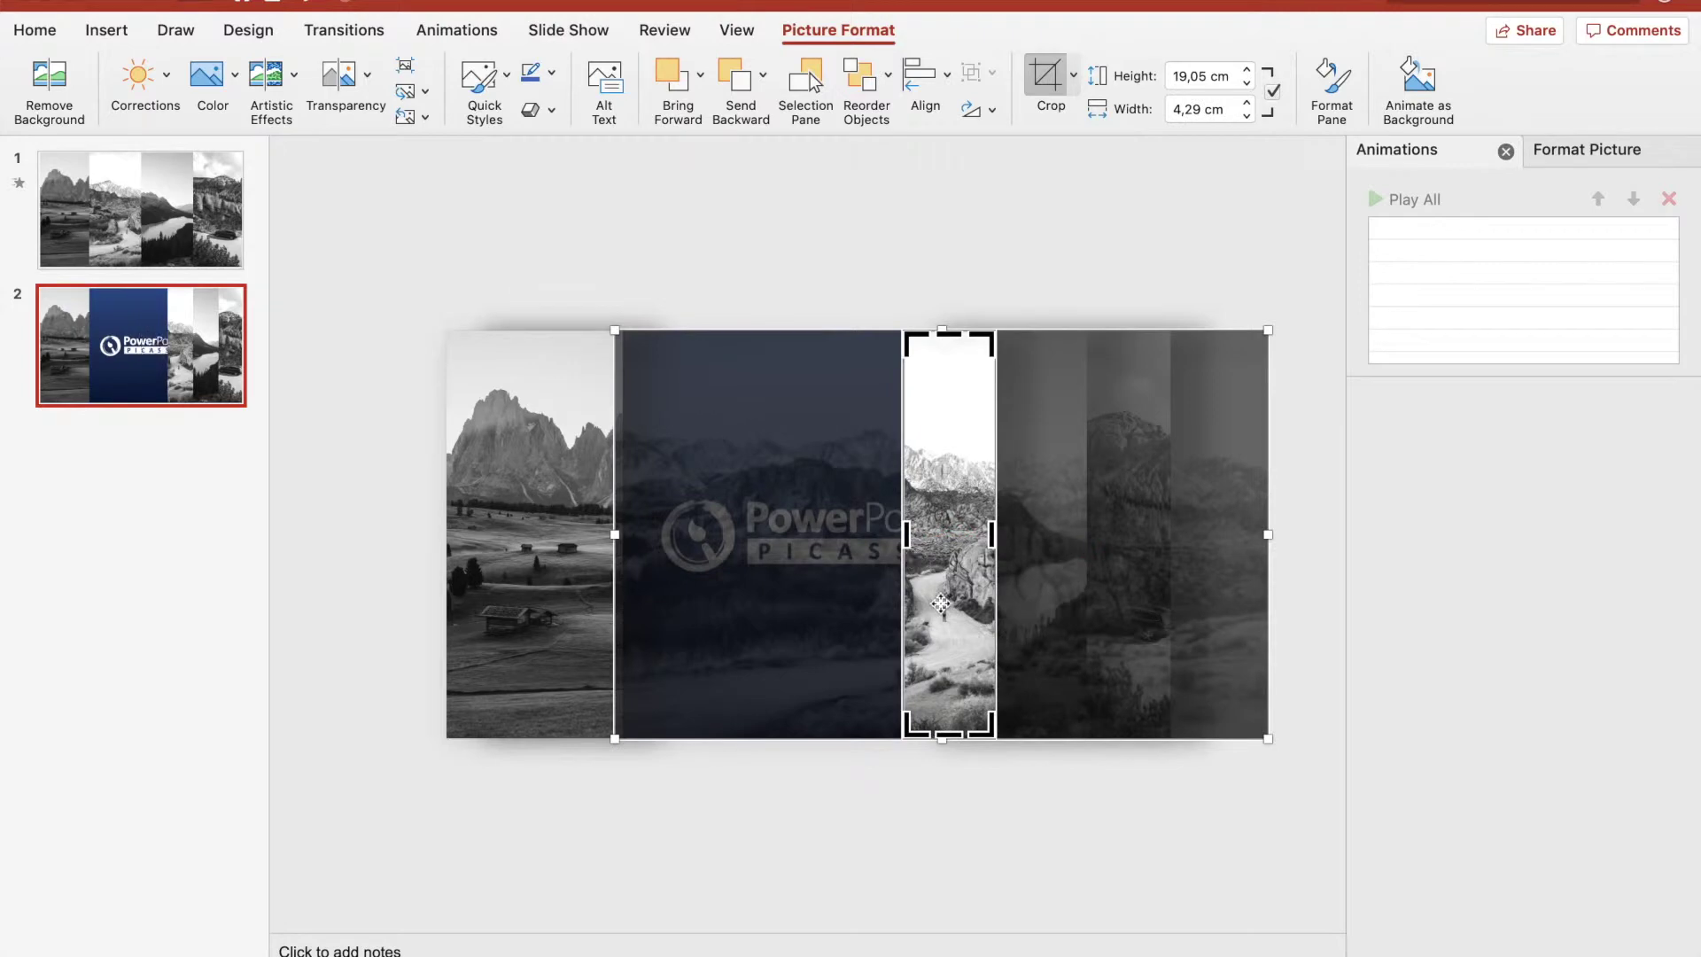
click(1046, 80)
click(1015, 214)
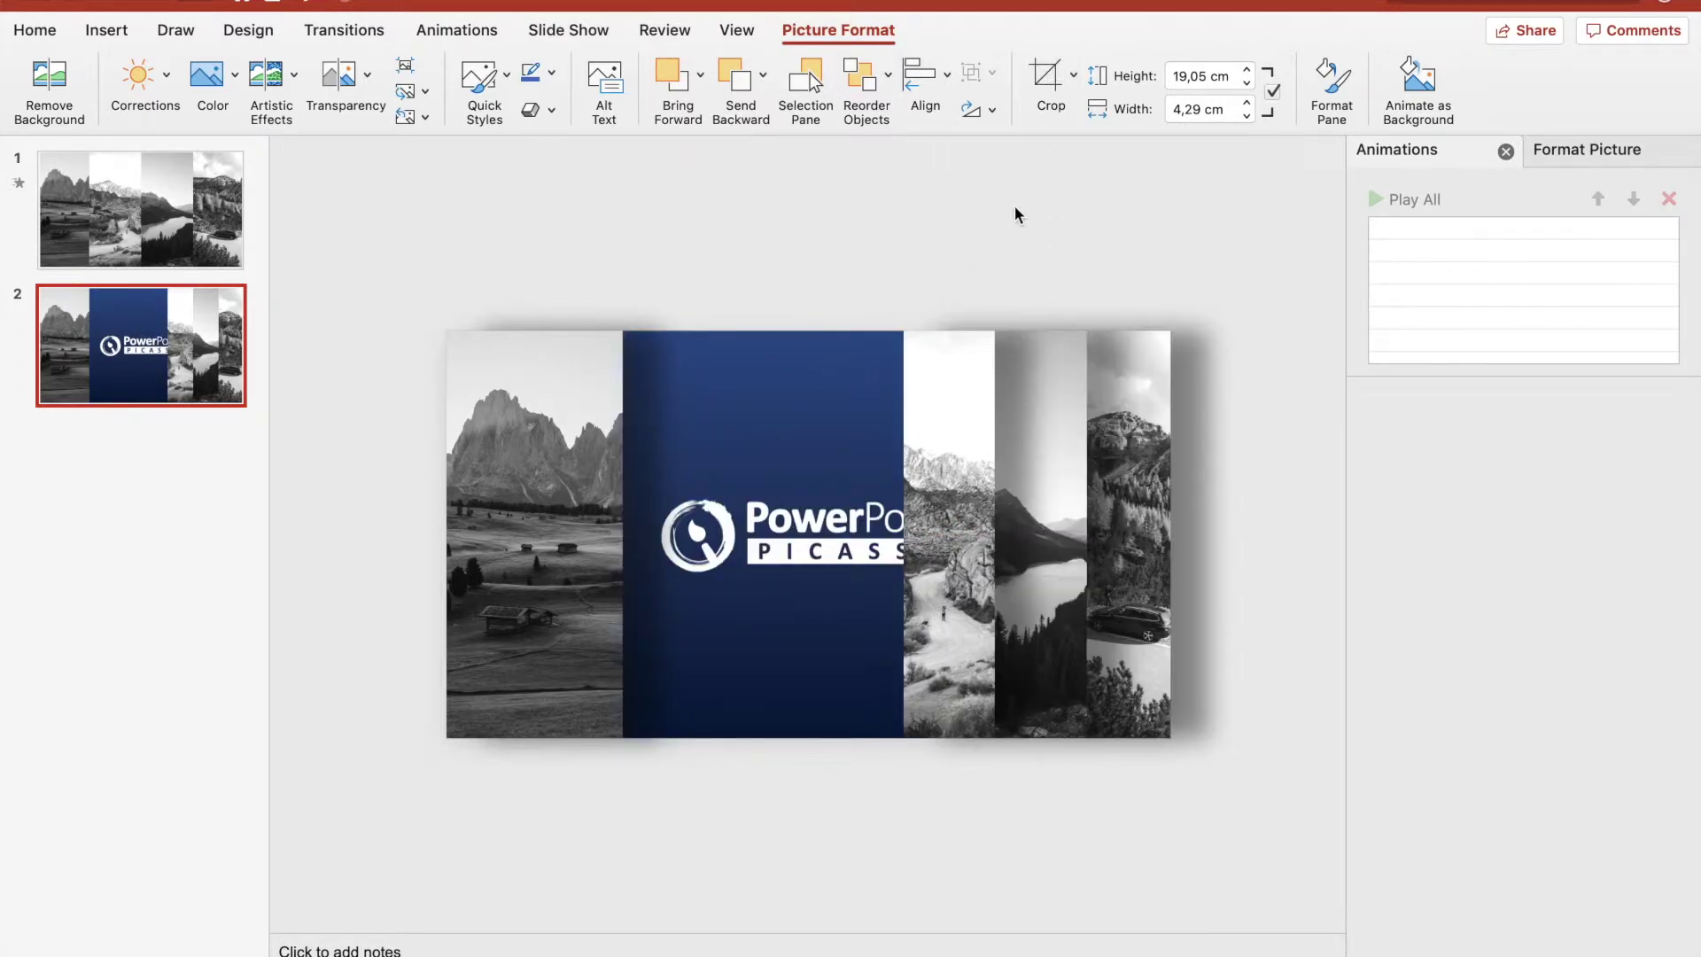
Extend the left mountain photo's crop rightward to 21,36 × 19,05 cm, covering the logo panel
click(556, 576)
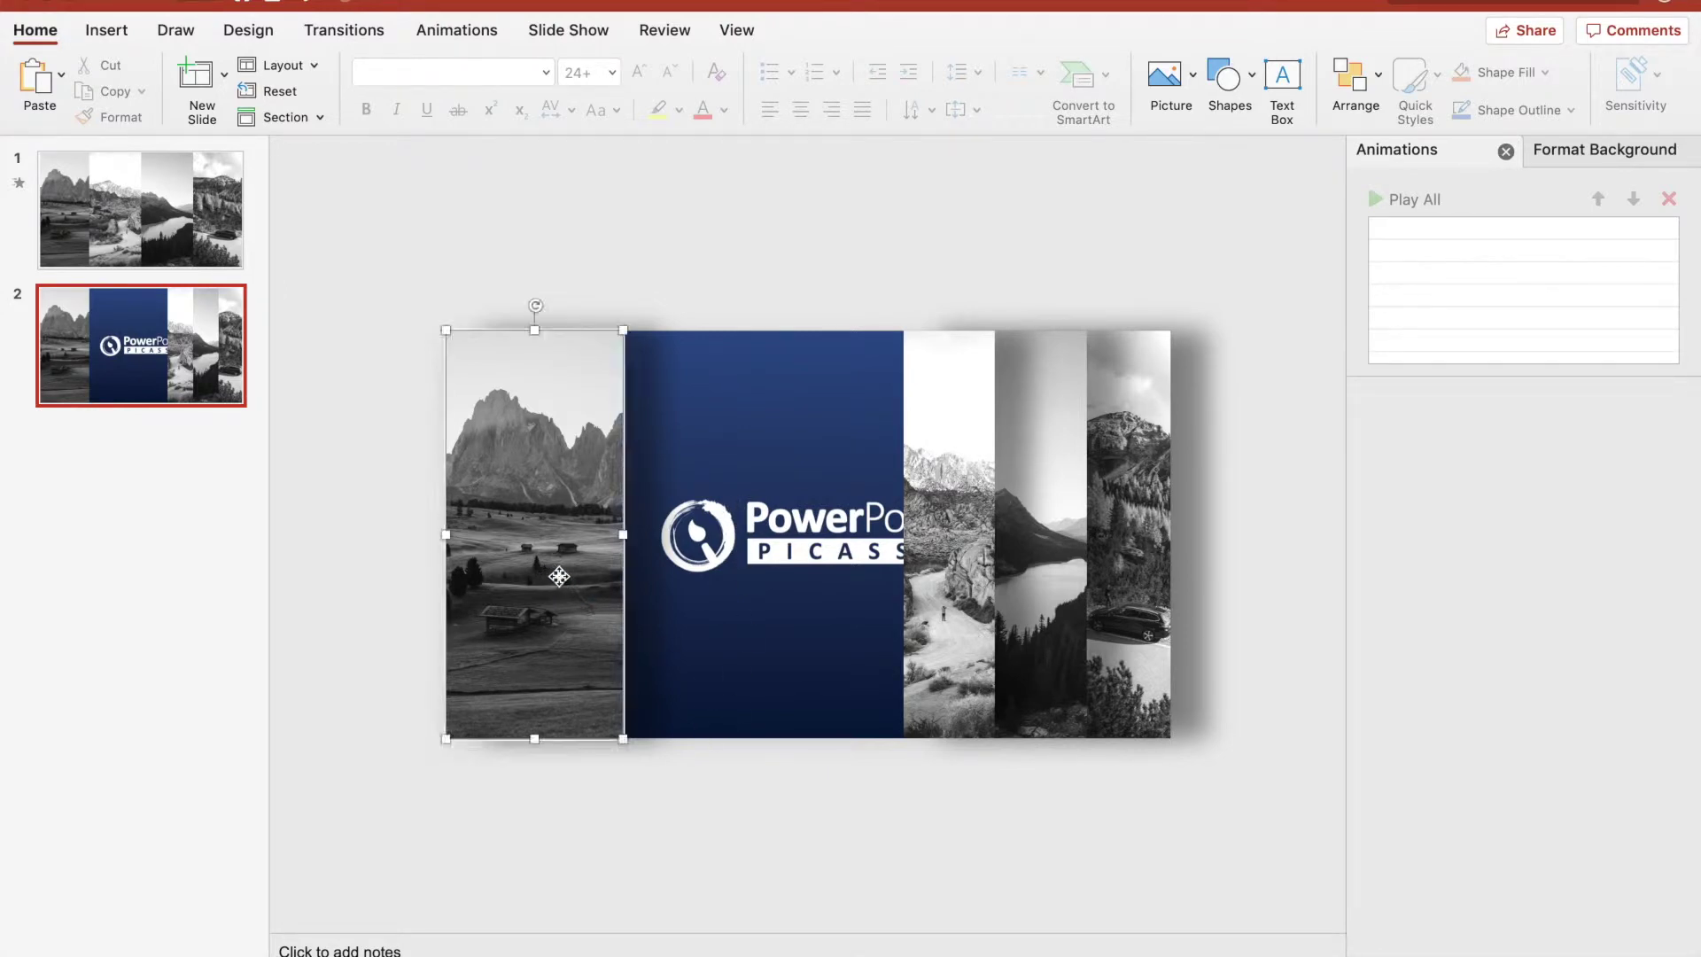
drag(624, 533, 763, 577)
key(super+z)
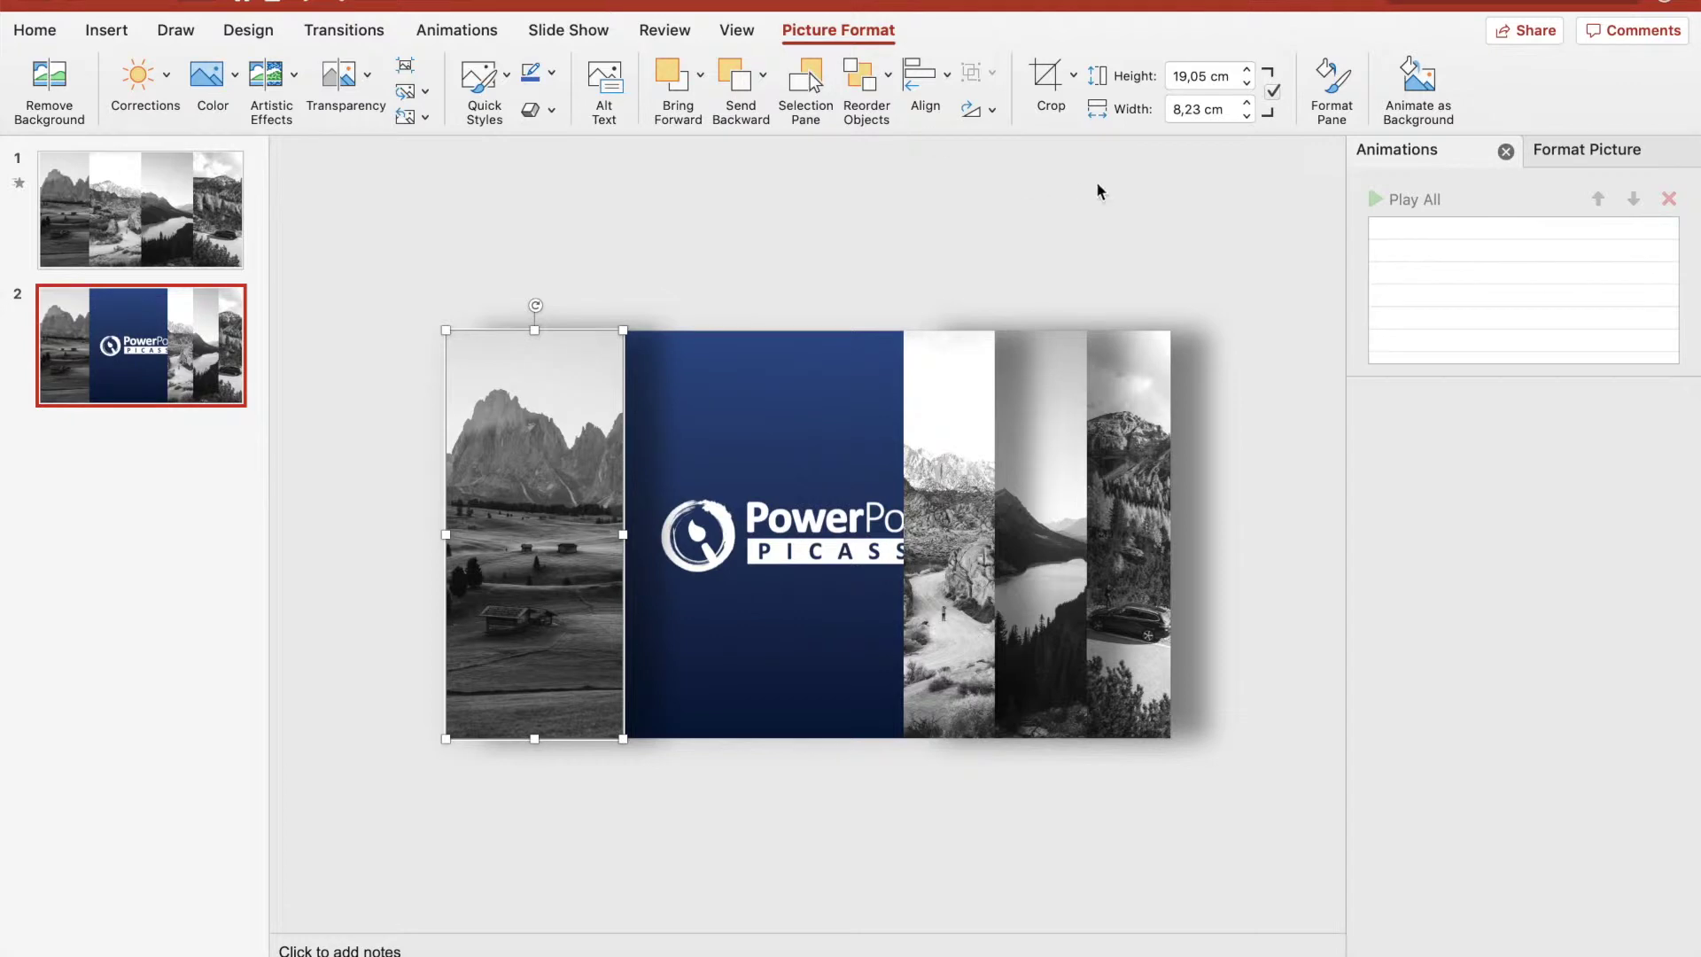
click(1046, 77)
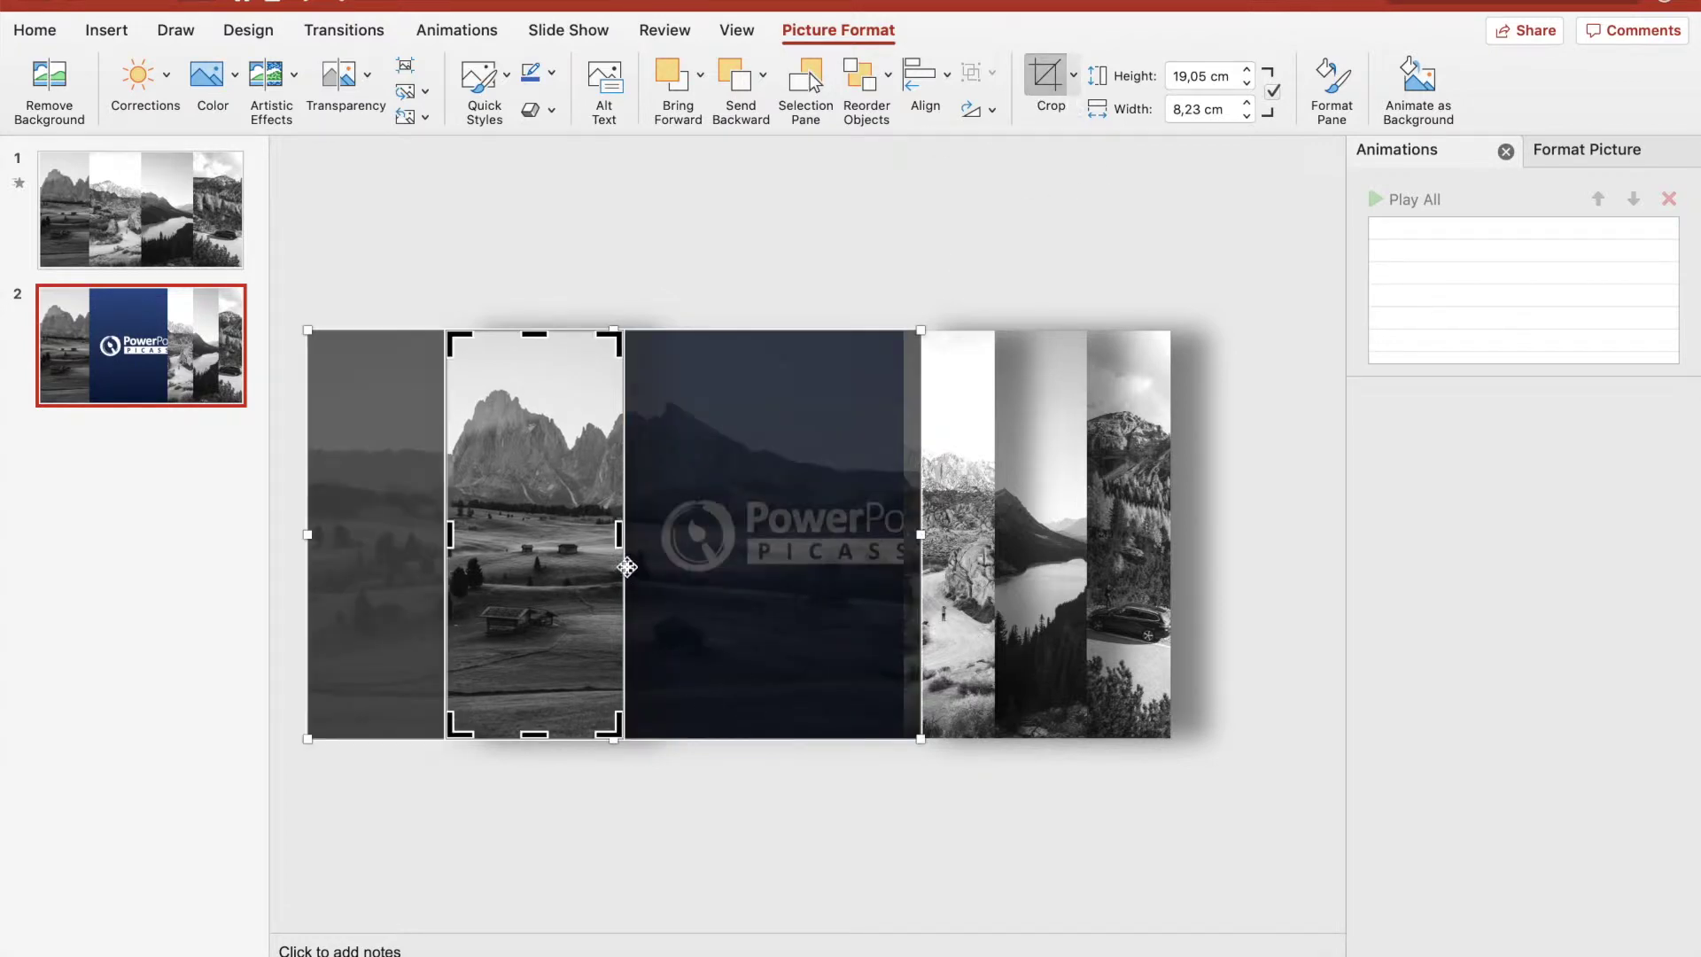
drag(620, 535, 902, 595)
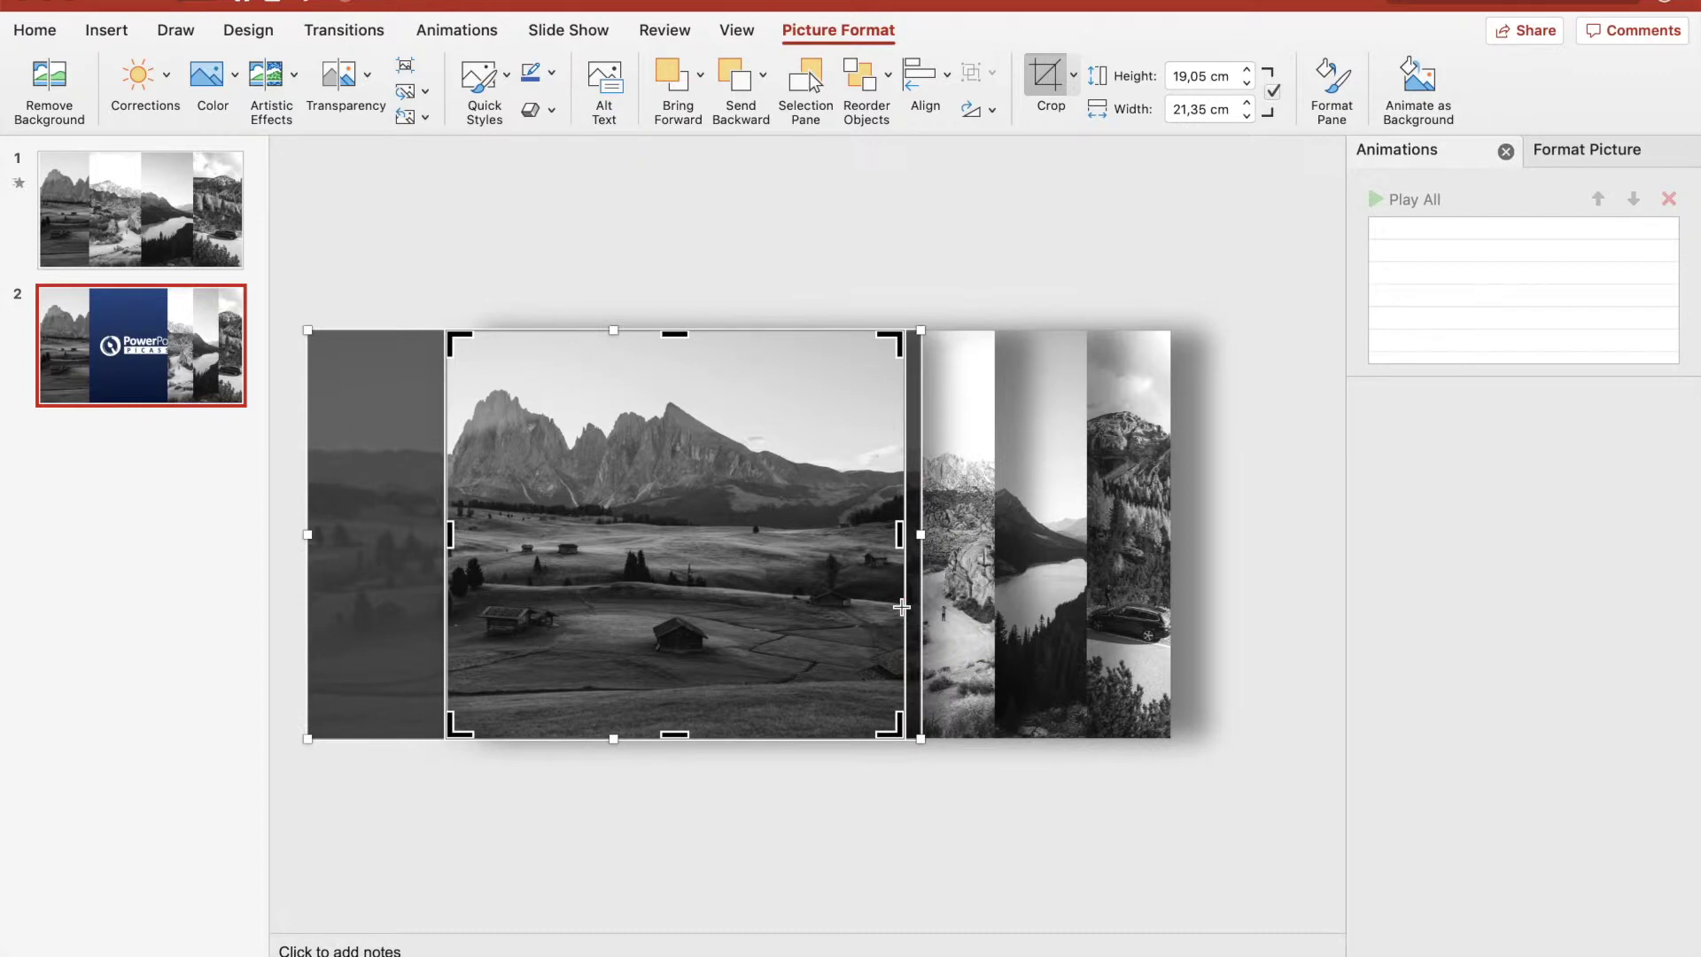
click(782, 267)
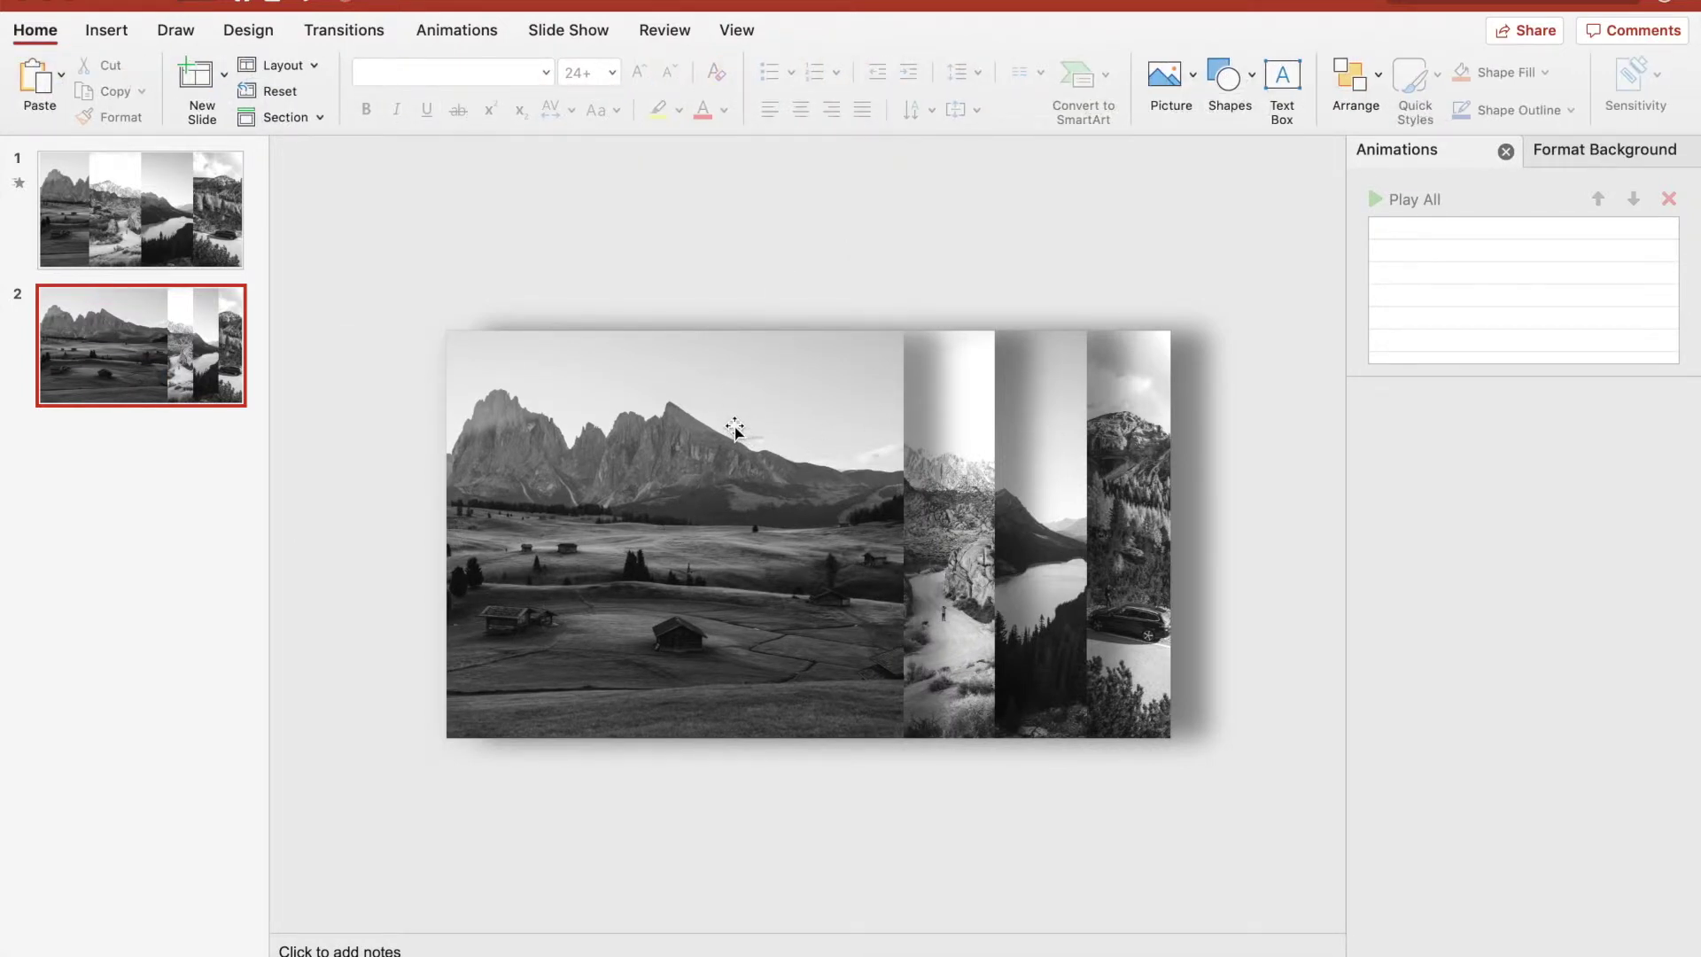
click(745, 595)
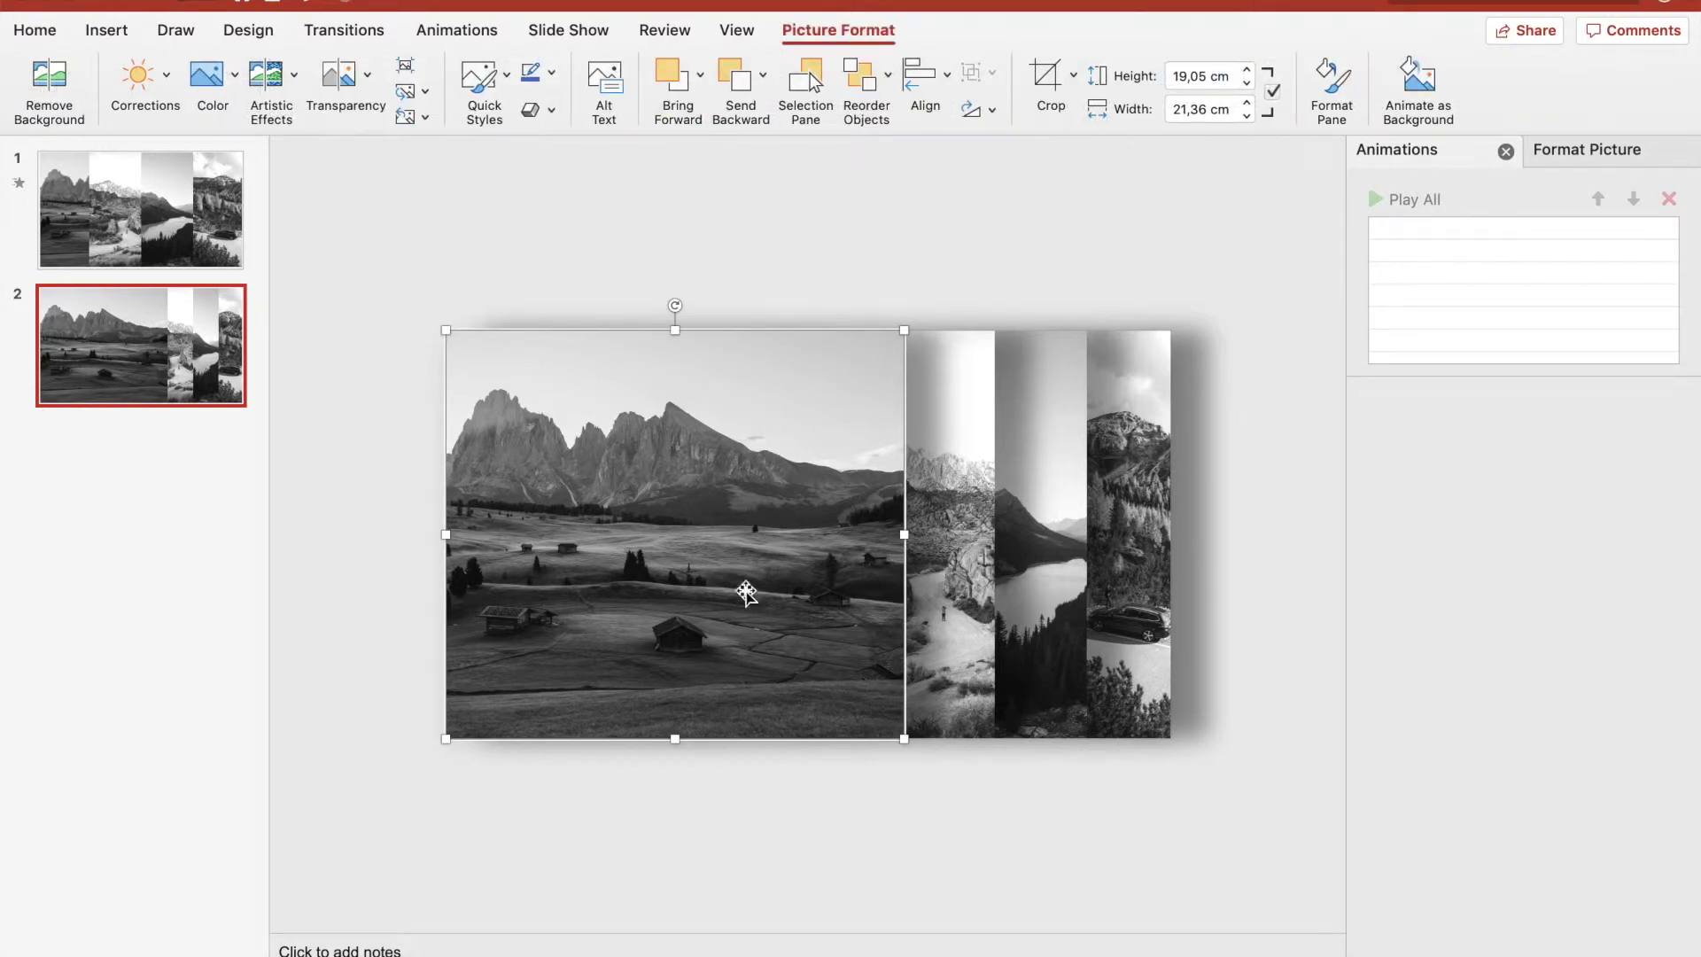
Set the wide mountain photo's saturation to 100% and brightness to 15%
click(1559, 151)
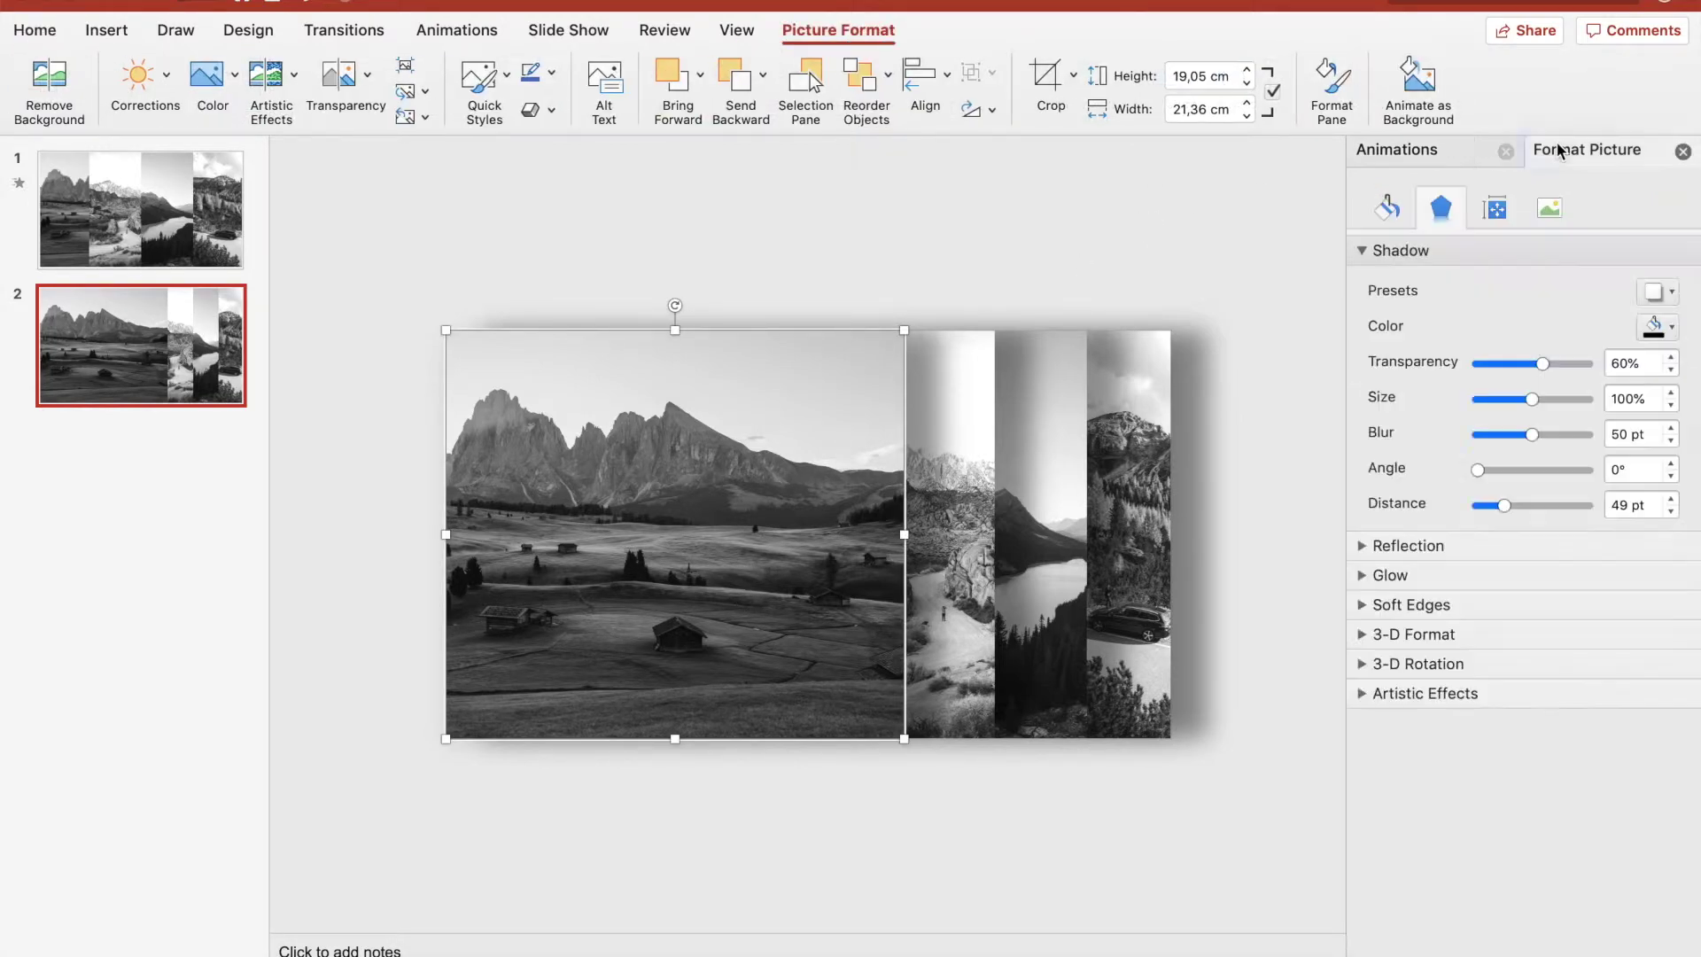
click(1506, 151)
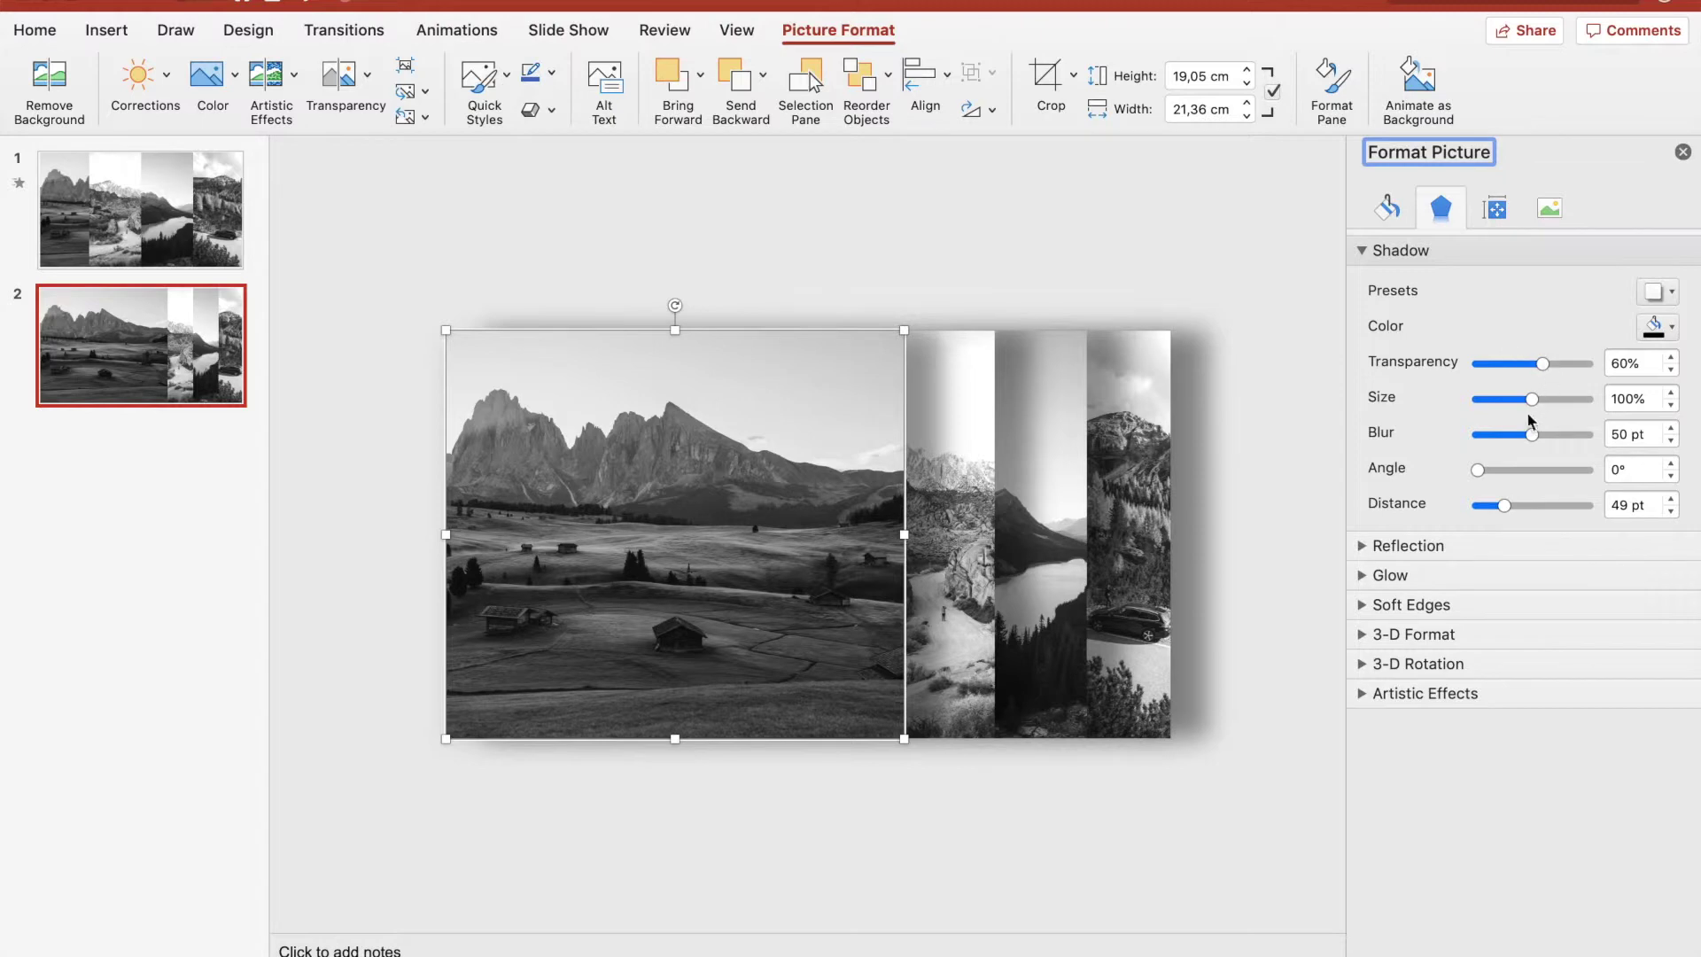
click(1553, 209)
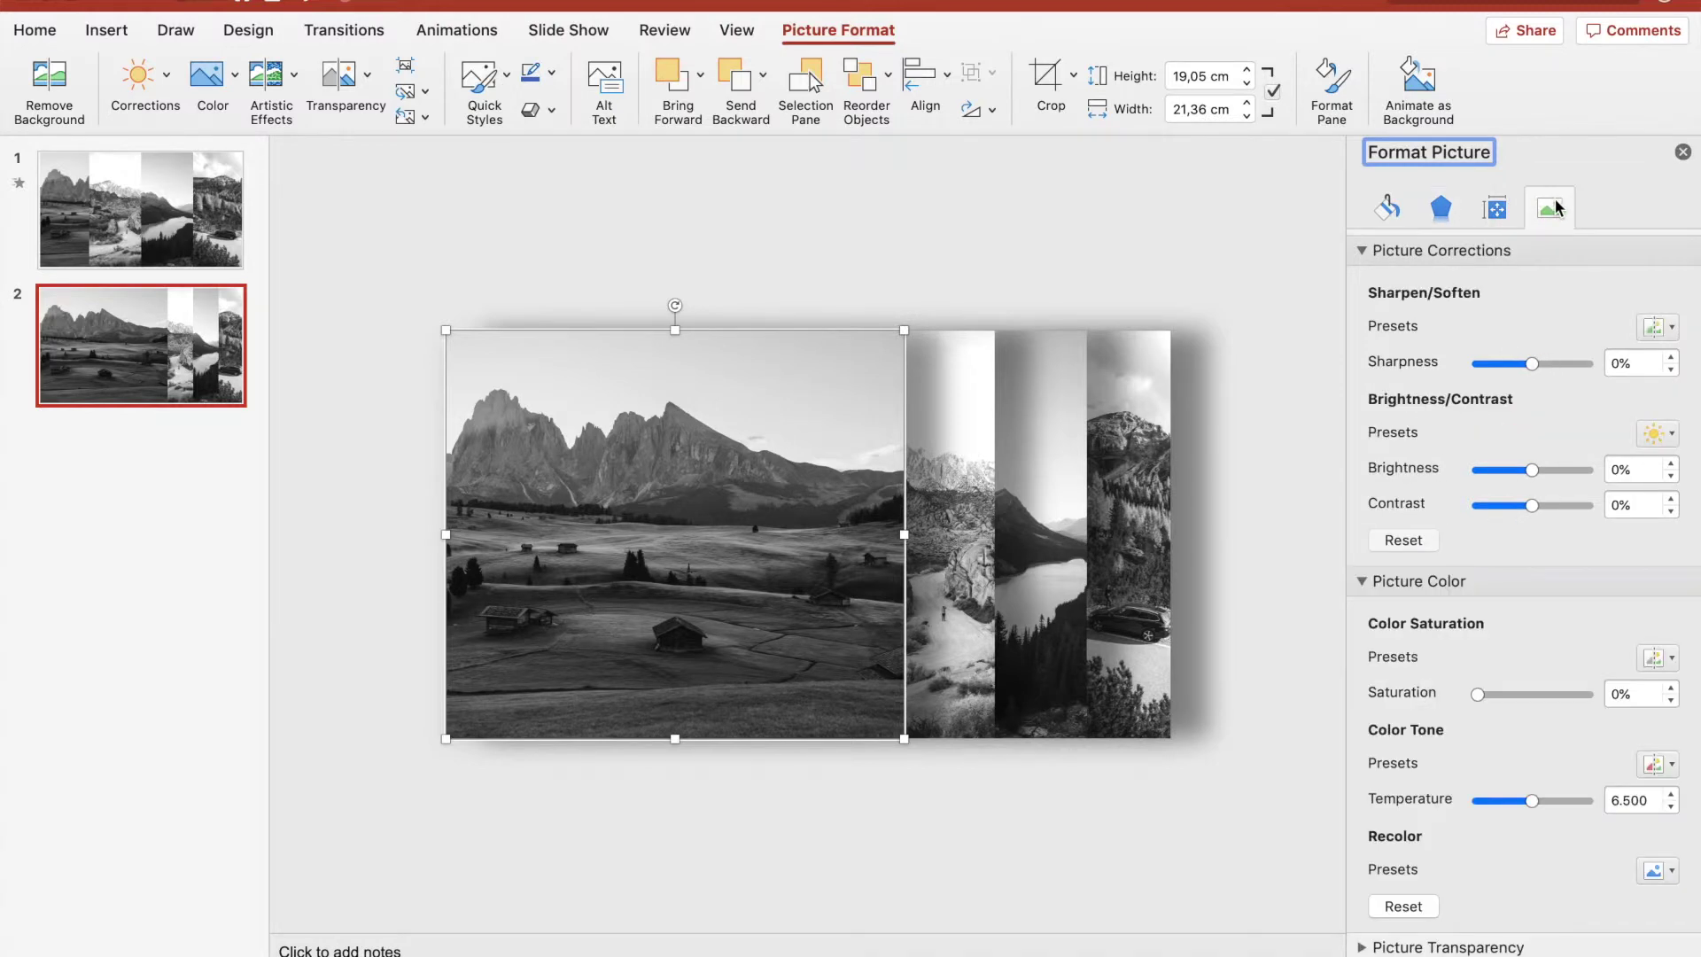
click(1635, 688)
text(100)
key(Return)
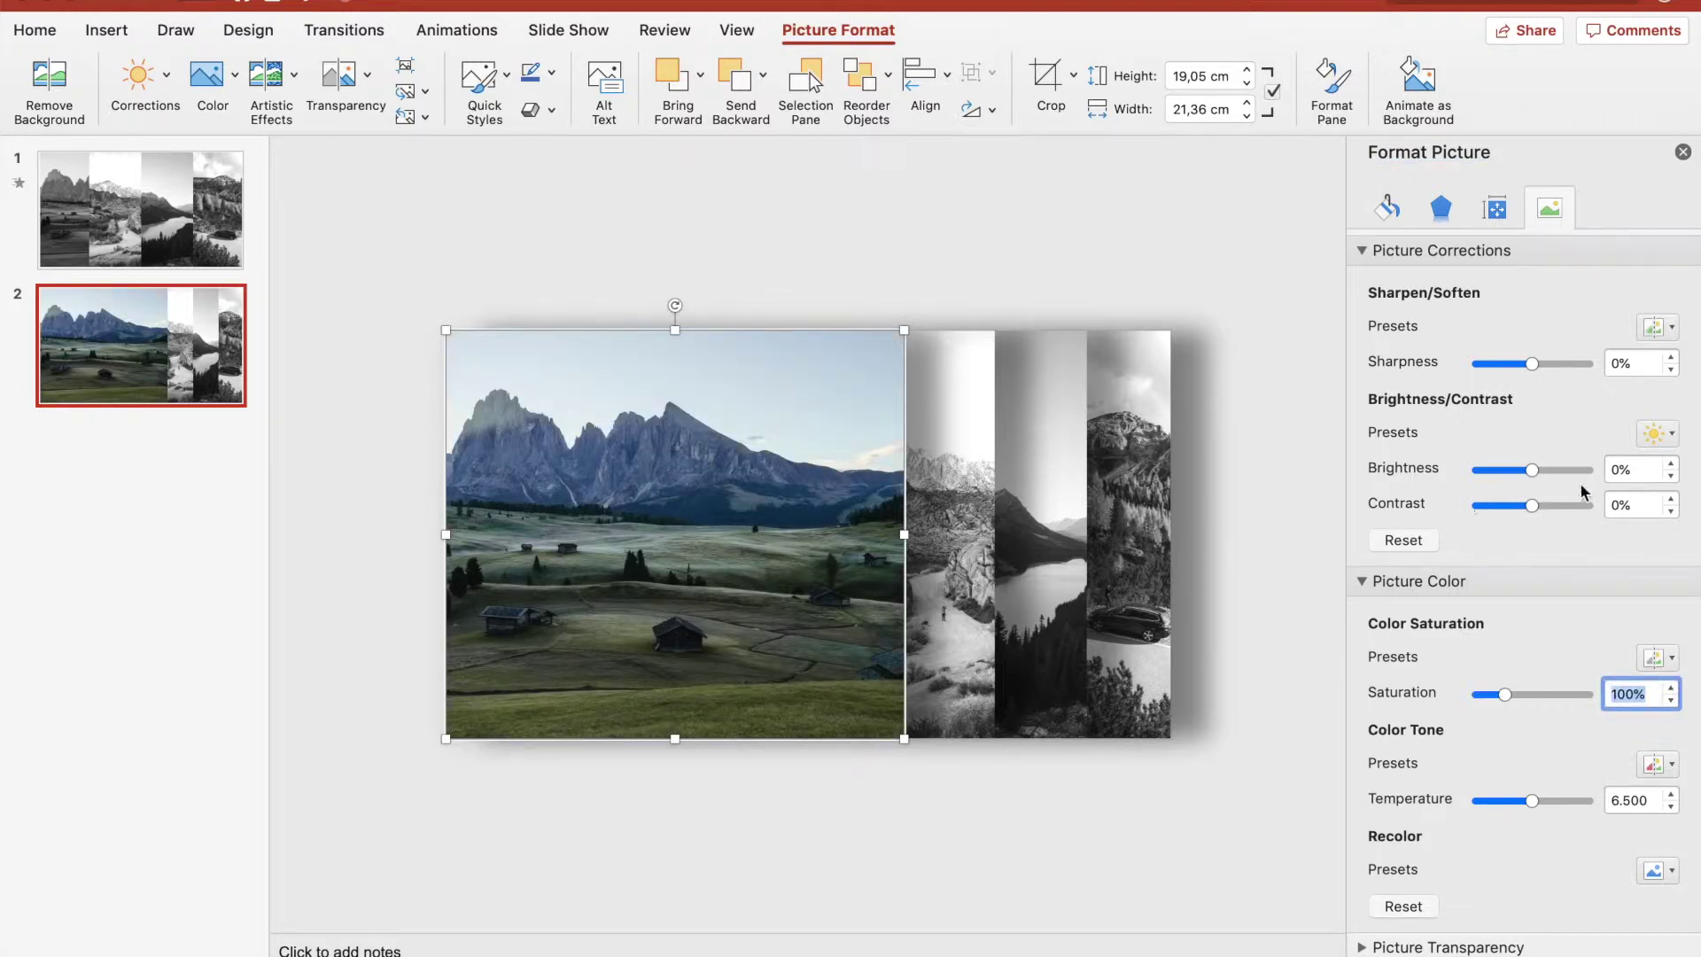
click(1647, 471)
text(1)
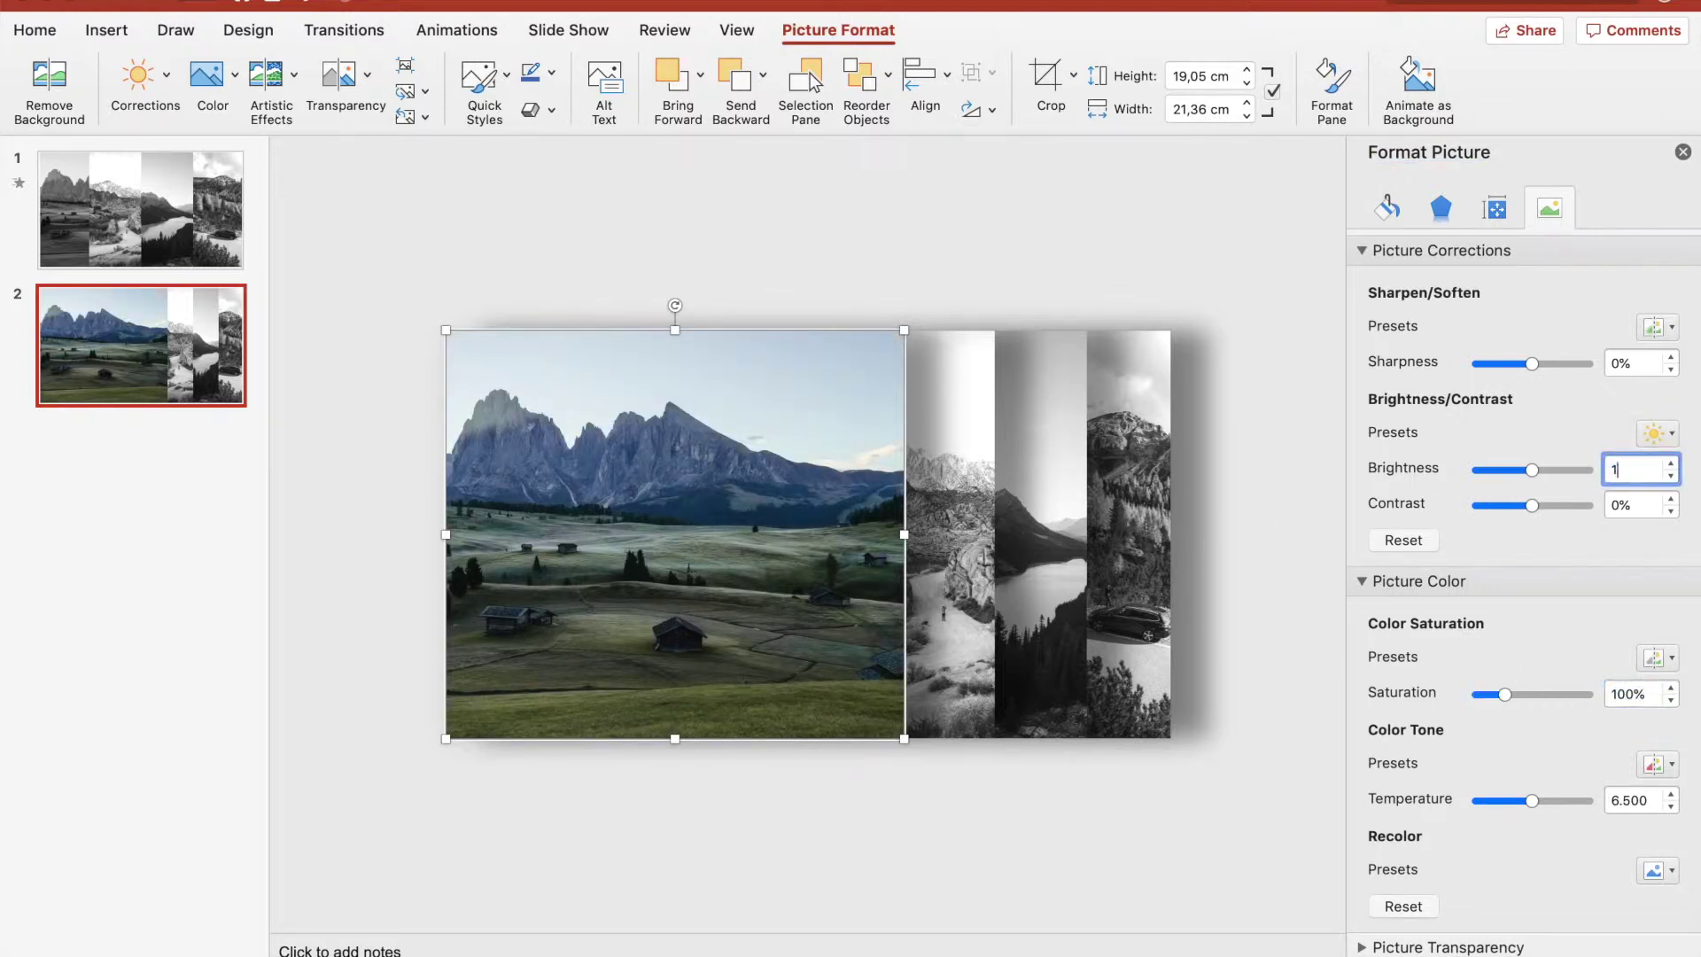
text(5)
key(Return)
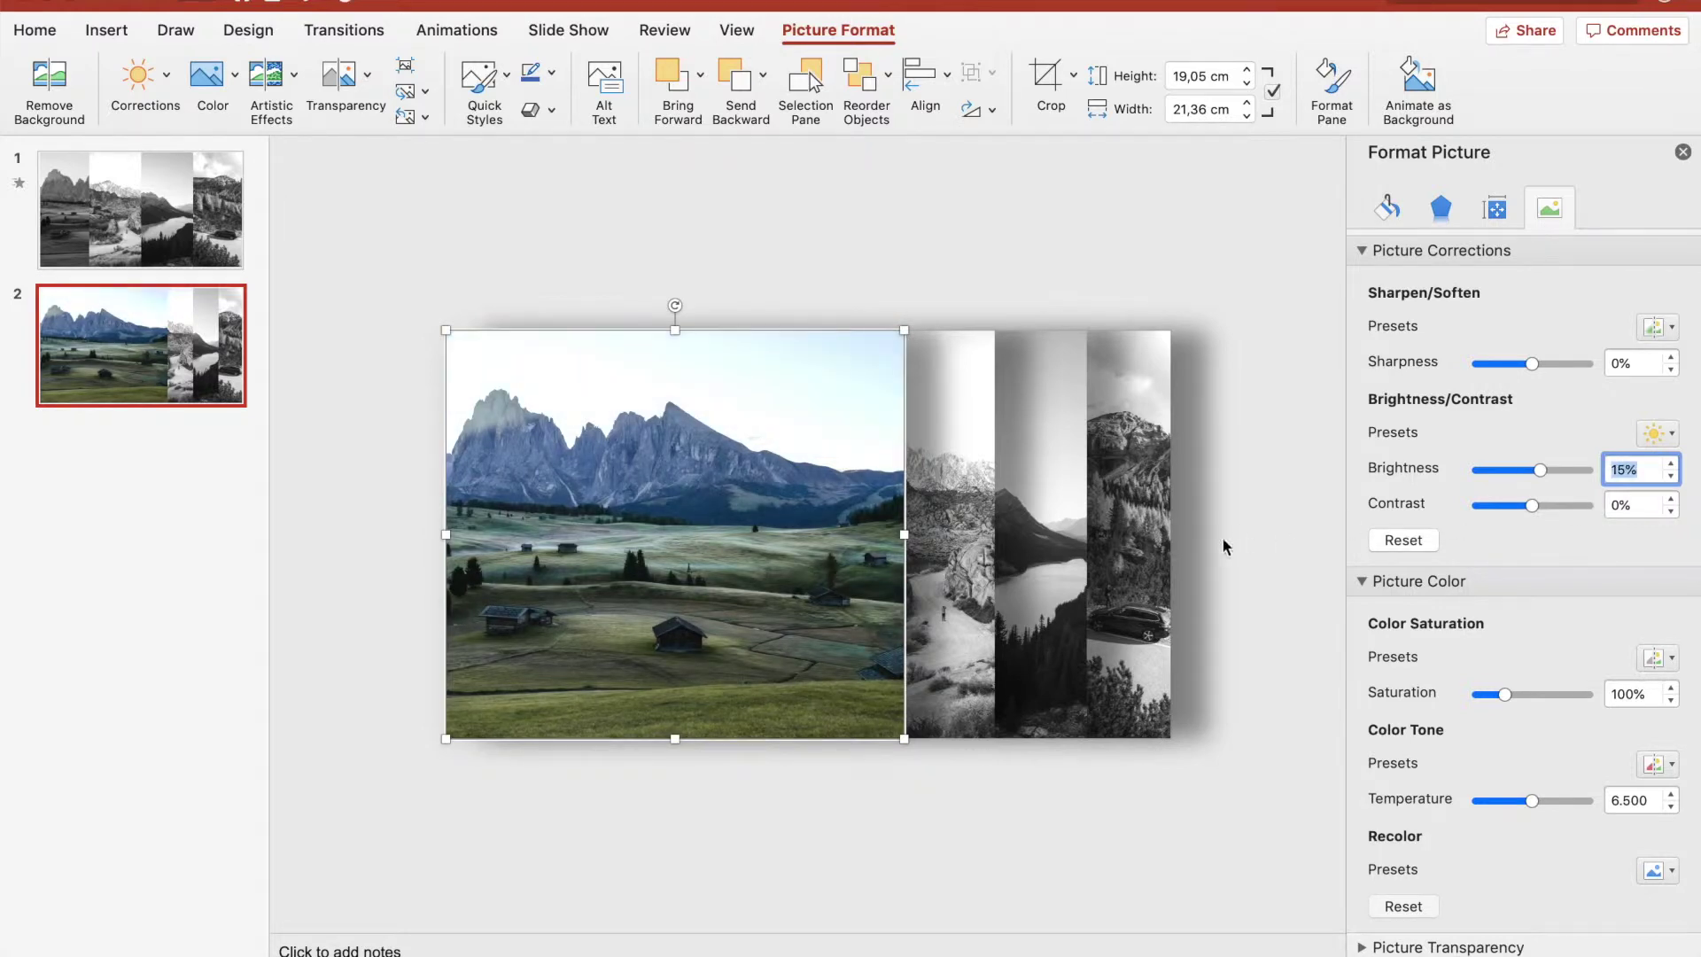
click(1242, 550)
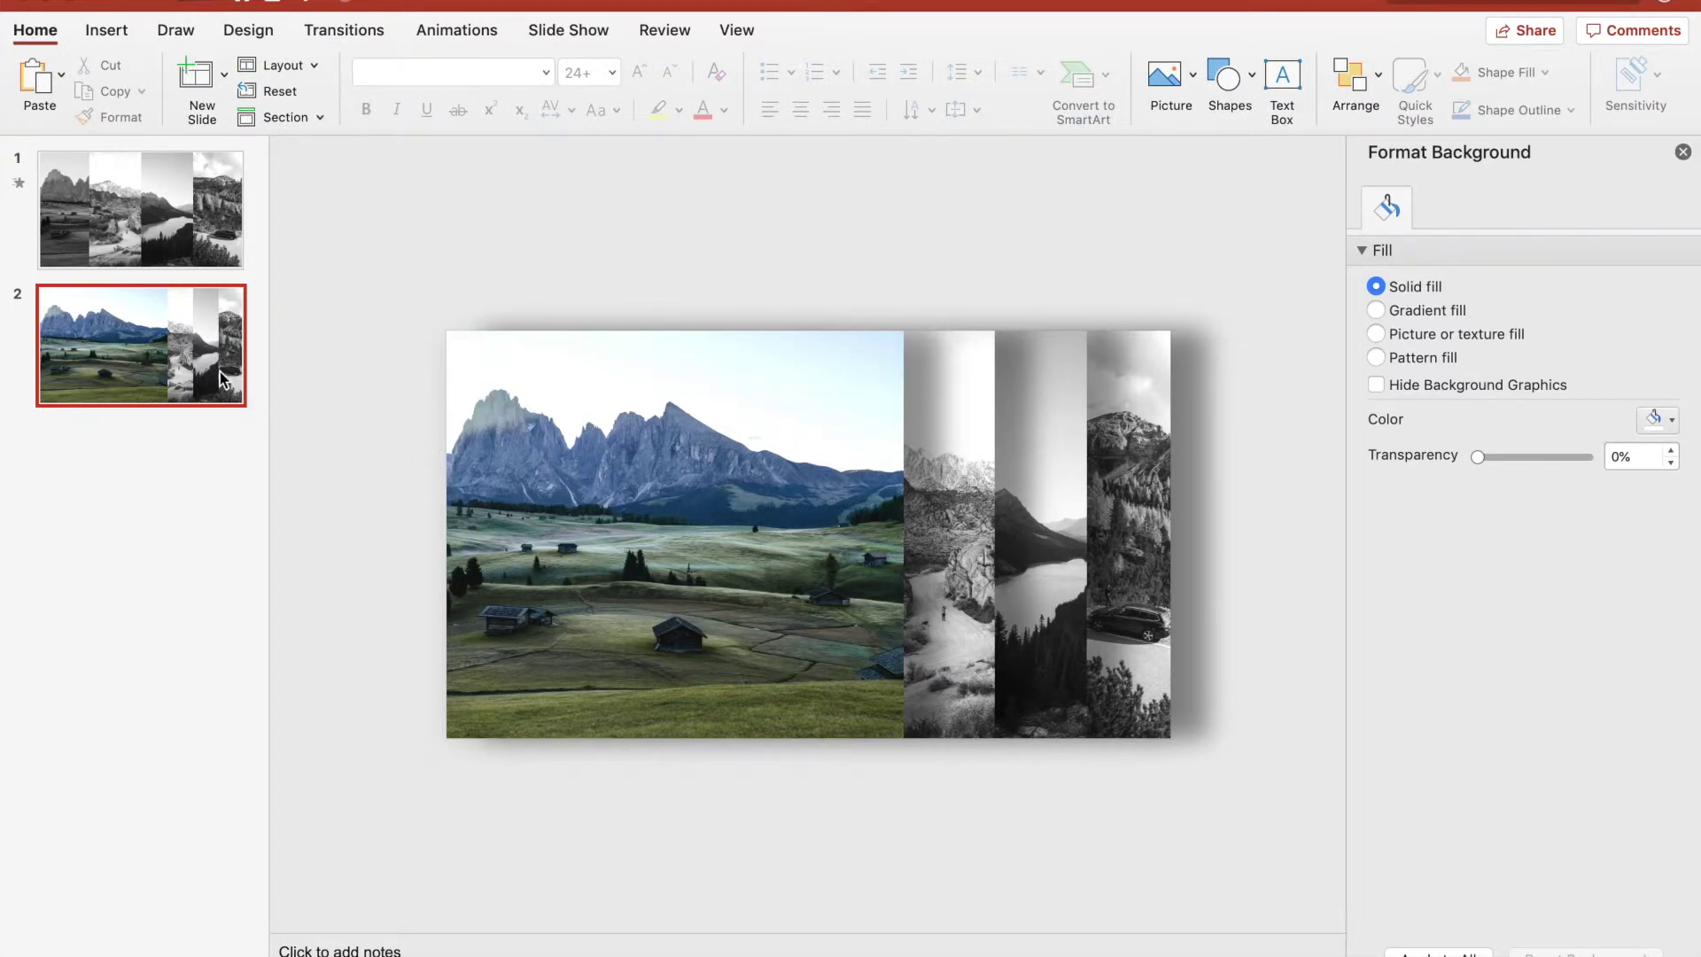
click(181, 236)
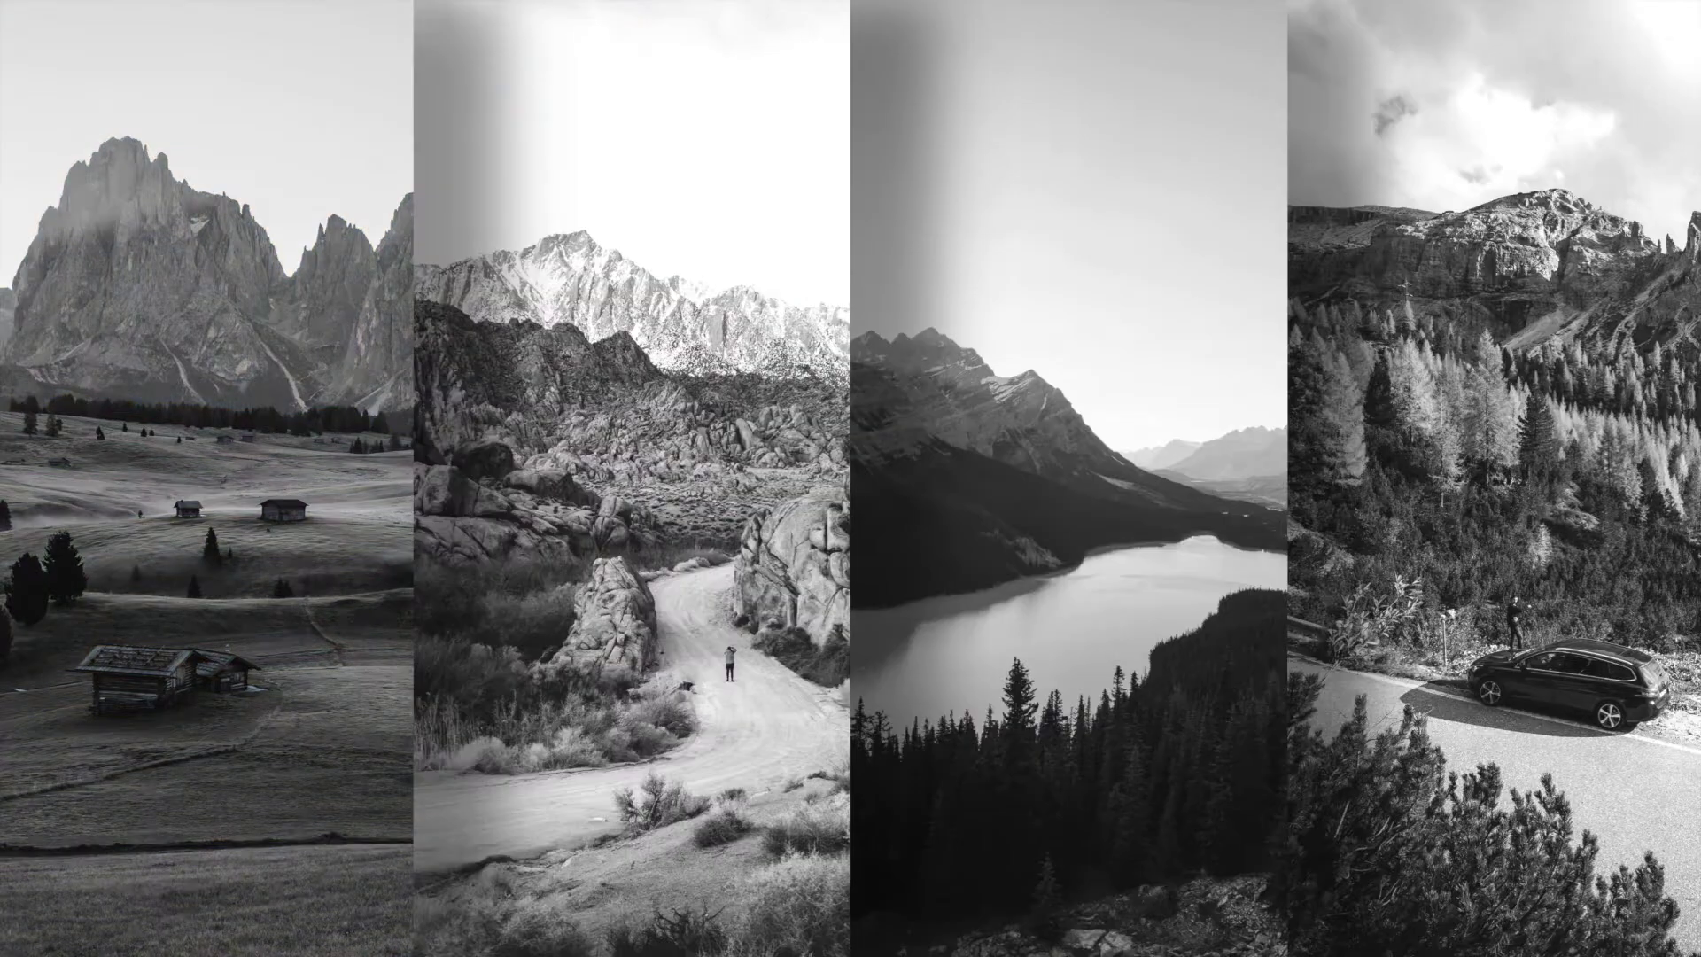
key(Escape)
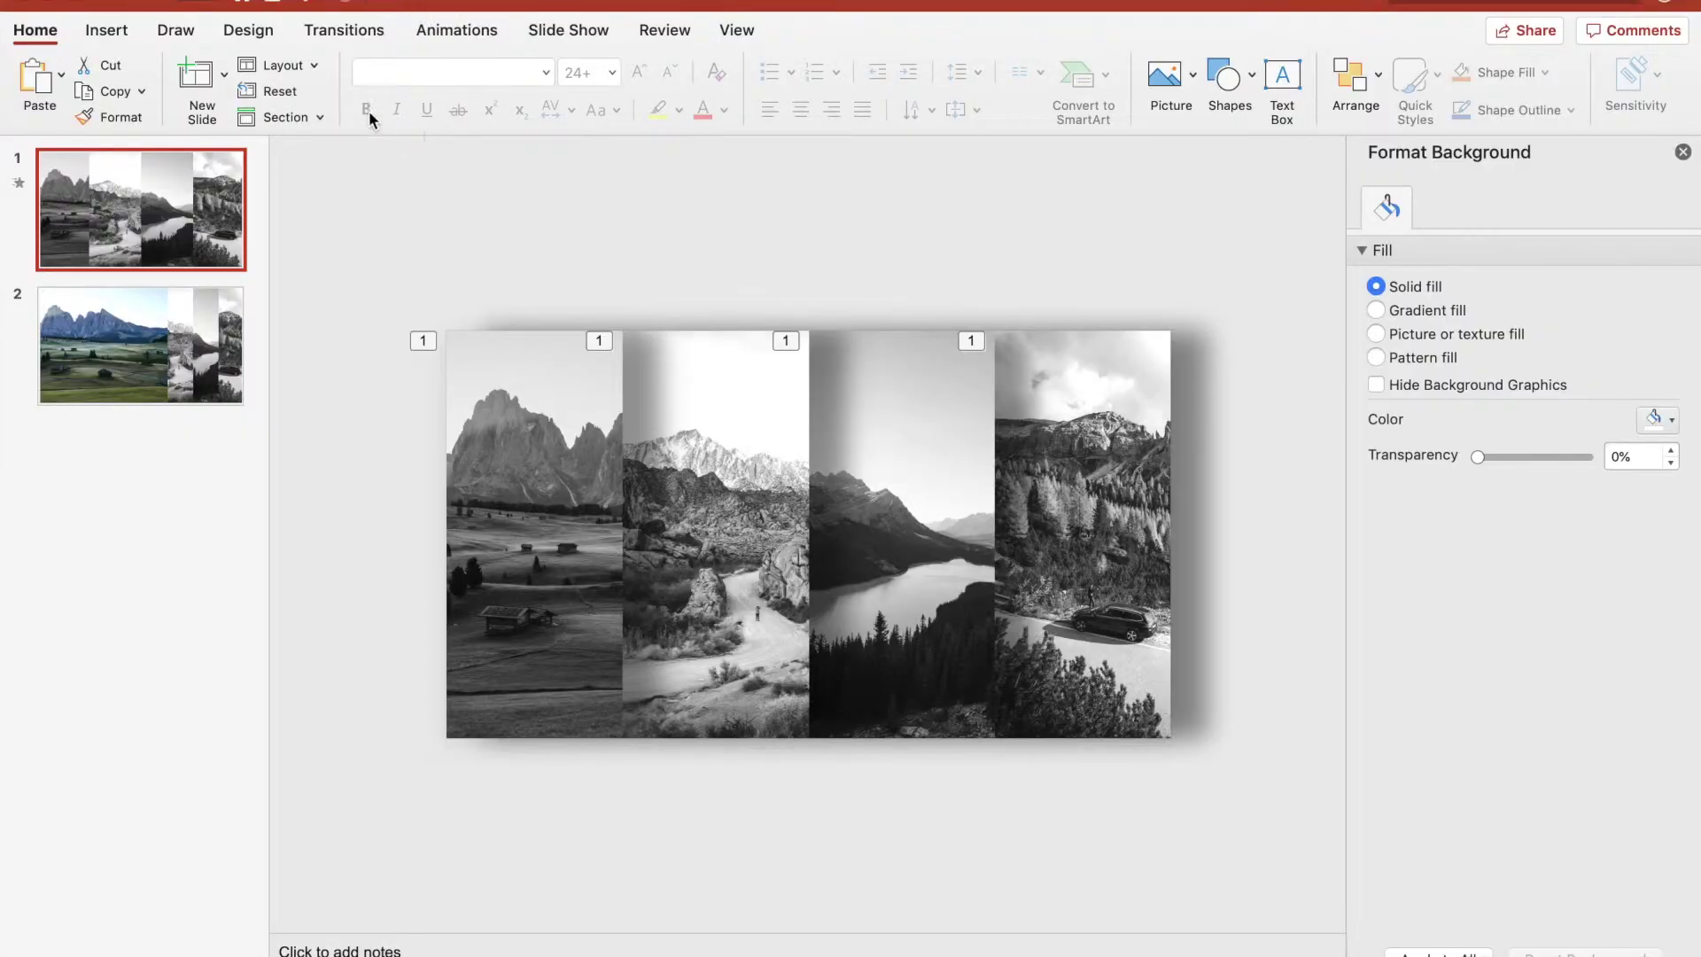
click(174, 373)
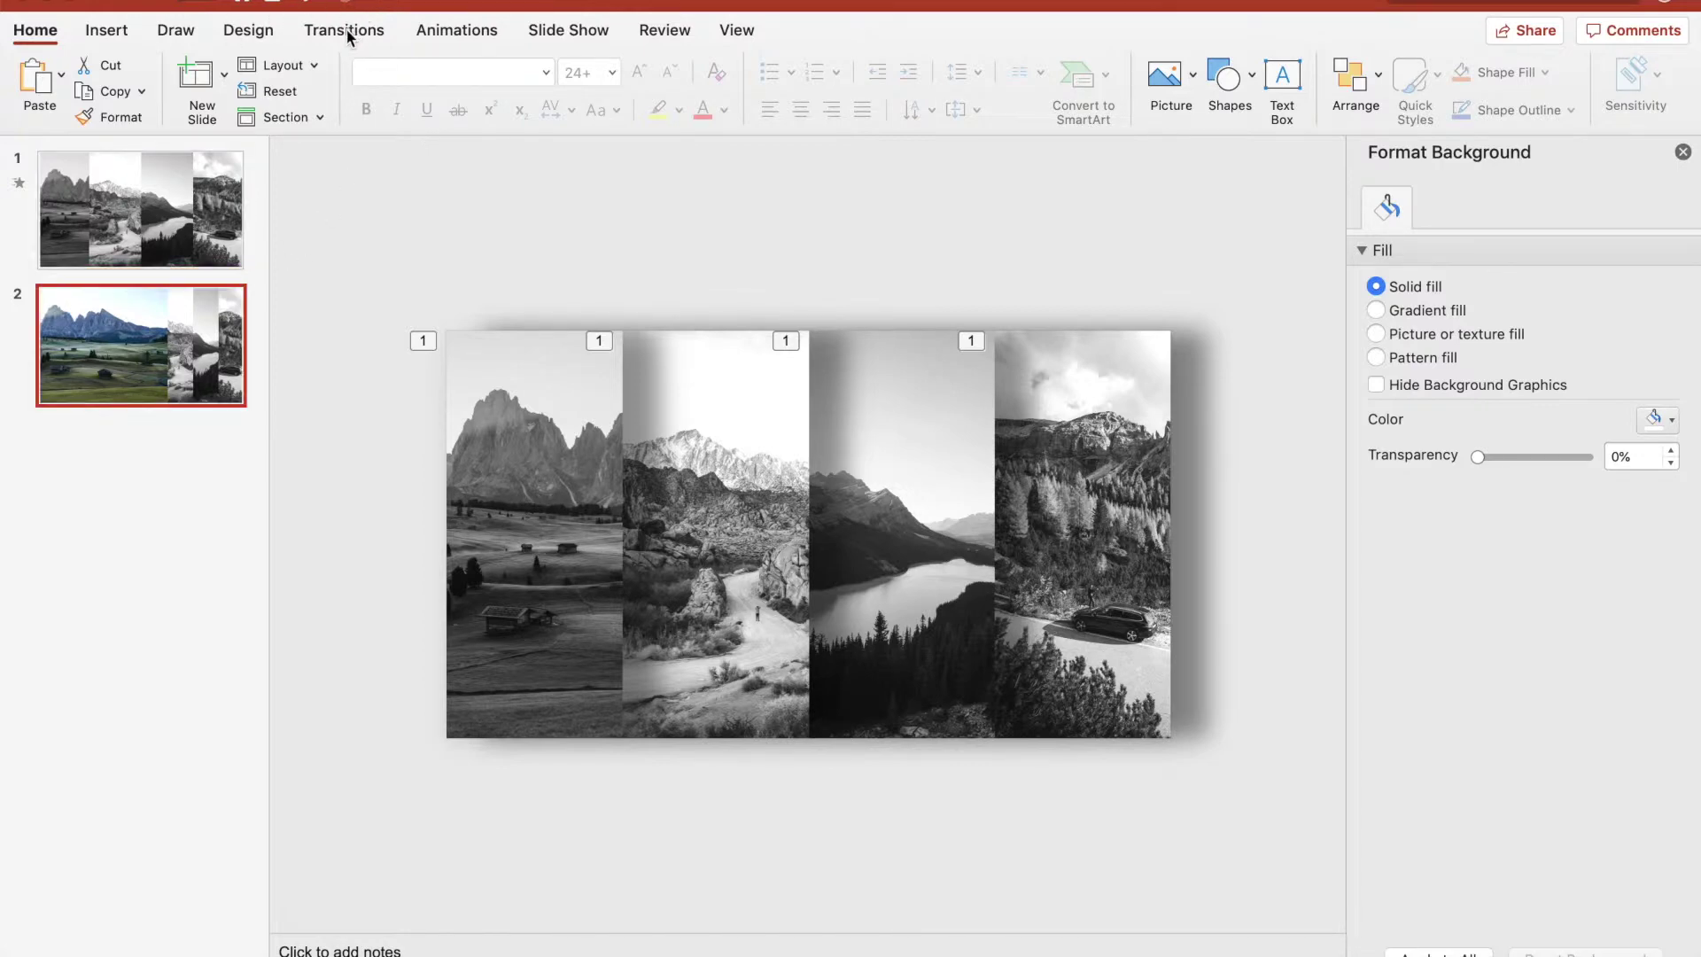
Apply a 2-second Morph transition to slide 2 and preview it playing from slide 1
click(346, 32)
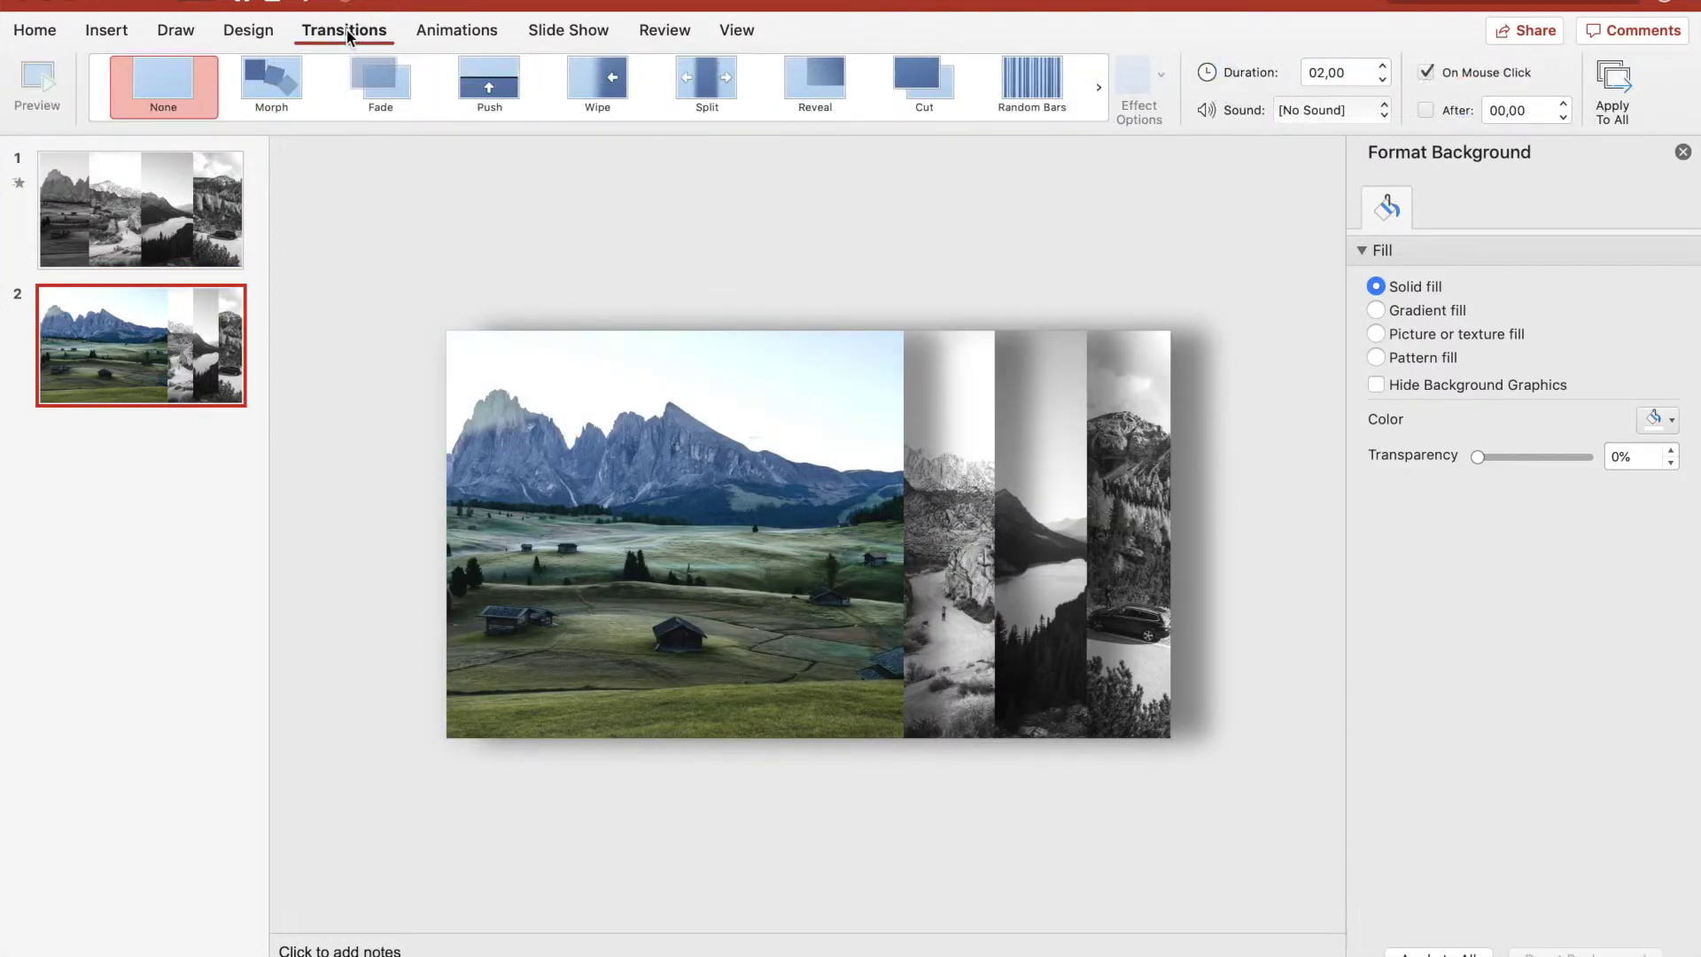
click(291, 82)
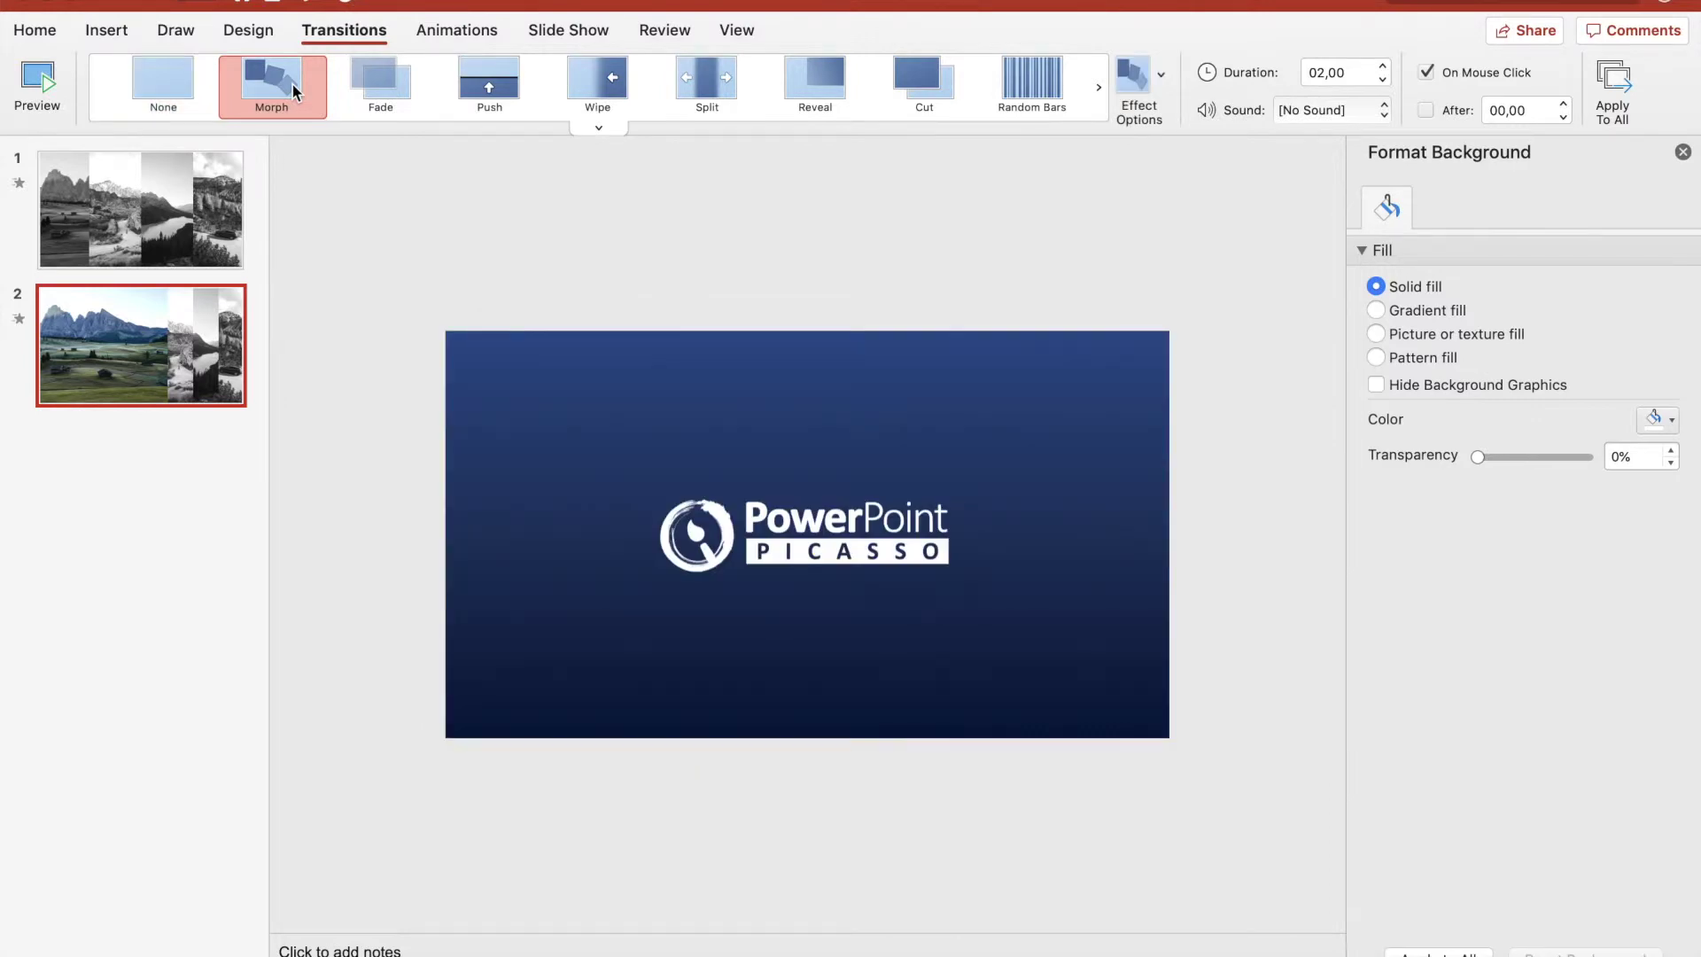
click(125, 216)
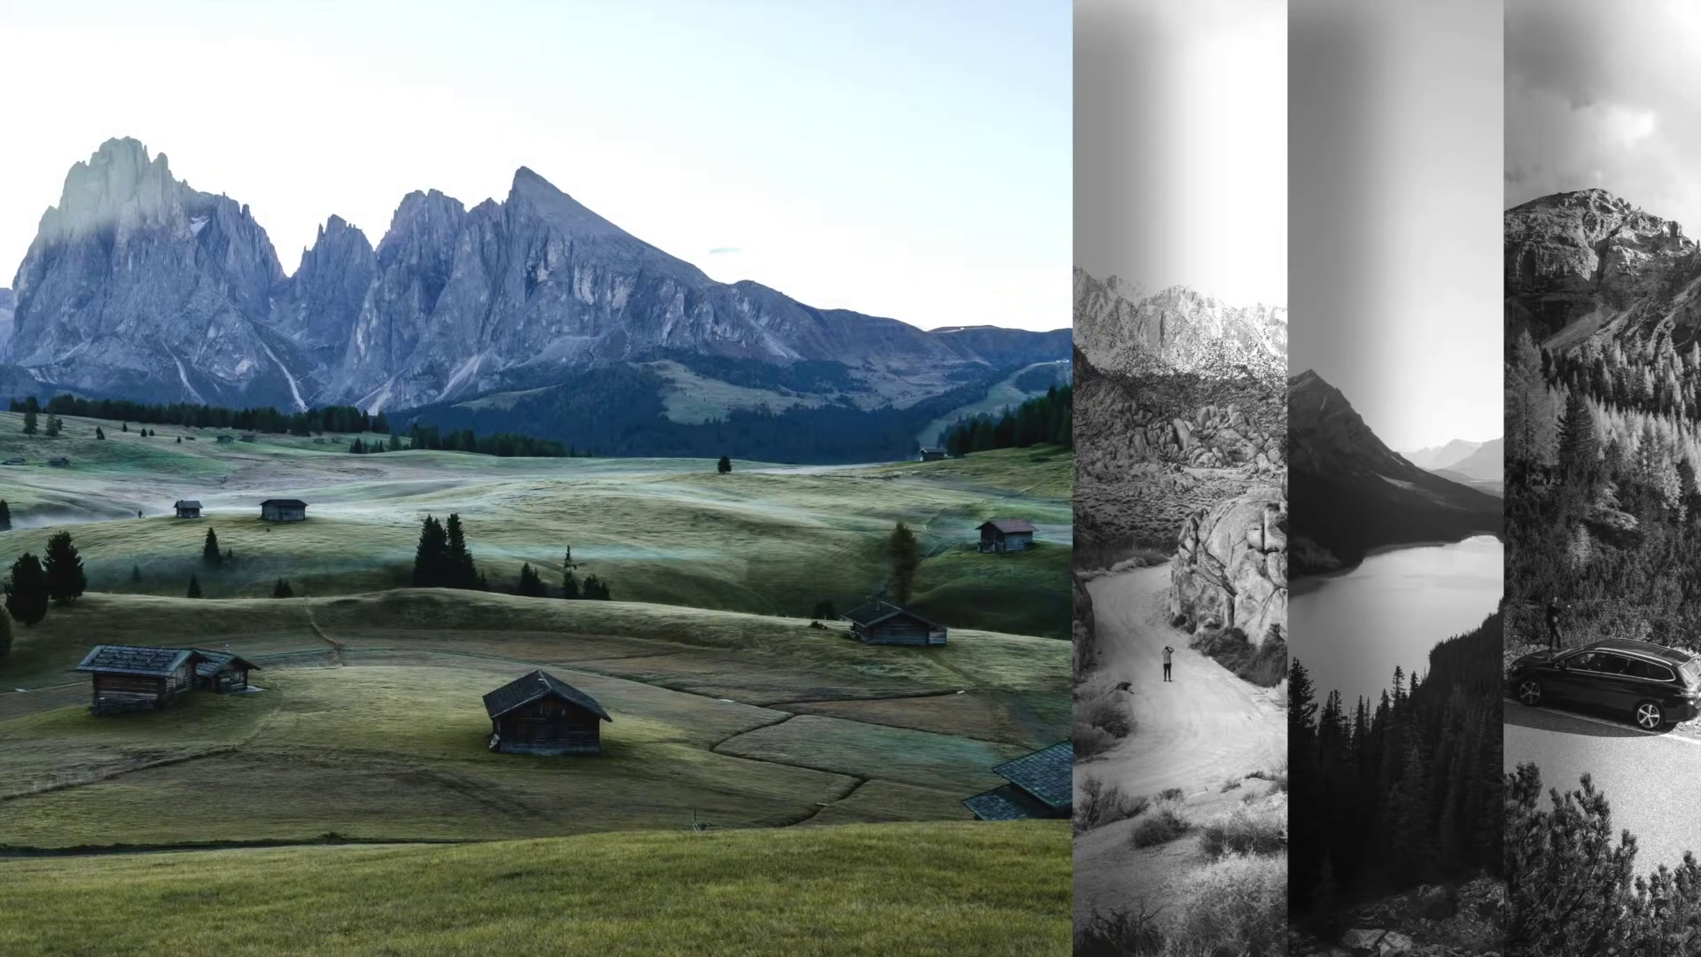
key(Right)
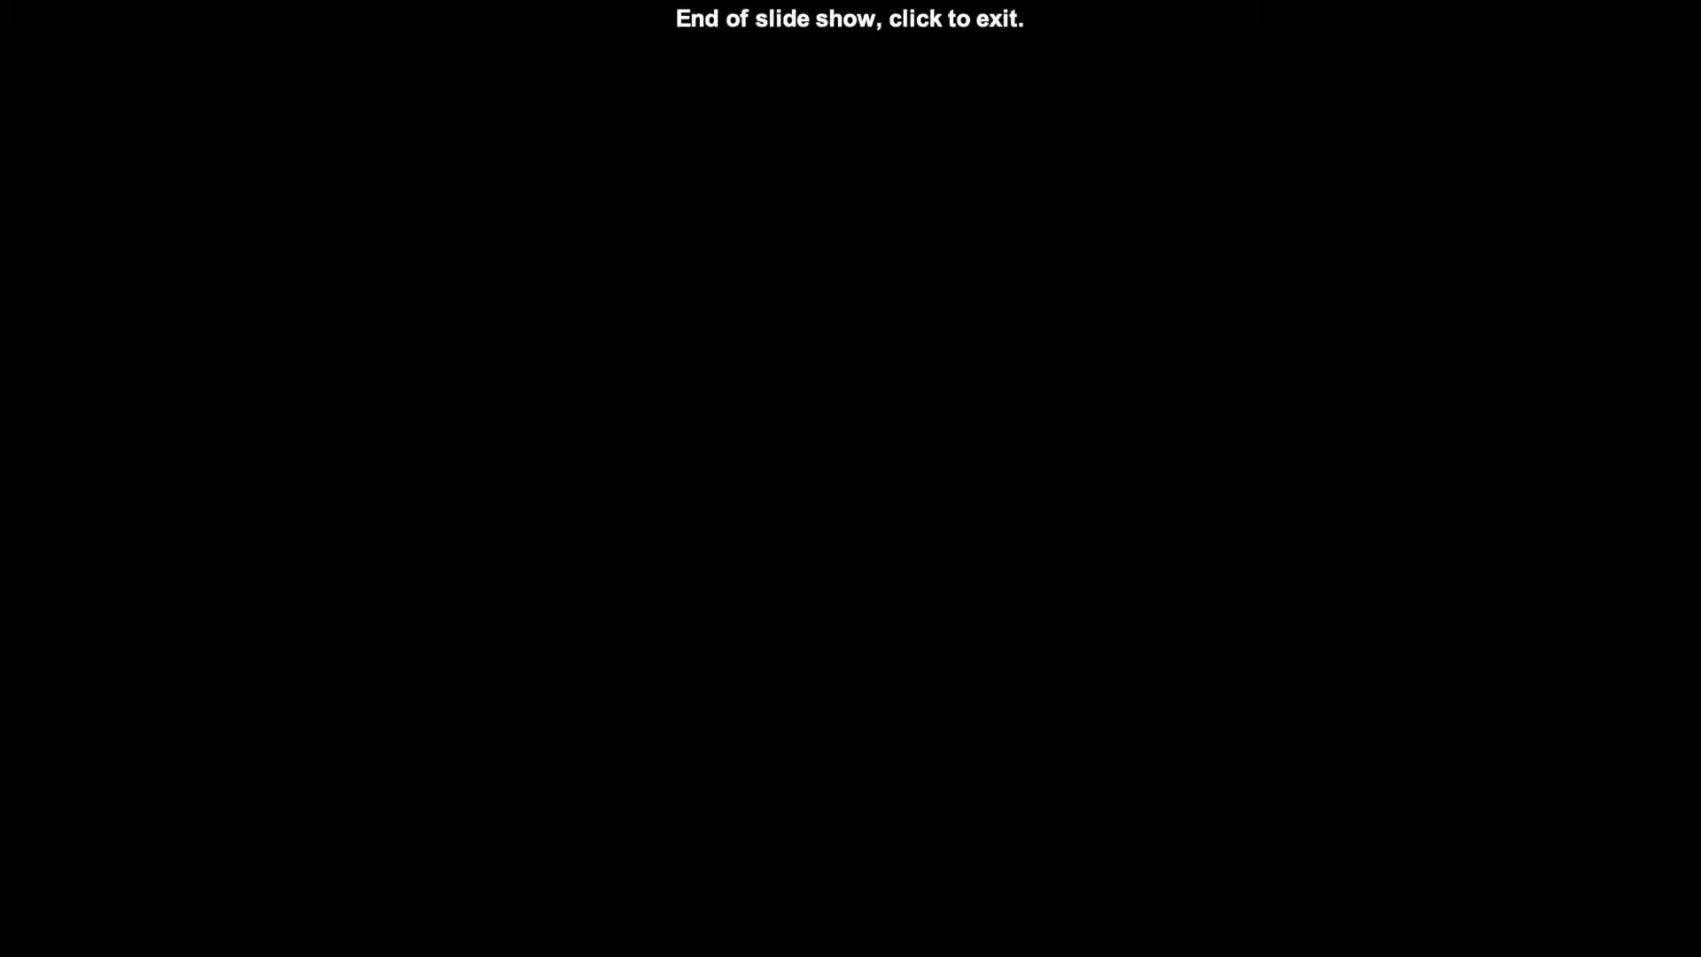
key(Right)
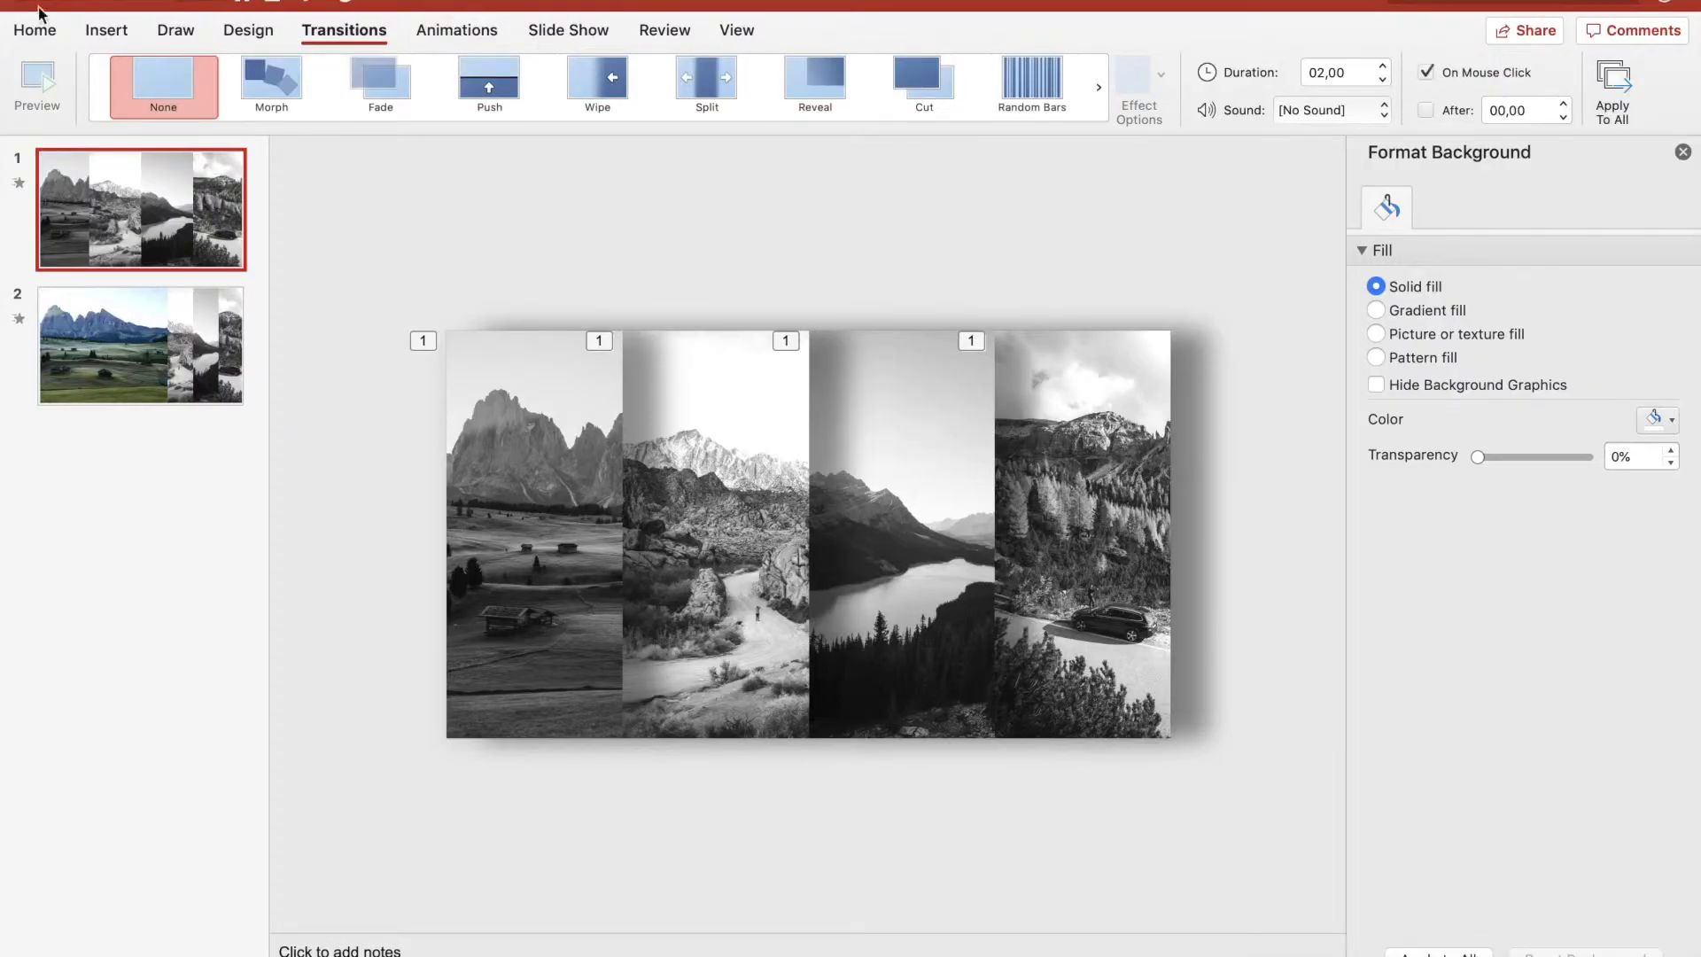
click(160, 350)
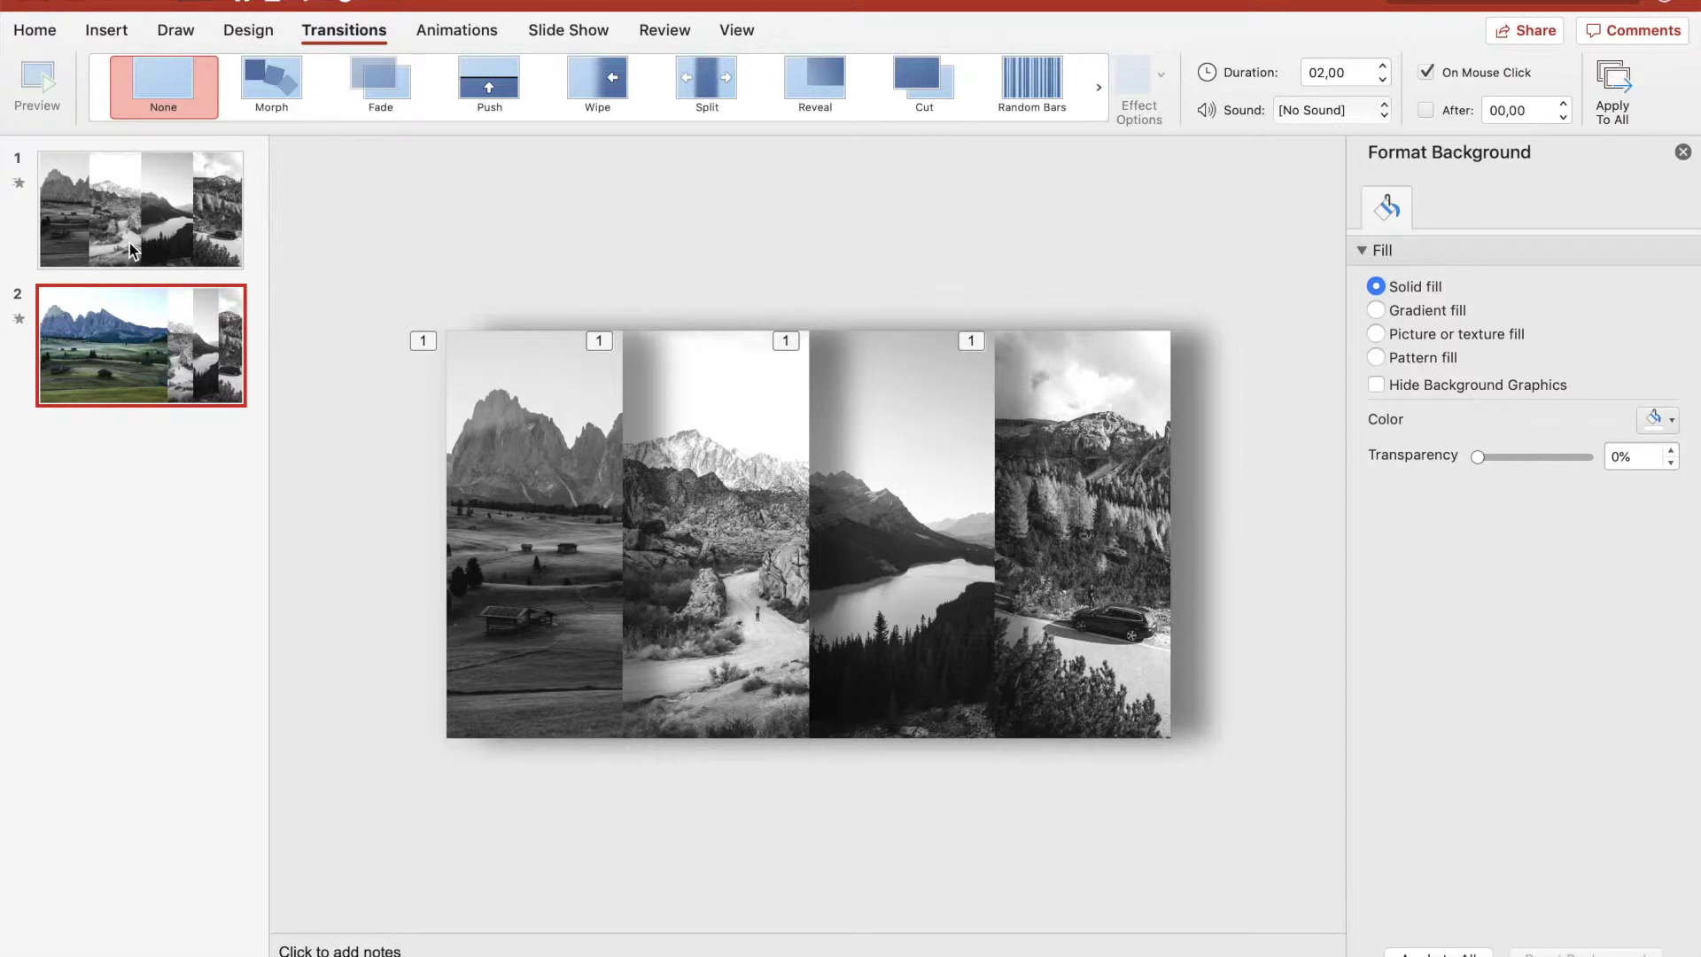
click(152, 363)
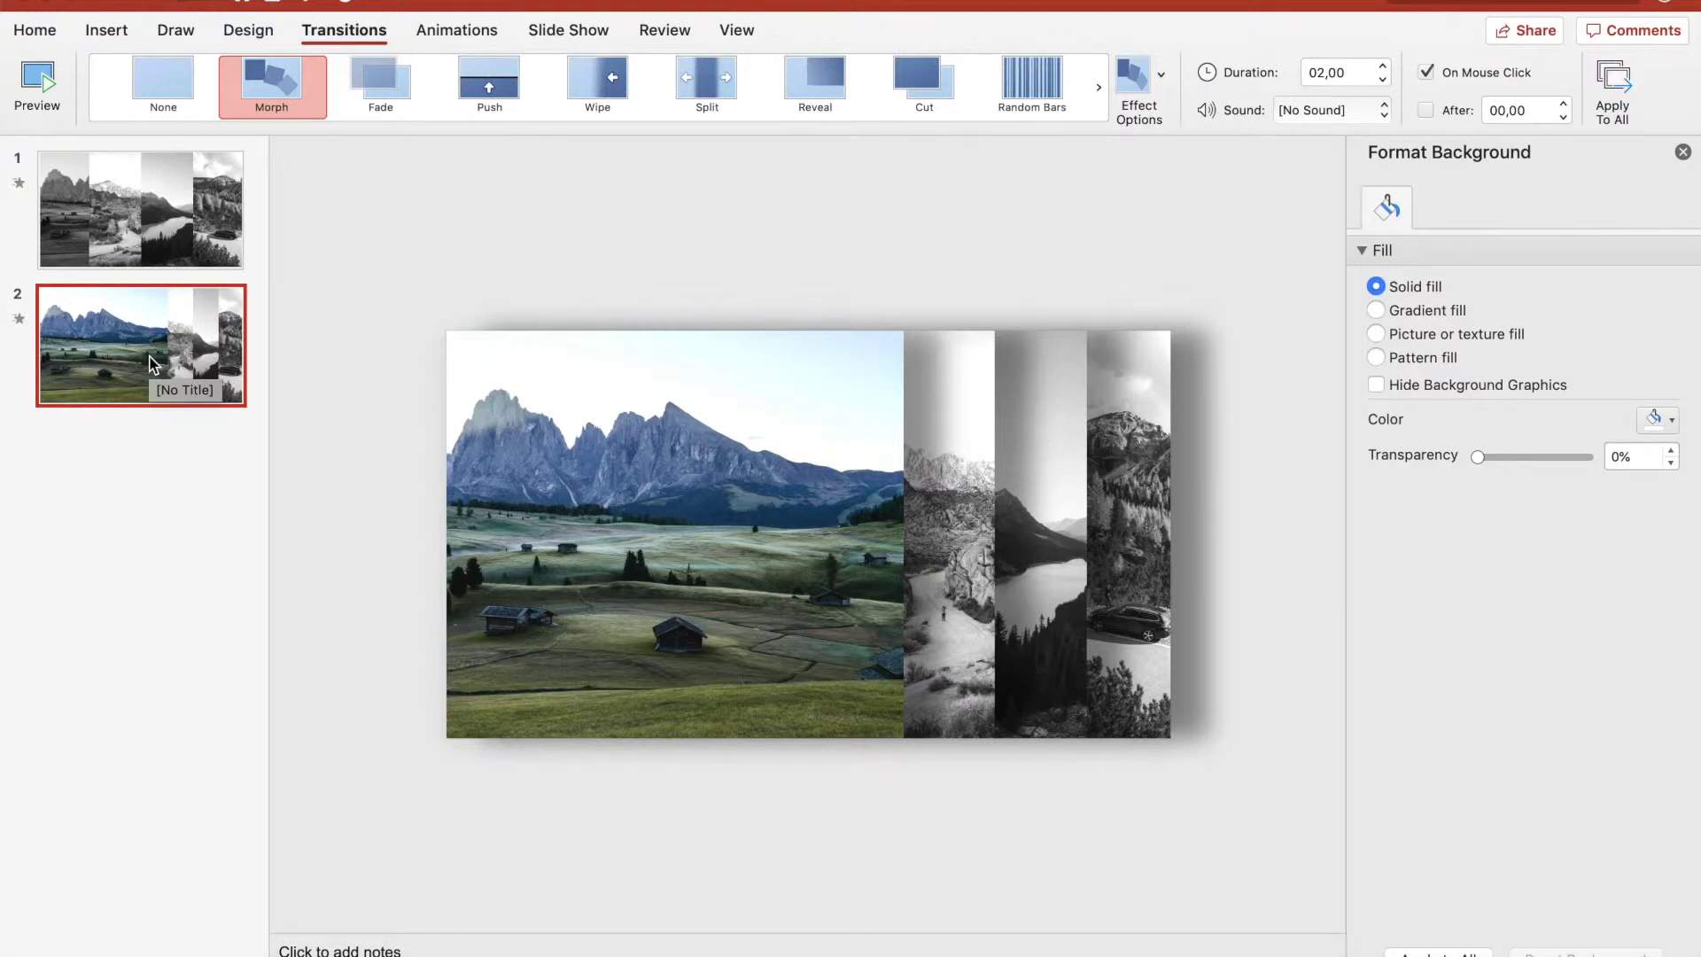
click(121, 40)
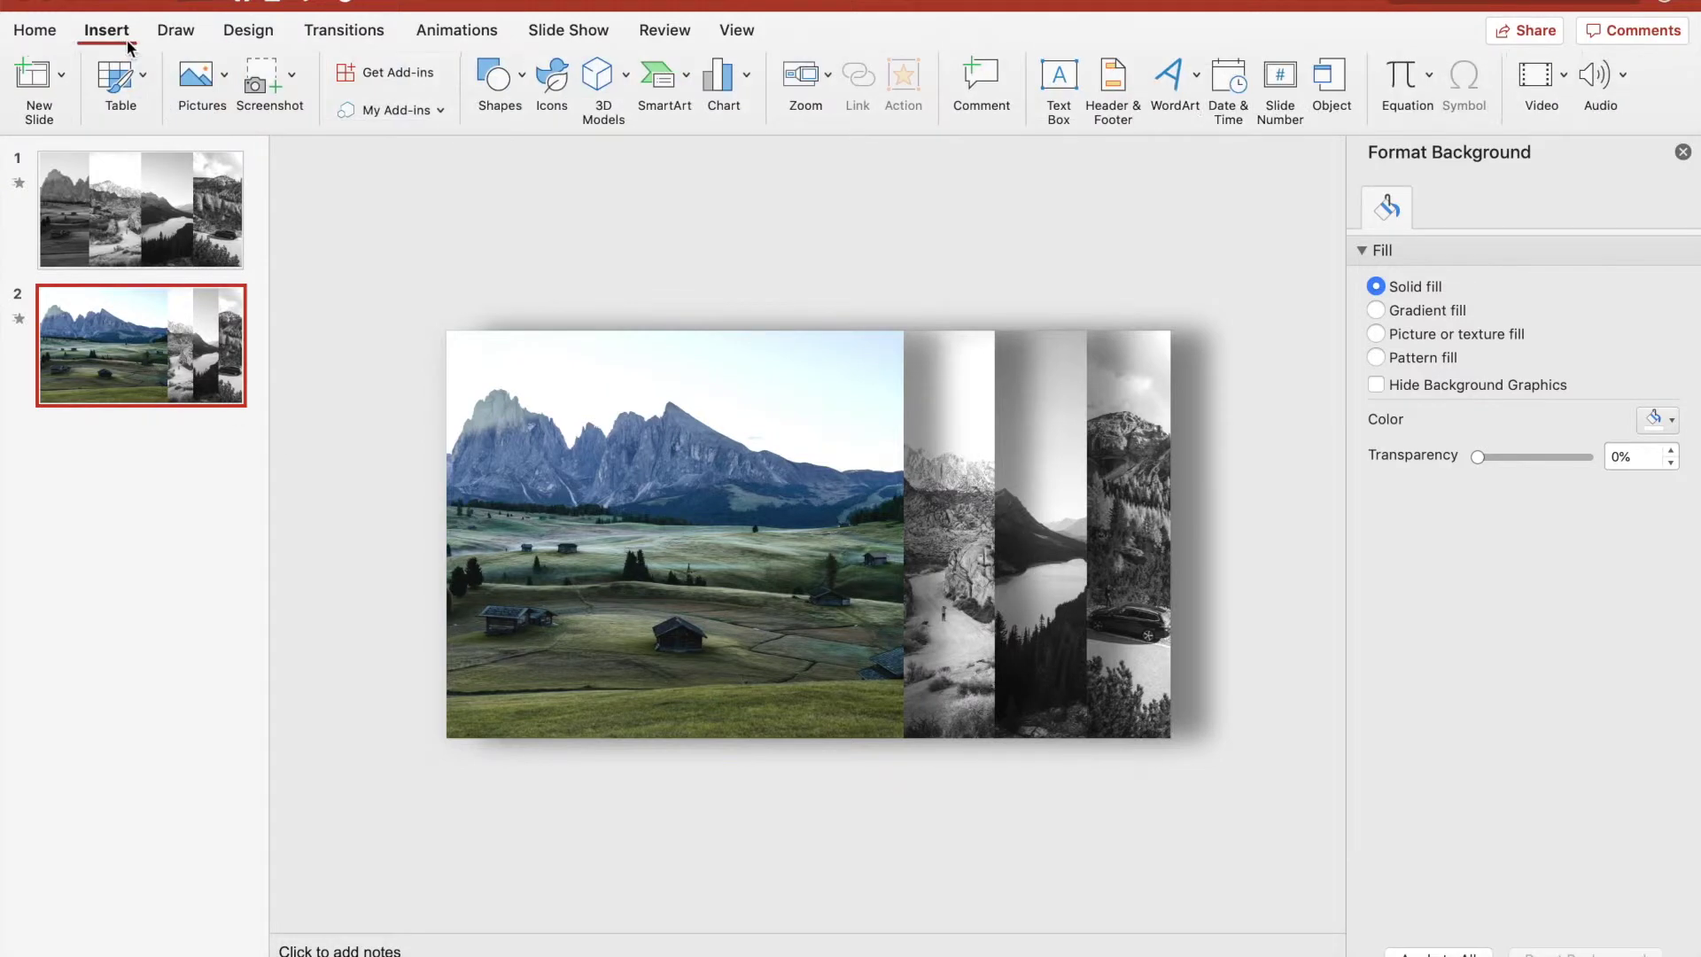
Draw a 7,39 × 21,36 cm rectangle over the lower photo: no outline, white fill, 20% transparency
click(496, 81)
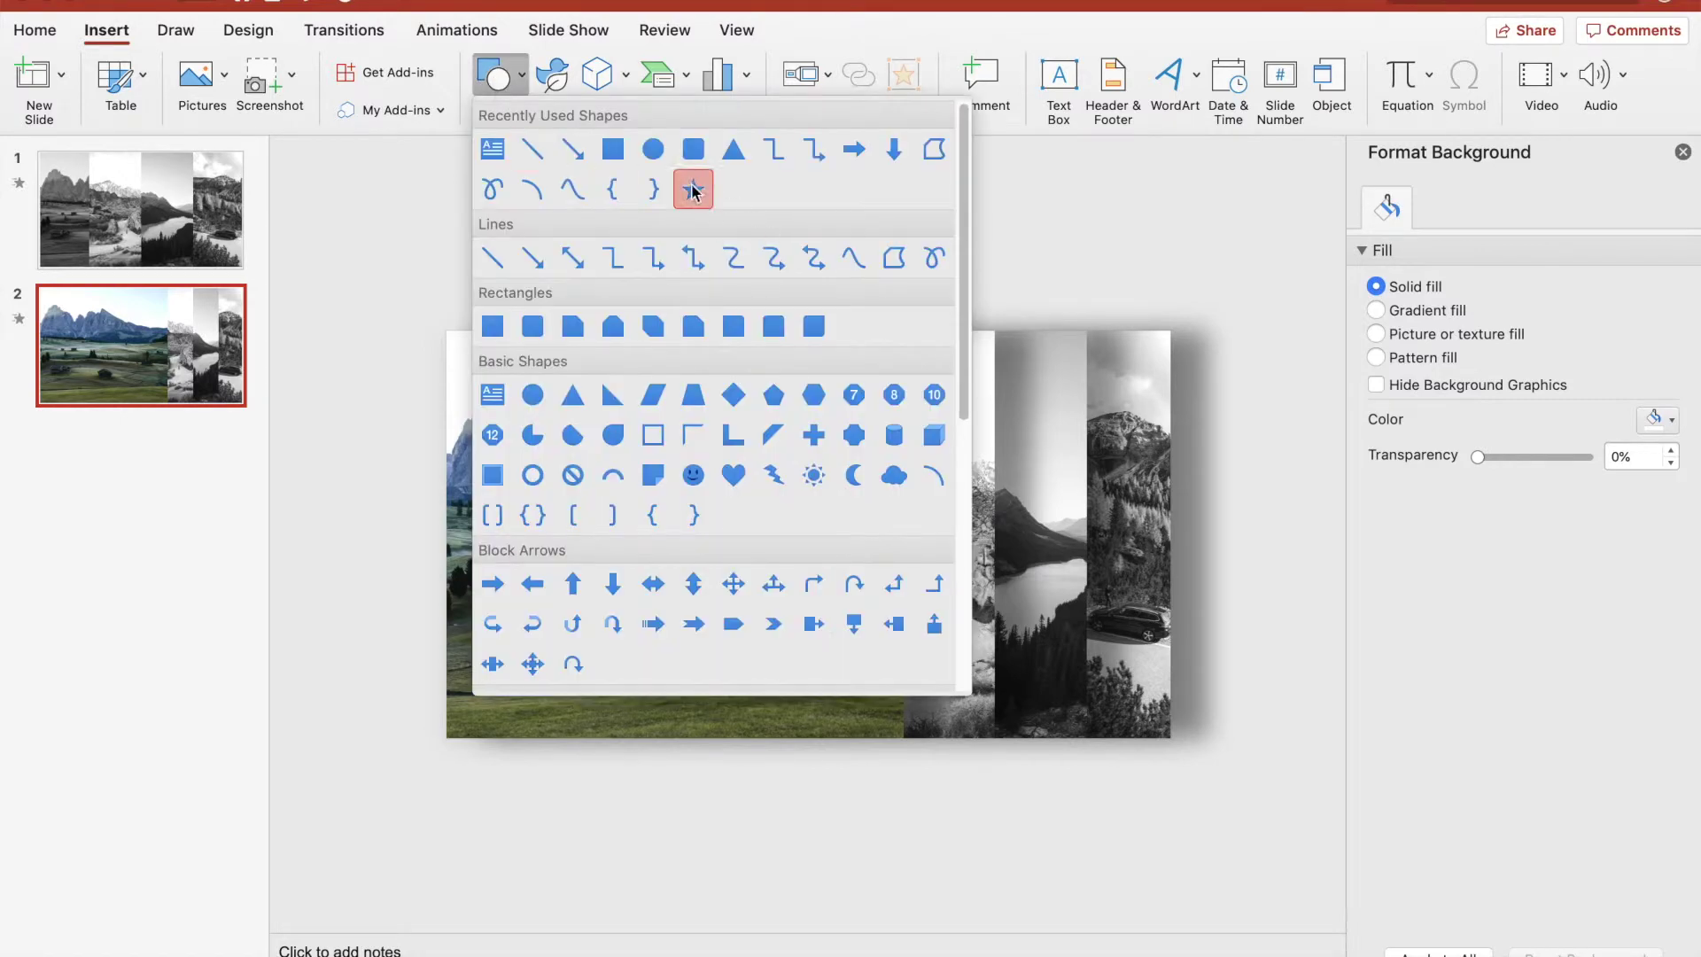
click(612, 150)
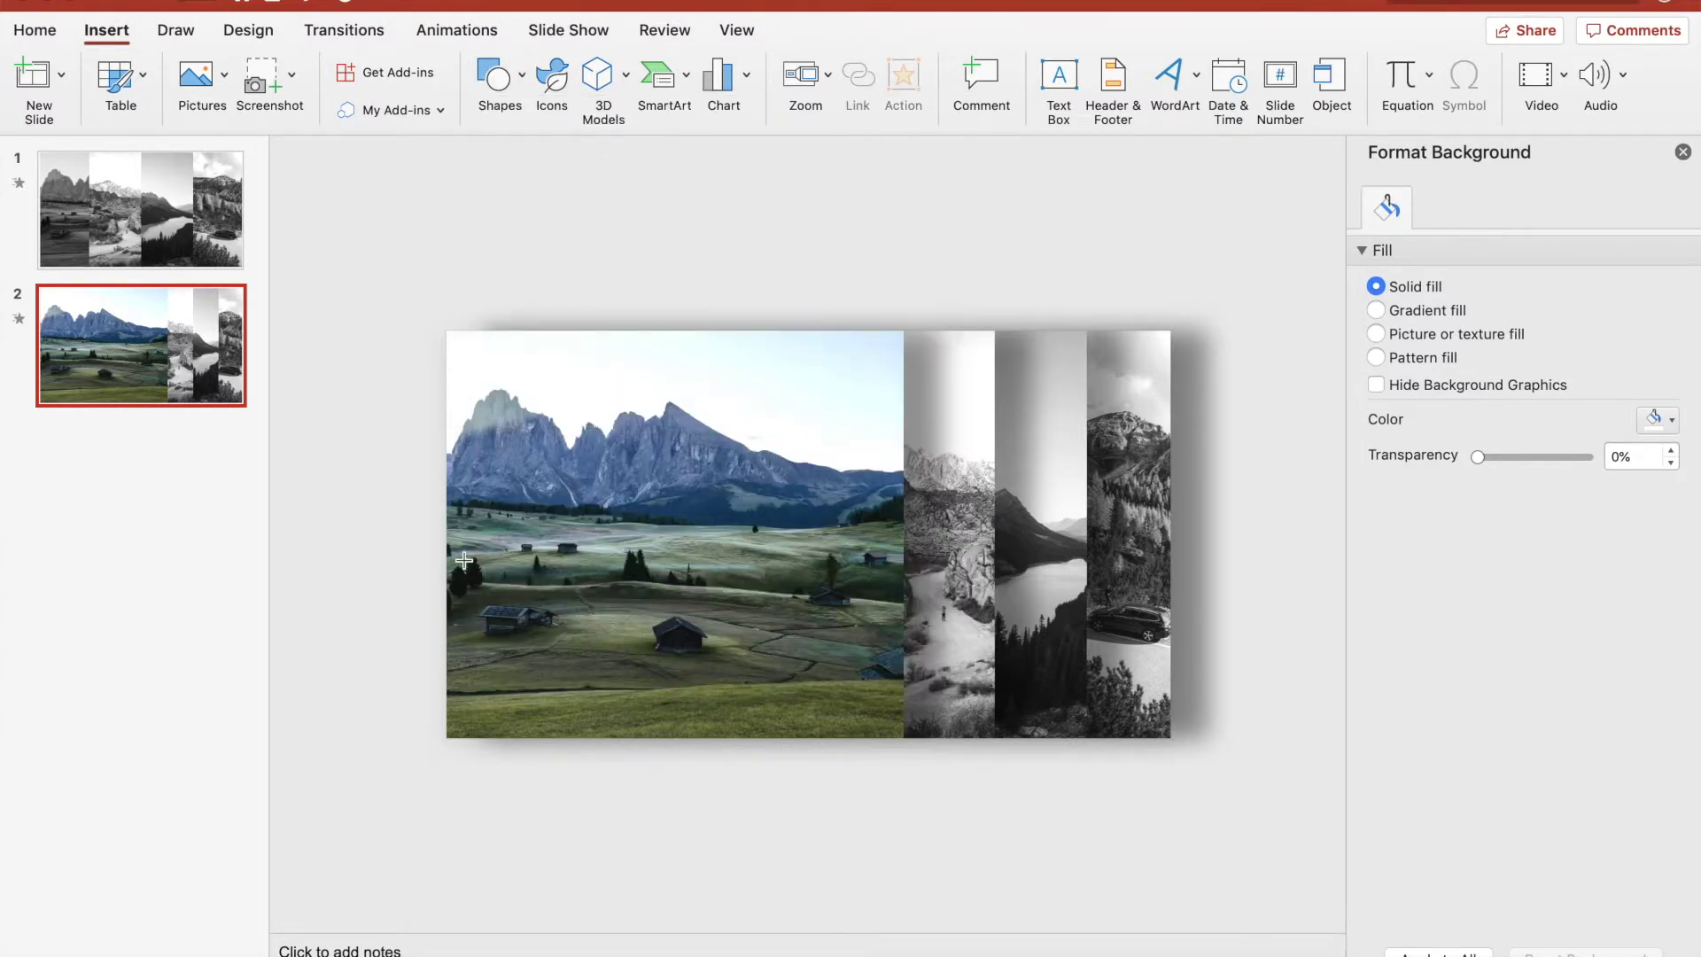
mouse_move(447, 522)
mouse_down()
mouse_move(626, 619)
mouse_move(903, 705)
mouse_up()
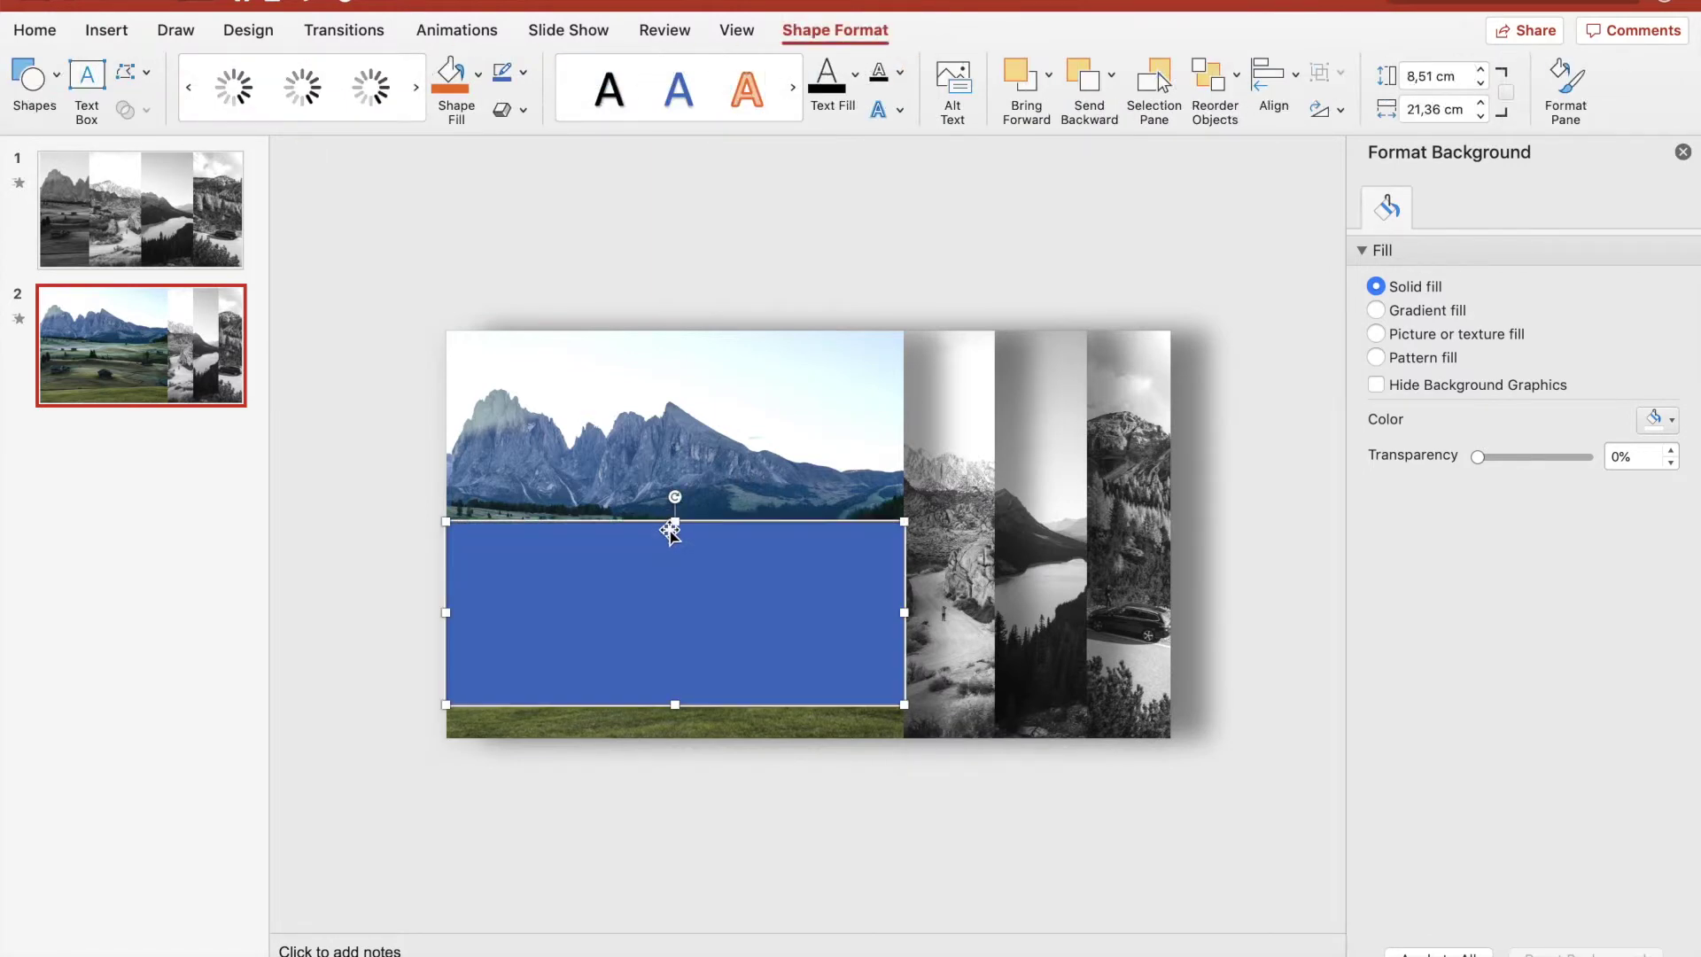
drag(671, 530, 671, 553)
click(526, 73)
click(548, 115)
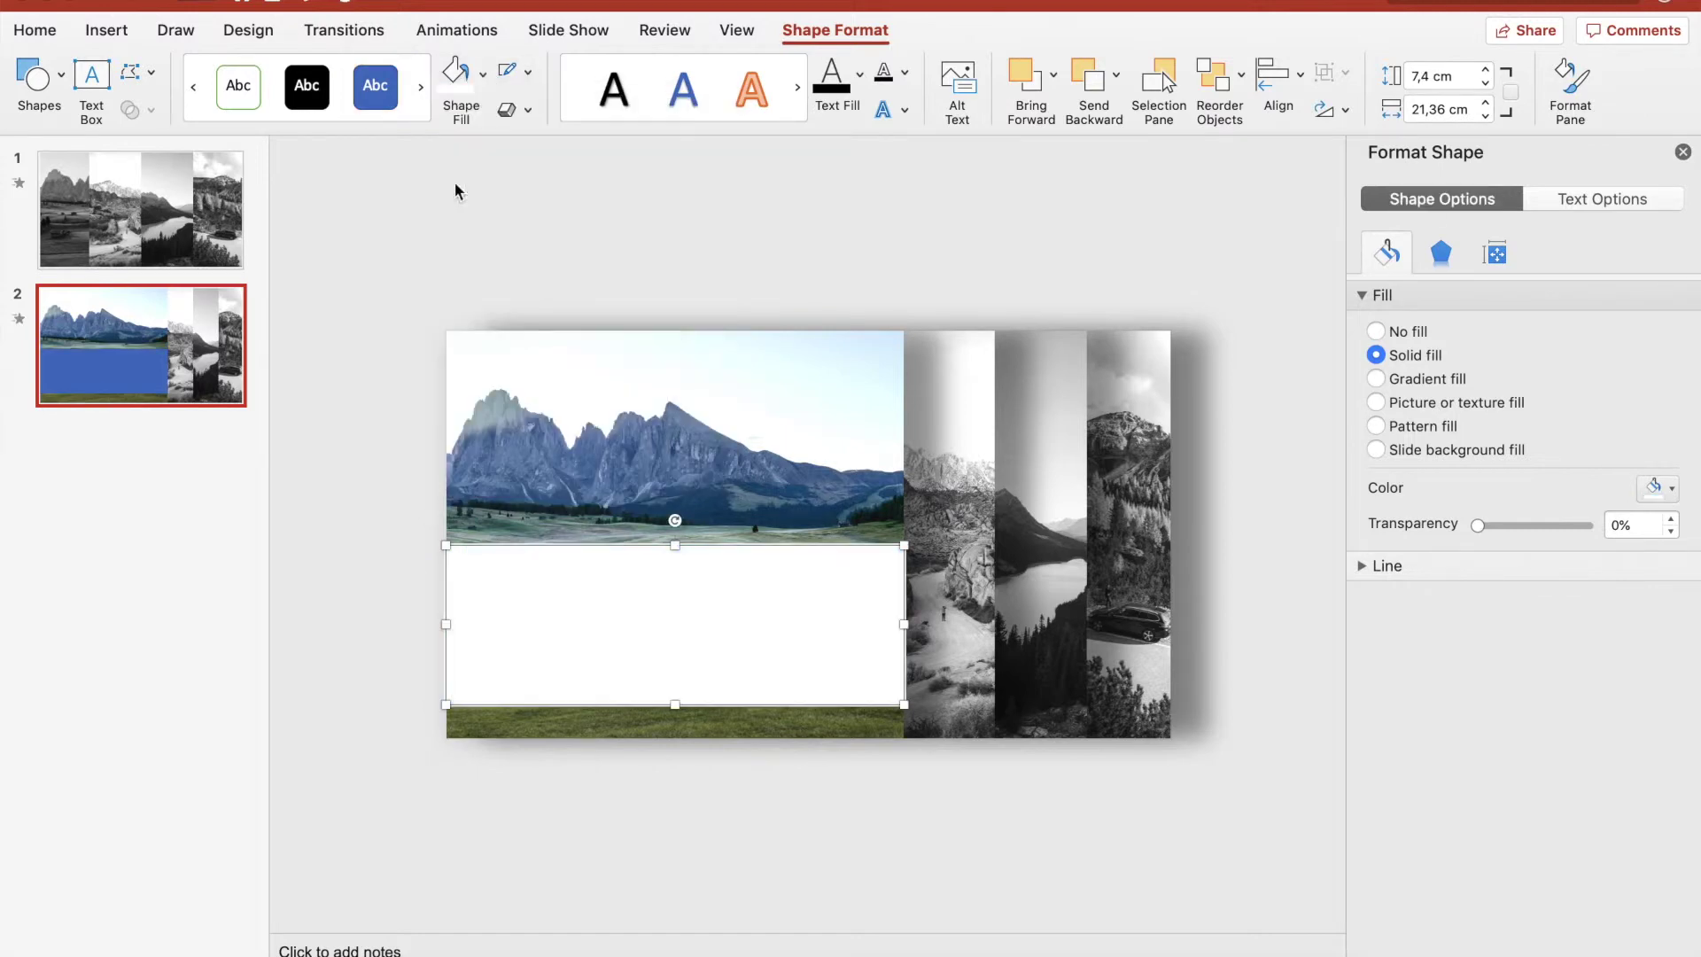
drag(1478, 525, 1511, 532)
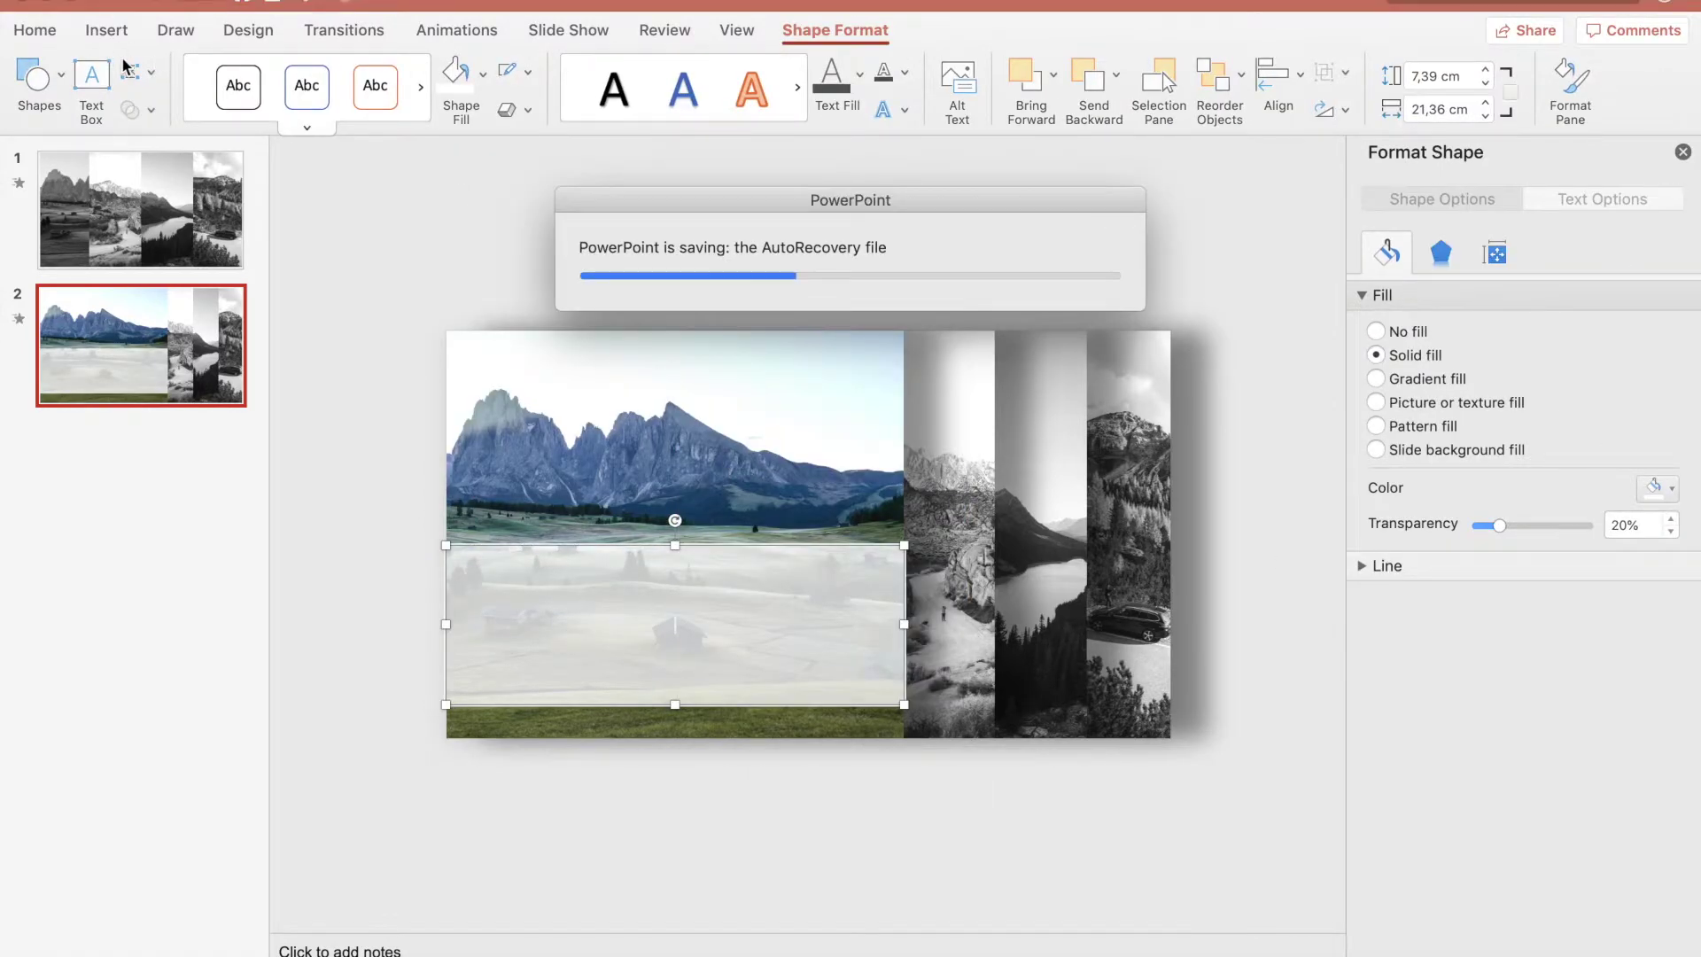
Type the heading 'Lorem ipsum dolor' in the rectangle, followed by bulleted 'Lorem ipsum' lines
click(34, 30)
text(Lorem ipsum dolor)
key(Return)
click(768, 70)
text(Lorem ipsum)
key(Return)
text(Lorem ipsum)
Make all the panel text black at 36 pt with a 2,2 cm left margin
key(super+a)
click(723, 109)
click(715, 164)
click(1586, 198)
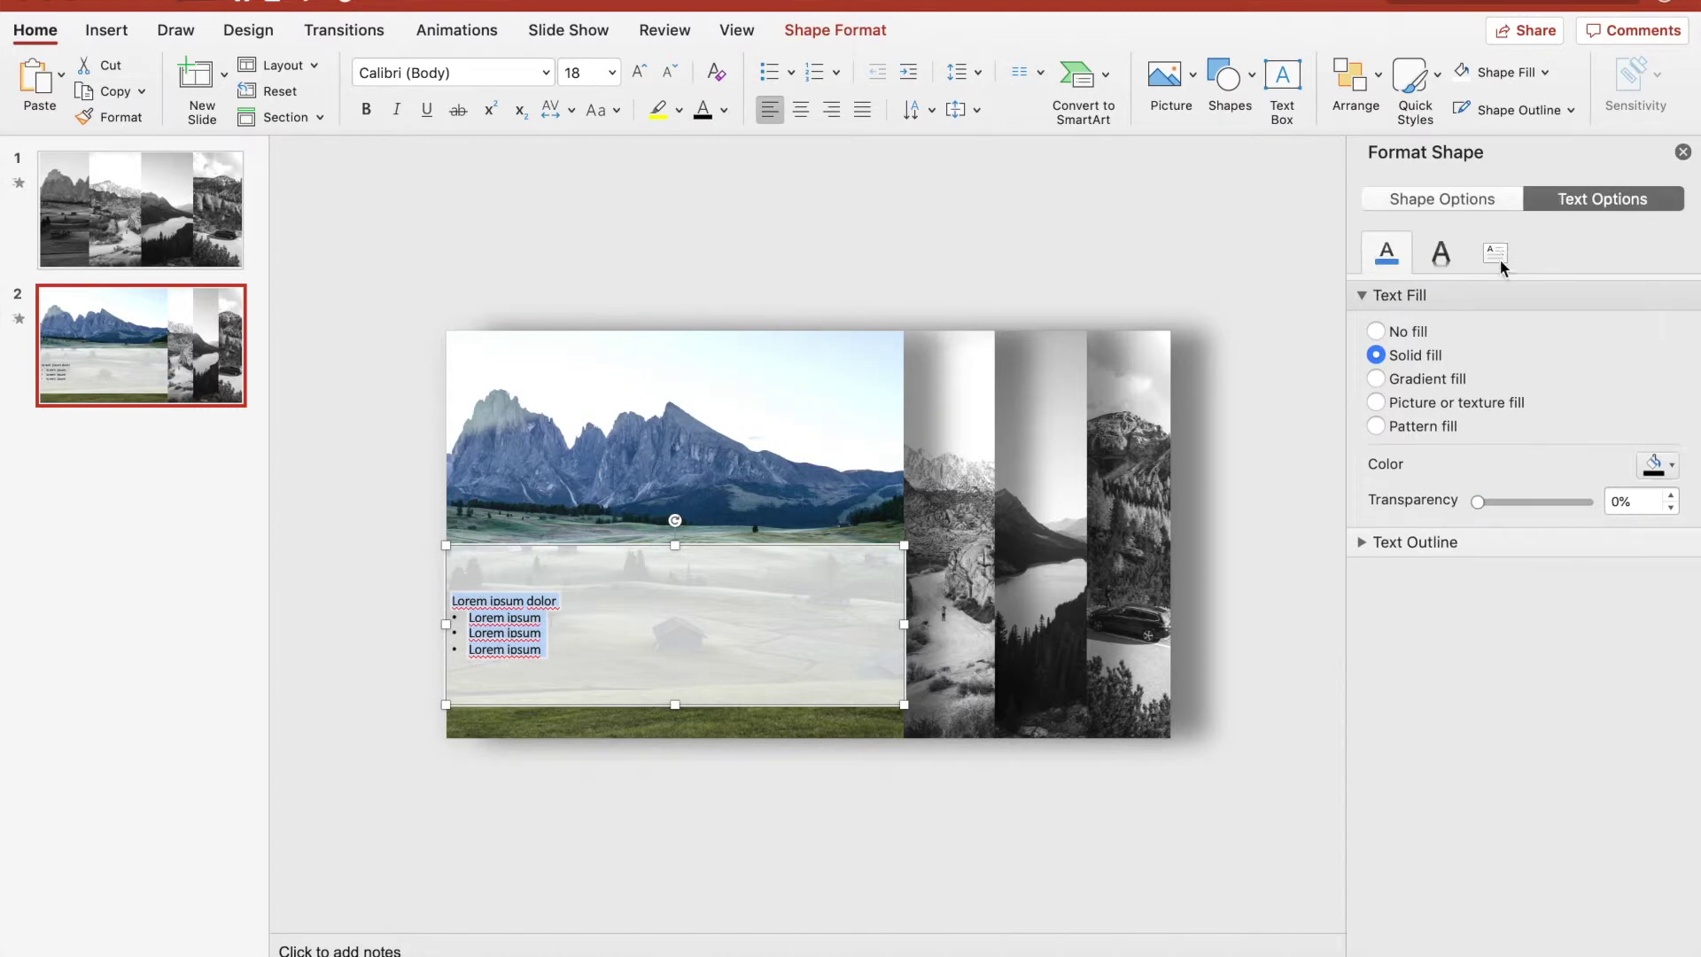
click(1496, 251)
click(1671, 477)
key(super+shift+period)
key(super+shift+period)
key(super+shift+period)
key(super+shift+period)
key(super+shift+period)
Bold the title, shrink the bullets to 24 pt and widen their paragraph spacing
triple_click(589, 578)
key(super+b)
drag(511, 609, 655, 675)
key(super+shift+comma)
key(super+shift+comma)
key(super+shift+comma)
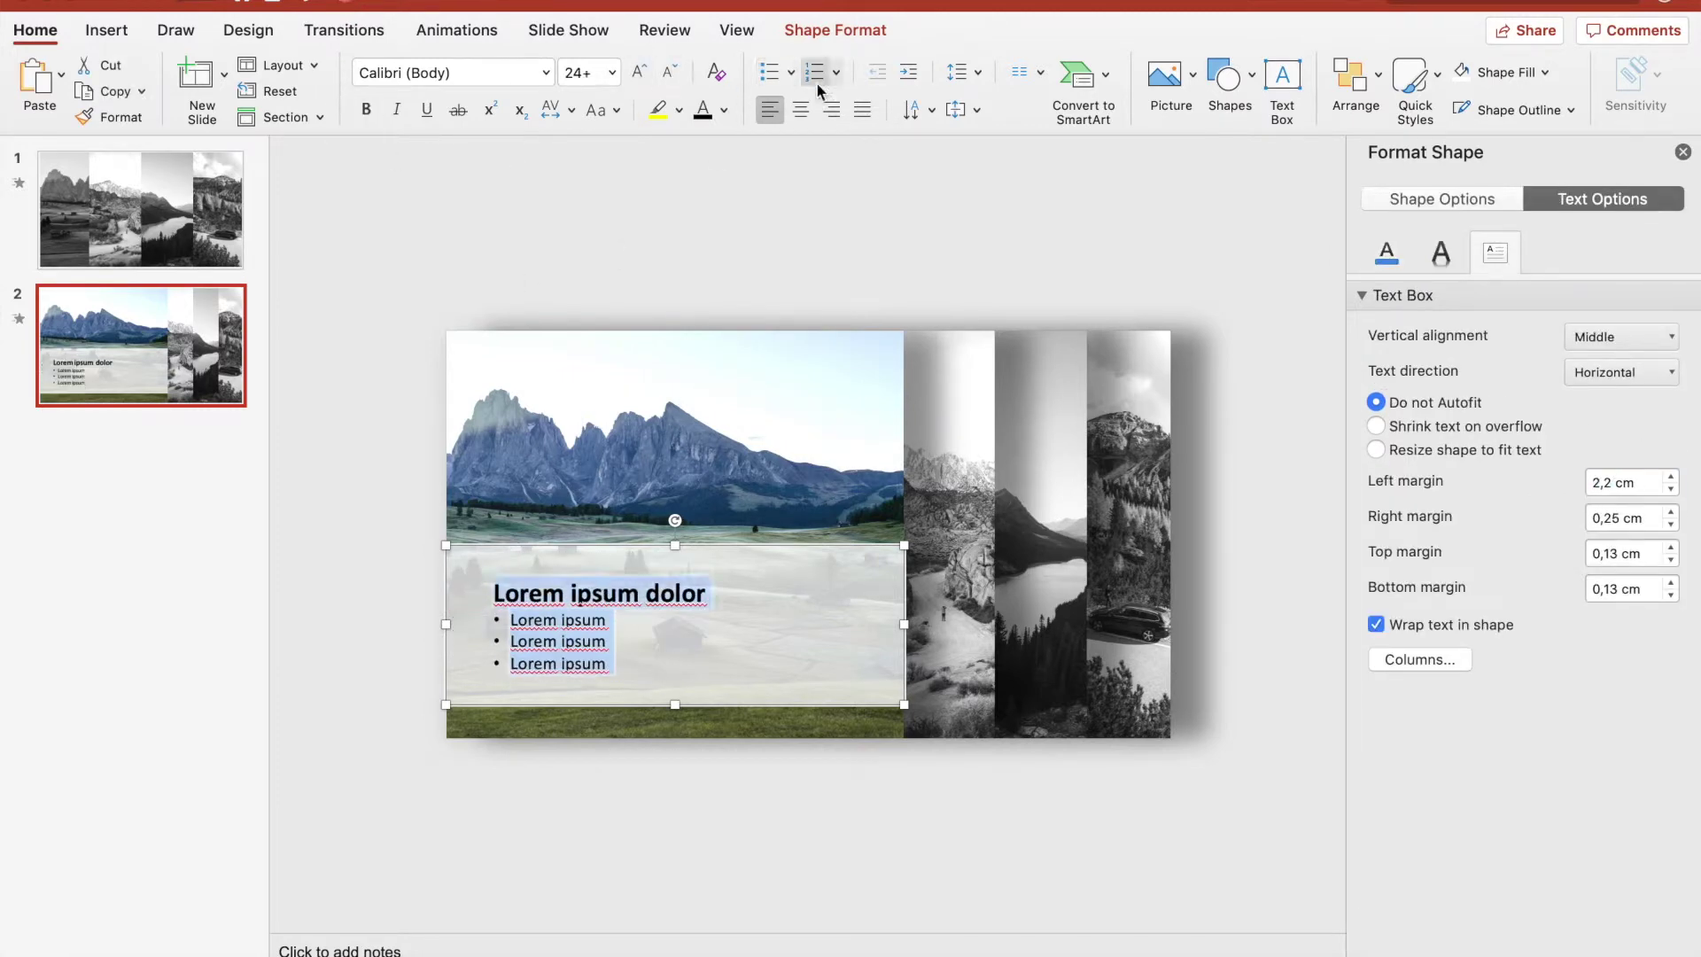
click(977, 71)
click(1027, 266)
click(776, 597)
click(1101, 664)
Set all the panel text to Helvetica
click(542, 585)
key(super+w)
click(934, 129)
key(super+a)
click(545, 72)
click(602, 295)
click(347, 523)
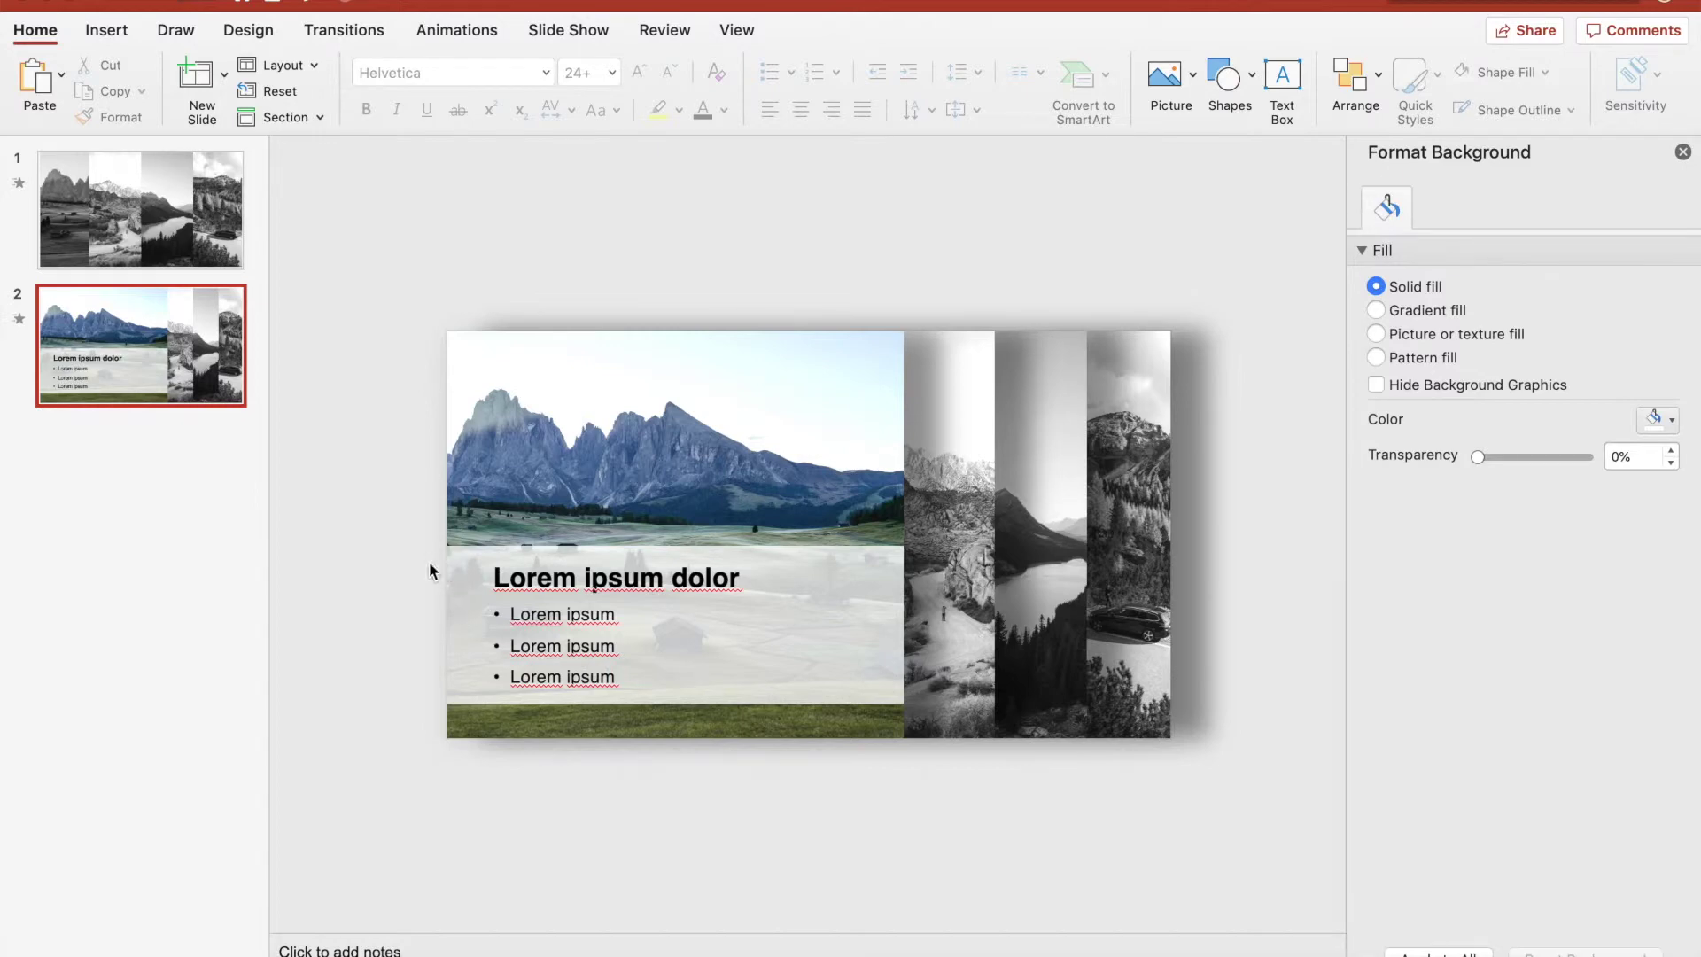
Duplicate slide 2 as slide 3 and delete its Lorem ipsum text panel
click(192, 382)
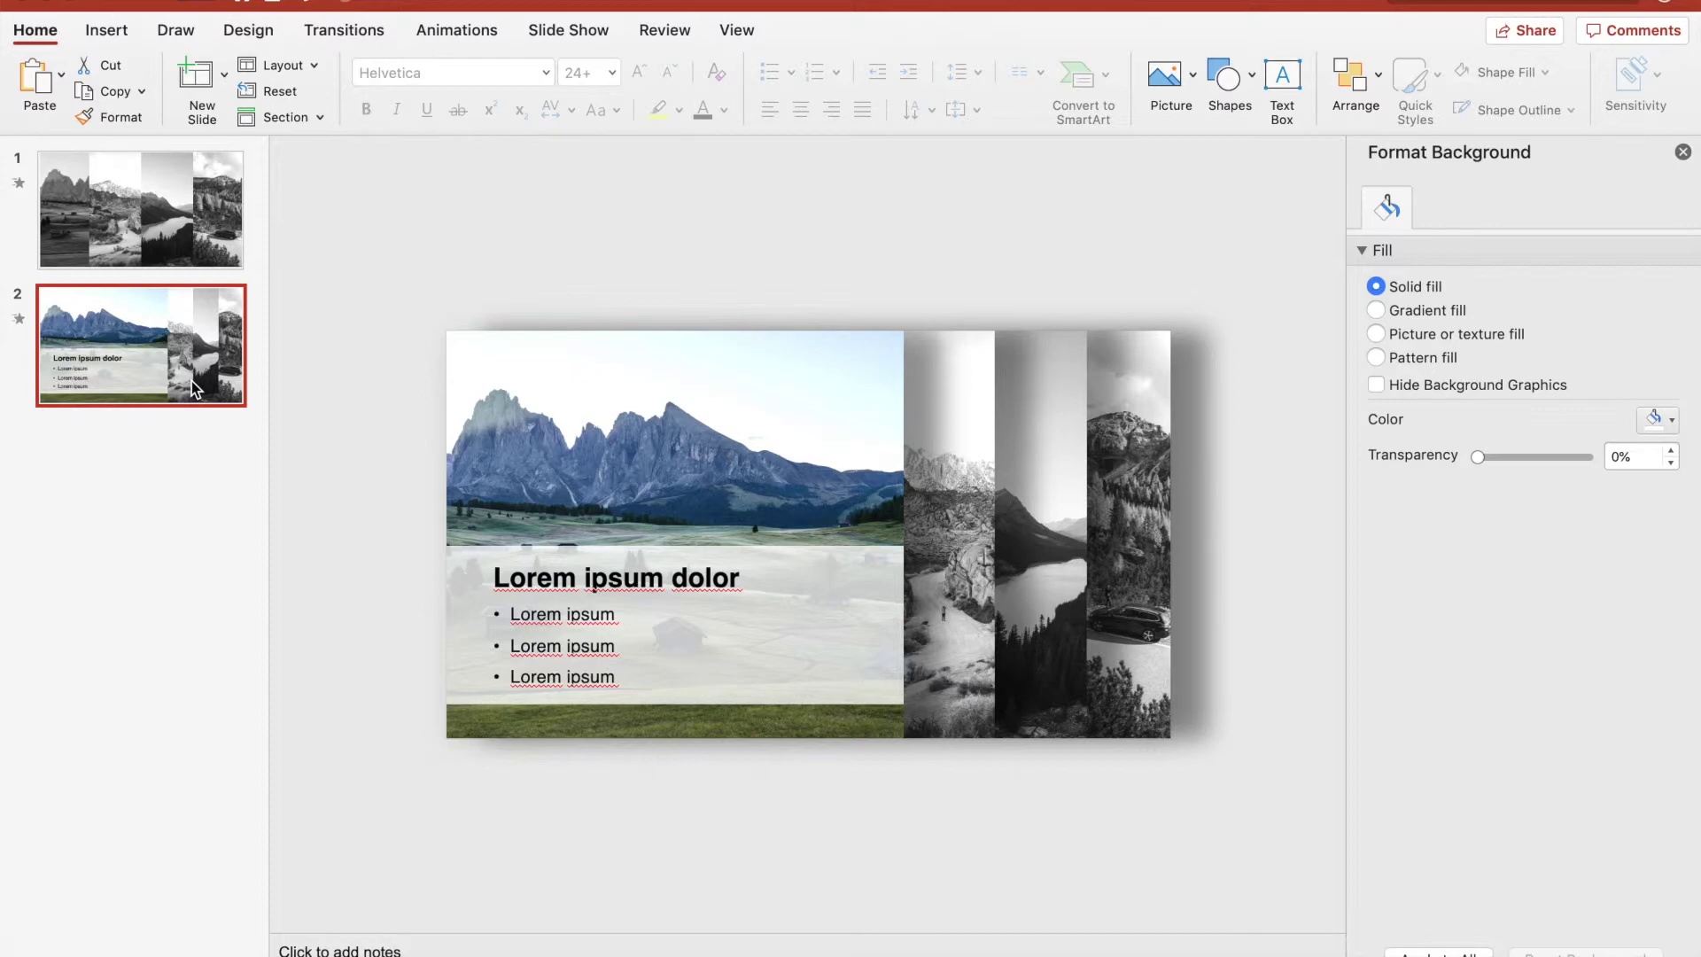
key(Return)
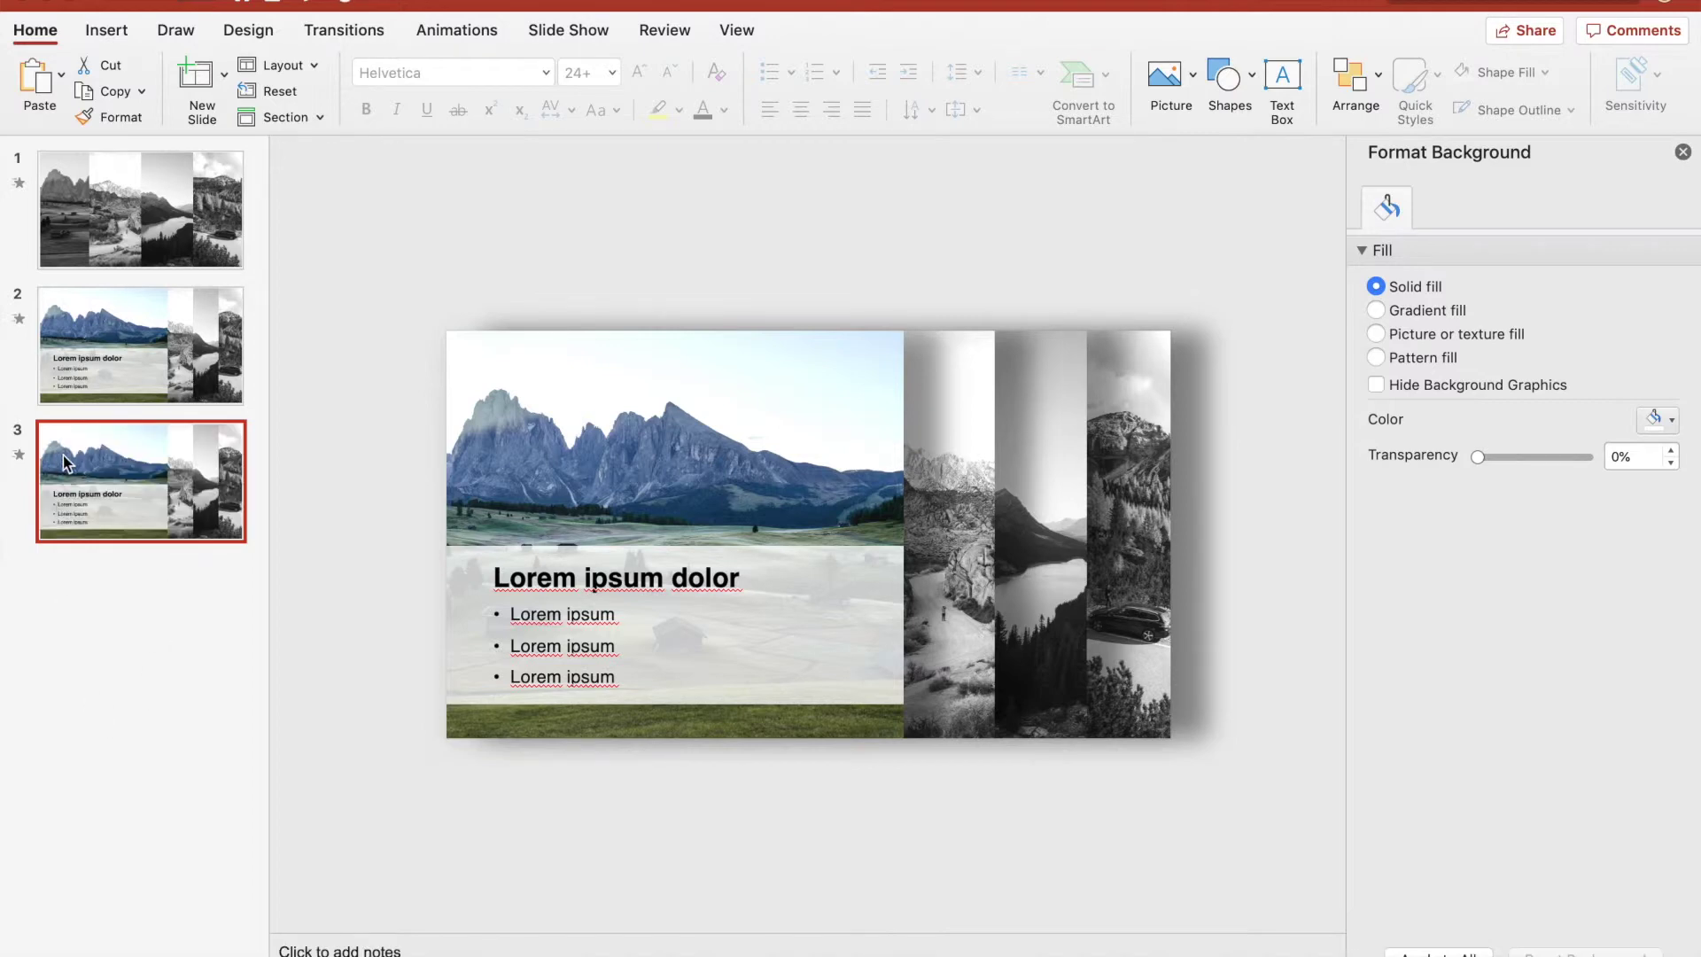
click(728, 661)
click(838, 540)
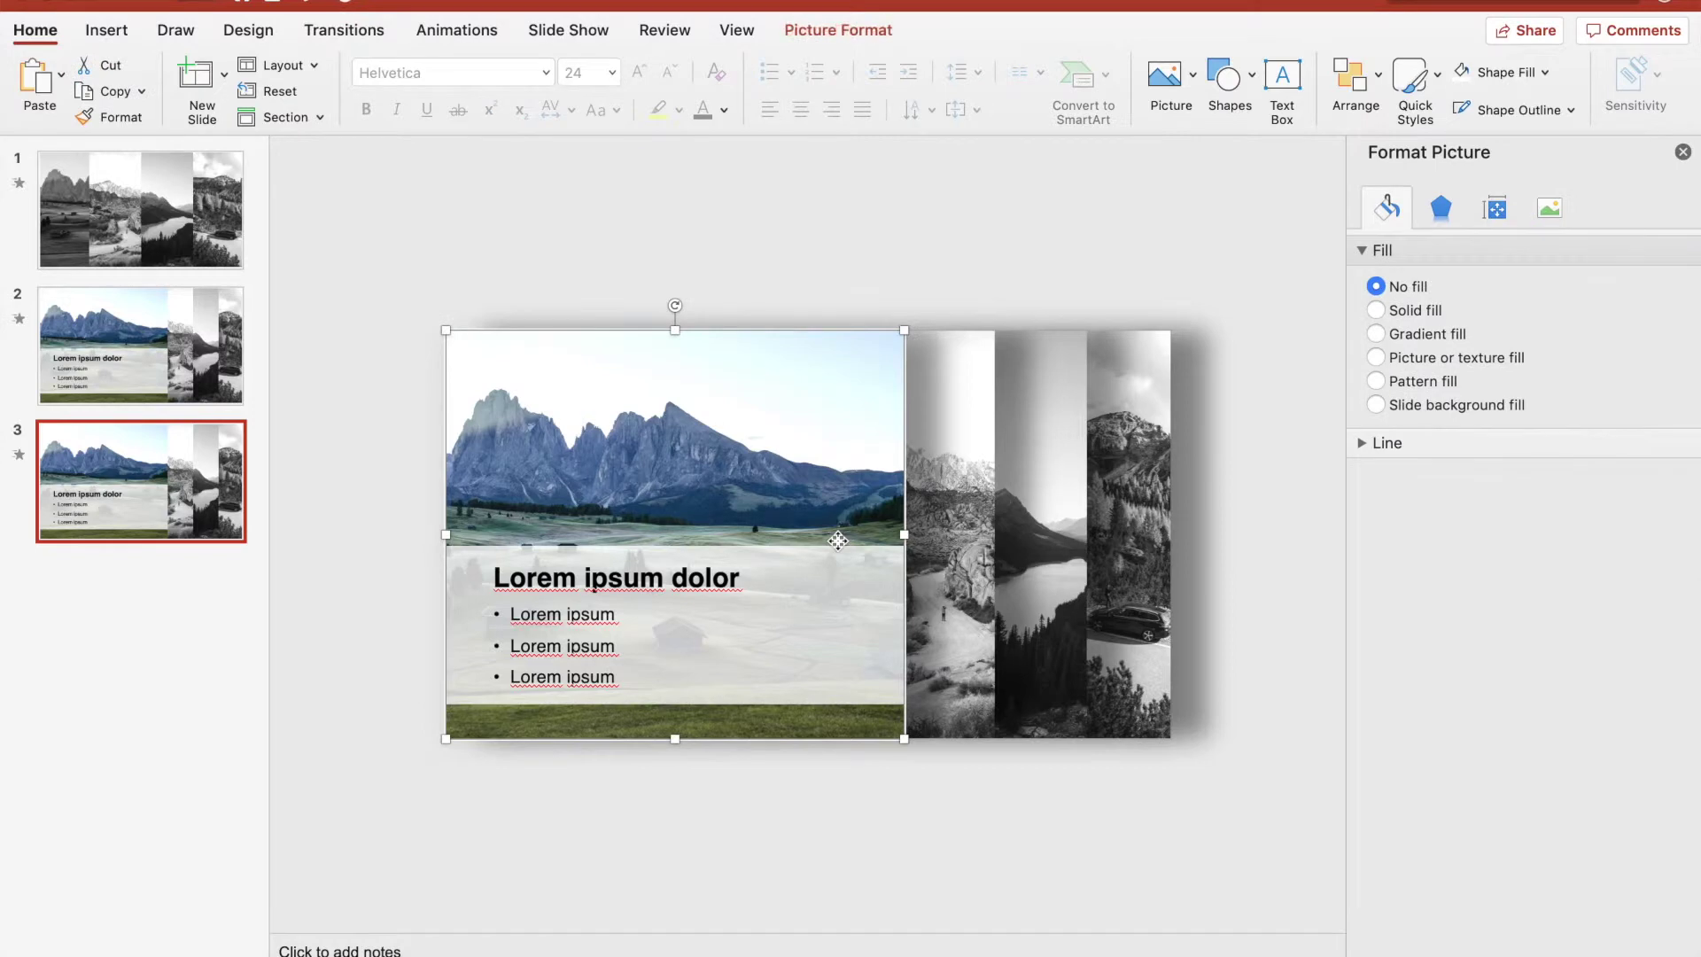
click(846, 576)
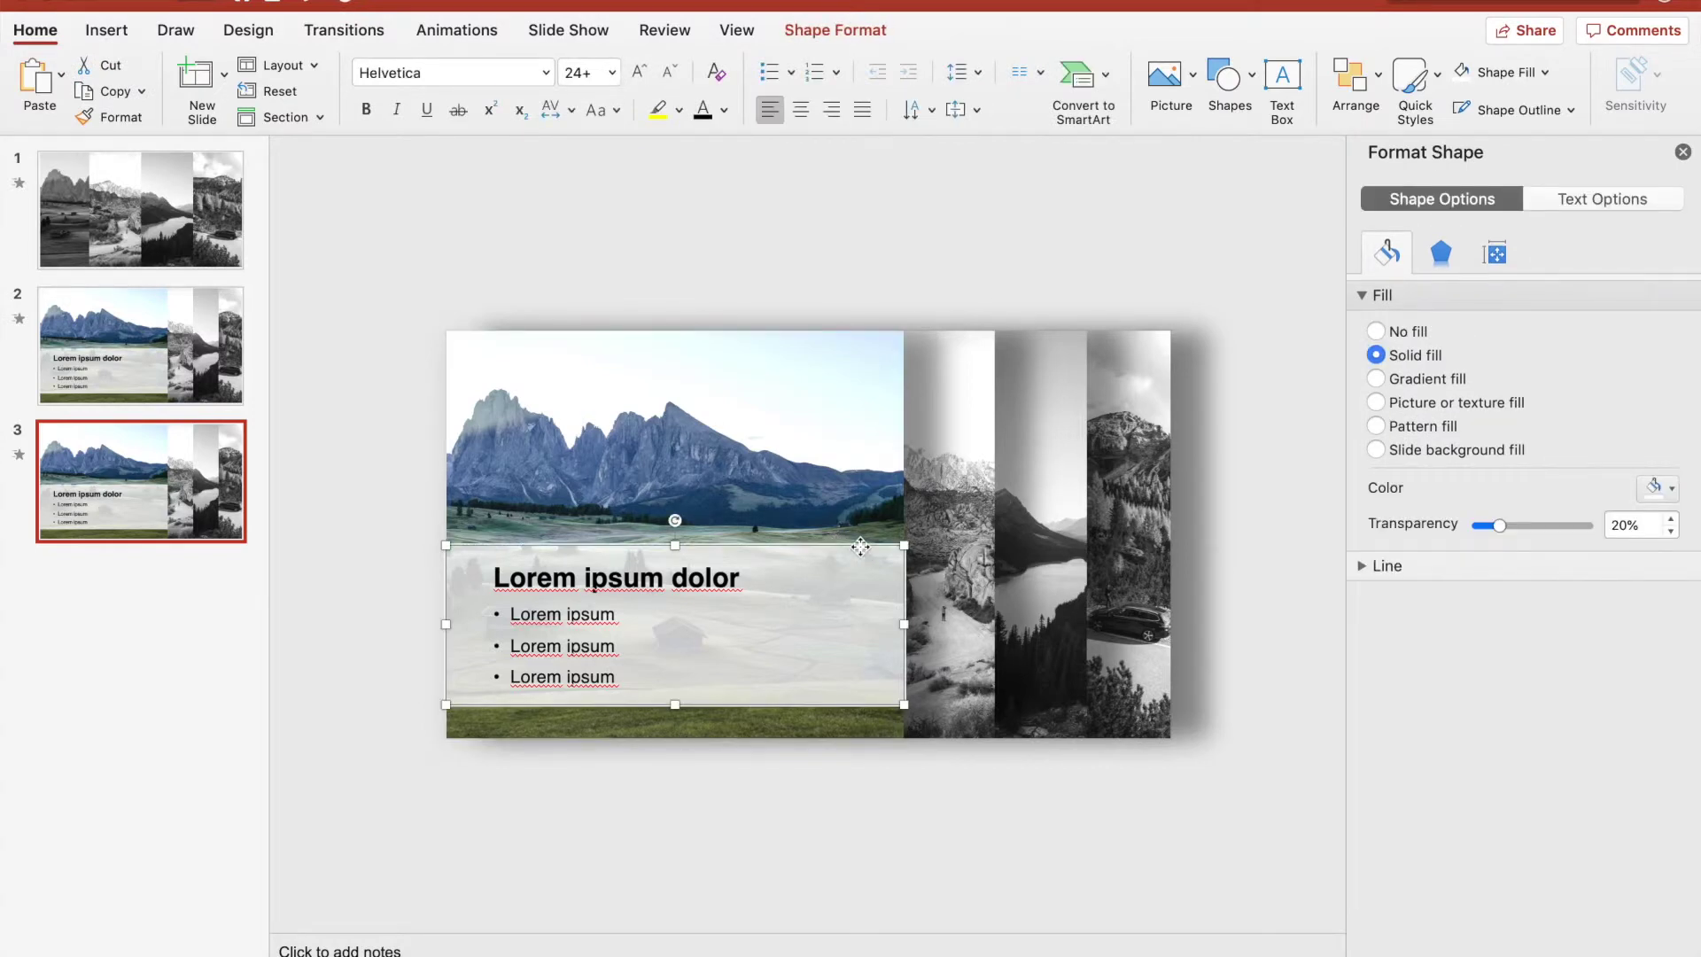
key(Delete)
Move the colour mountain photo left, mostly off-slide, to the slide's left edge
click(705, 568)
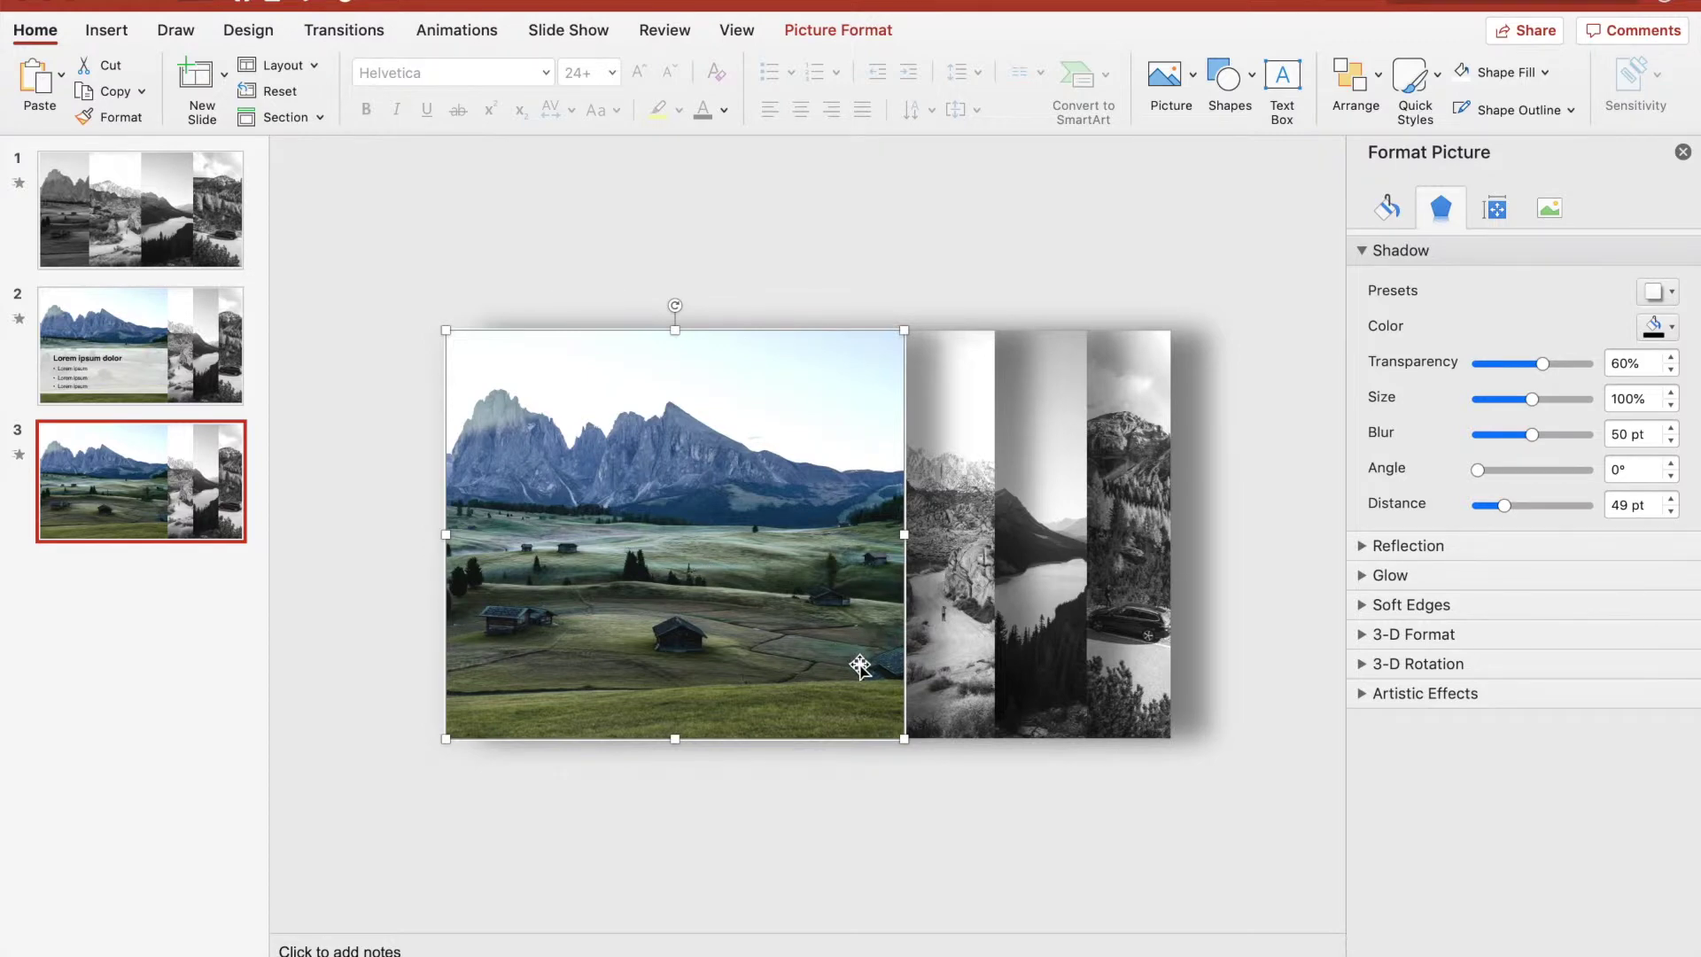
drag(860, 665, 399, 627)
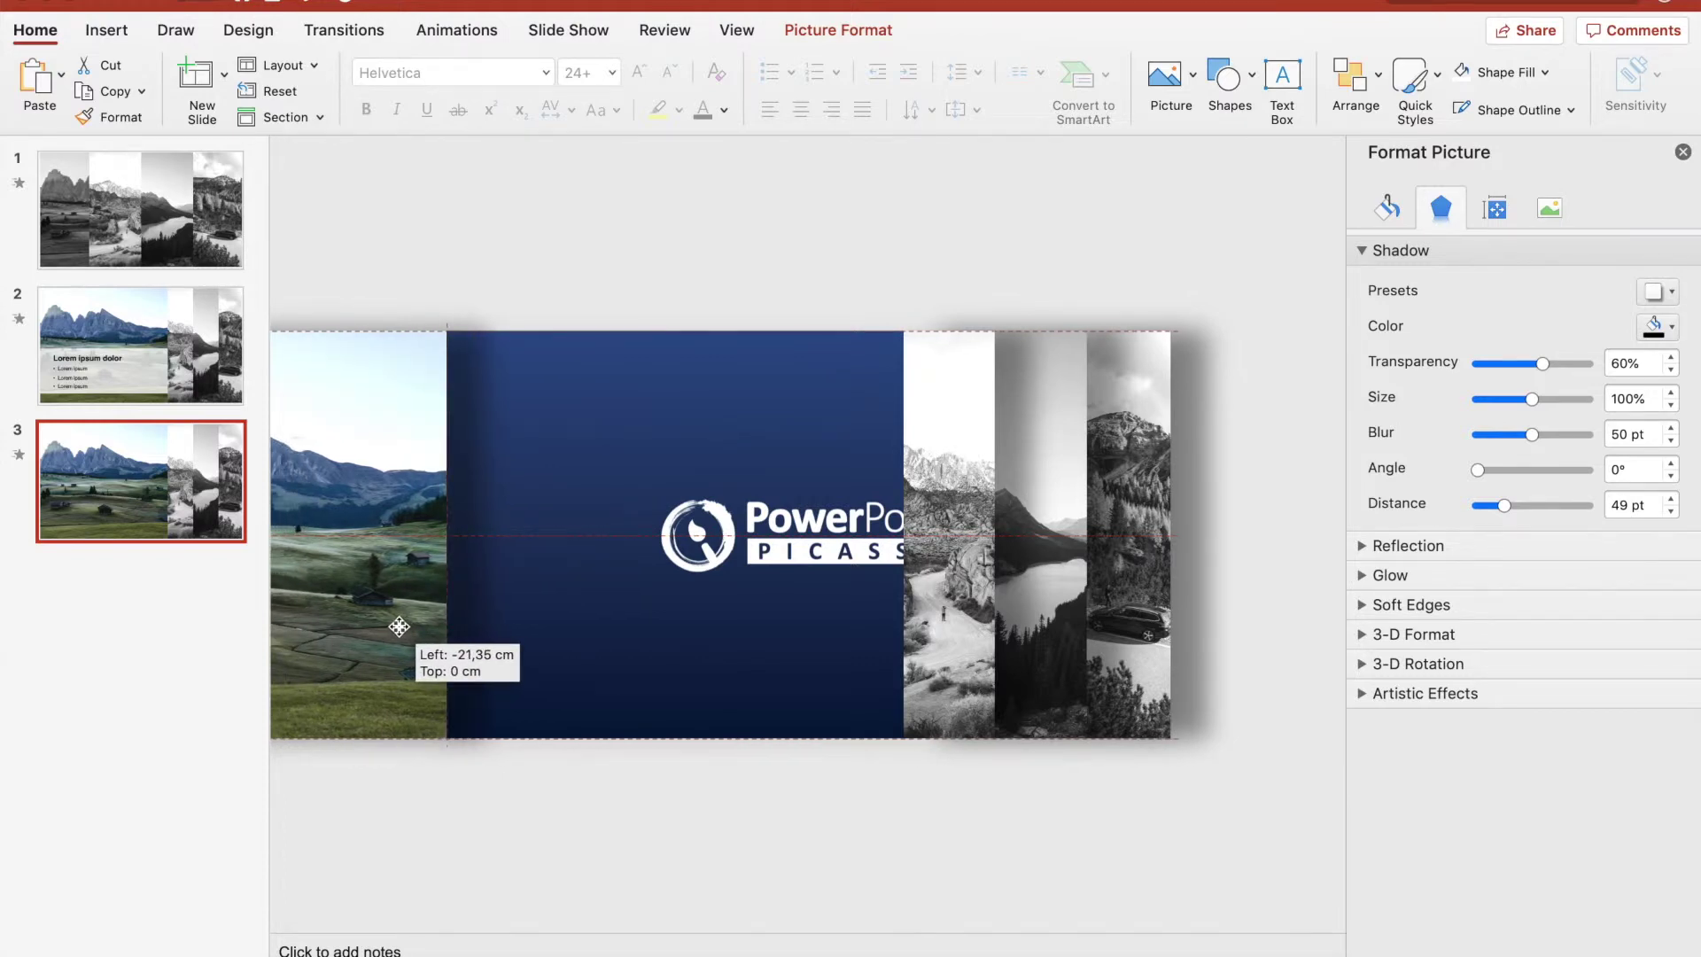
drag(399, 626, 344, 624)
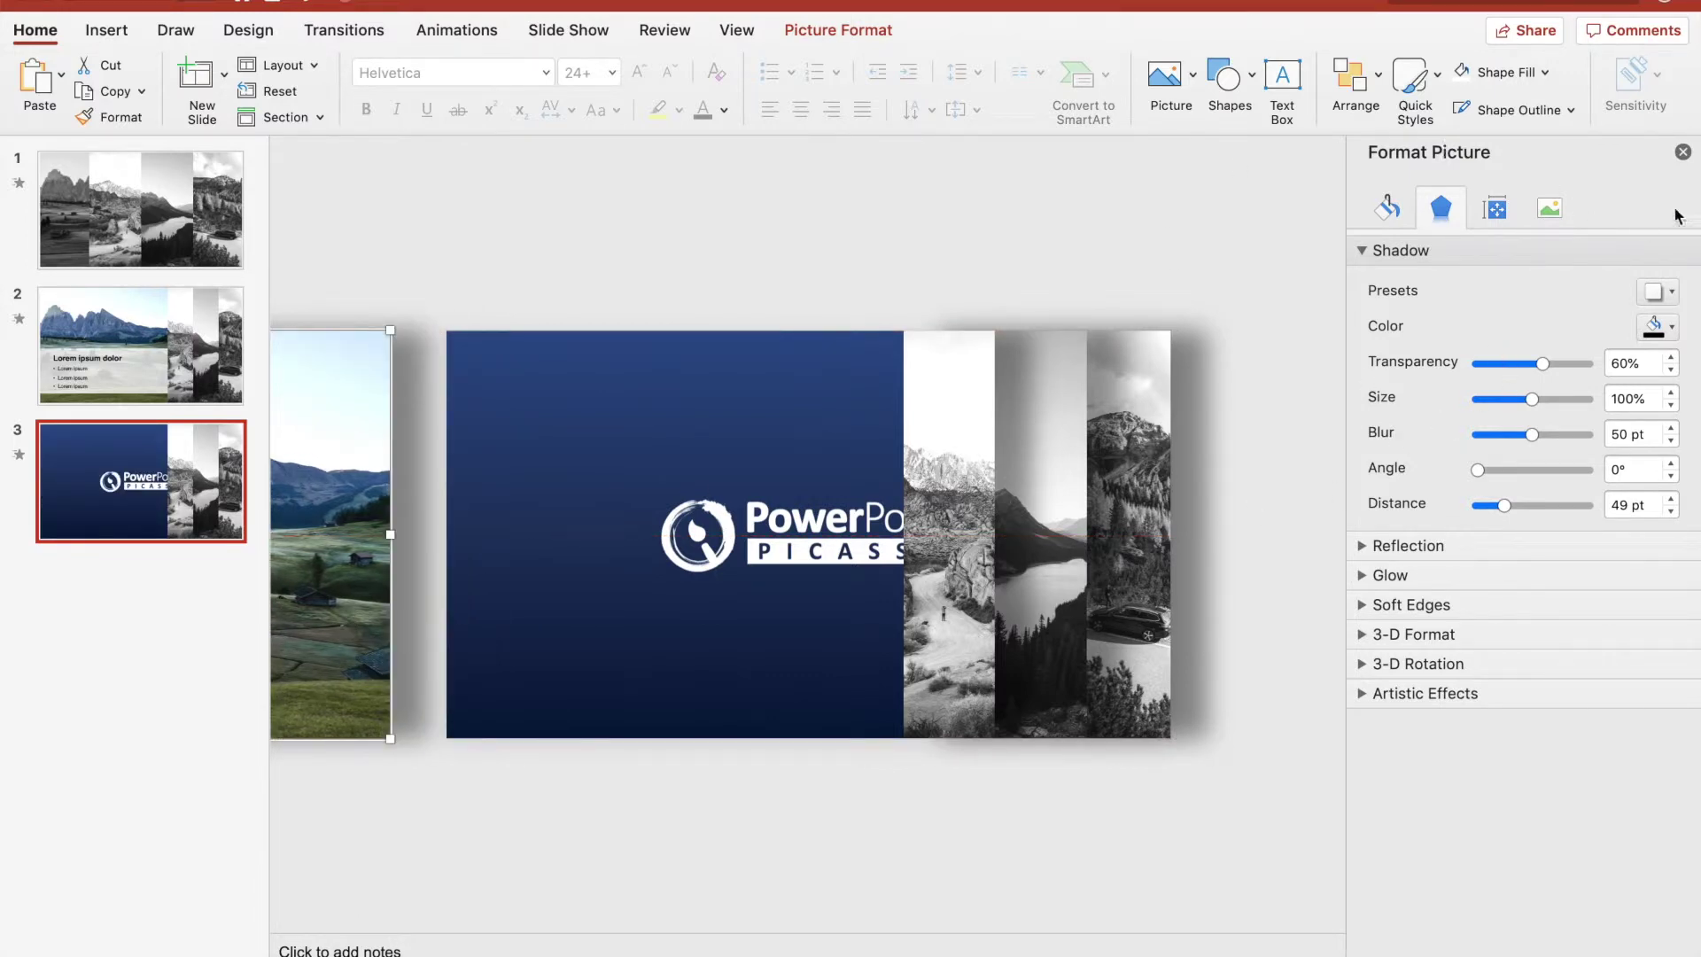
Set the mountain photo's saturation to 0% to make it greyscale
click(1550, 213)
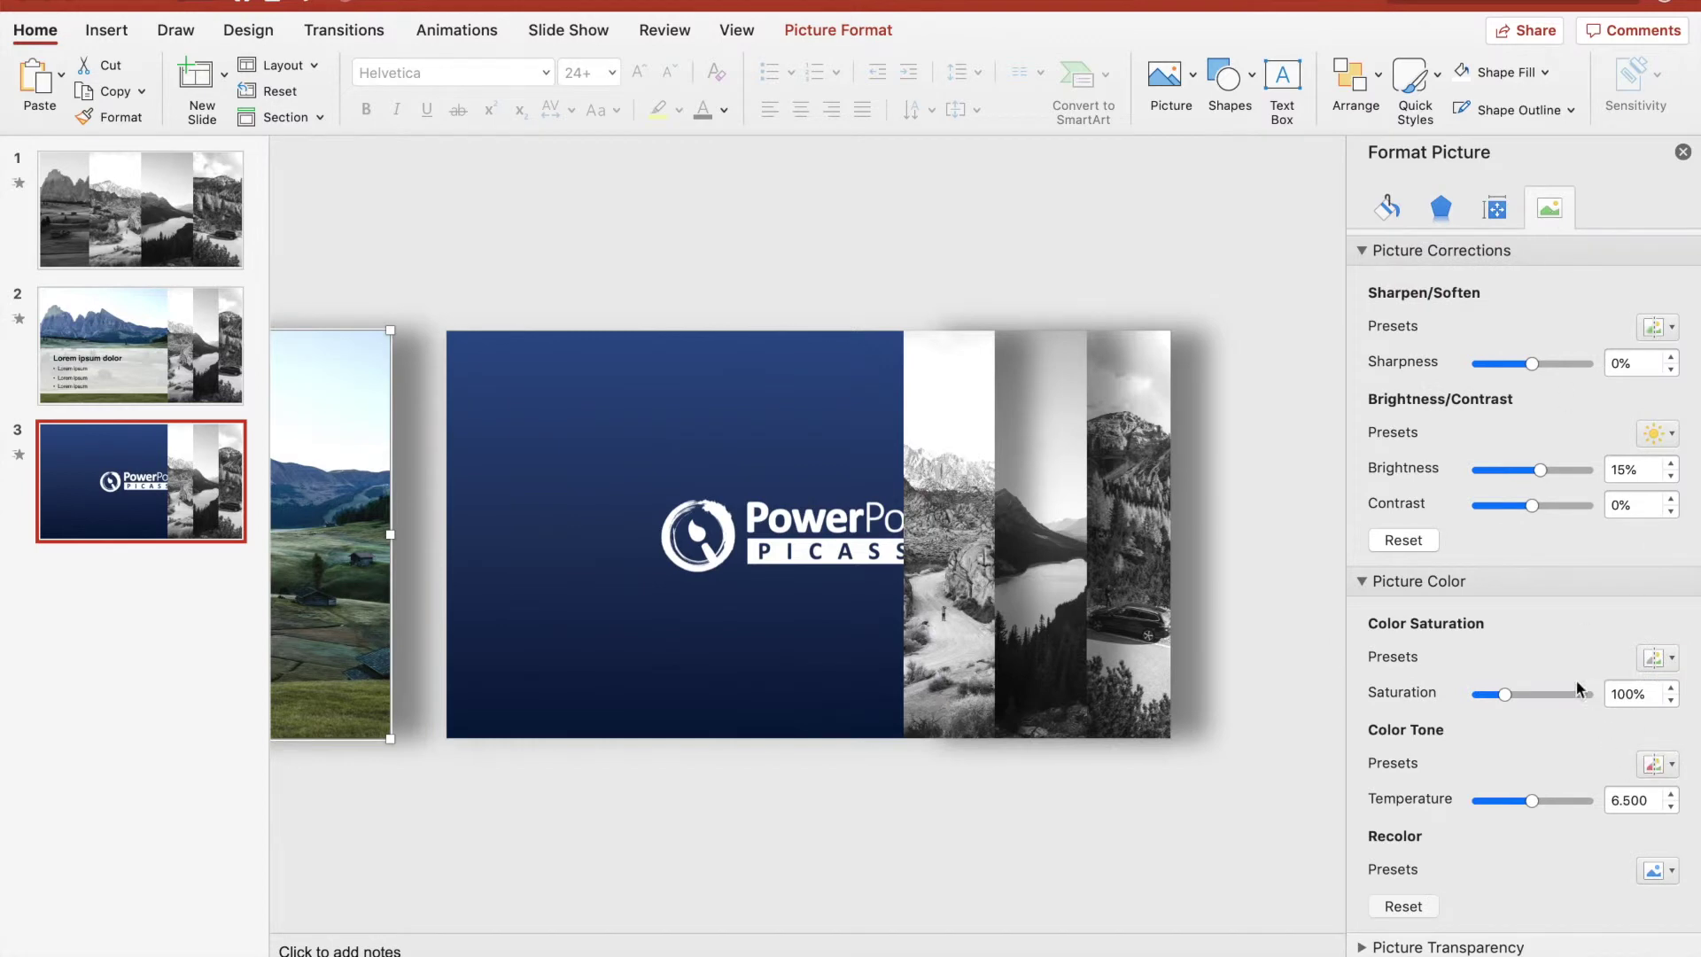
double_click(1627, 694)
text(0)
key(Return)
Crop the desert strip wider to 28,31 × 19,05 cm, shifting it left over the logo panel
click(932, 574)
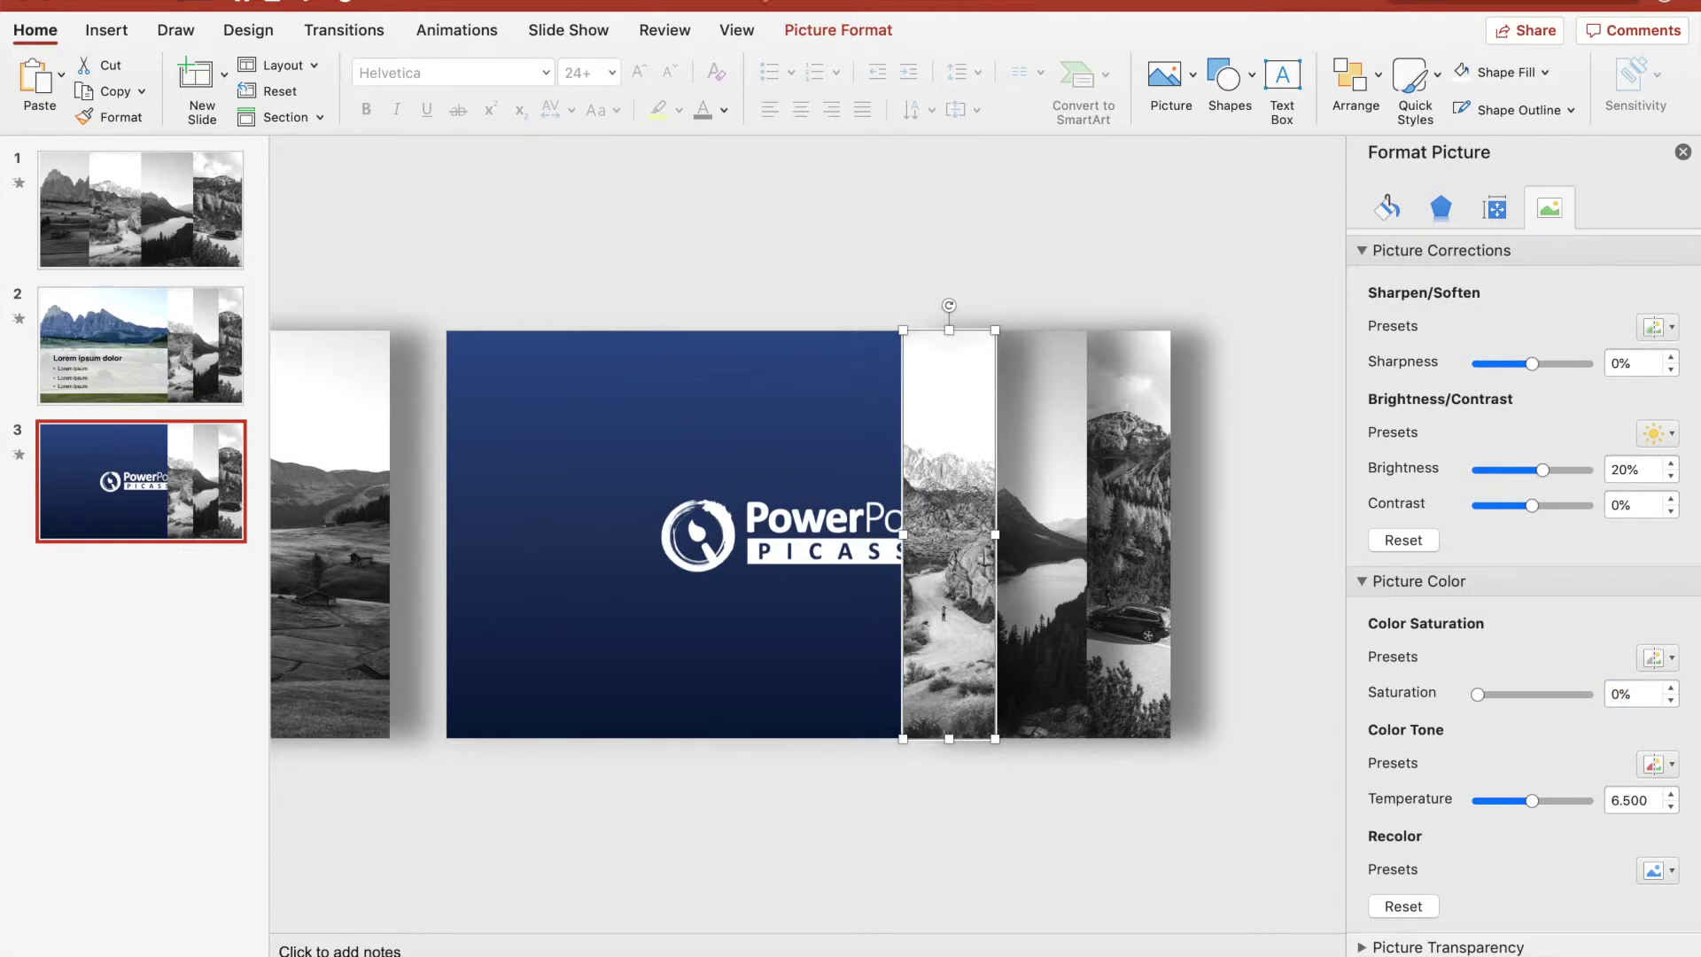
click(845, 28)
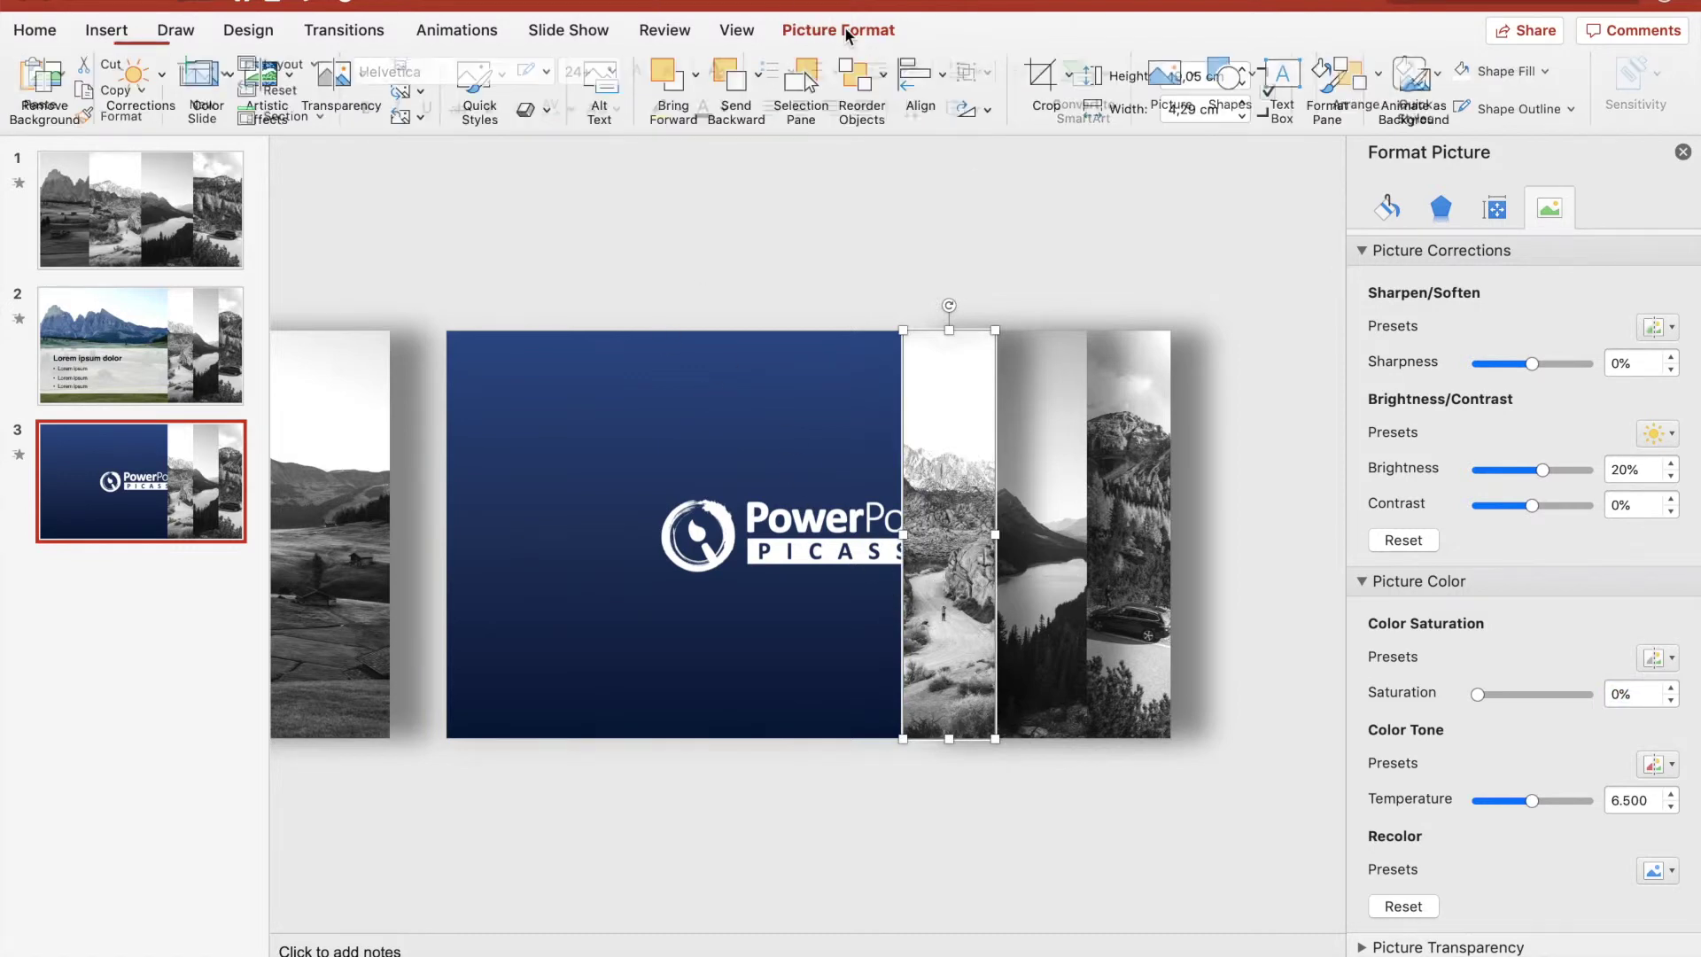
click(1053, 81)
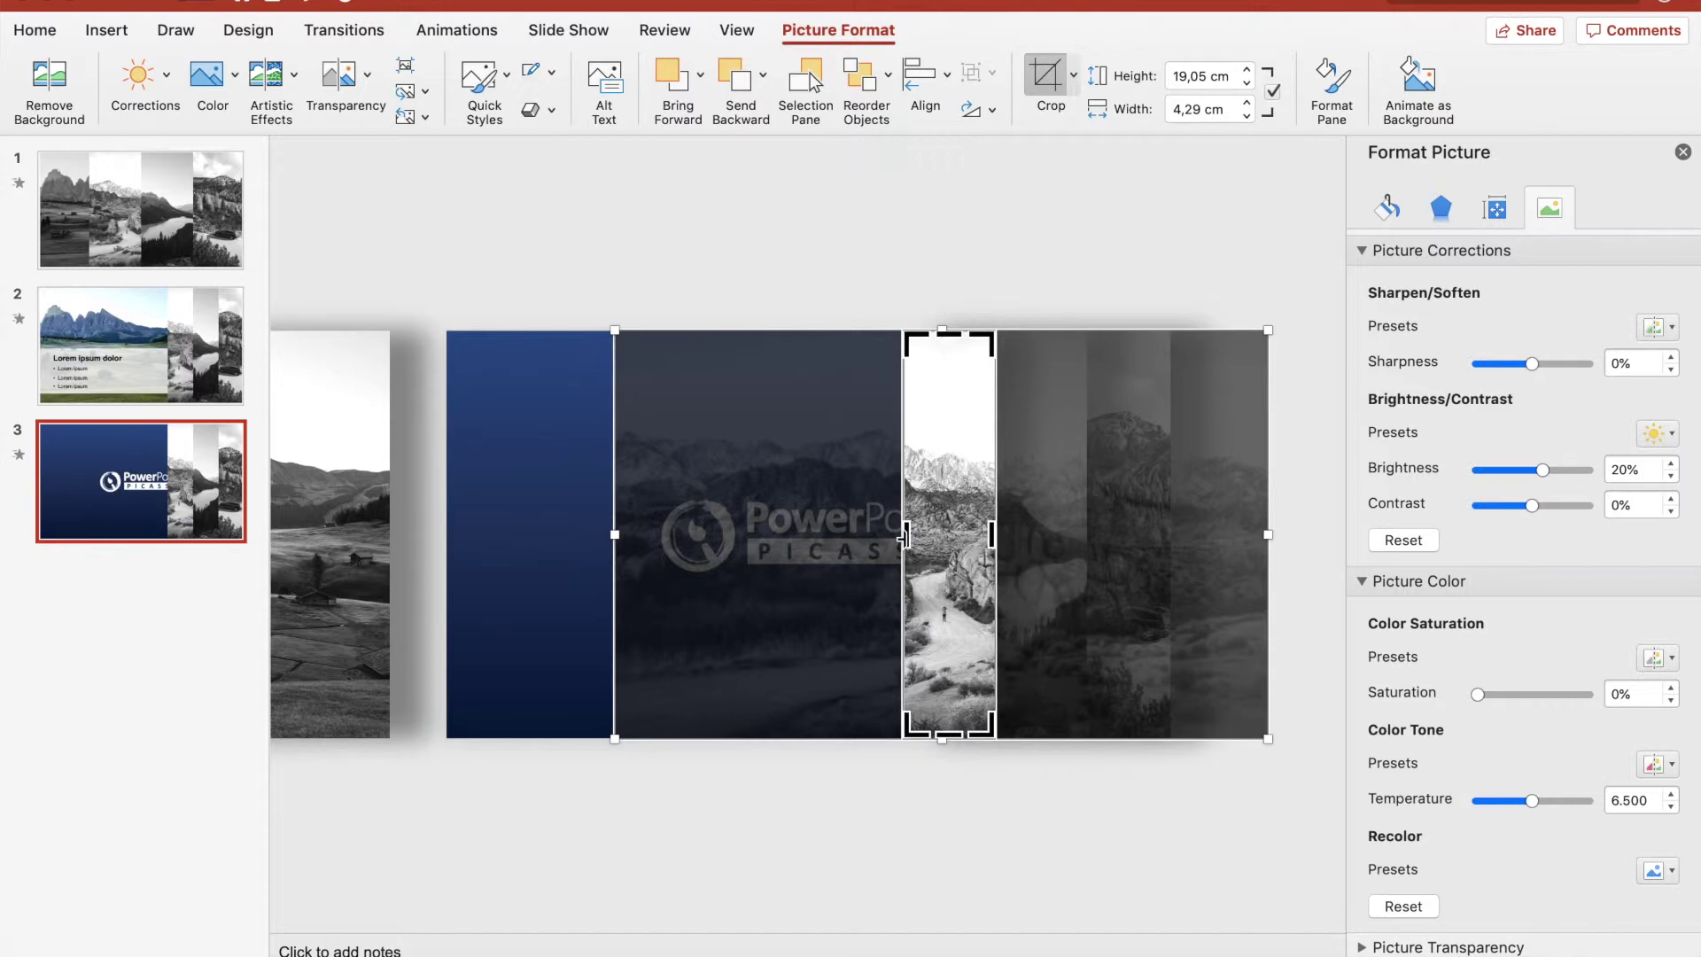
drag(904, 537, 390, 521)
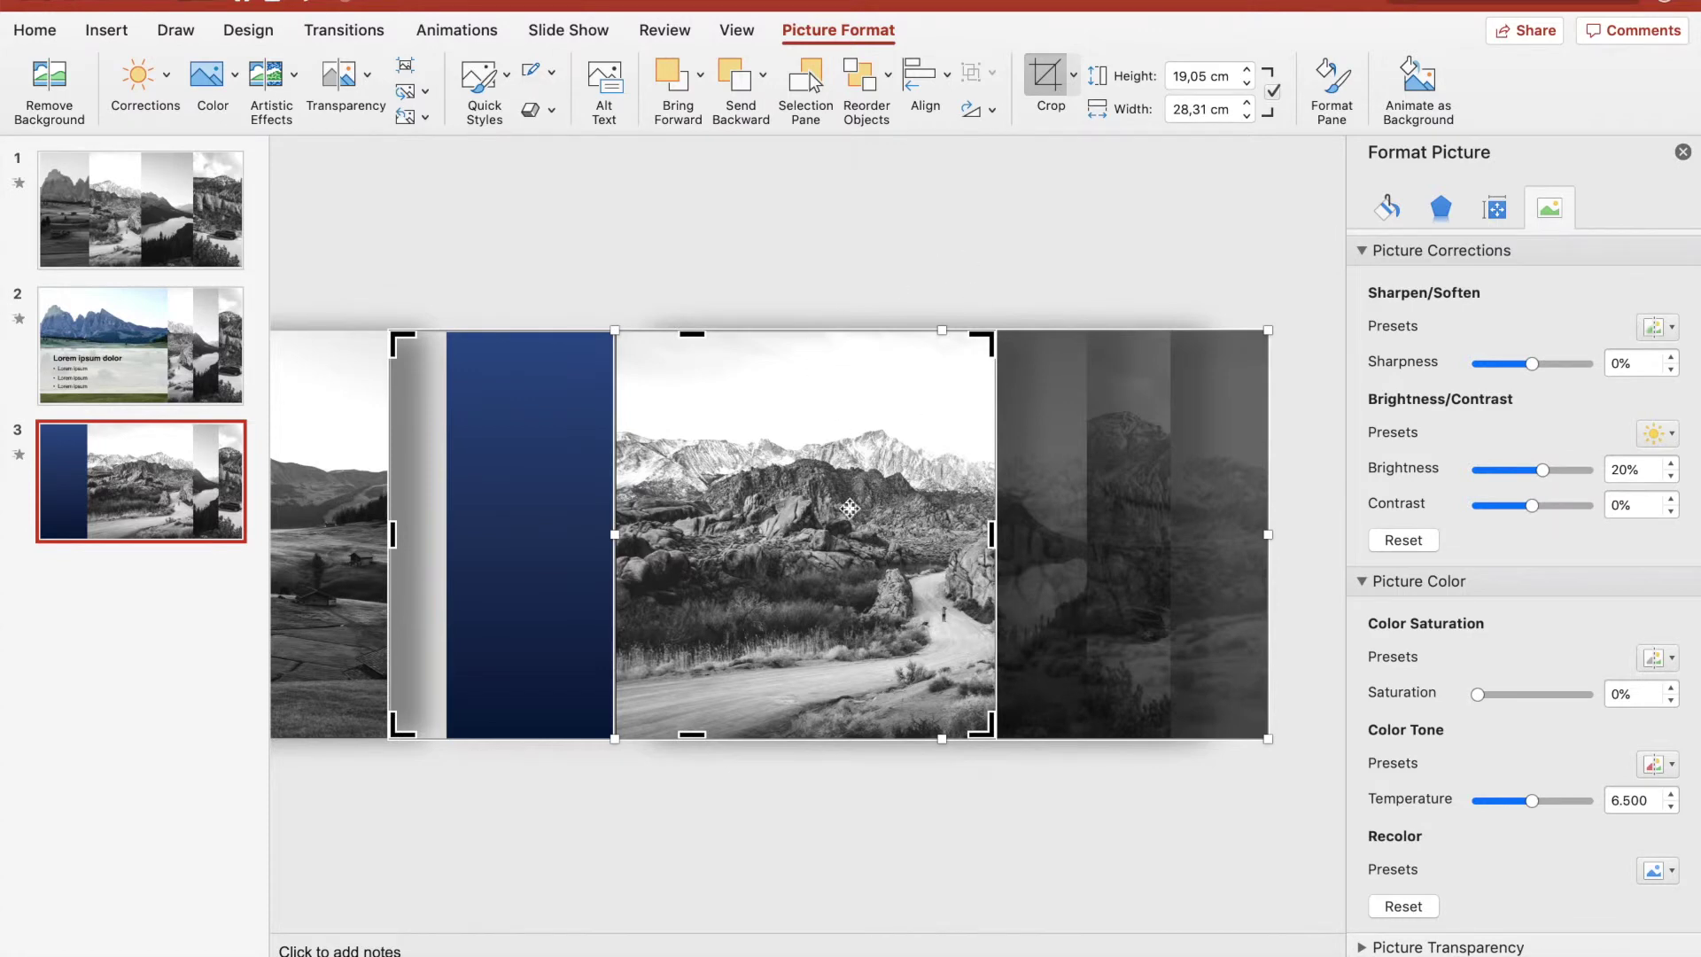
drag(822, 660, 583, 676)
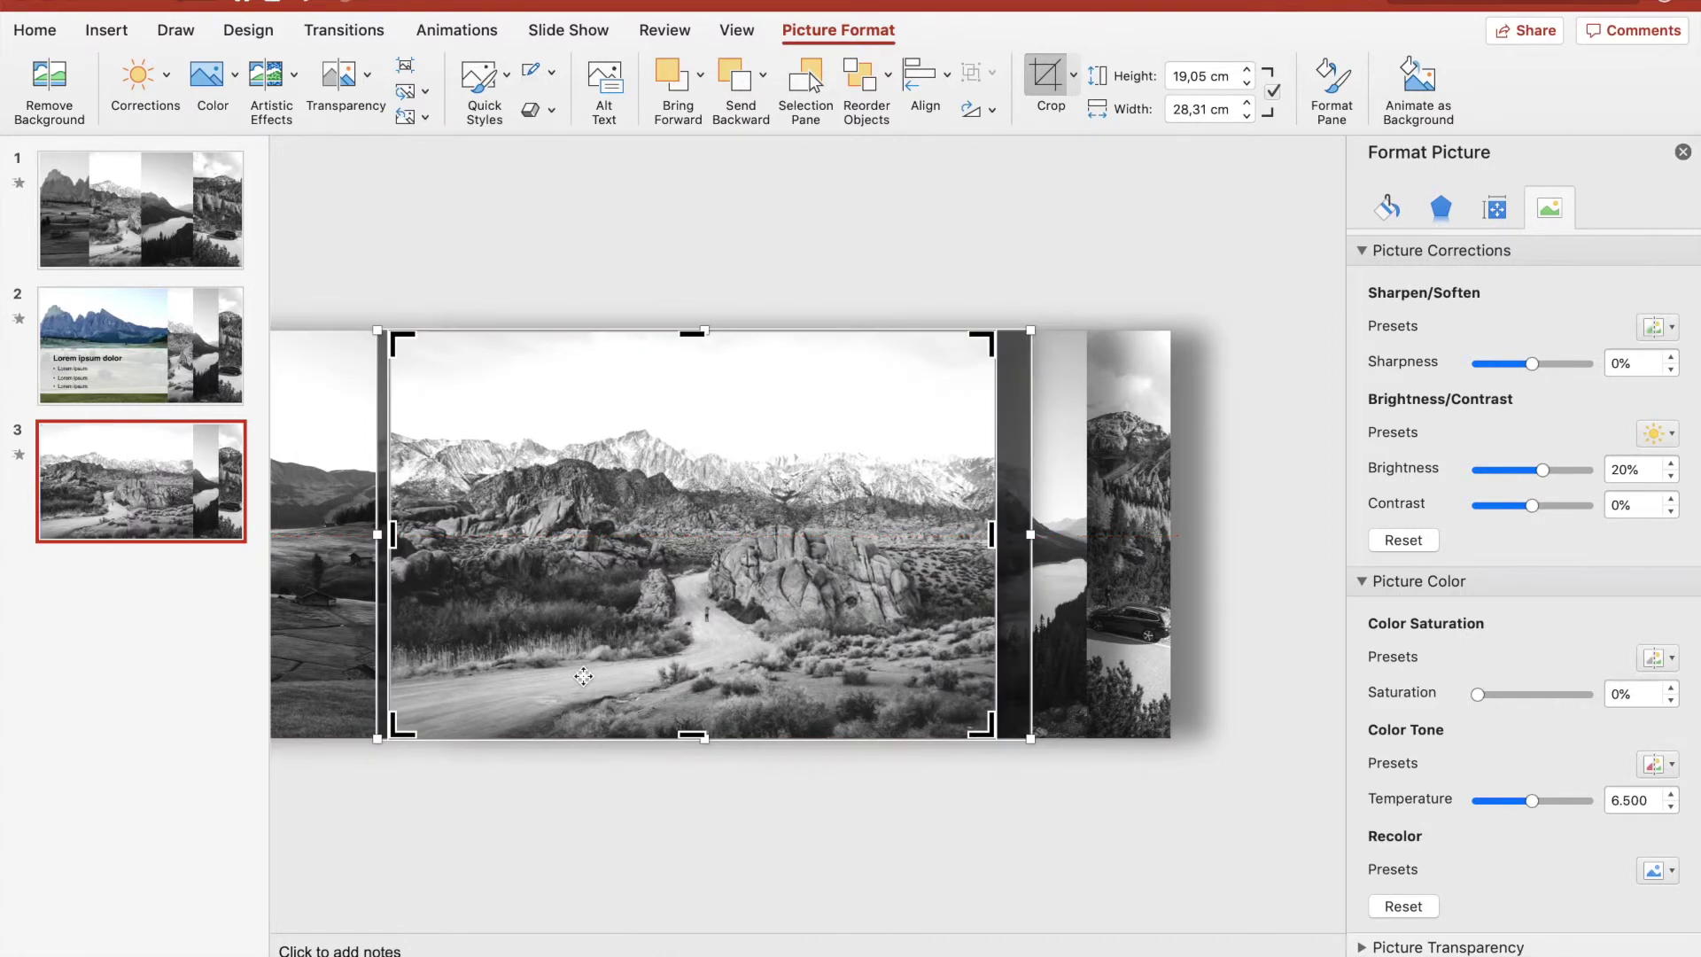
click(1343, 587)
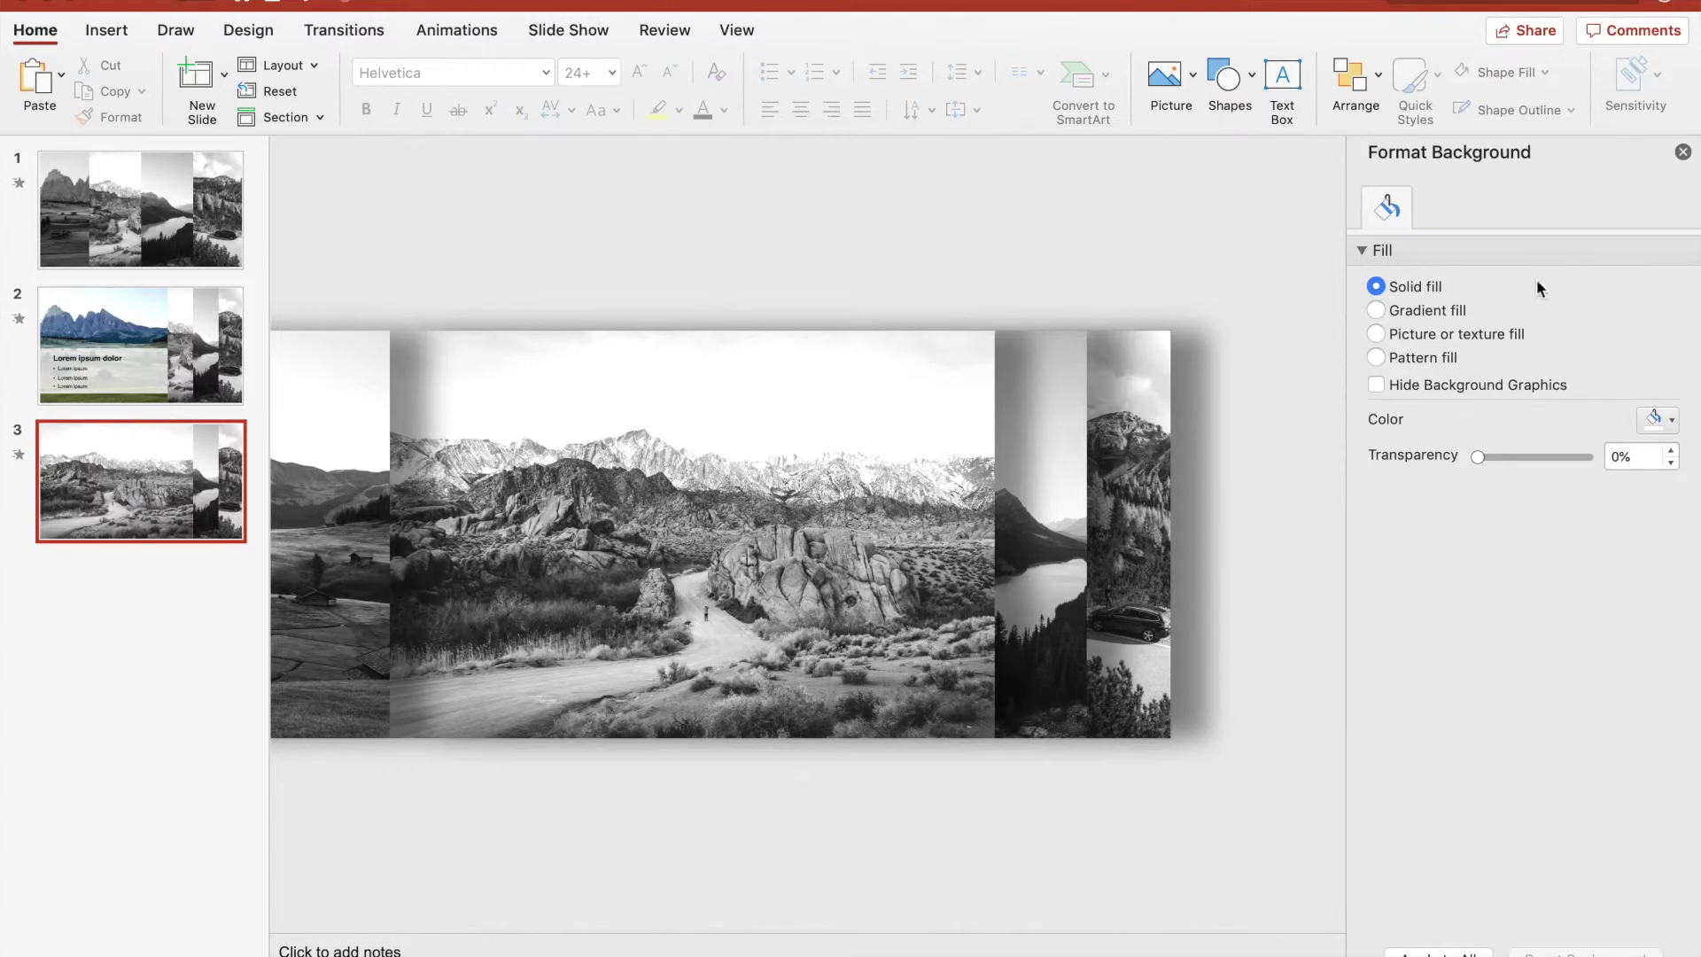
Give the desert photo 100% saturation and 10% brightness
click(872, 505)
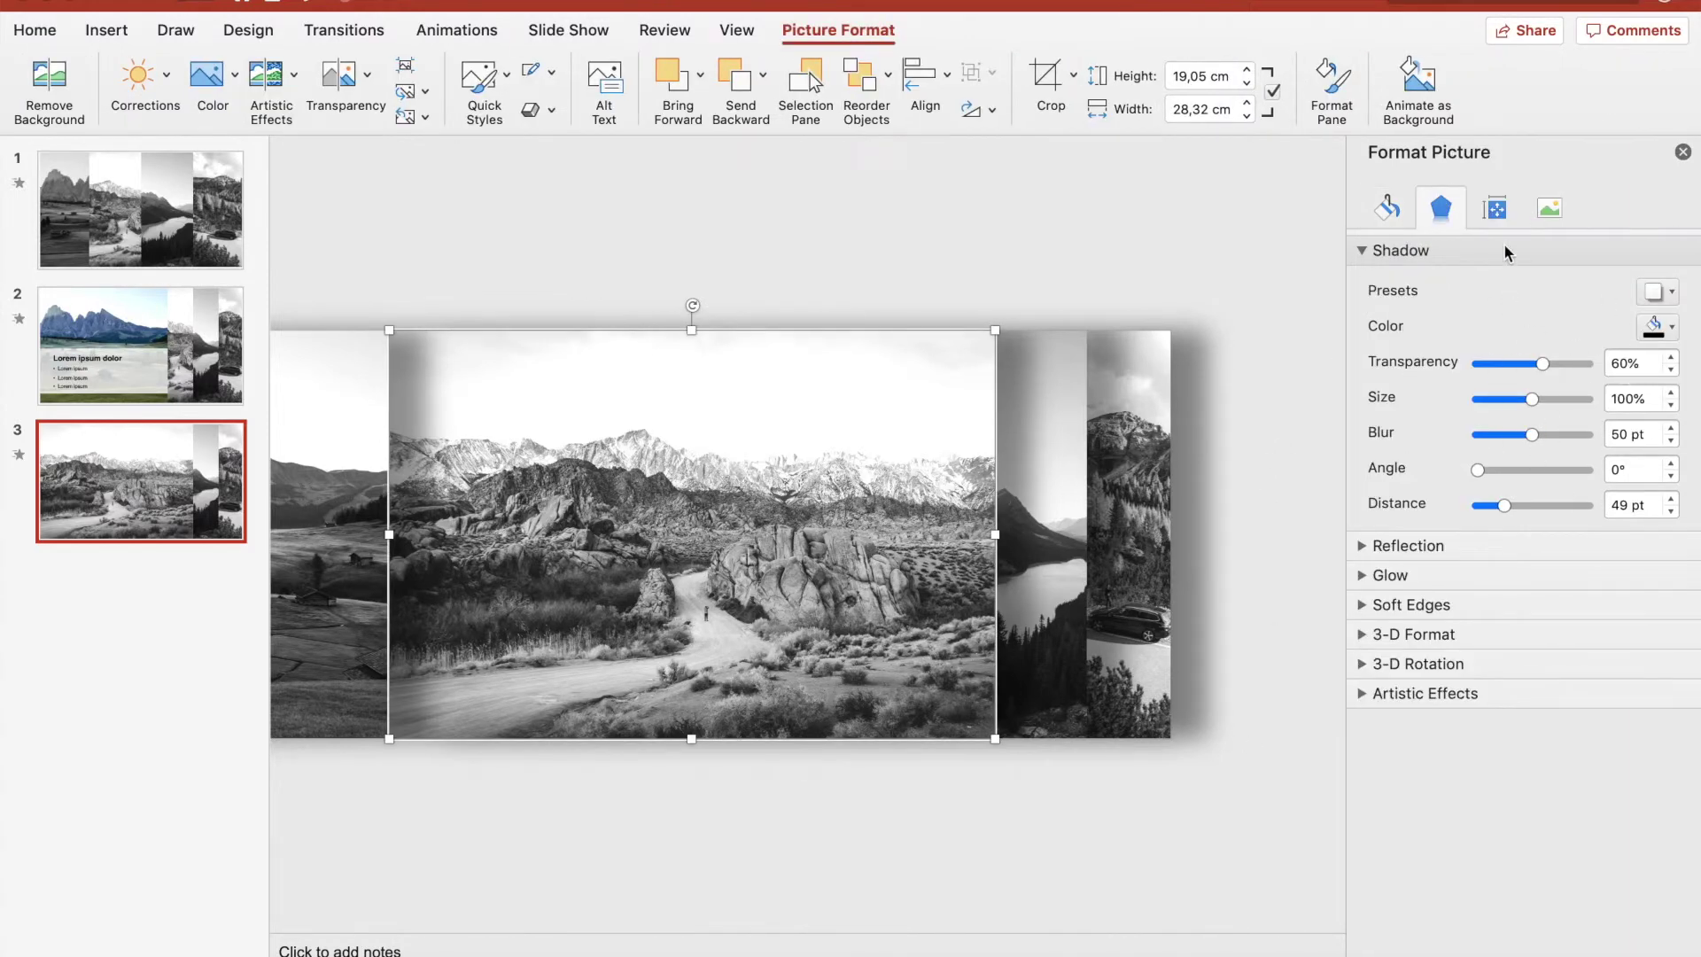
click(1553, 213)
double_click(1649, 697)
text(10)
key(Return)
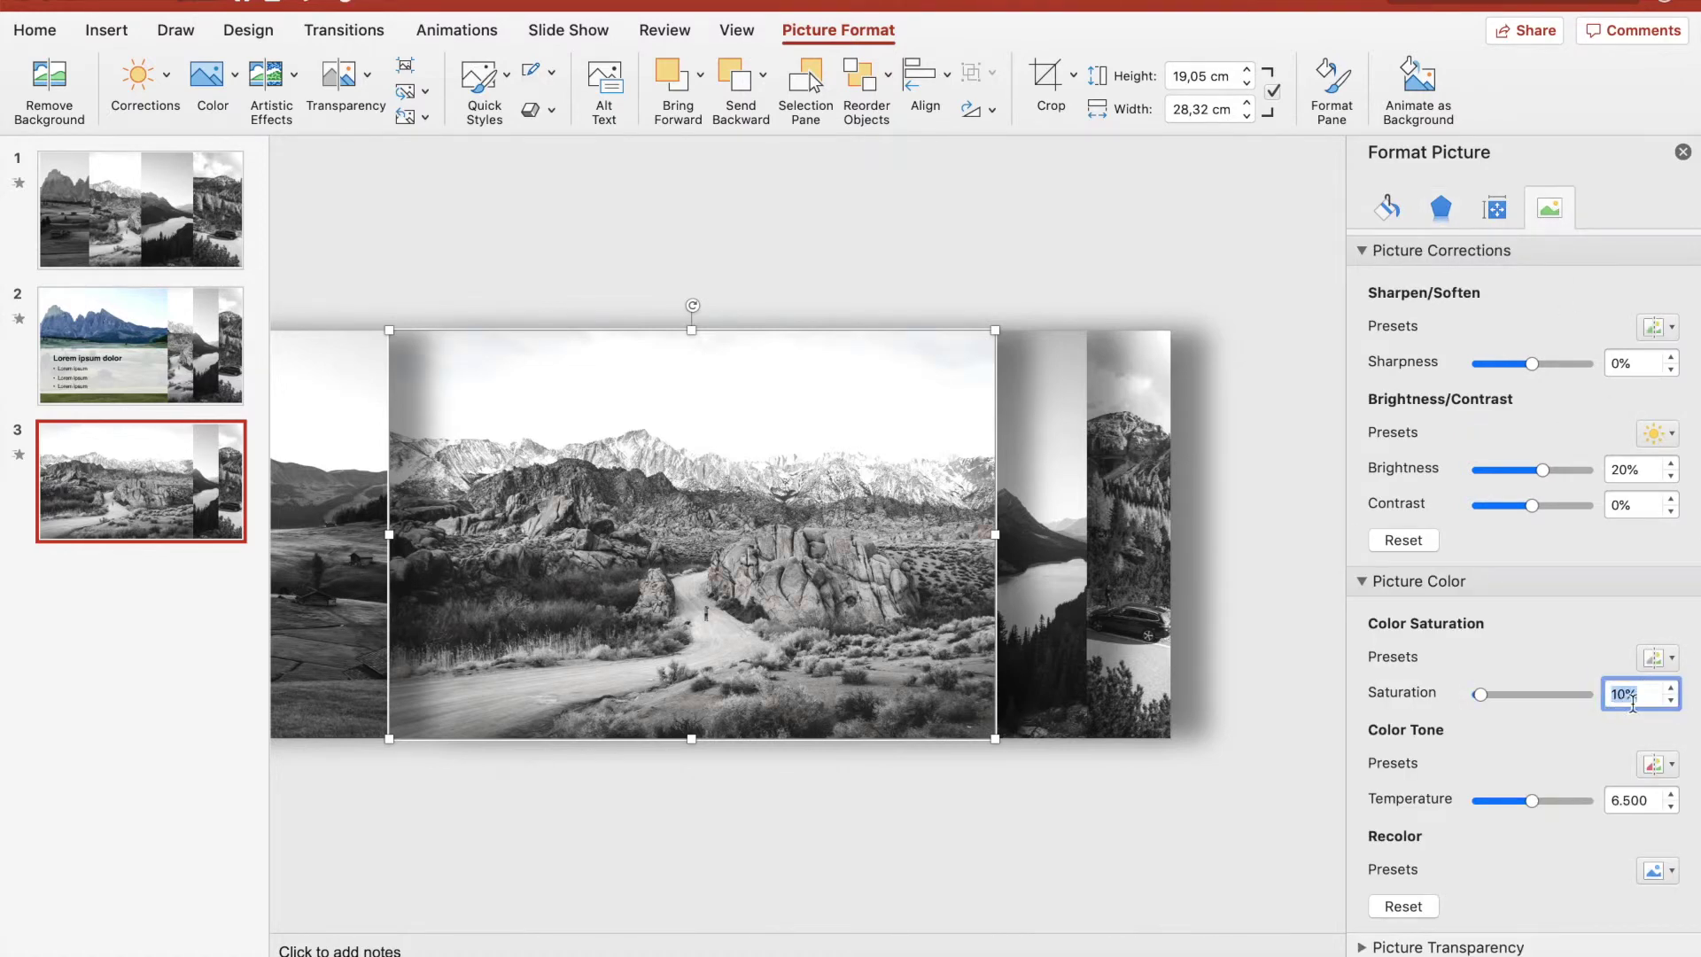
text(100)
key(Return)
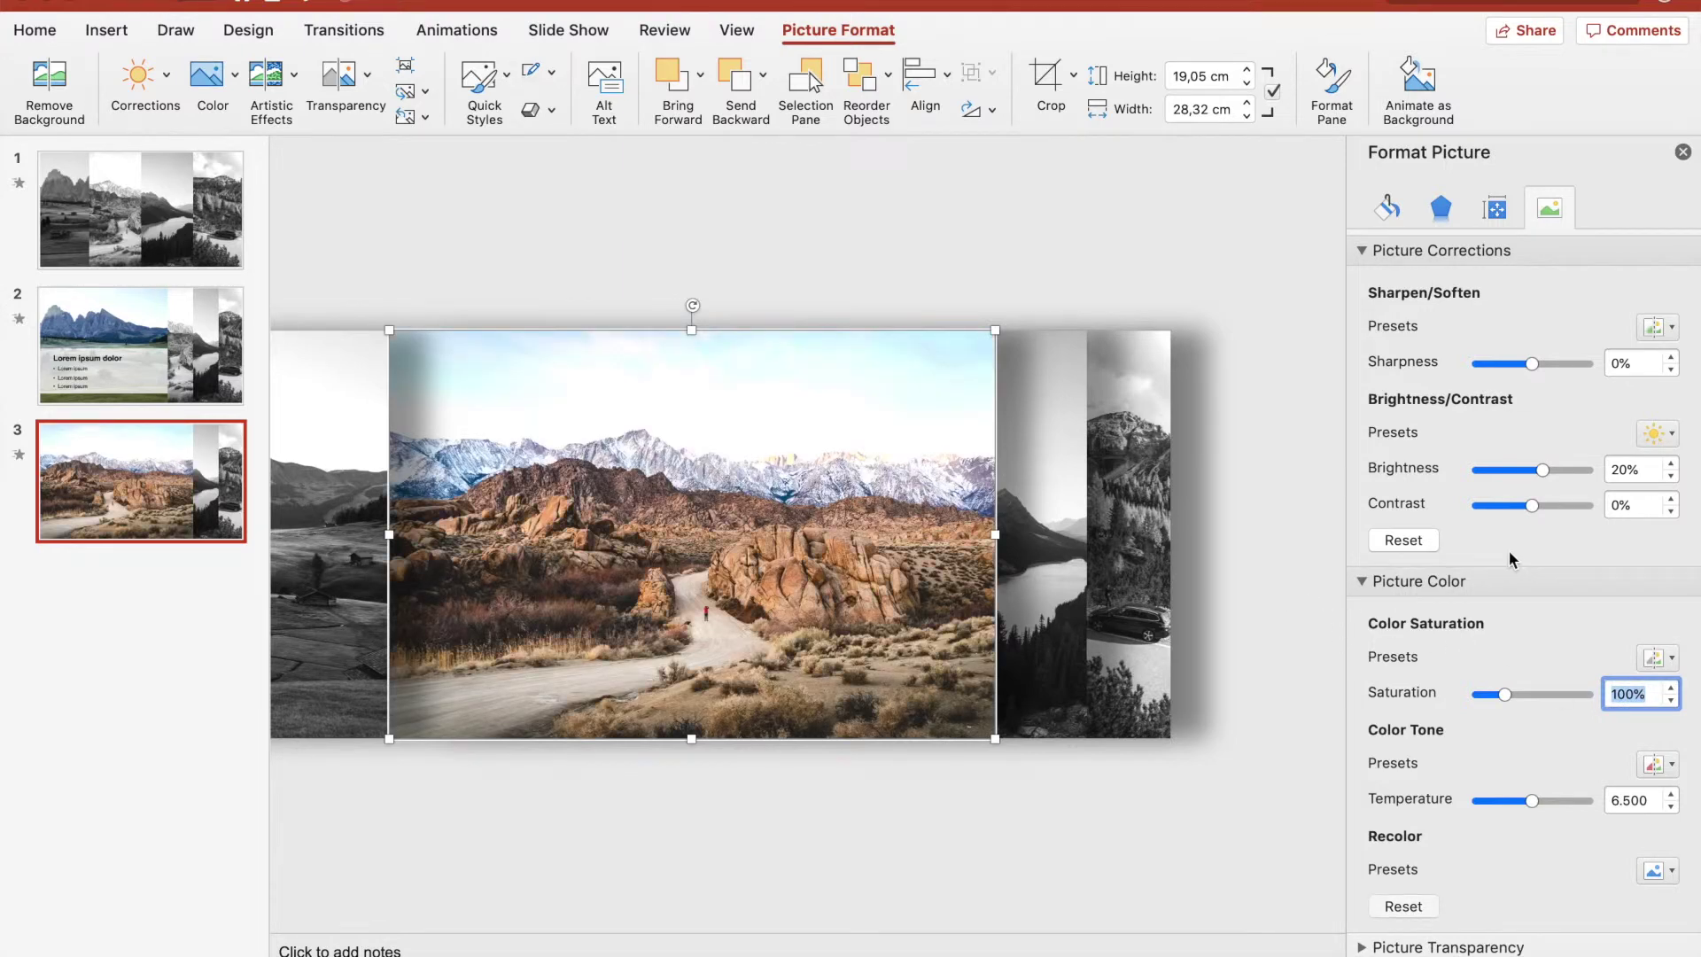
double_click(1627, 469)
text(10)
key(Return)
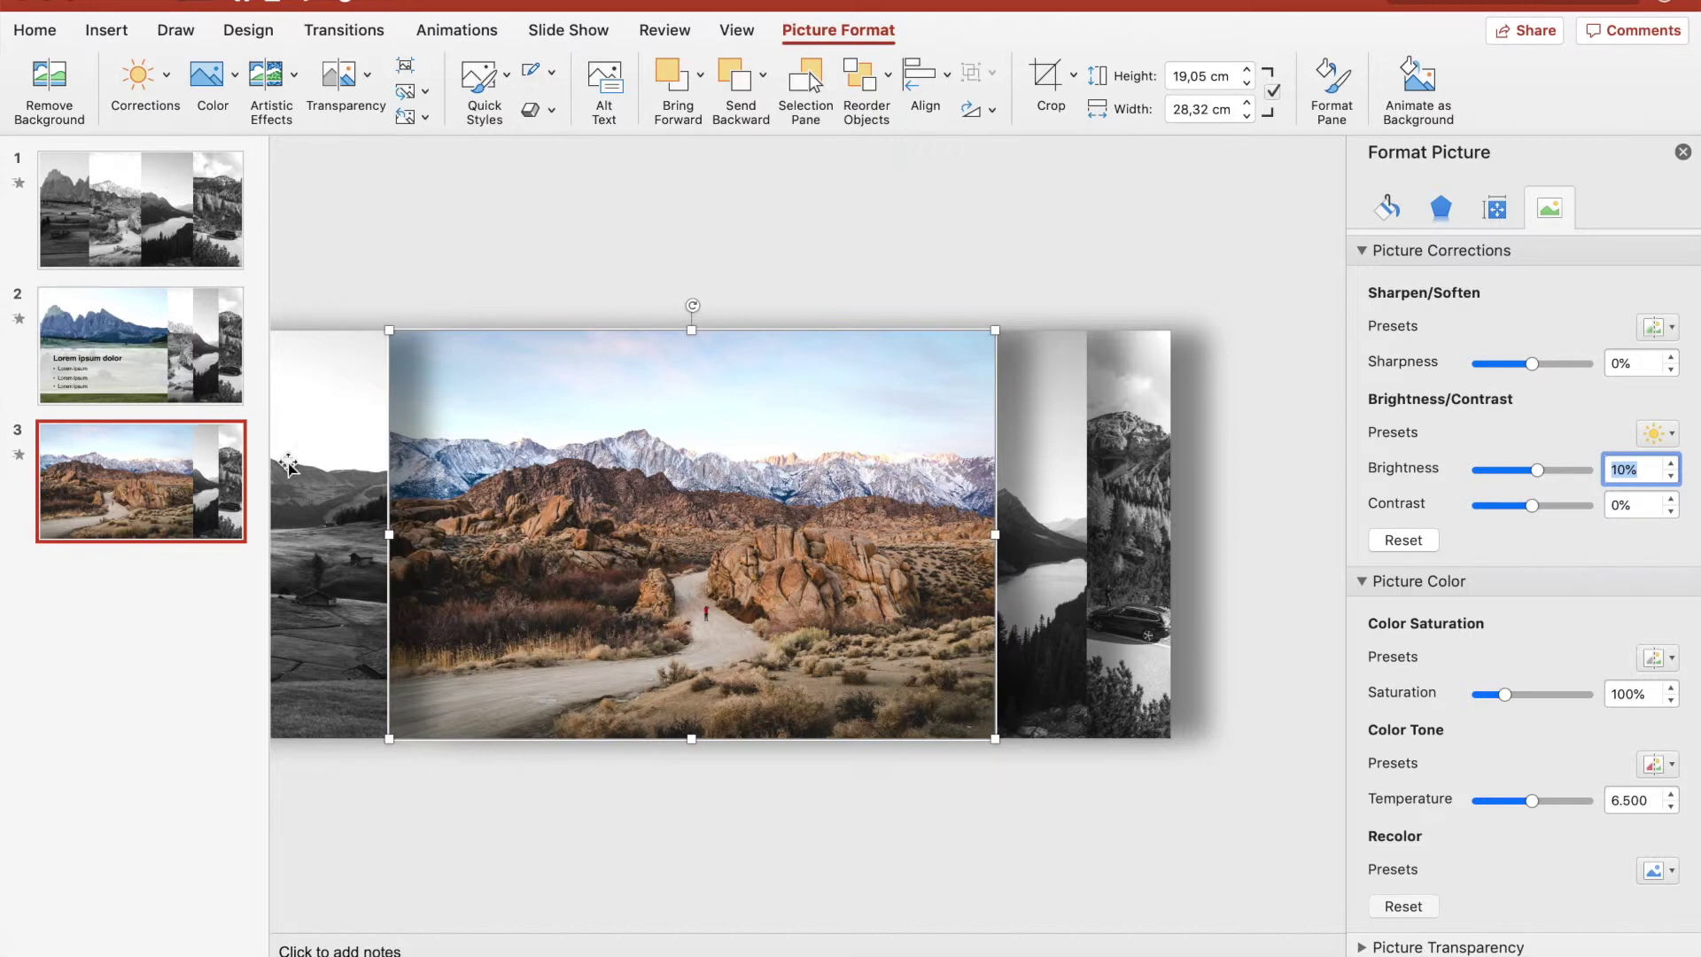
Duplicate slide 3 as a new slide 4
click(152, 606)
click(117, 490)
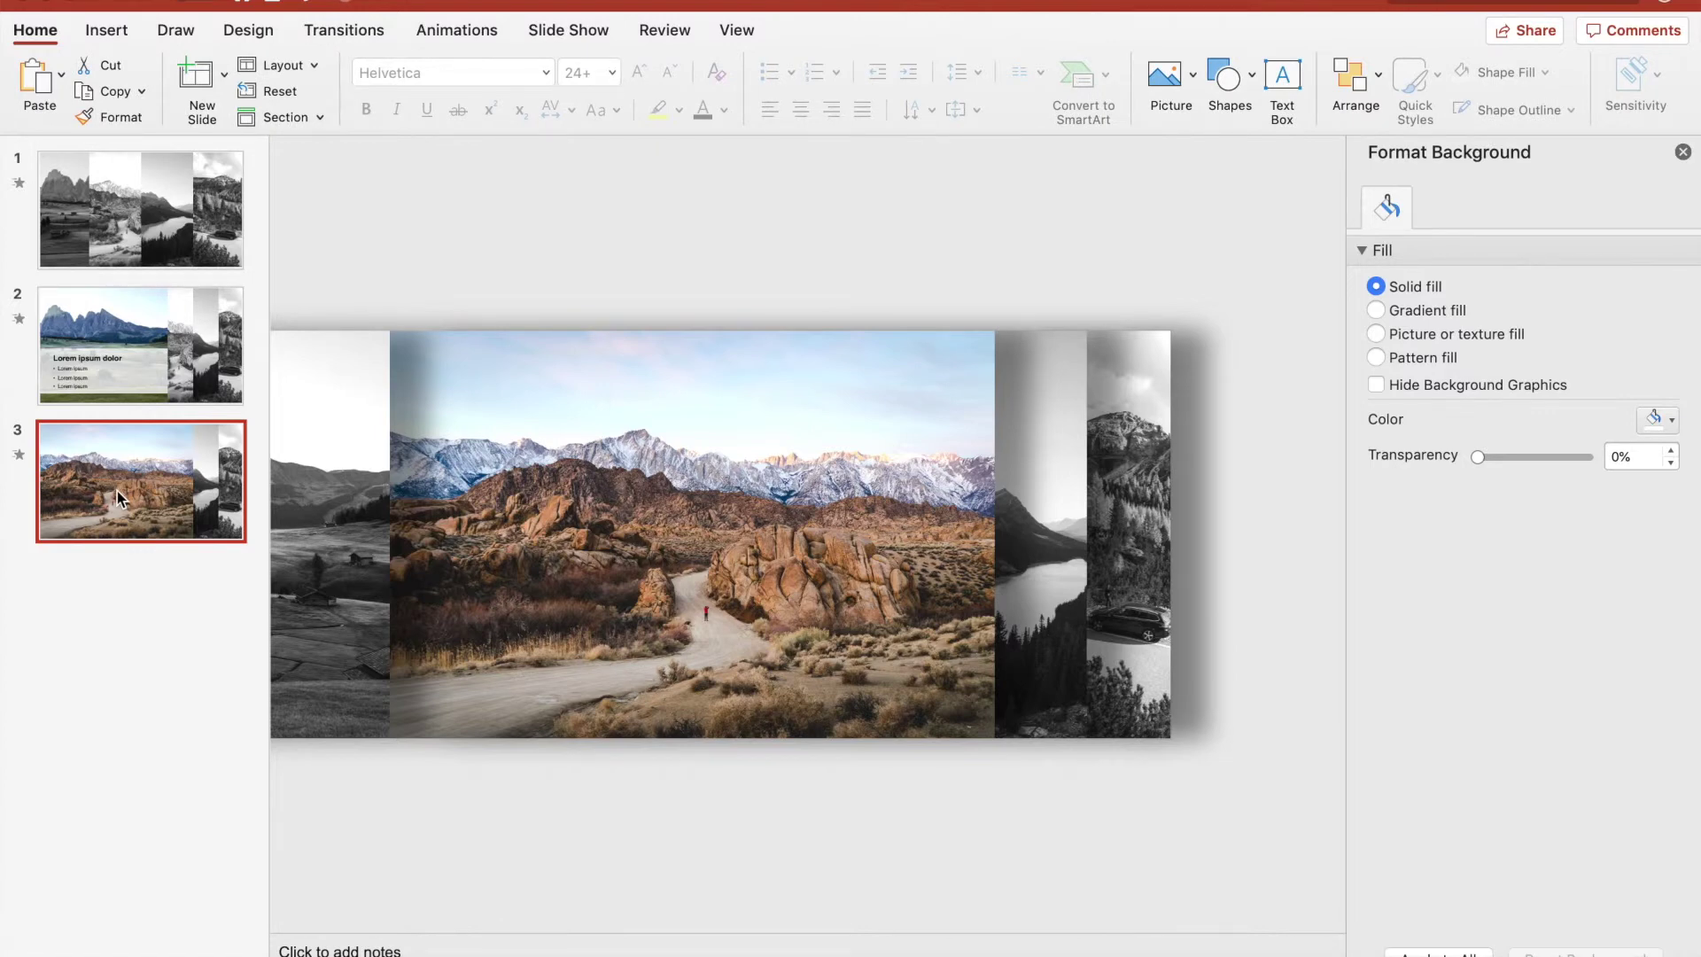
key(Return)
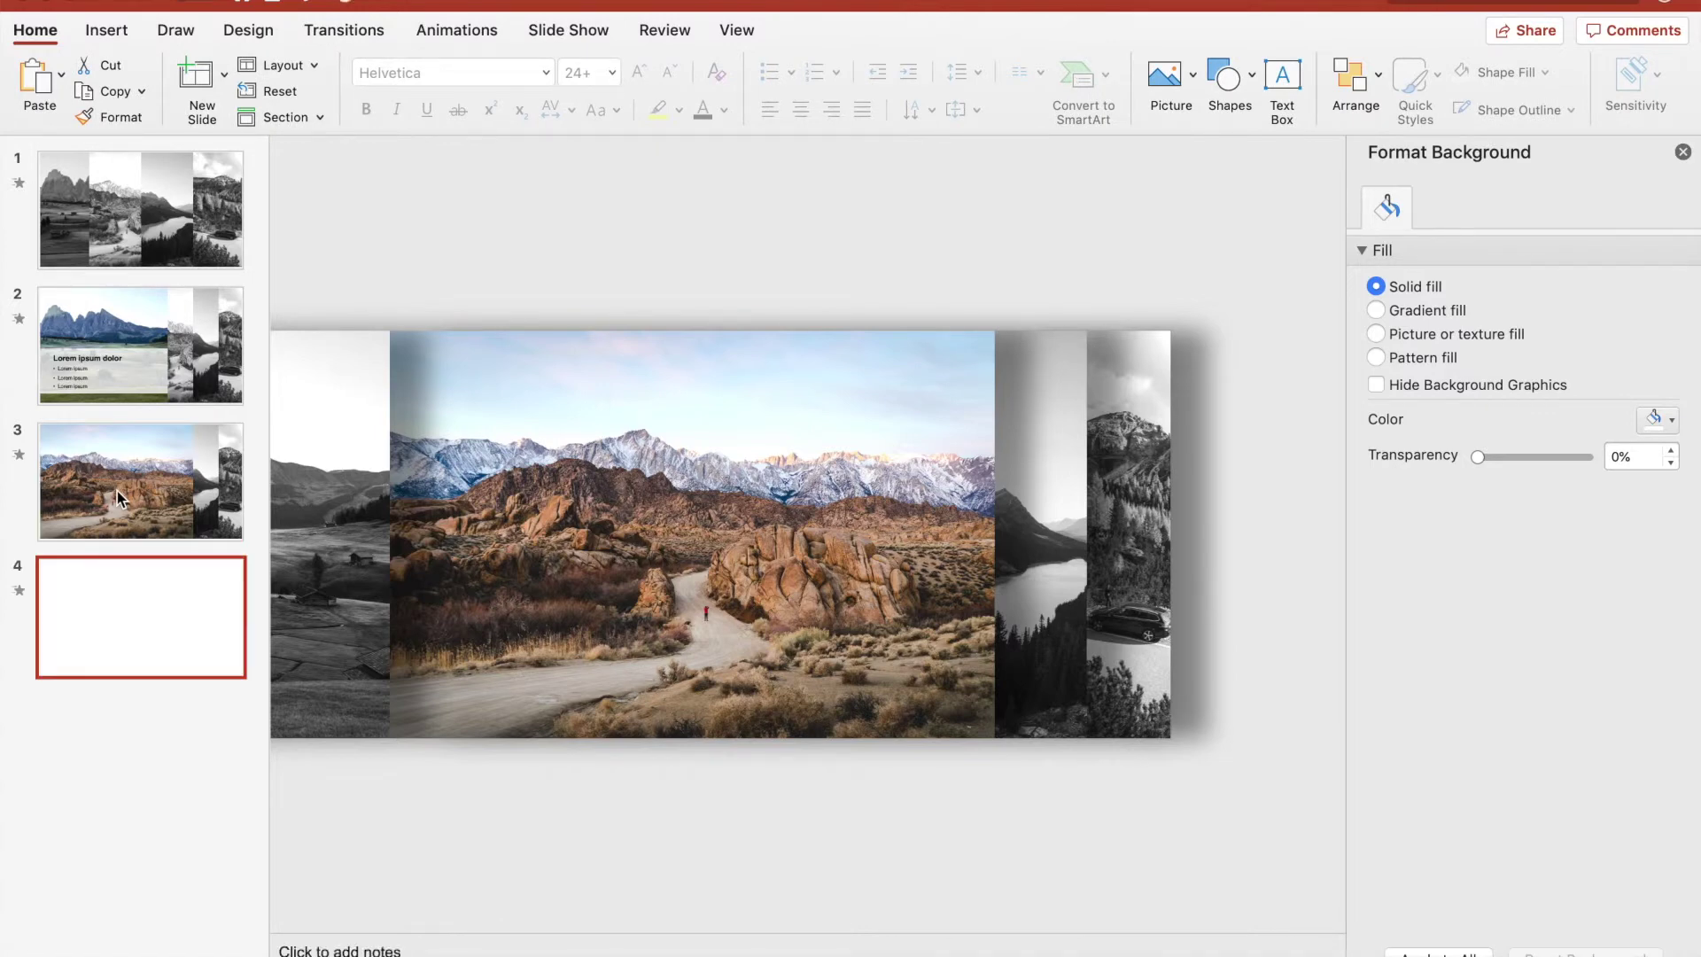
Delete the greyscale mountain photo and move the desert photo mostly off-slide to the left
click(342, 642)
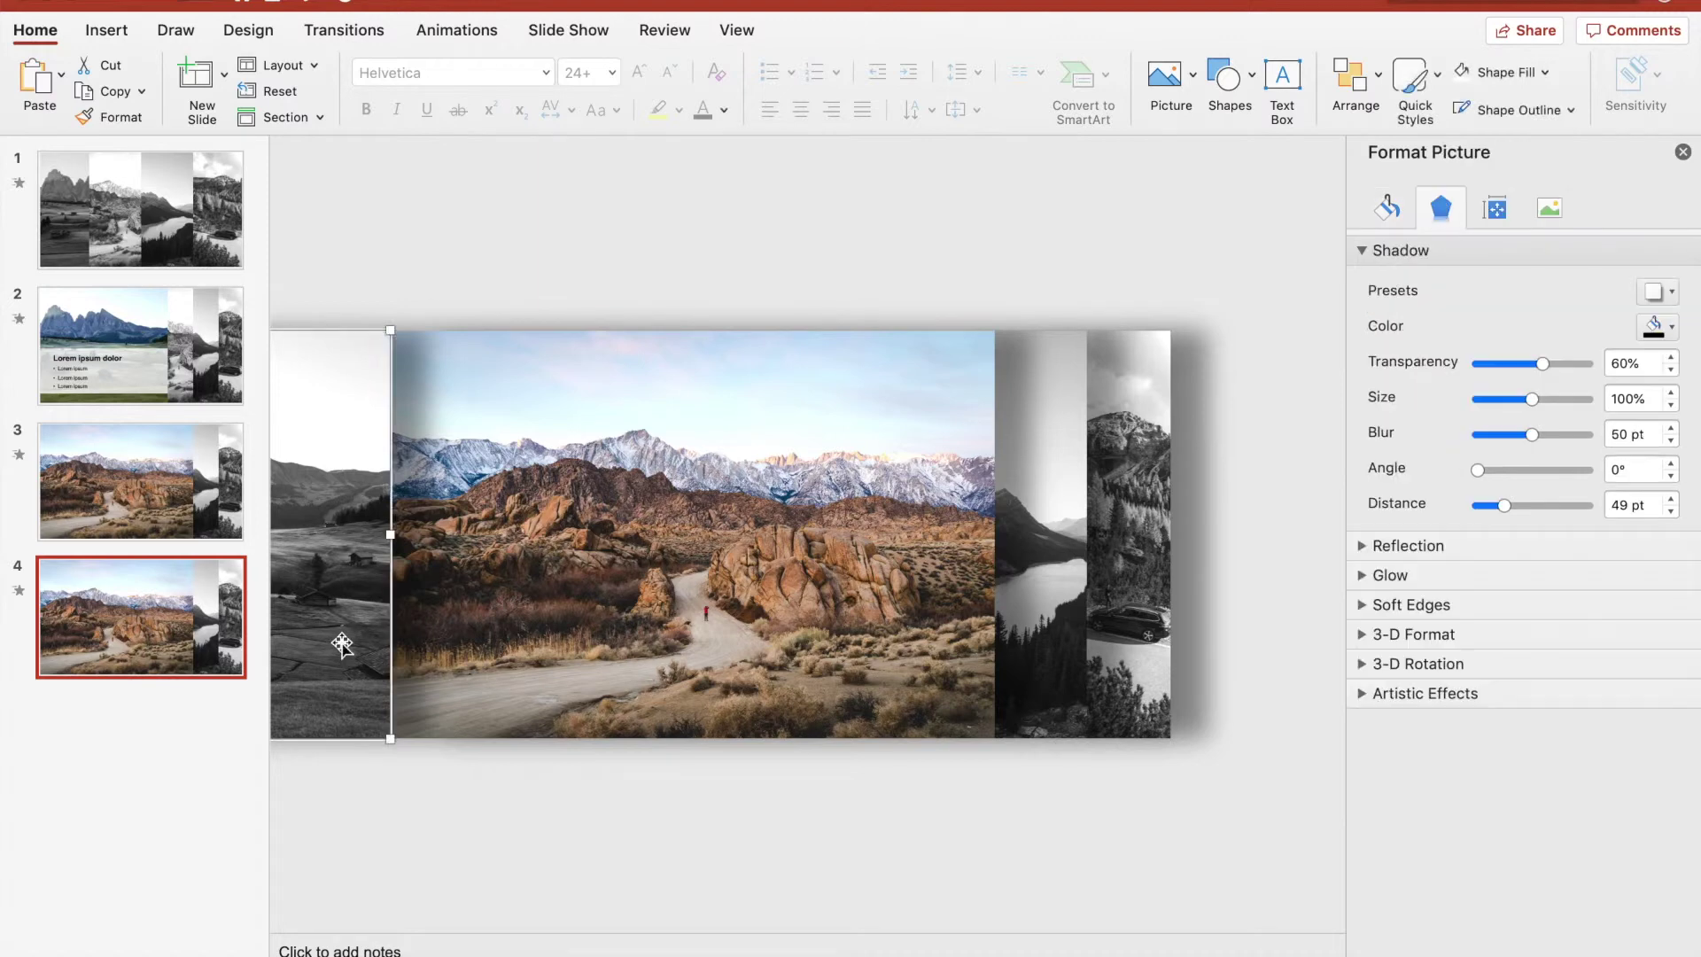
key(Delete)
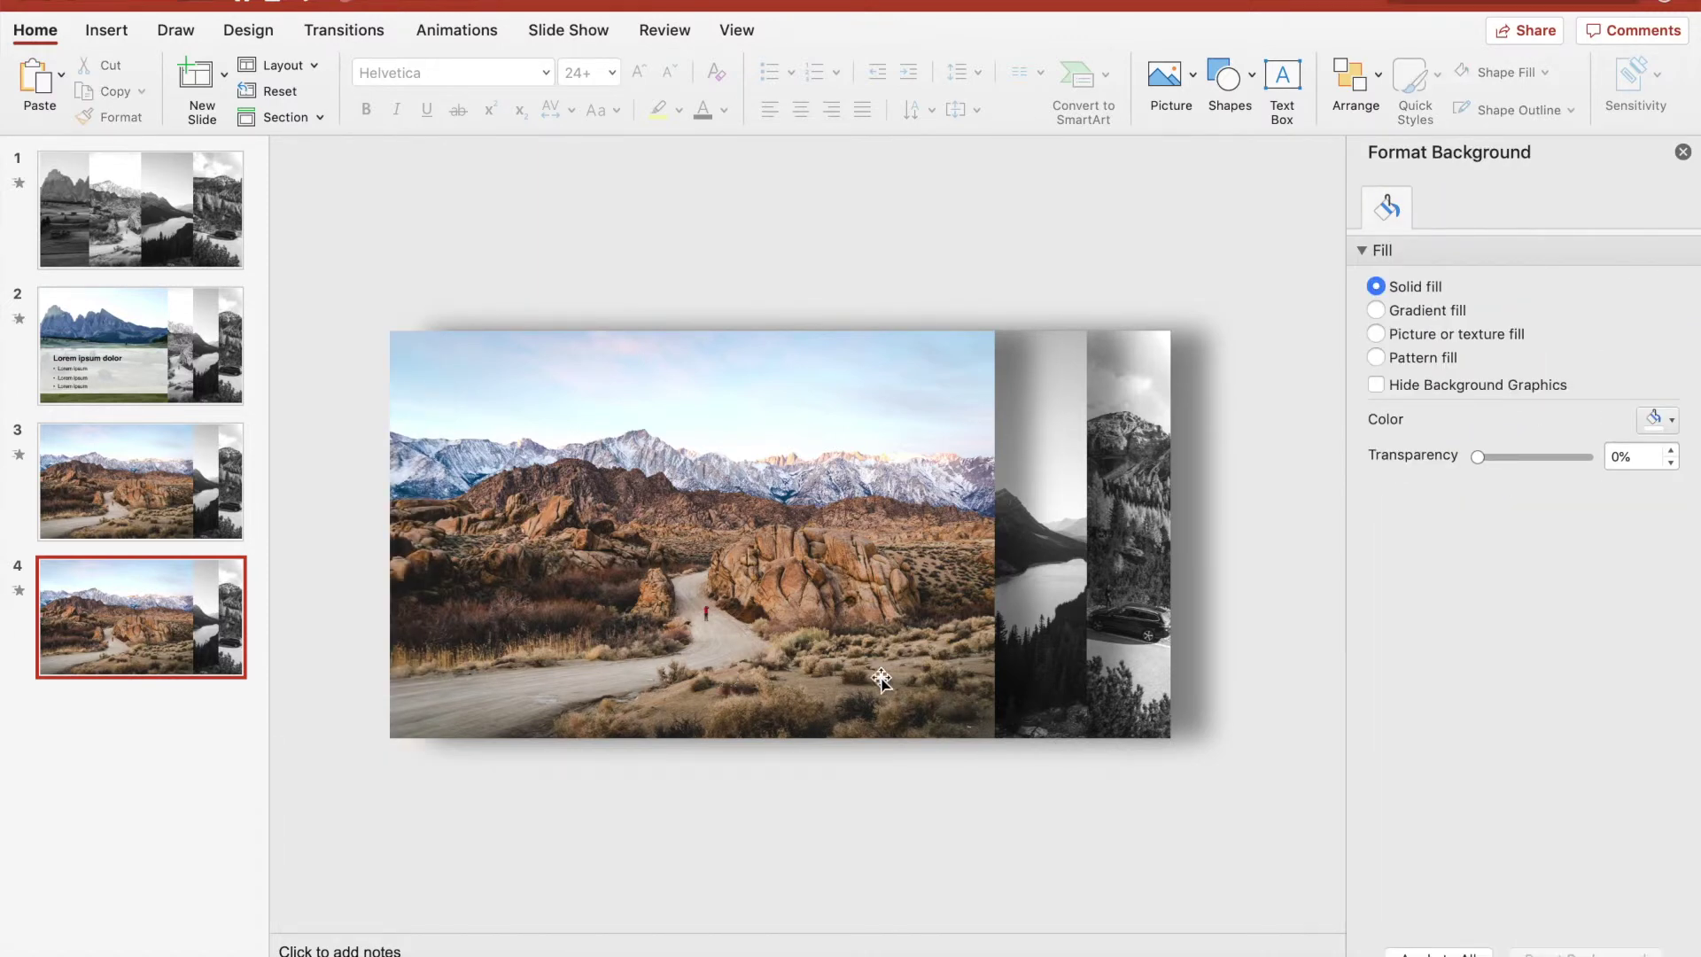
click(915, 666)
drag(869, 653, 326, 623)
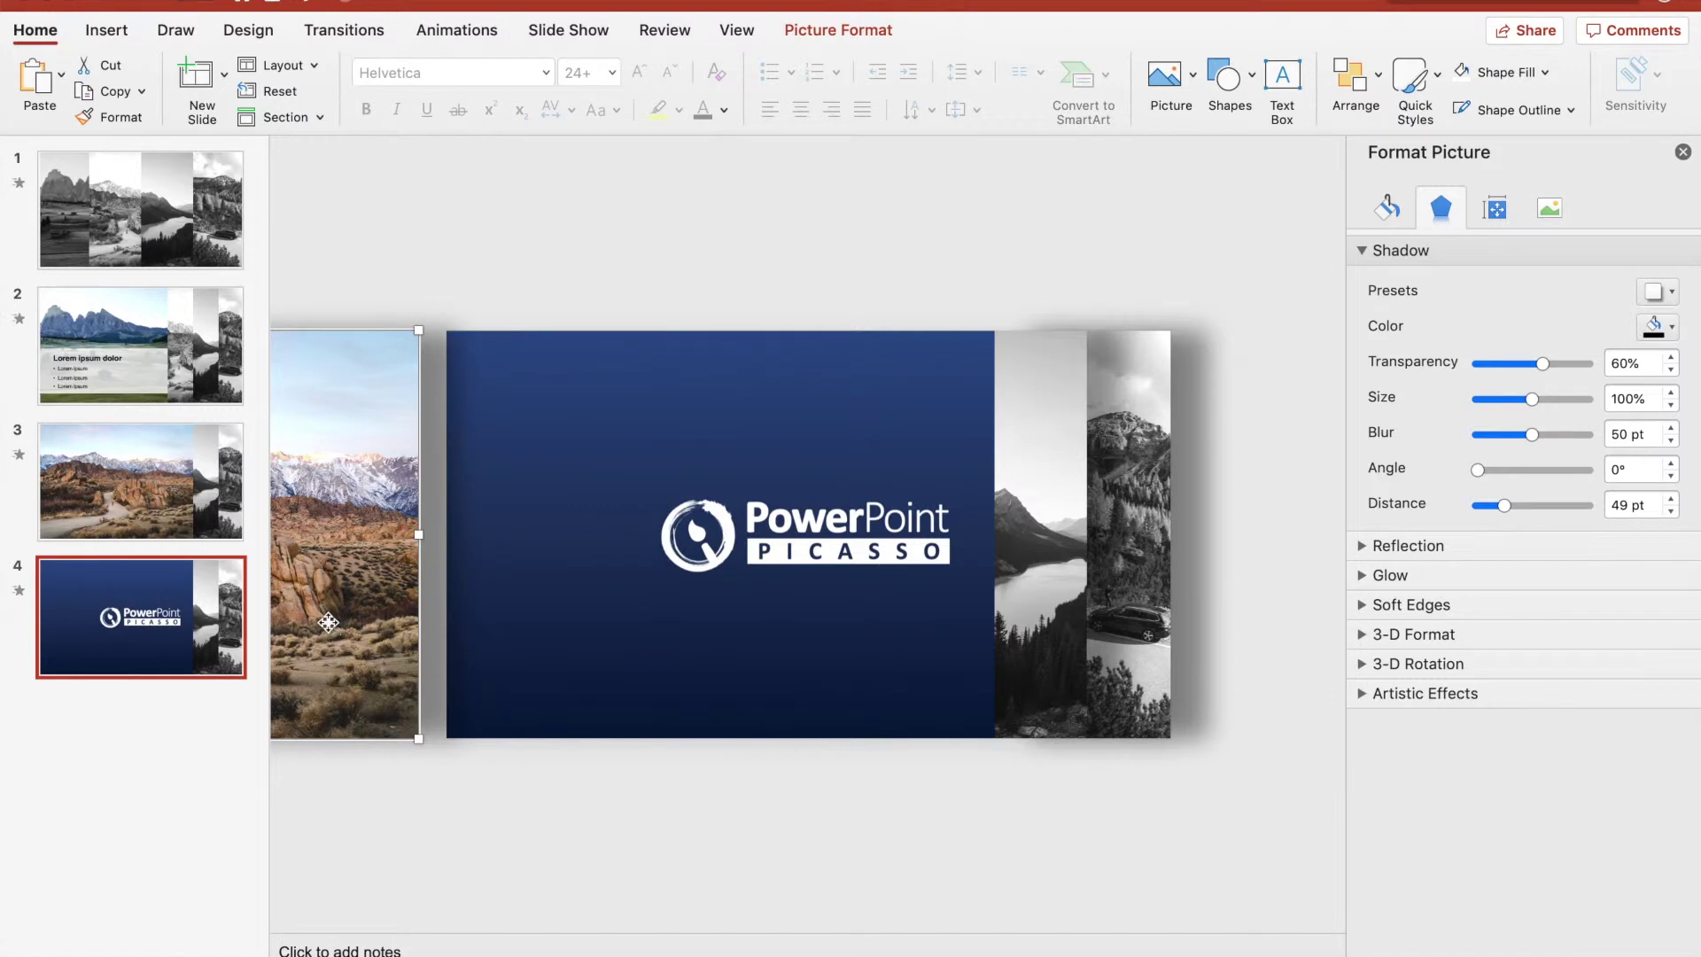
drag(380, 623, 401, 623)
Start cropping the greyscale lake strip
click(1021, 615)
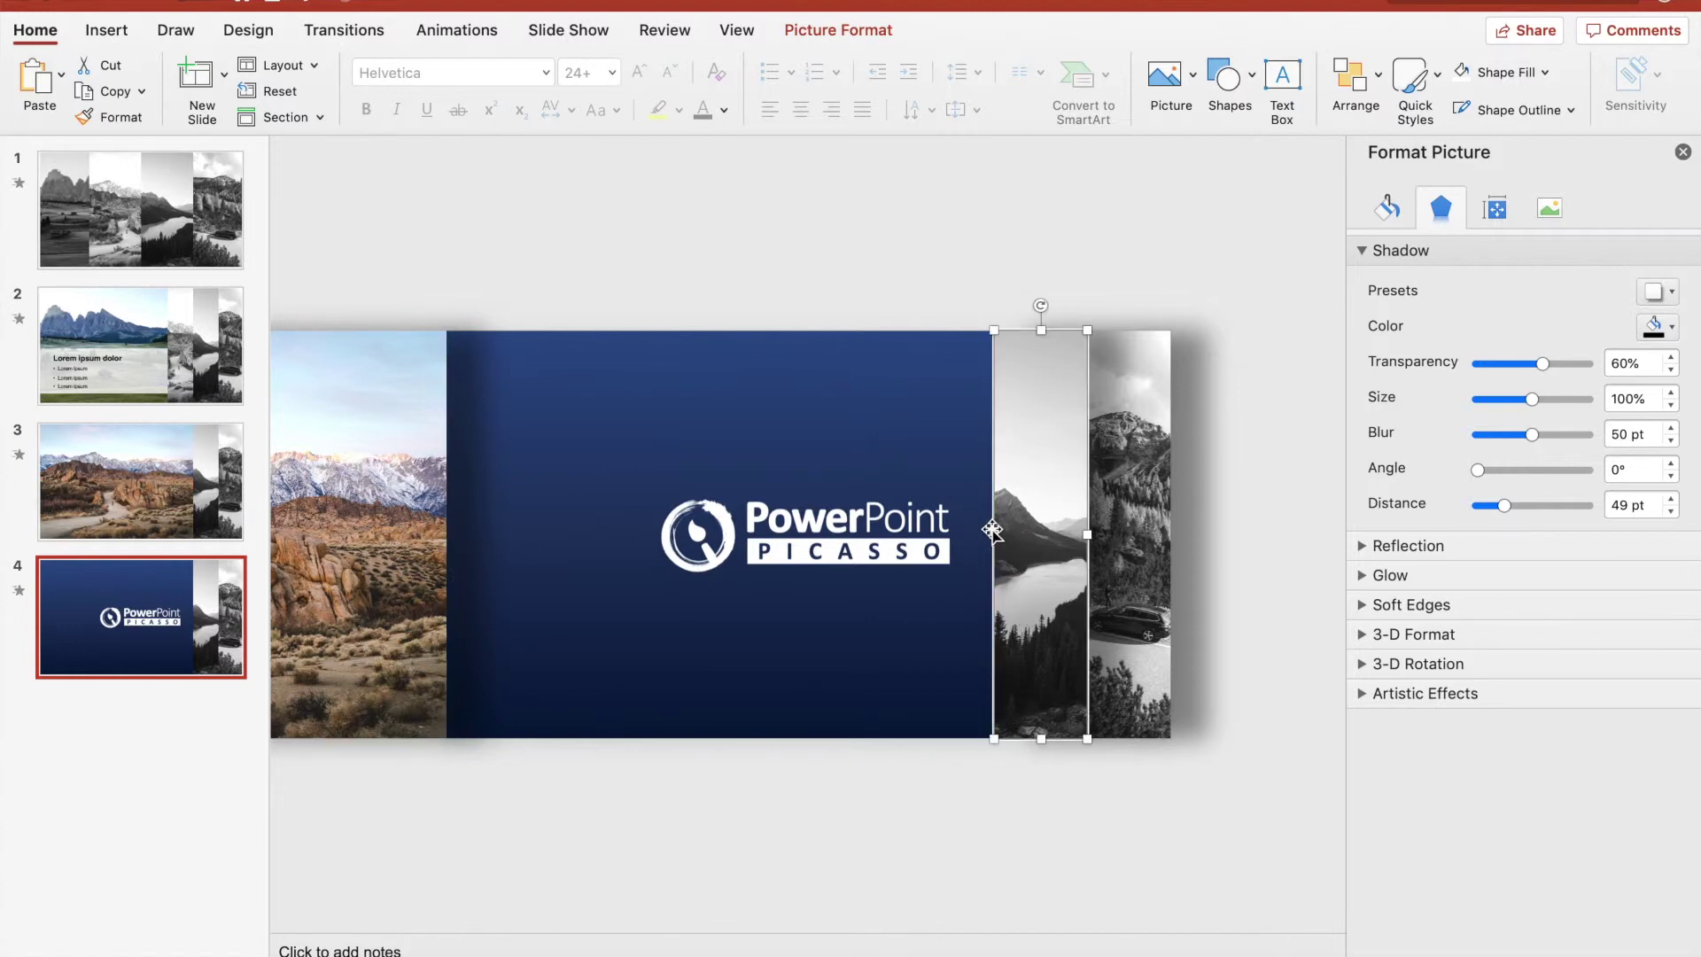
click(806, 30)
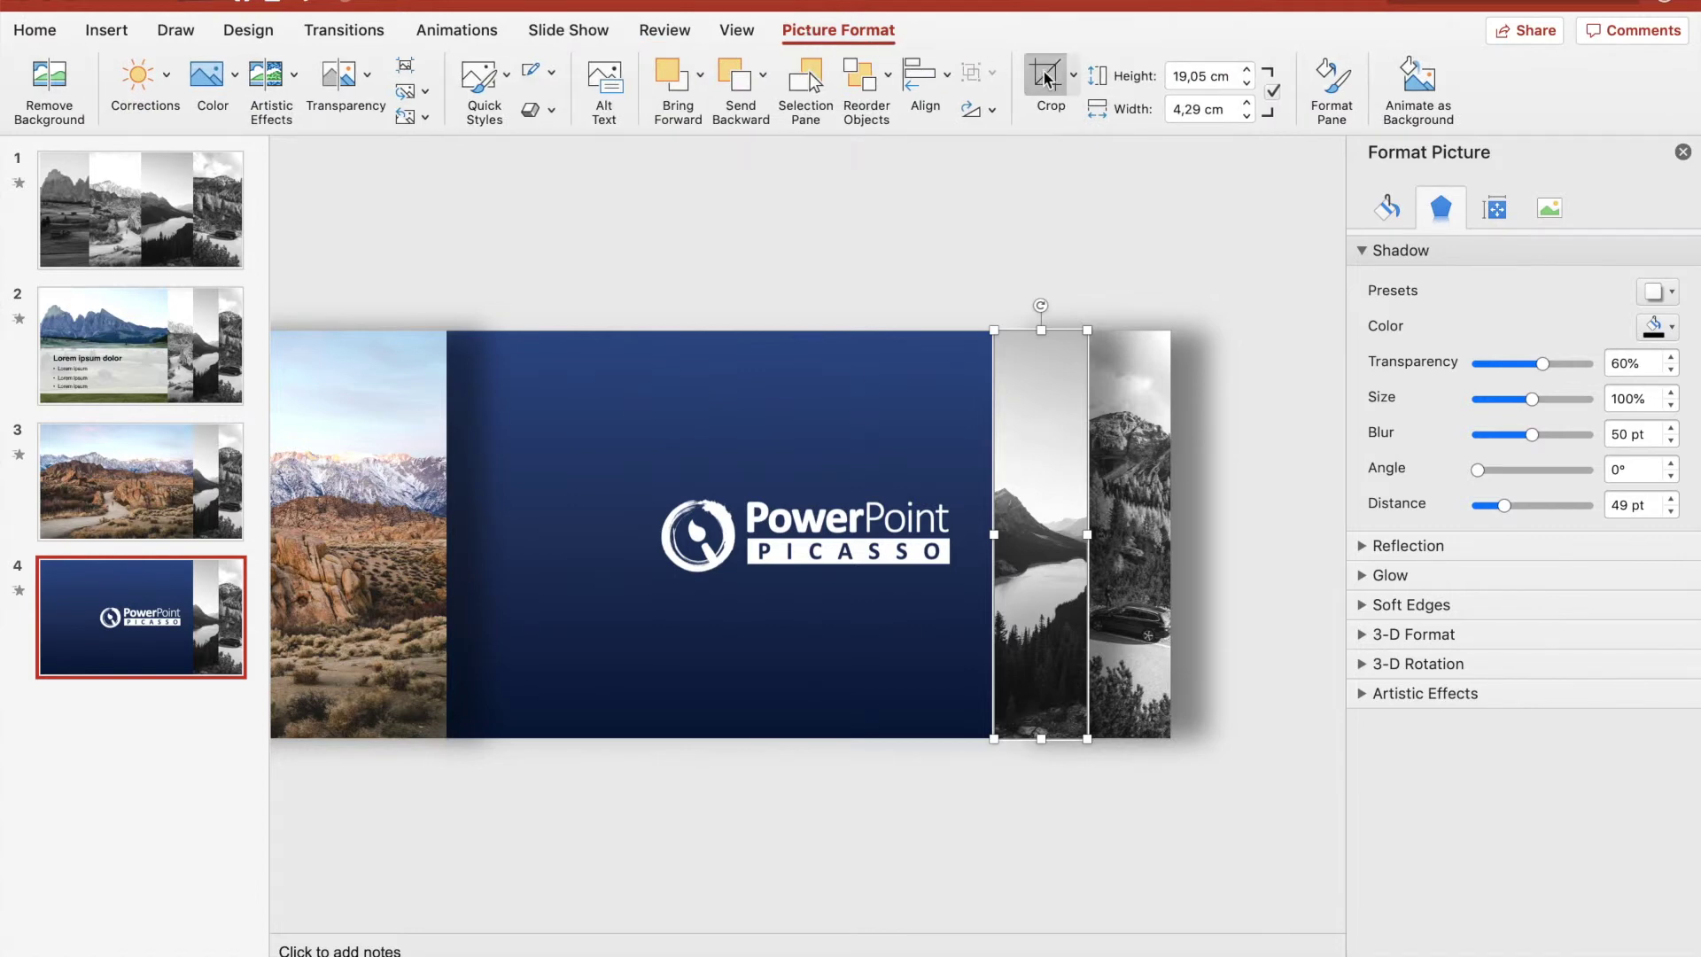
click(1047, 79)
Crop the lake photo wide to 29,93 × 19,05 cm, repositioning and enlarging it within the crop
drag(994, 534, 447, 522)
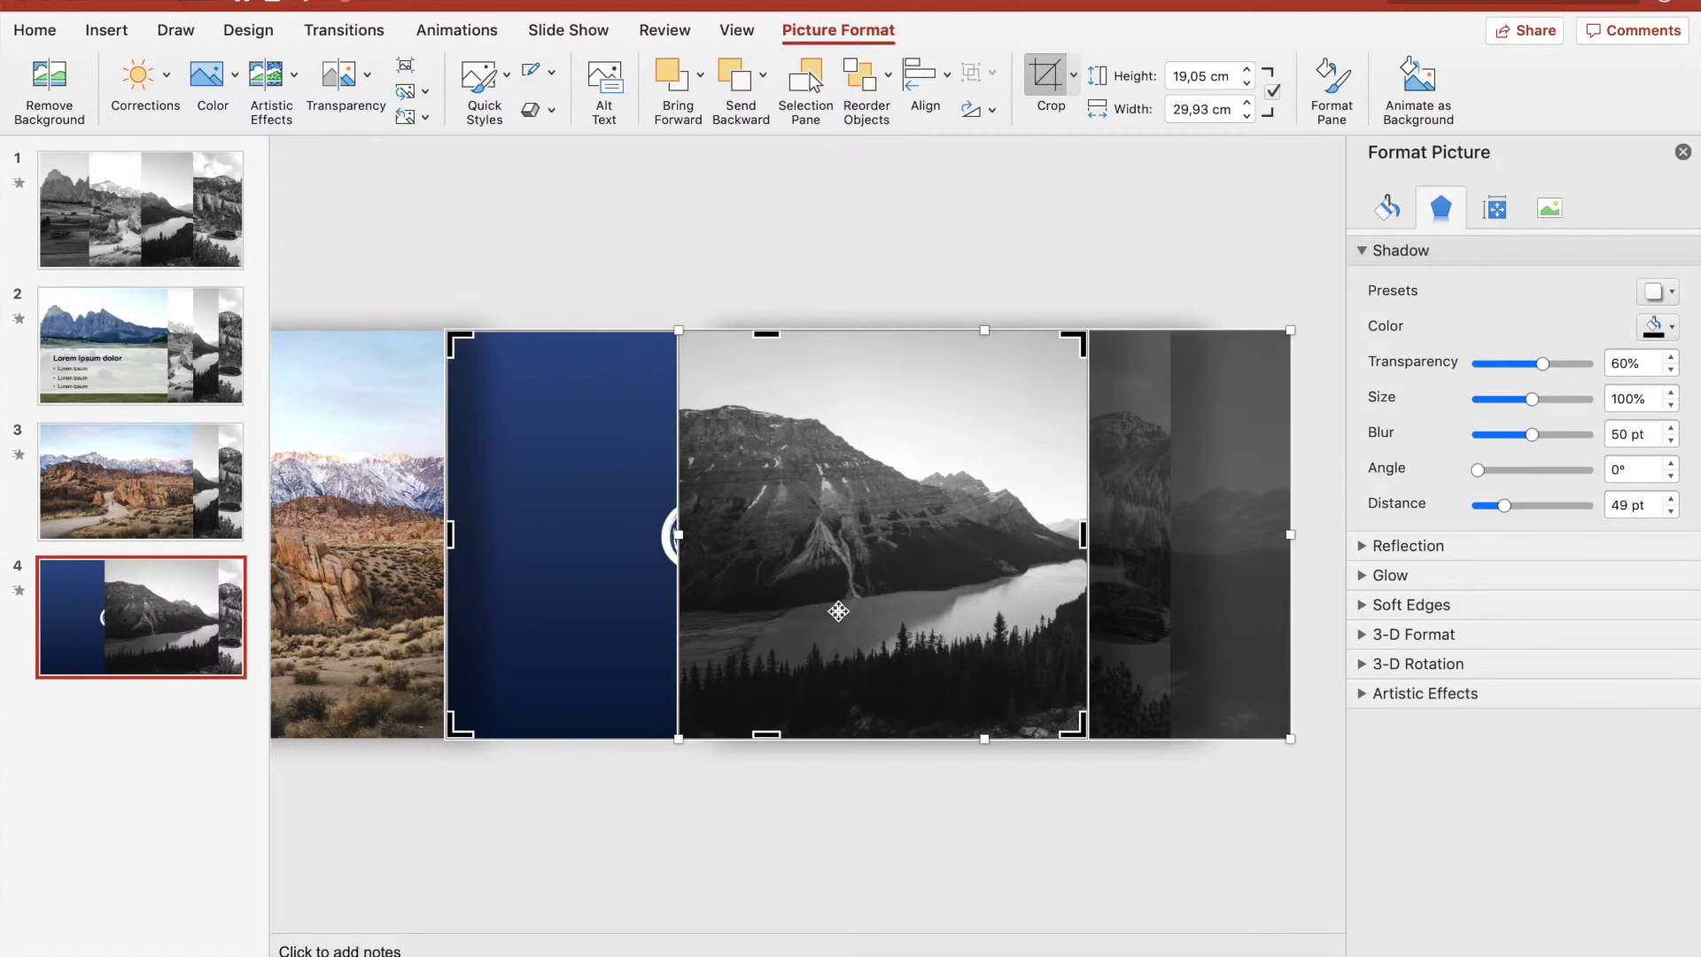
drag(913, 658, 706, 669)
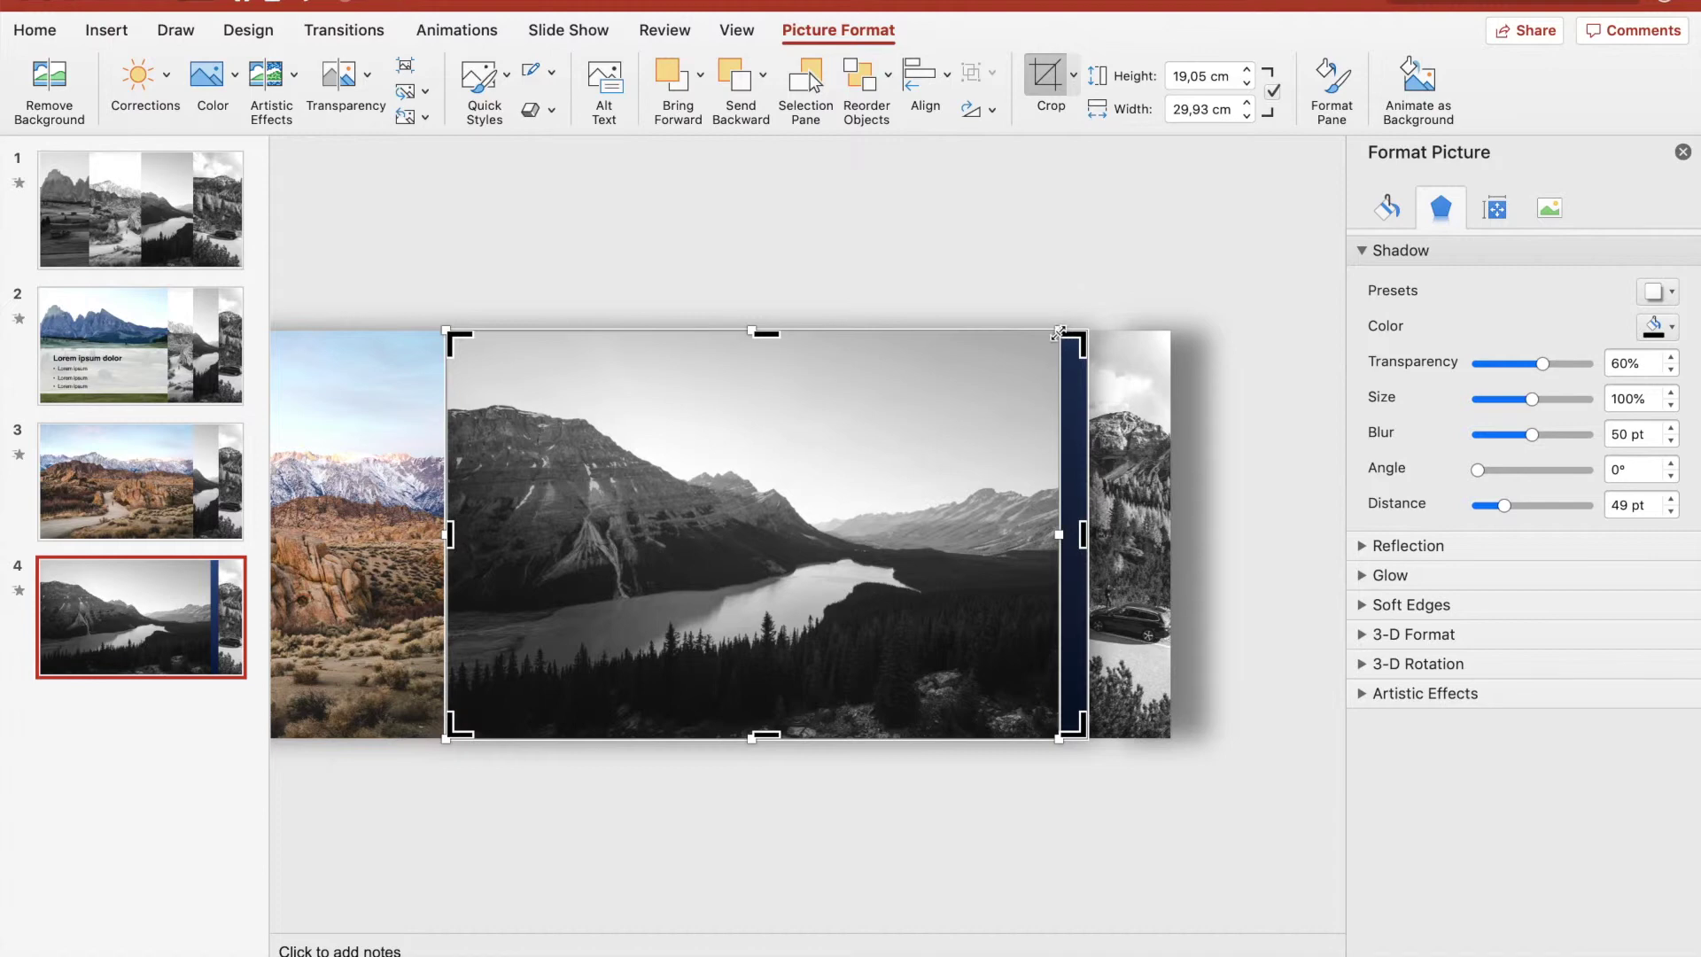
drag(1059, 332, 1082, 316)
drag(1003, 503, 1002, 514)
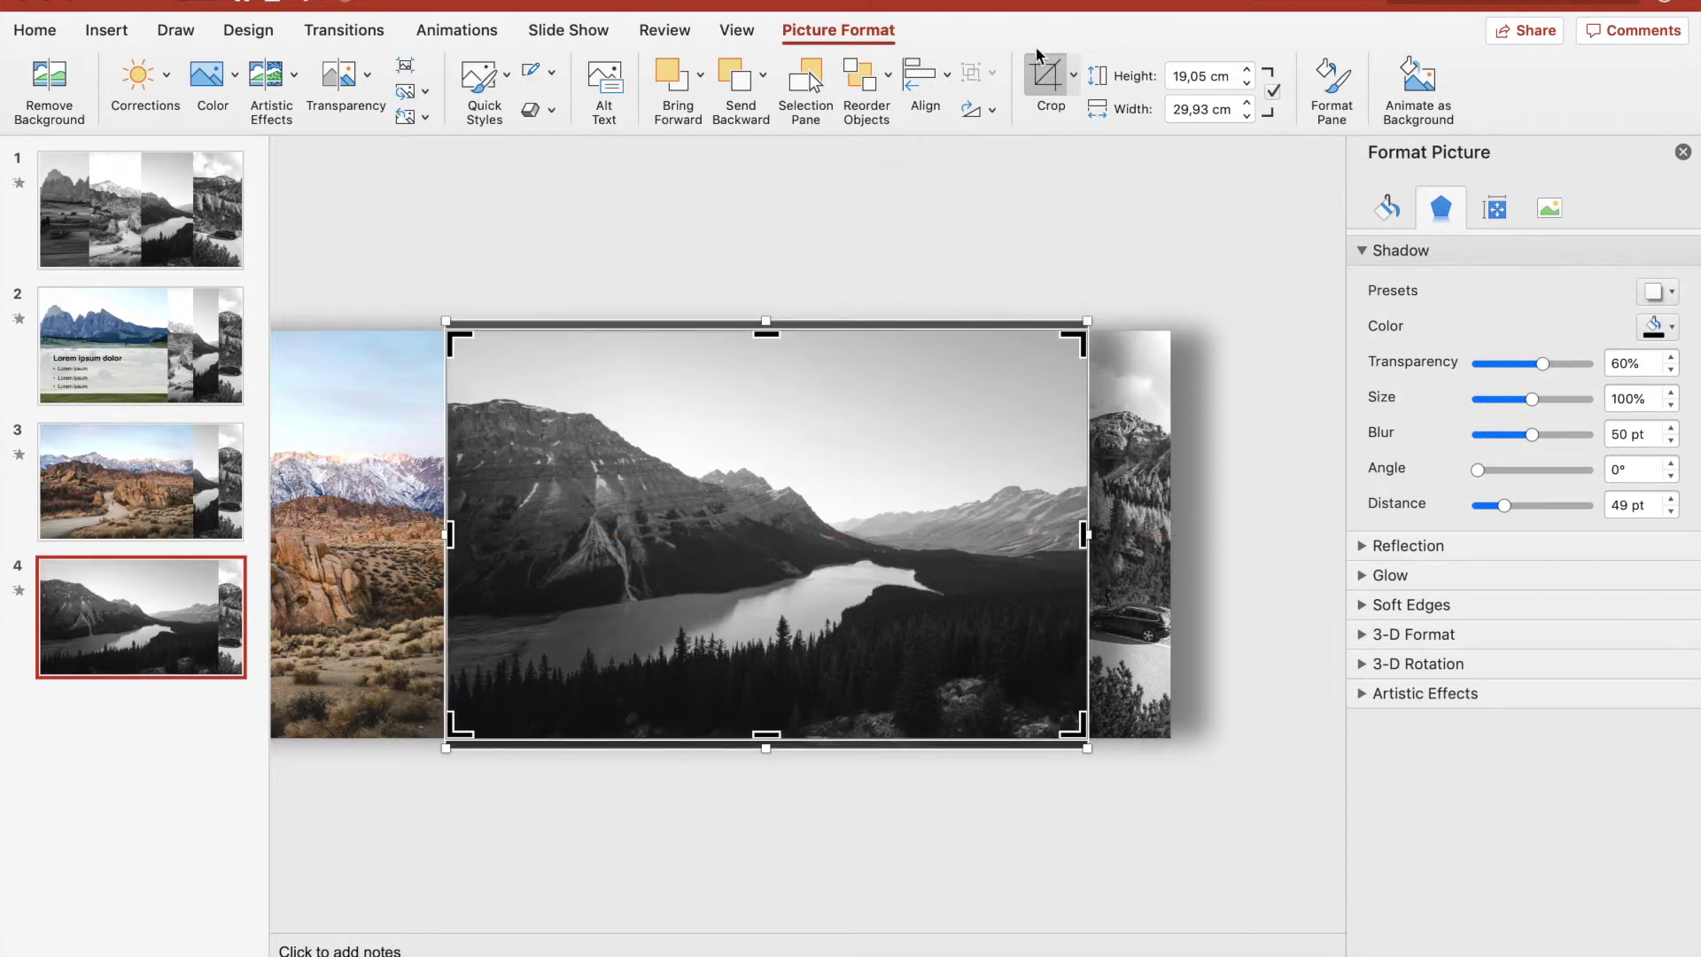
click(1048, 78)
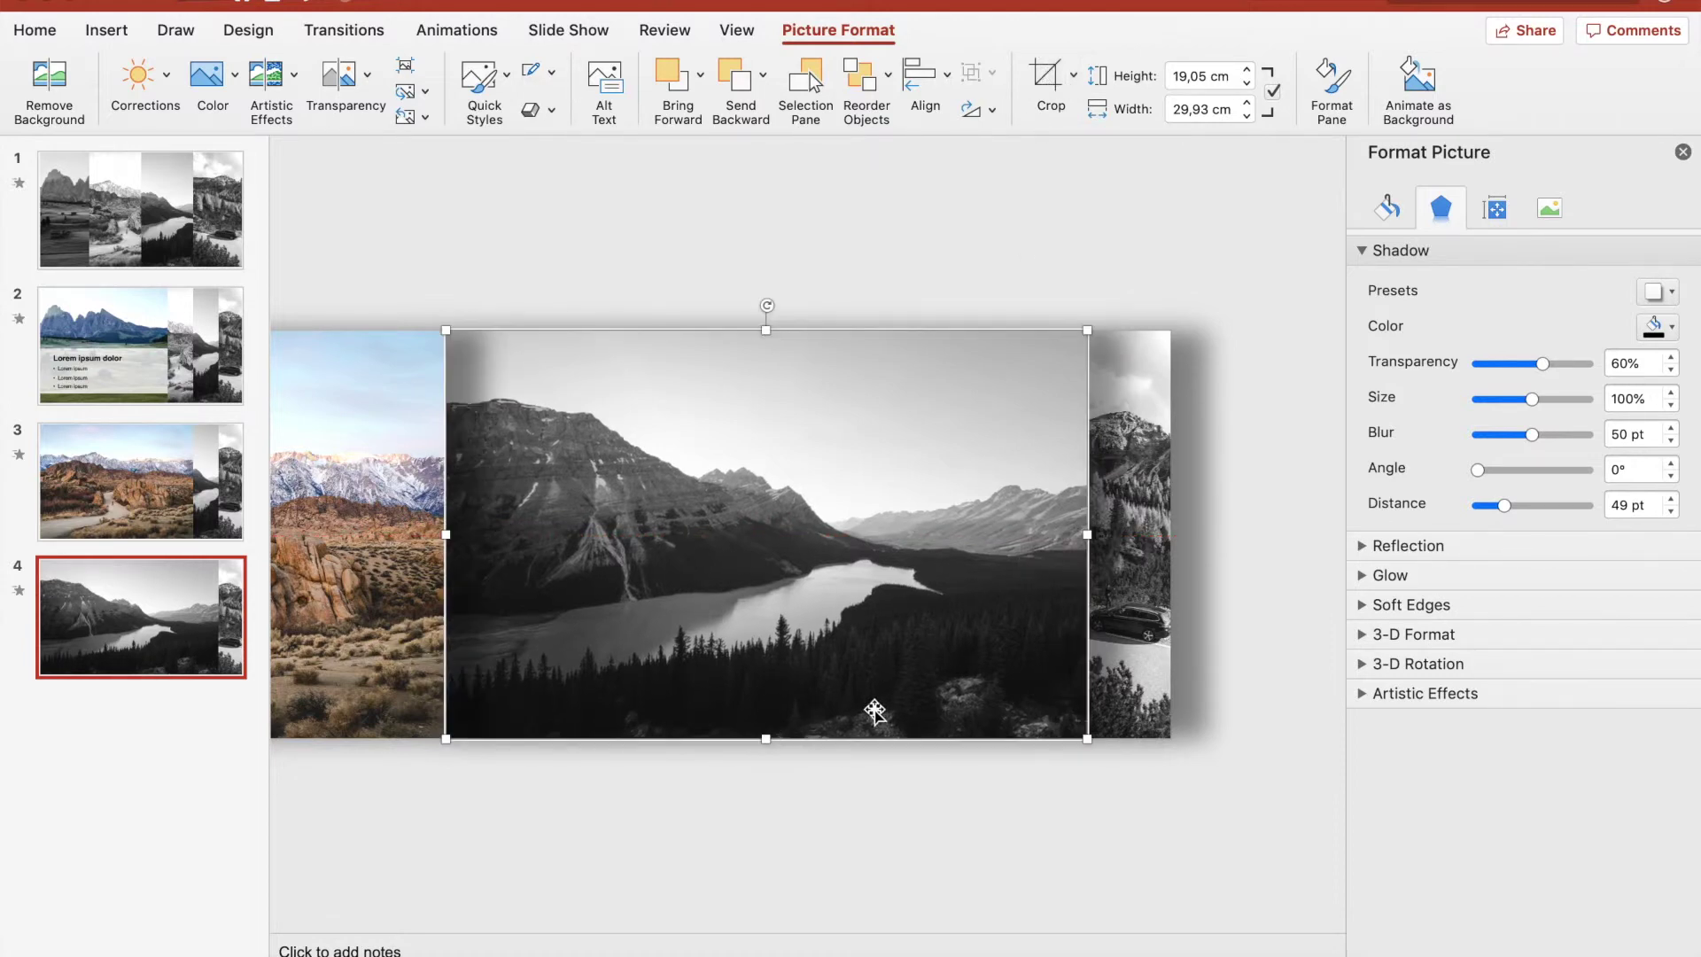
click(1553, 211)
Give the lake photo 100% saturation and 10% brightness
double_click(1622, 697)
text(100)
key(Return)
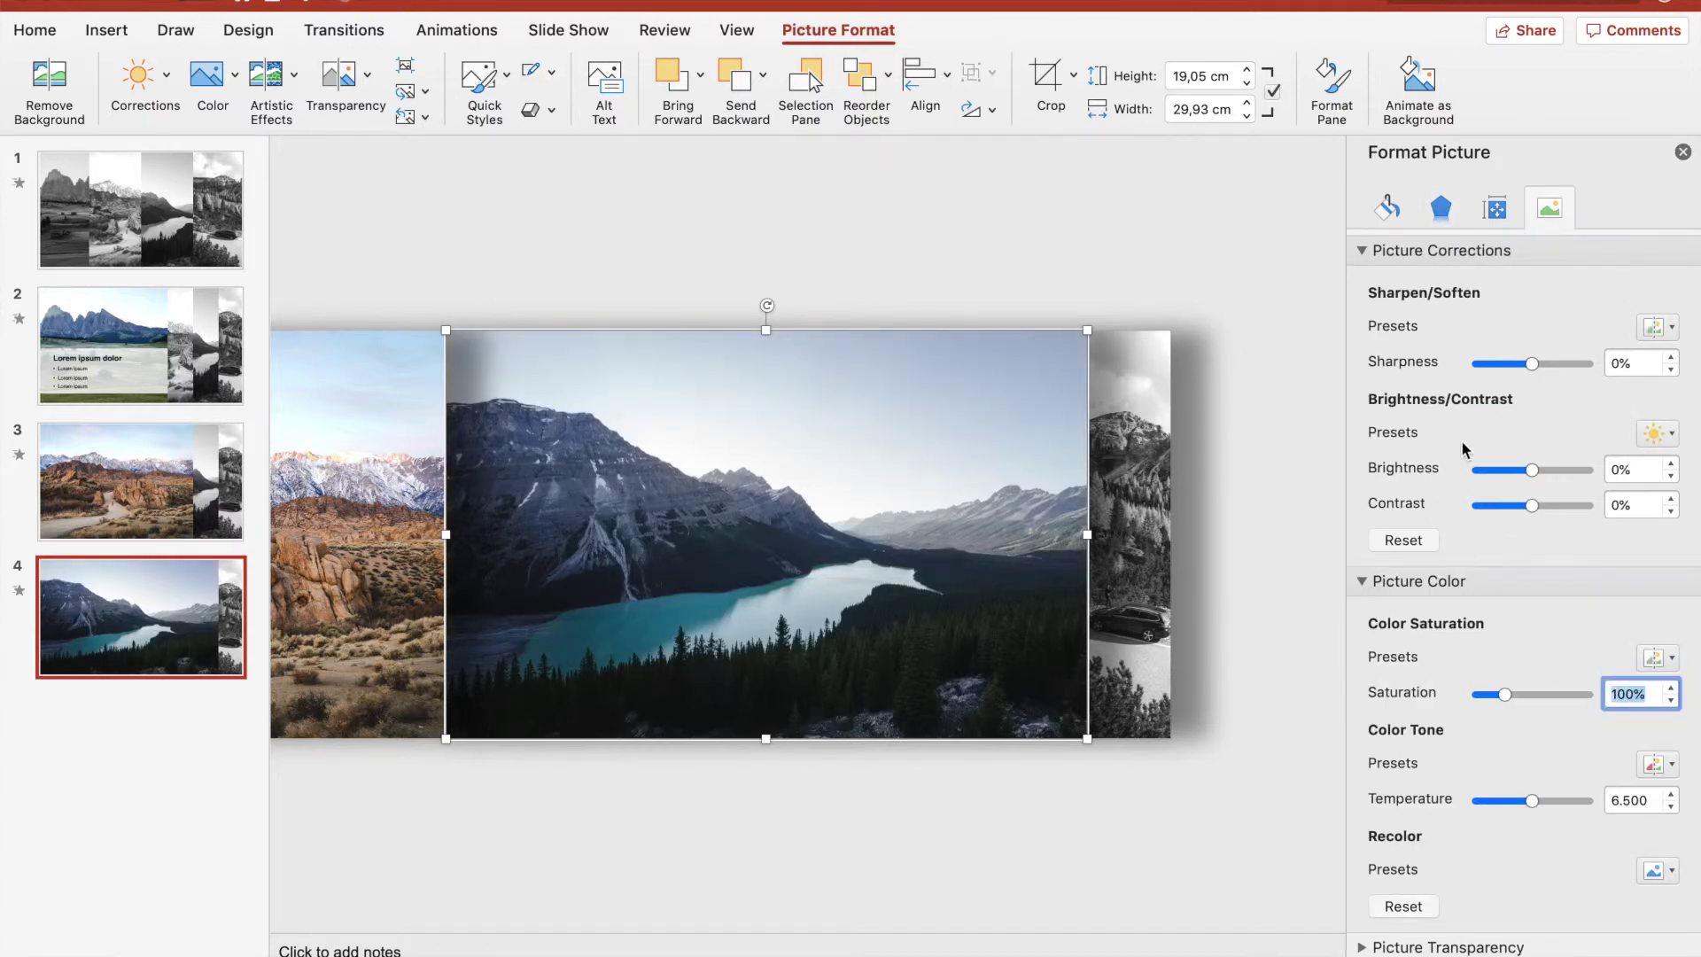
double_click(1625, 467)
text(10)
key(Return)
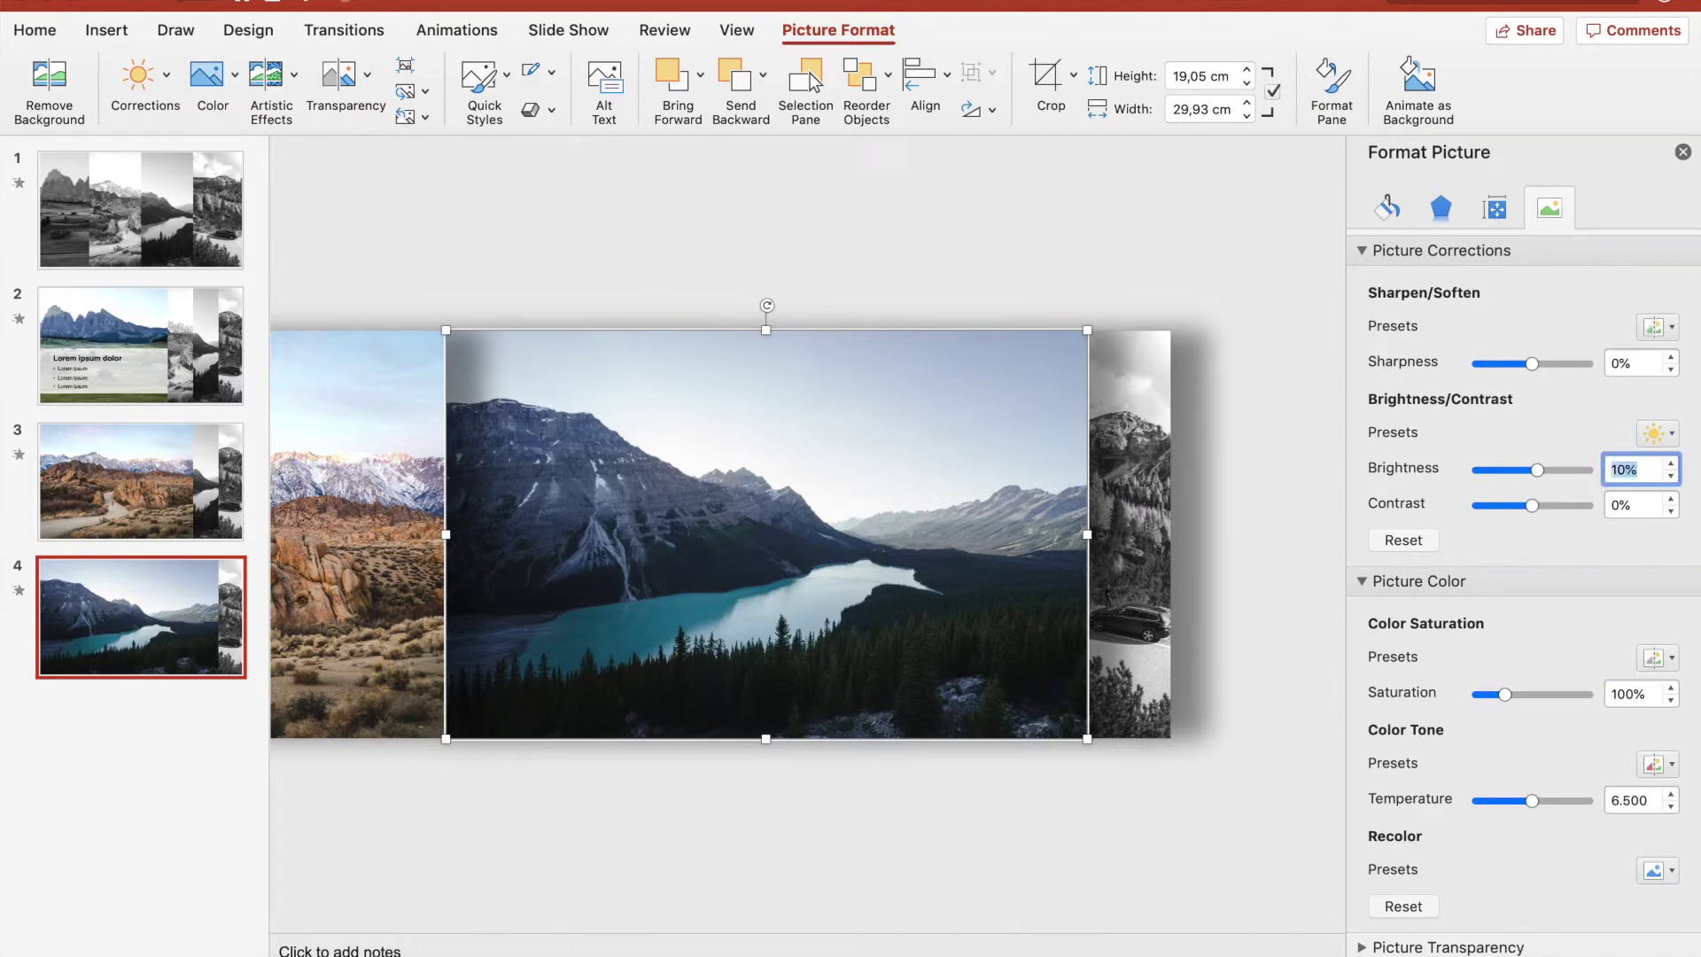
Set the desert photo's saturation to 0% and duplicate slide 4 as slide 5
click(385, 521)
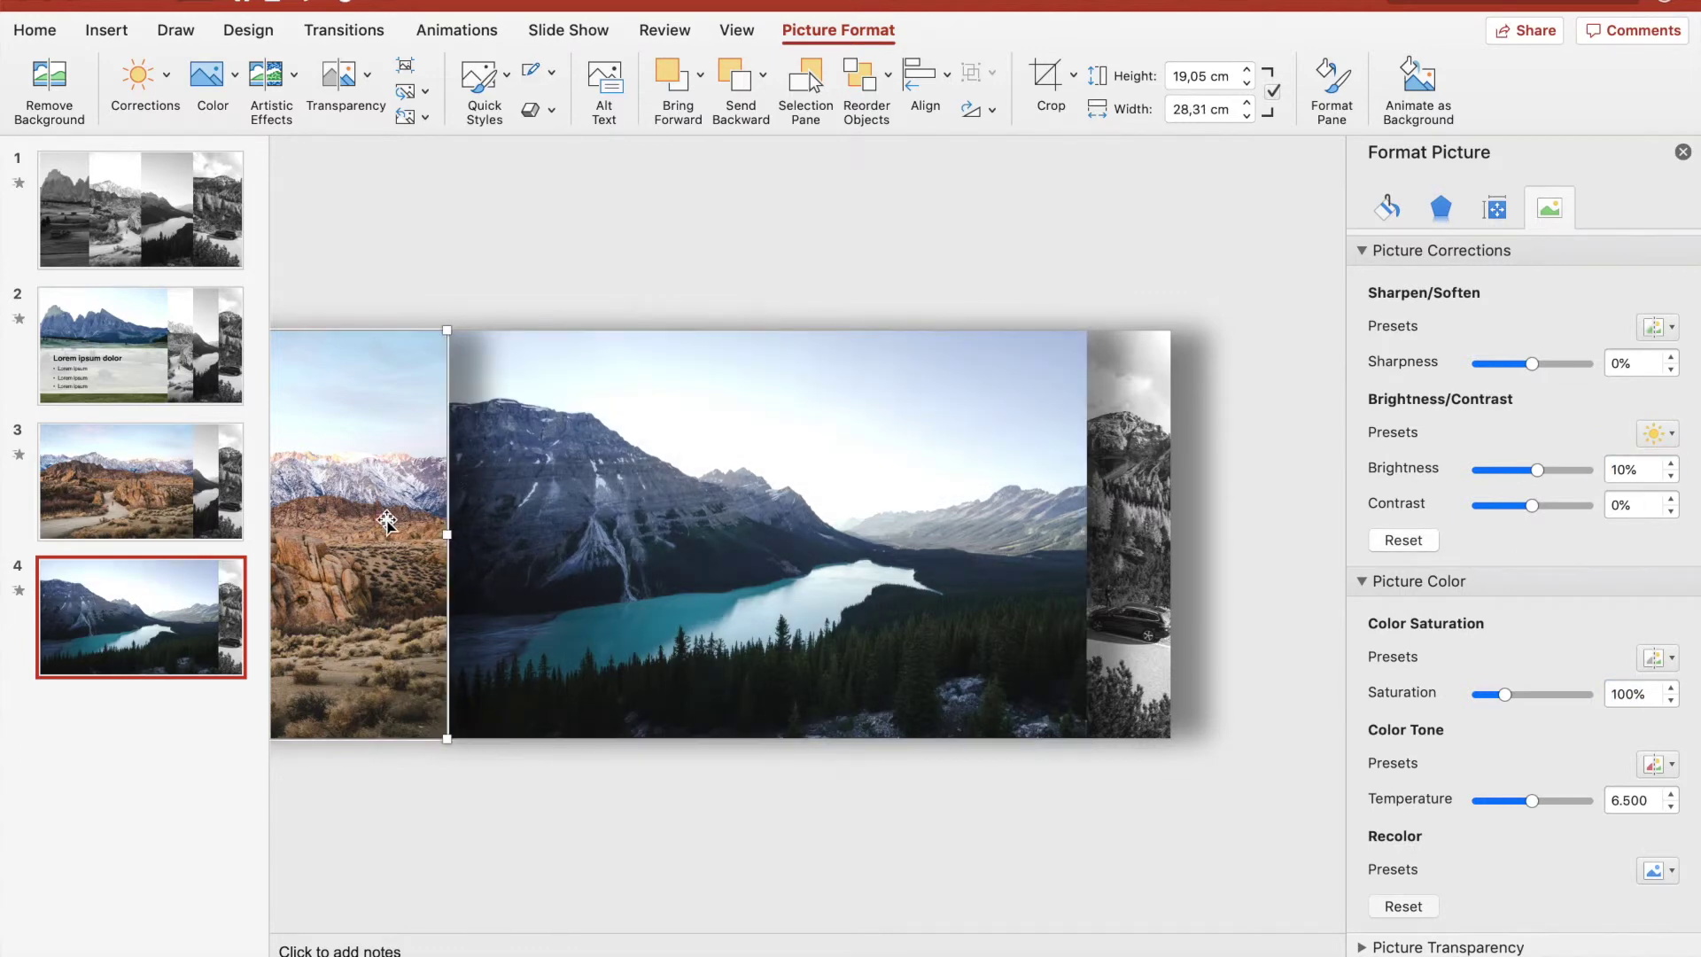
double_click(1633, 696)
text(0)
key(Return)
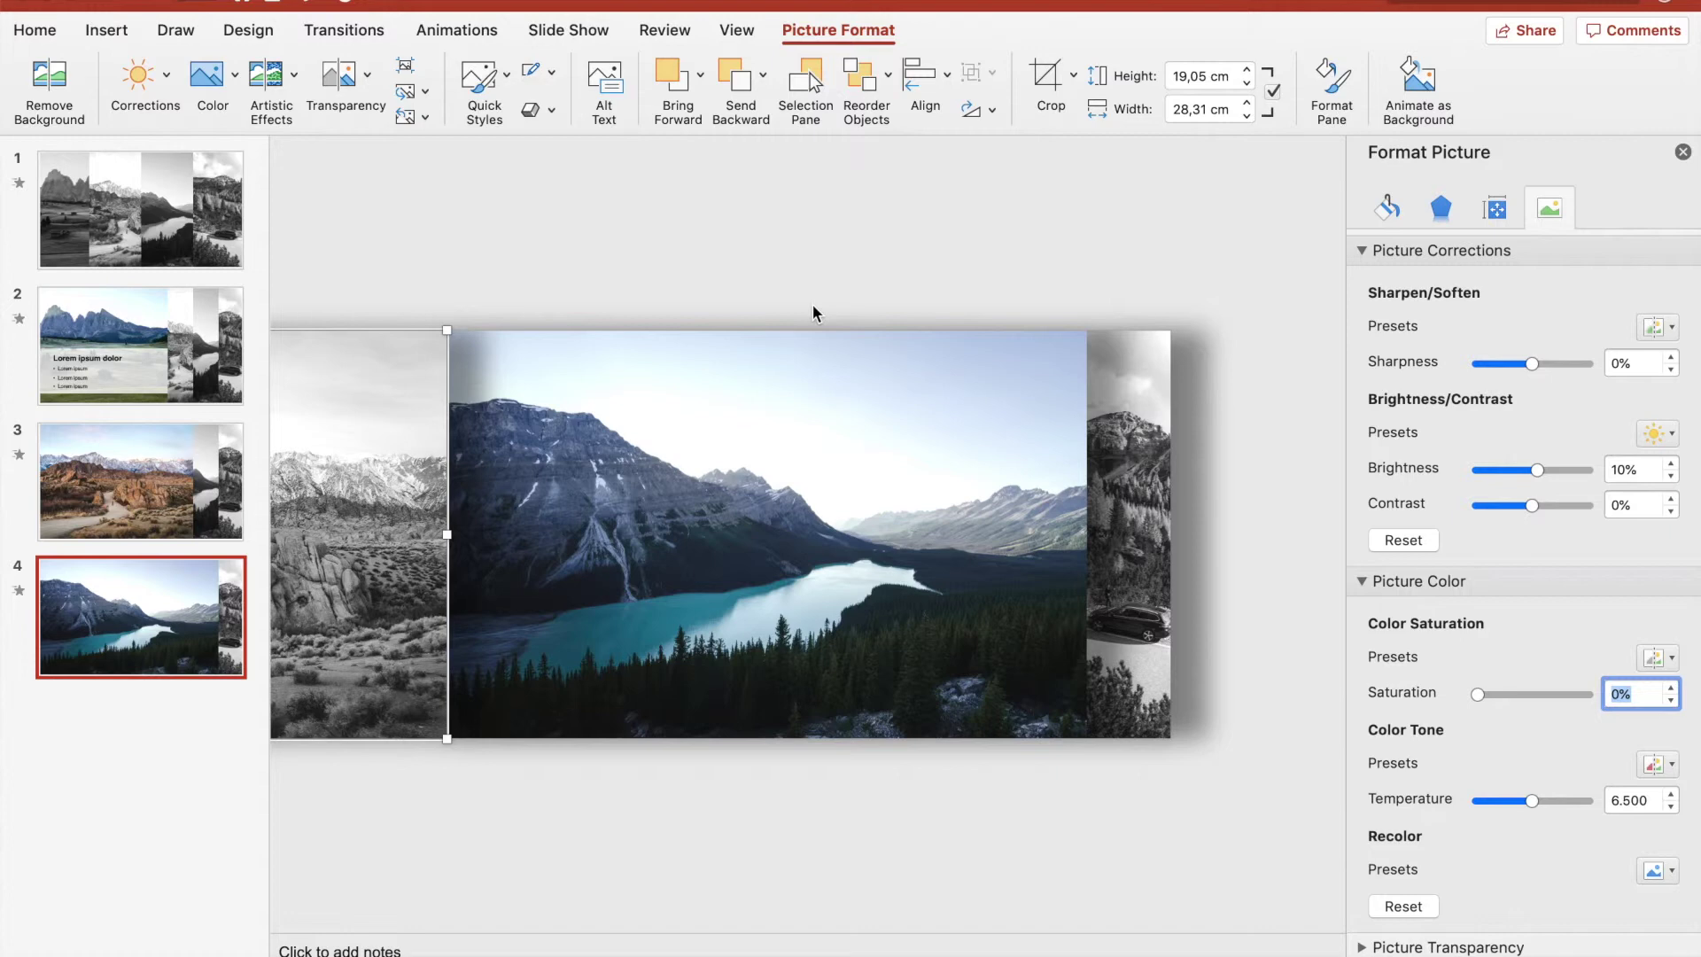
click(691, 254)
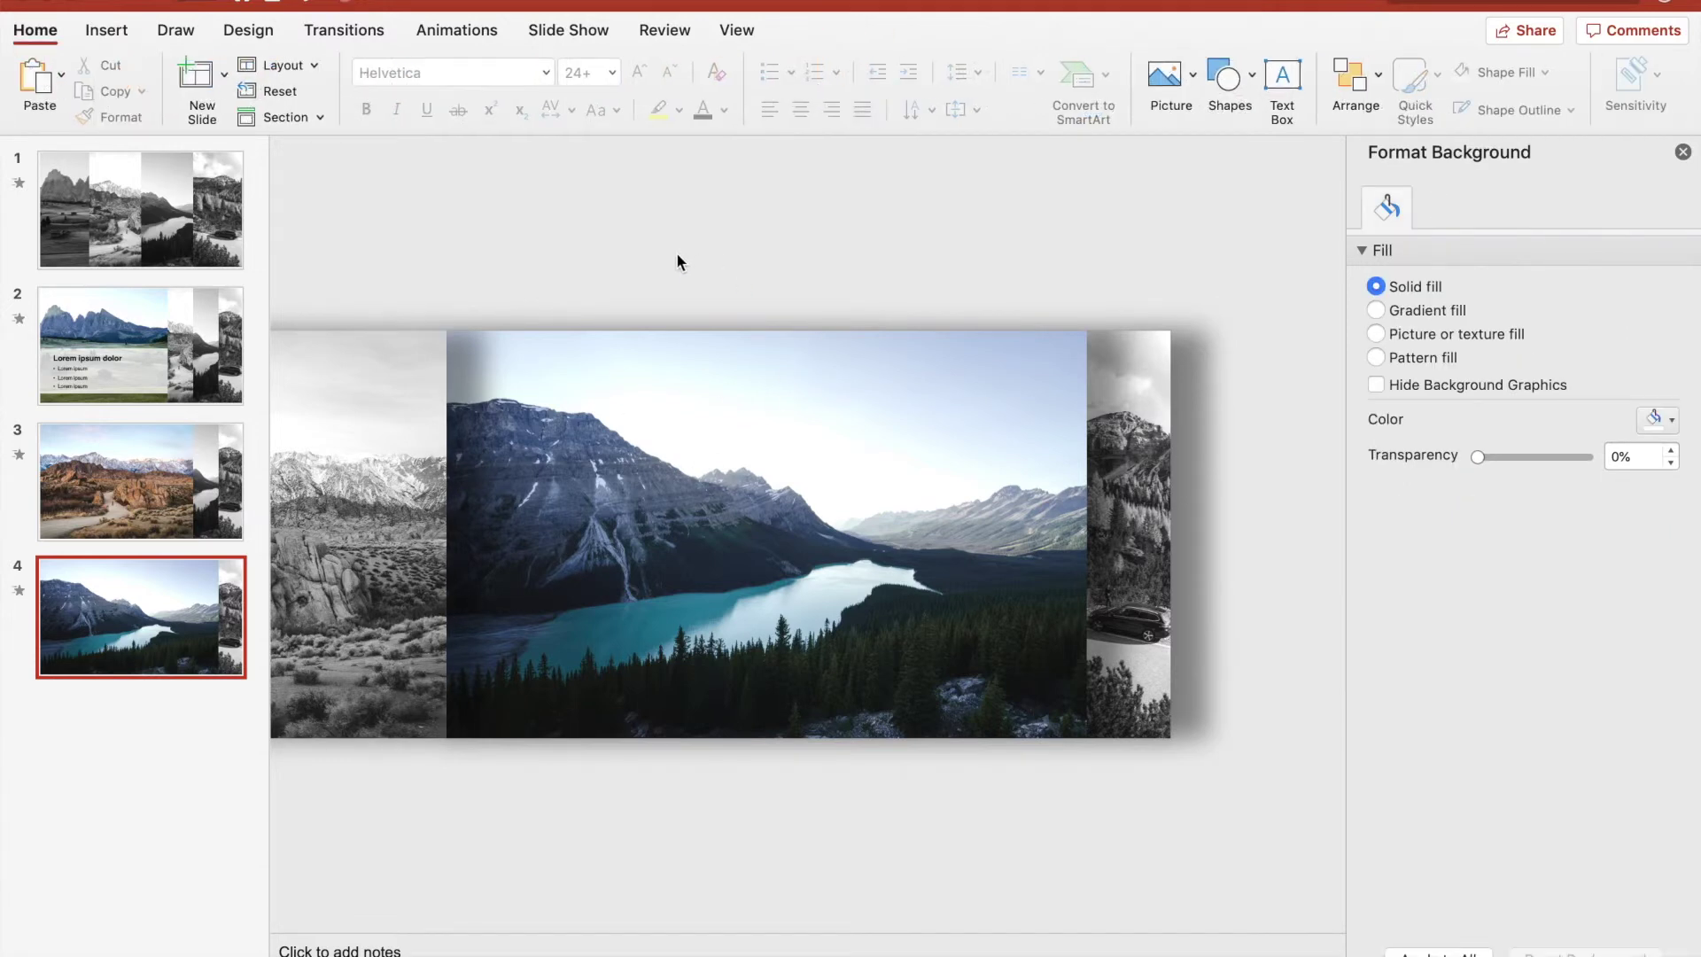
click(180, 636)
key(Return)
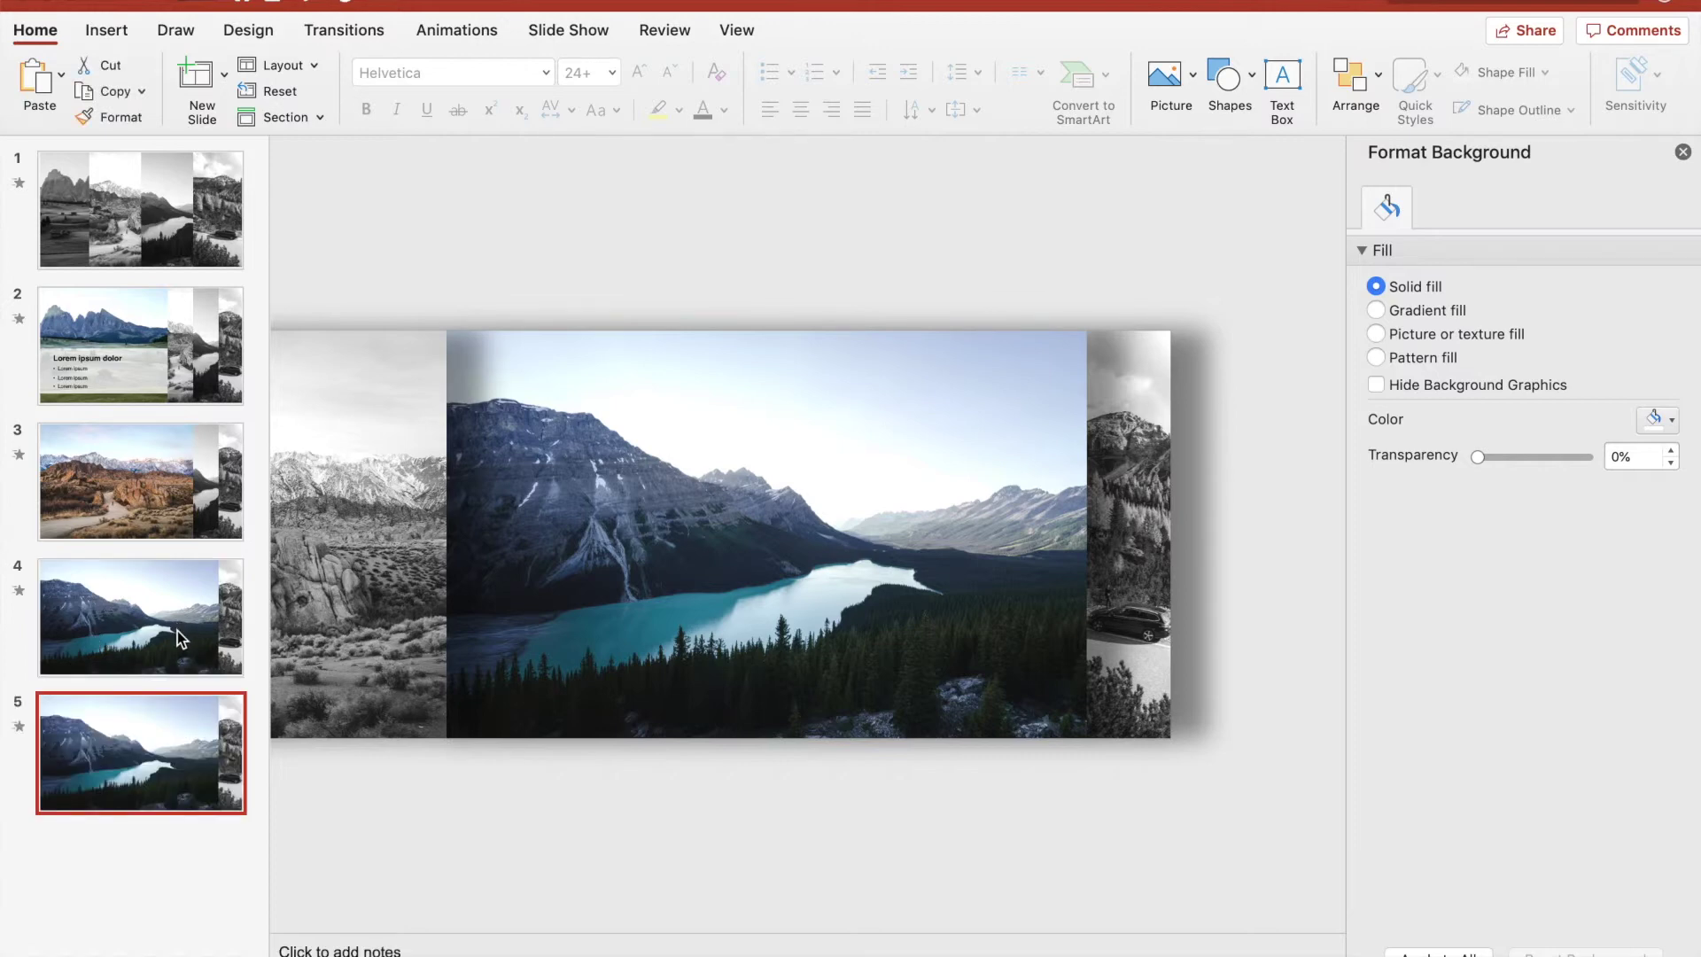
Delete the grey desert photo and move the lake photo mostly off-slide to the left
click(355, 566)
key(Delete)
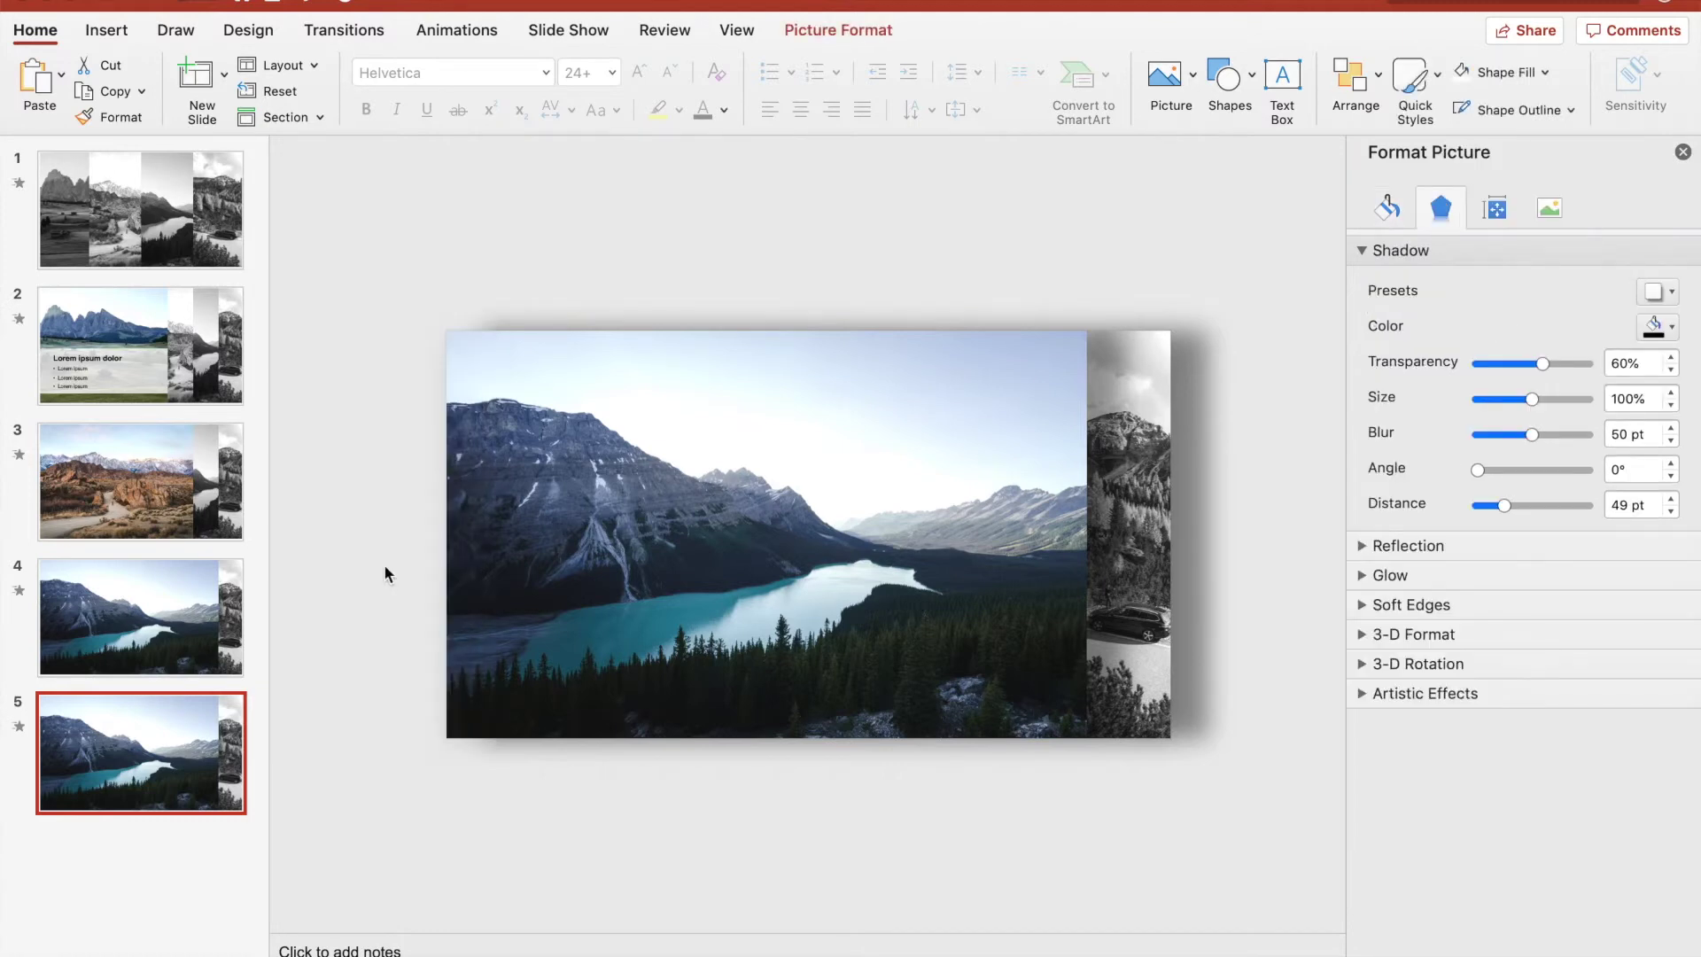
click(942, 562)
drag(1025, 608, 393, 573)
Start cropping the black-and-white road strip
click(1128, 550)
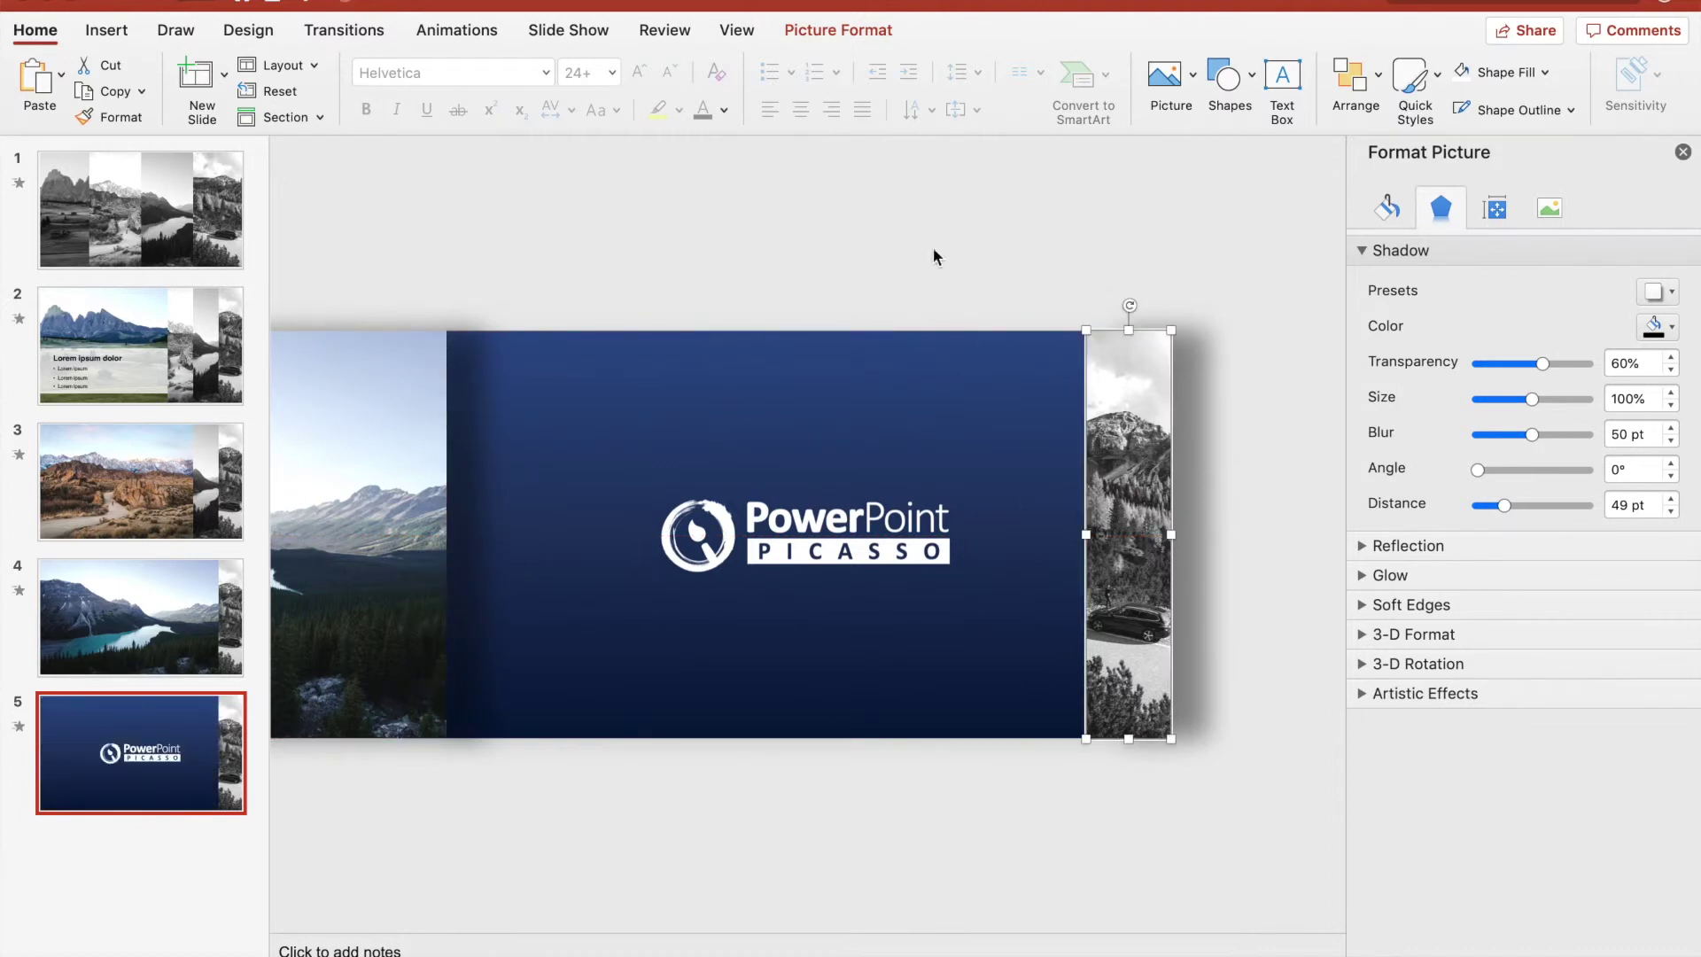
click(842, 32)
click(1061, 89)
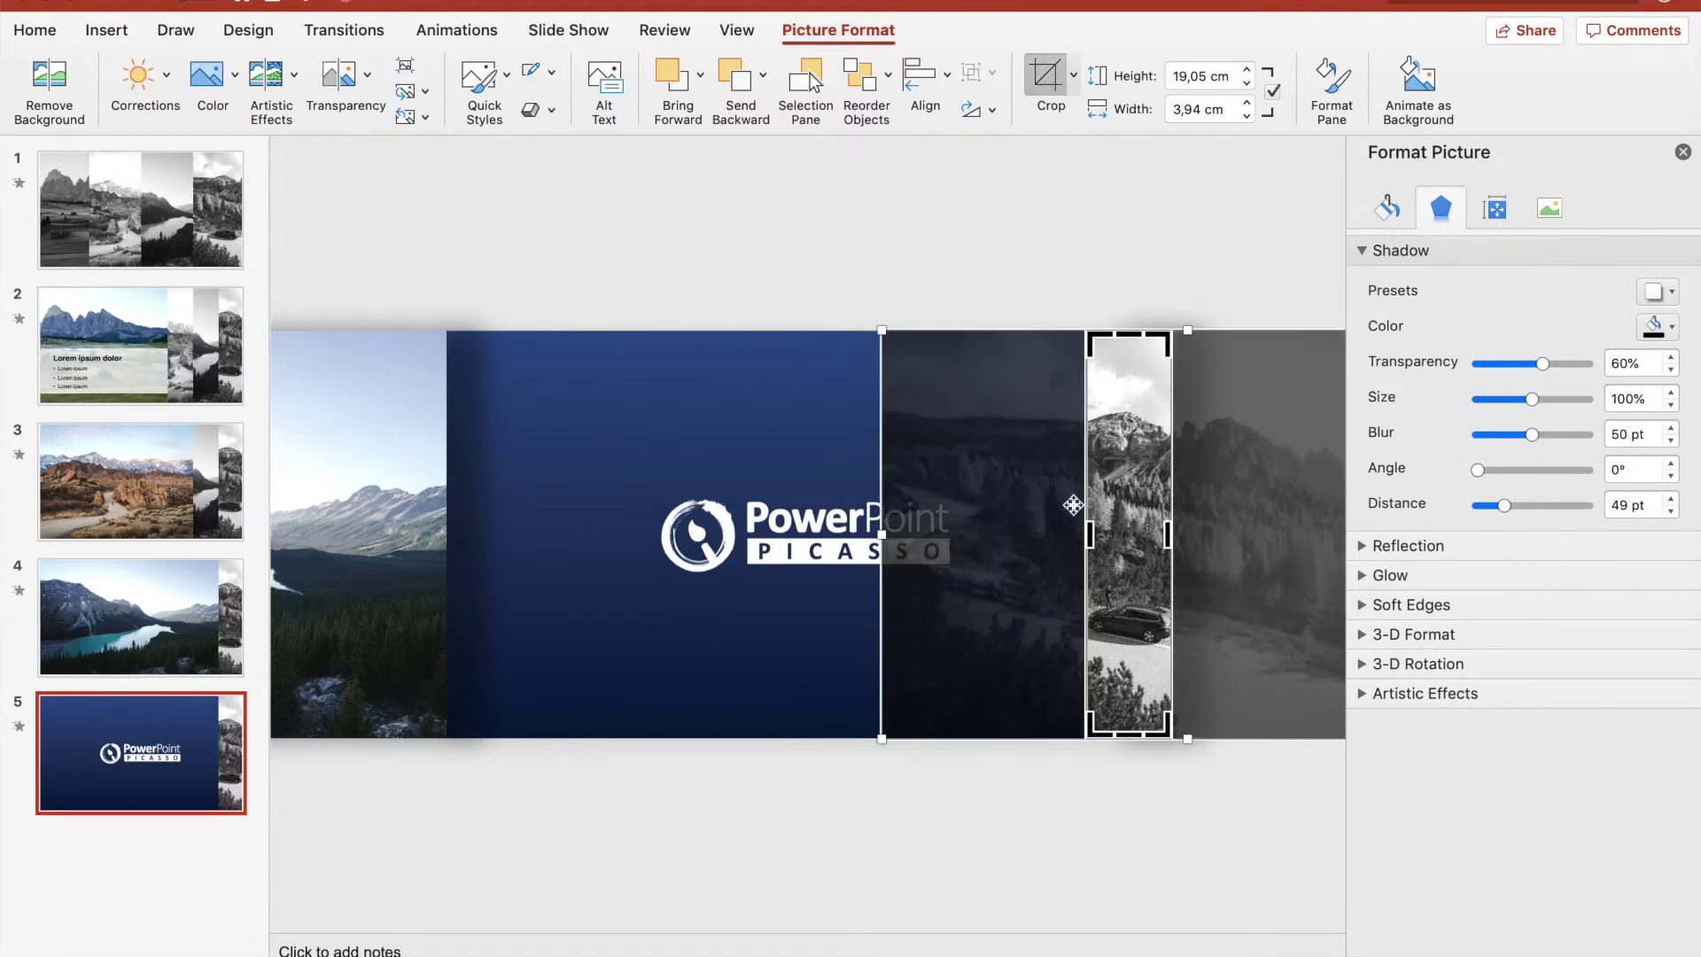
Crop the greyscale road photo on slide 5 wide to 29,93 × 19,05 cm, covering the navy logo panel
drag(1088, 536, 448, 532)
drag(997, 520, 567, 556)
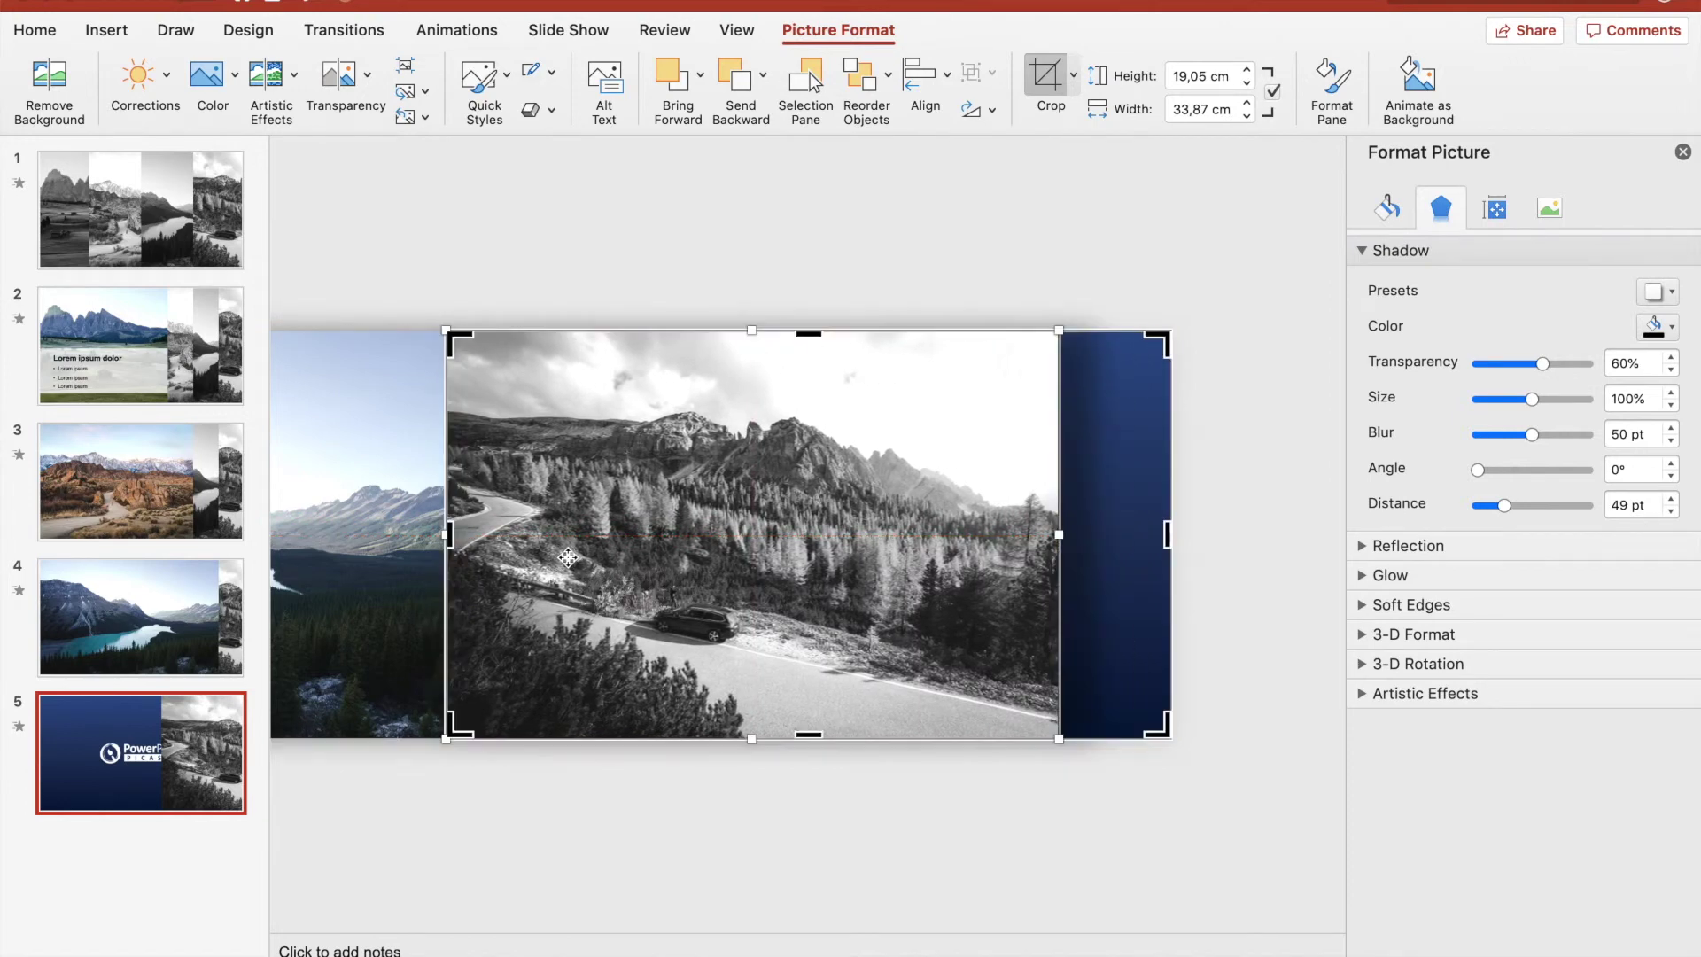
drag(1060, 331, 1109, 330)
drag(943, 307, 1004, 308)
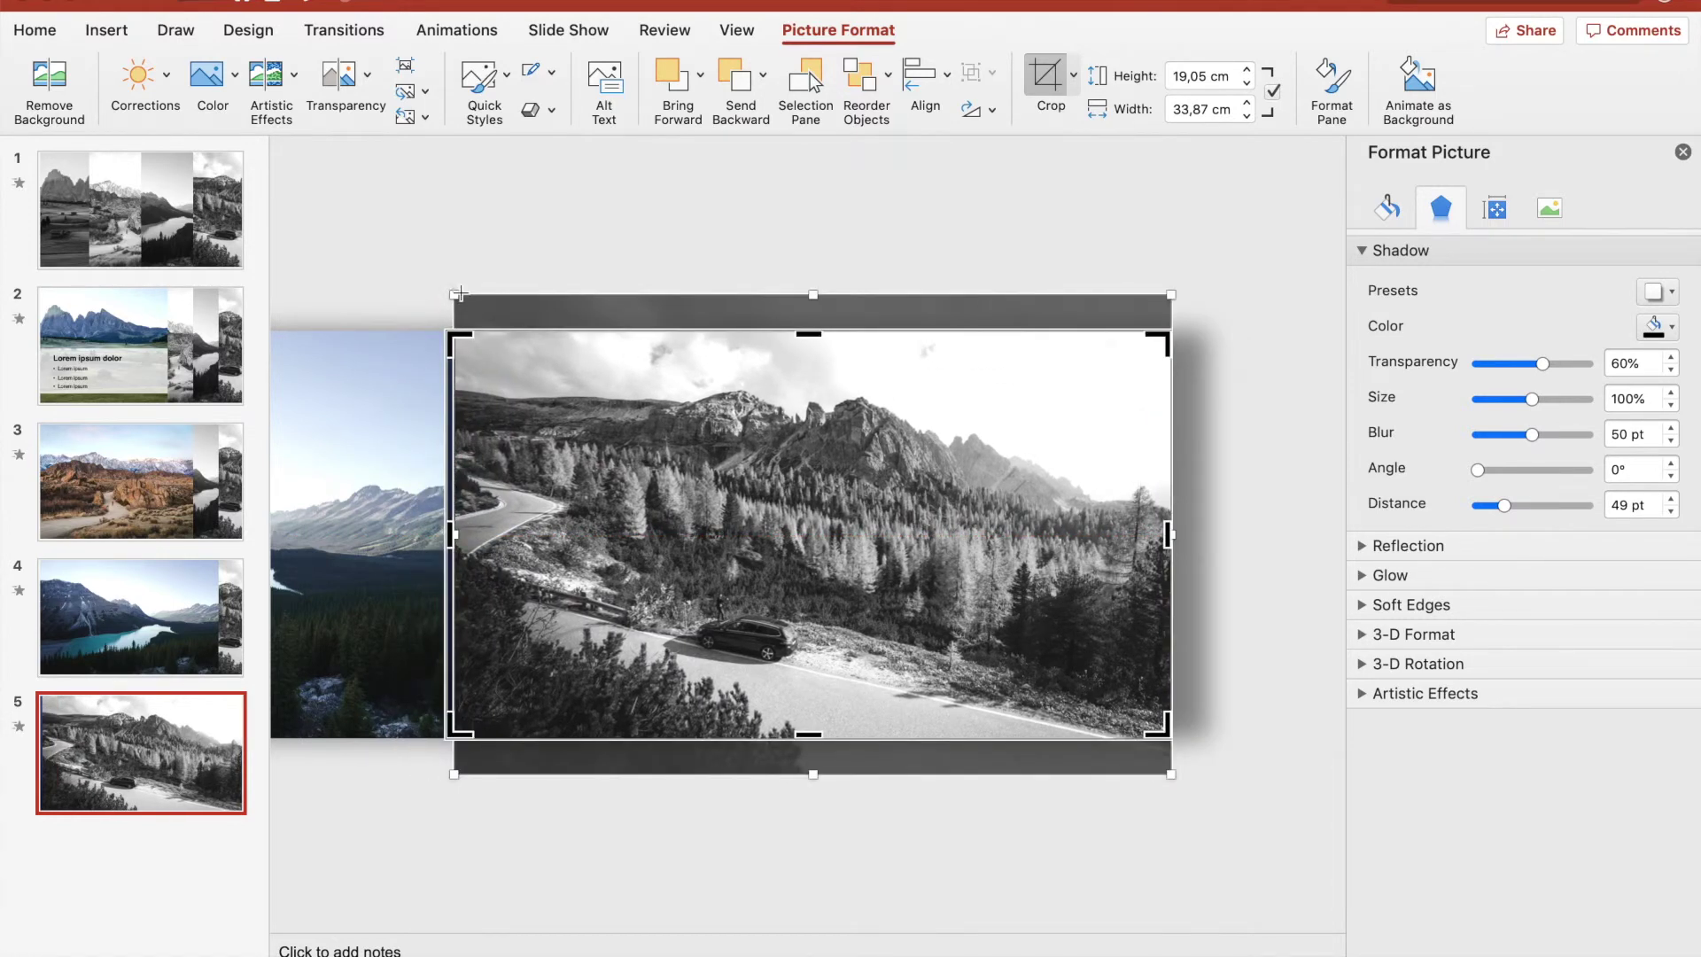
drag(455, 293, 452, 288)
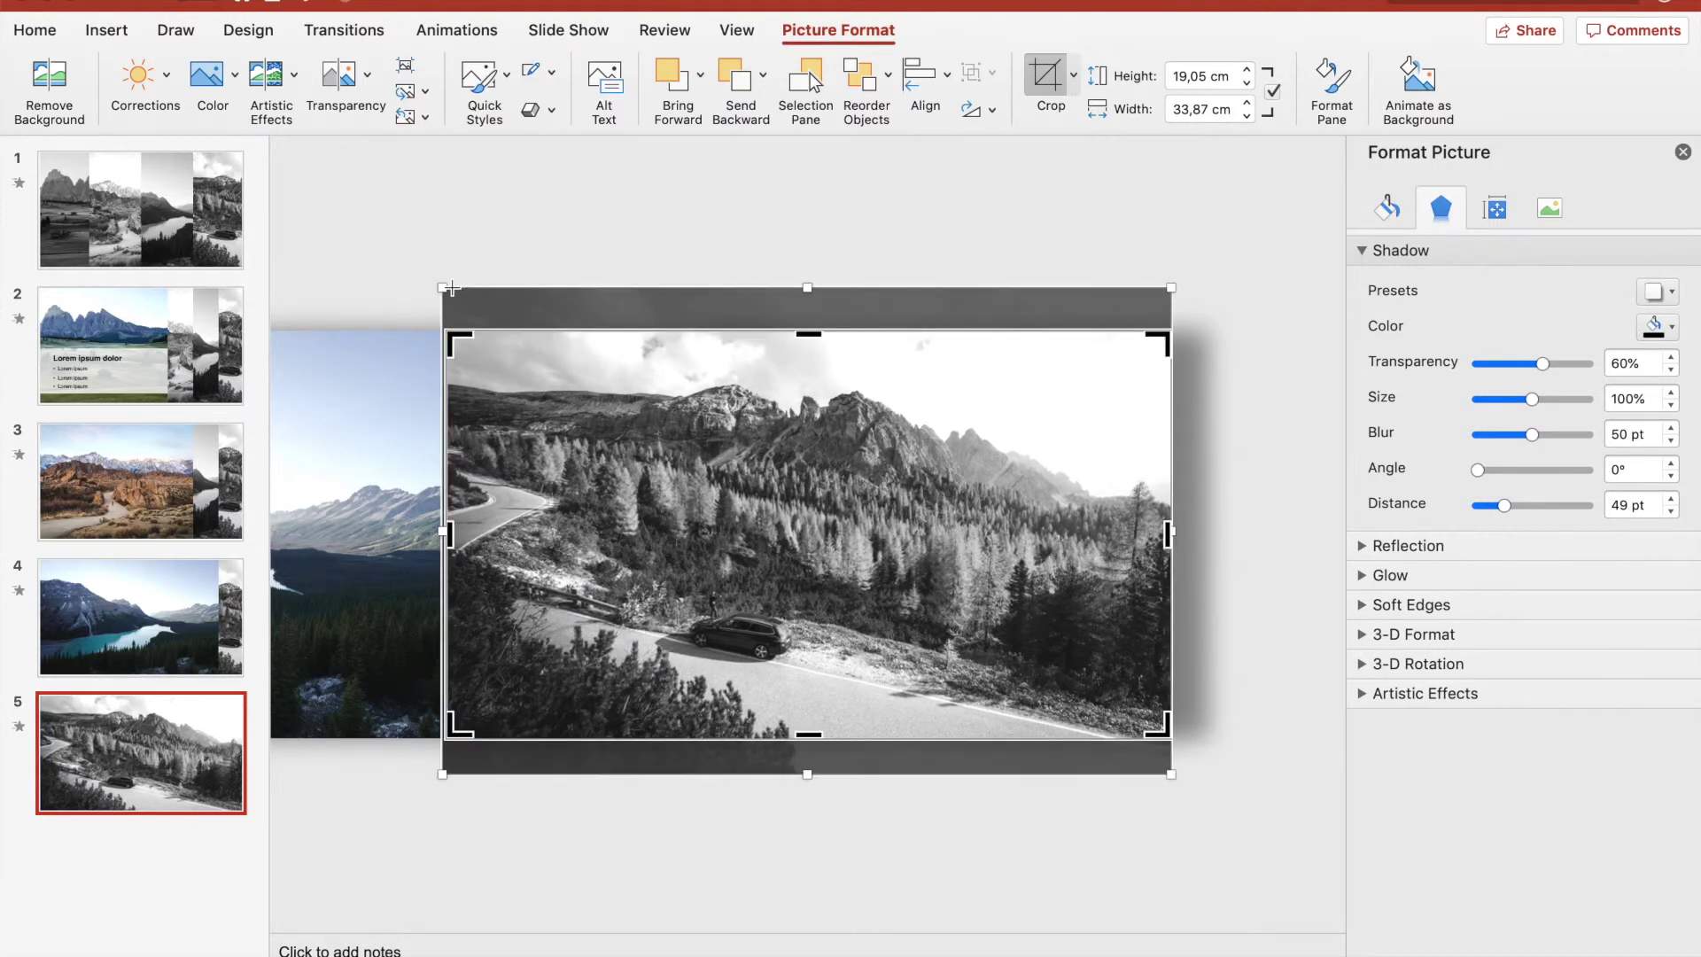
click(1043, 80)
click(362, 499)
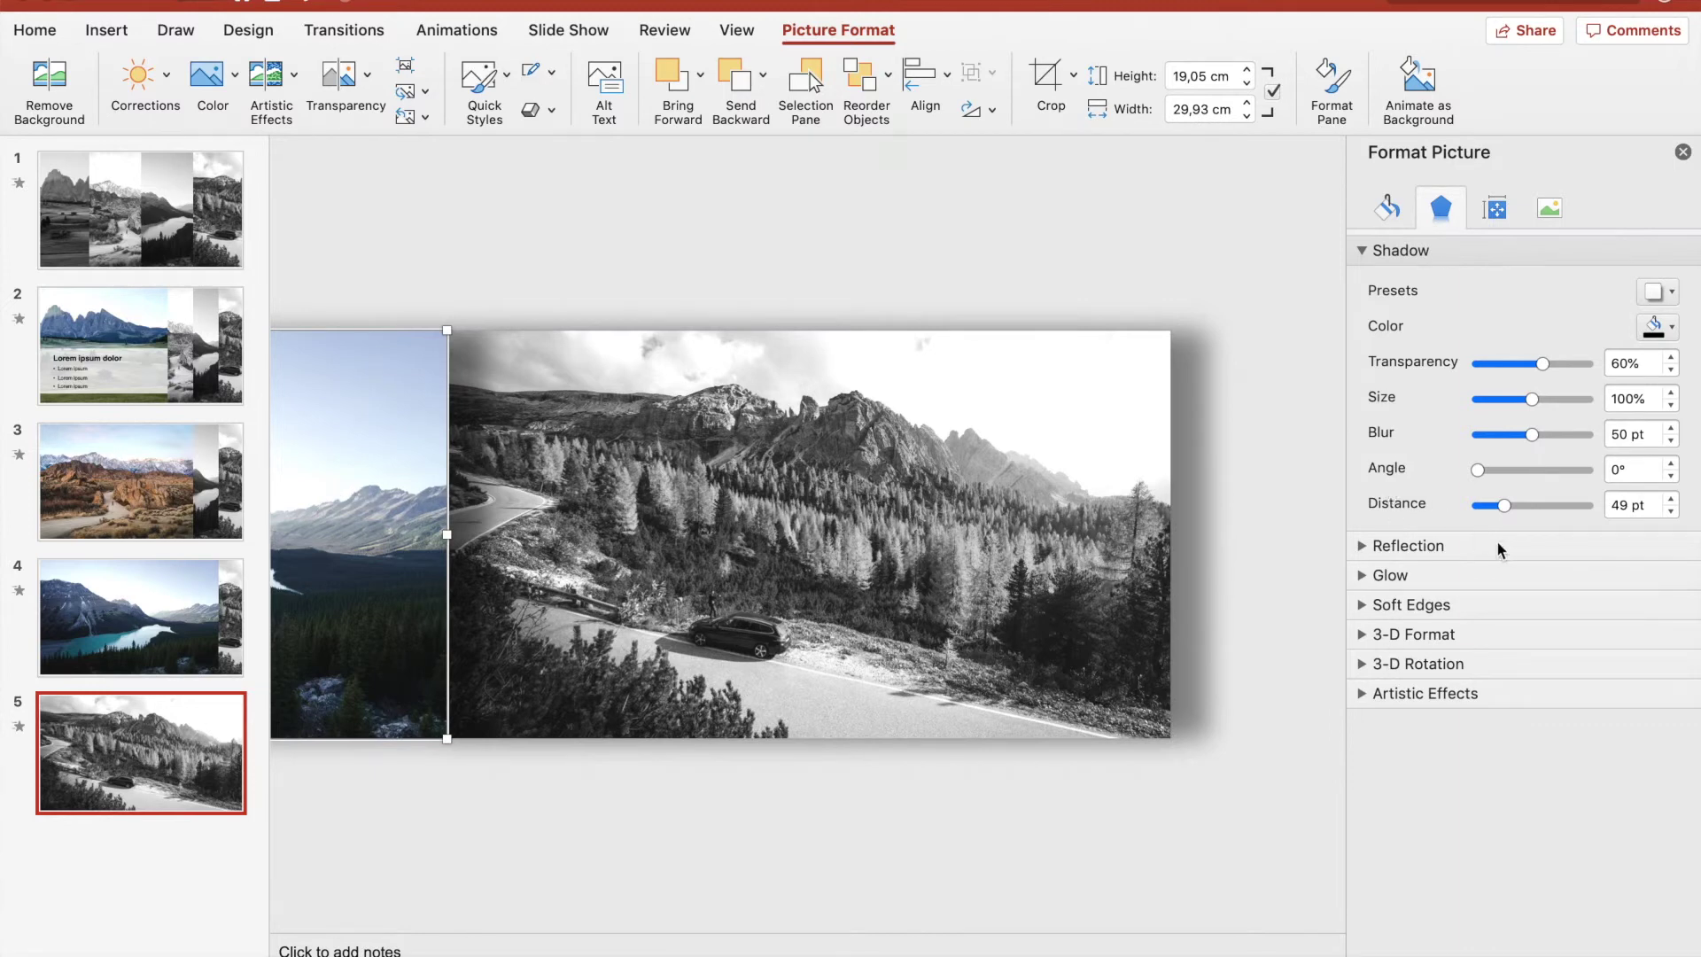
Set the lake photo's saturation to 0% to make it black-and-white
click(1553, 210)
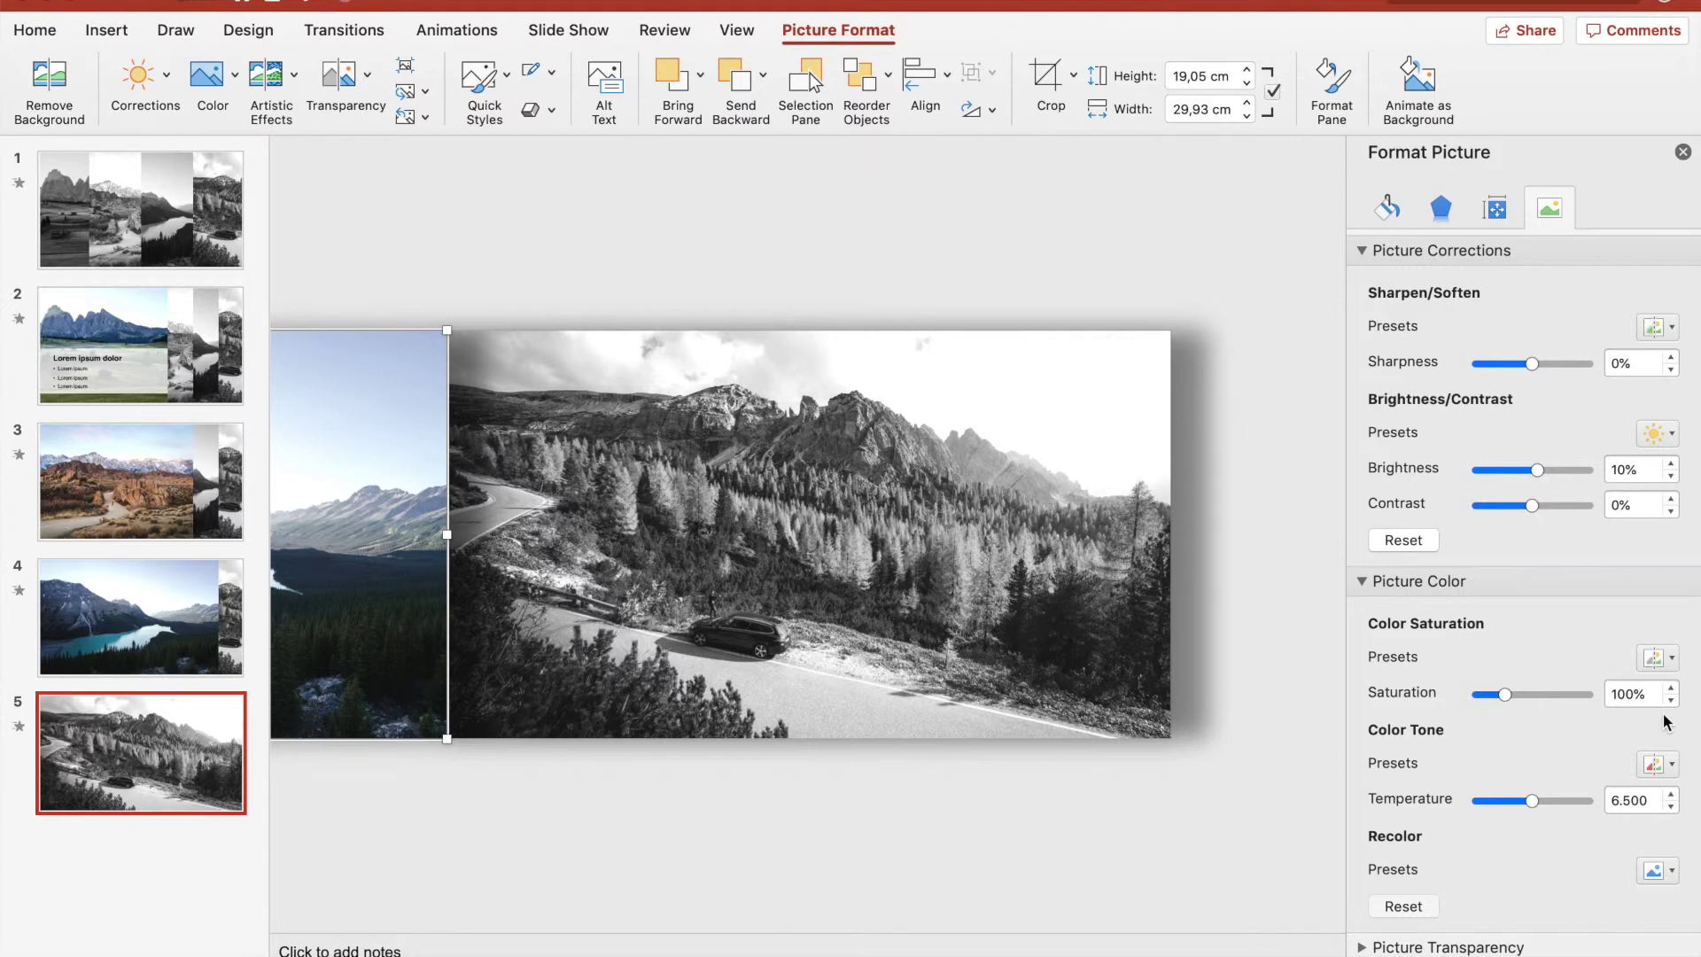
click(1627, 697)
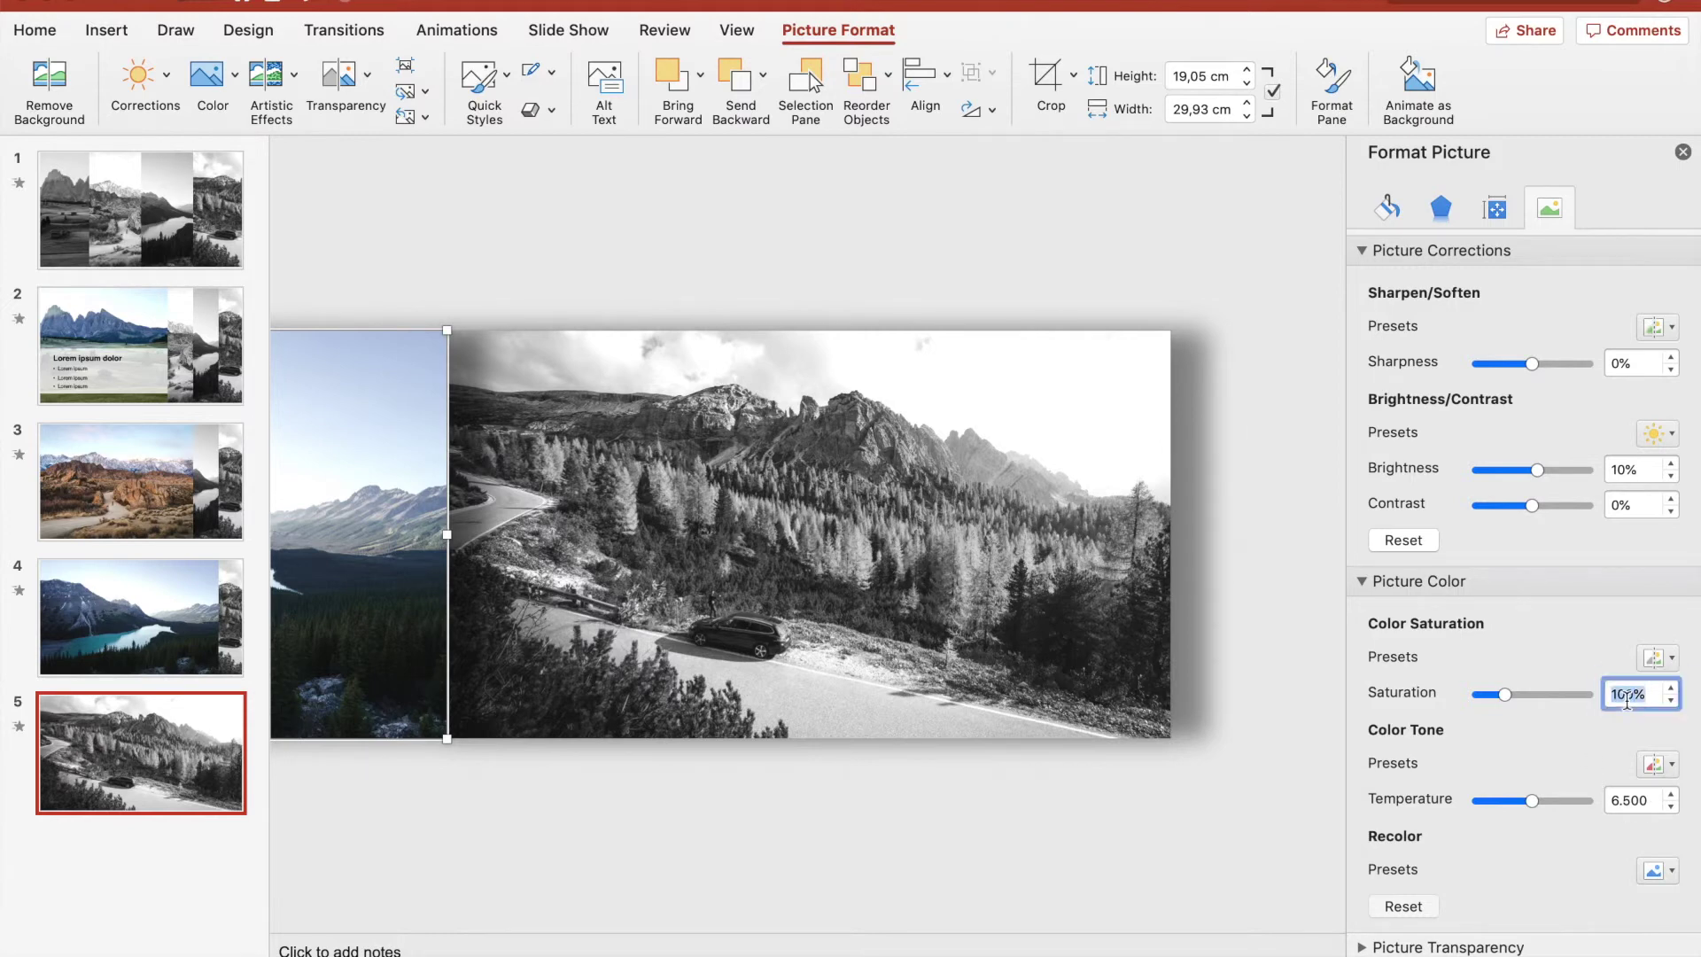
text(0)
key(Return)
Restore the road photo to full colour with 100% saturation, then return to slide 2
click(731, 547)
double_click(1644, 694)
text(100)
key(Return)
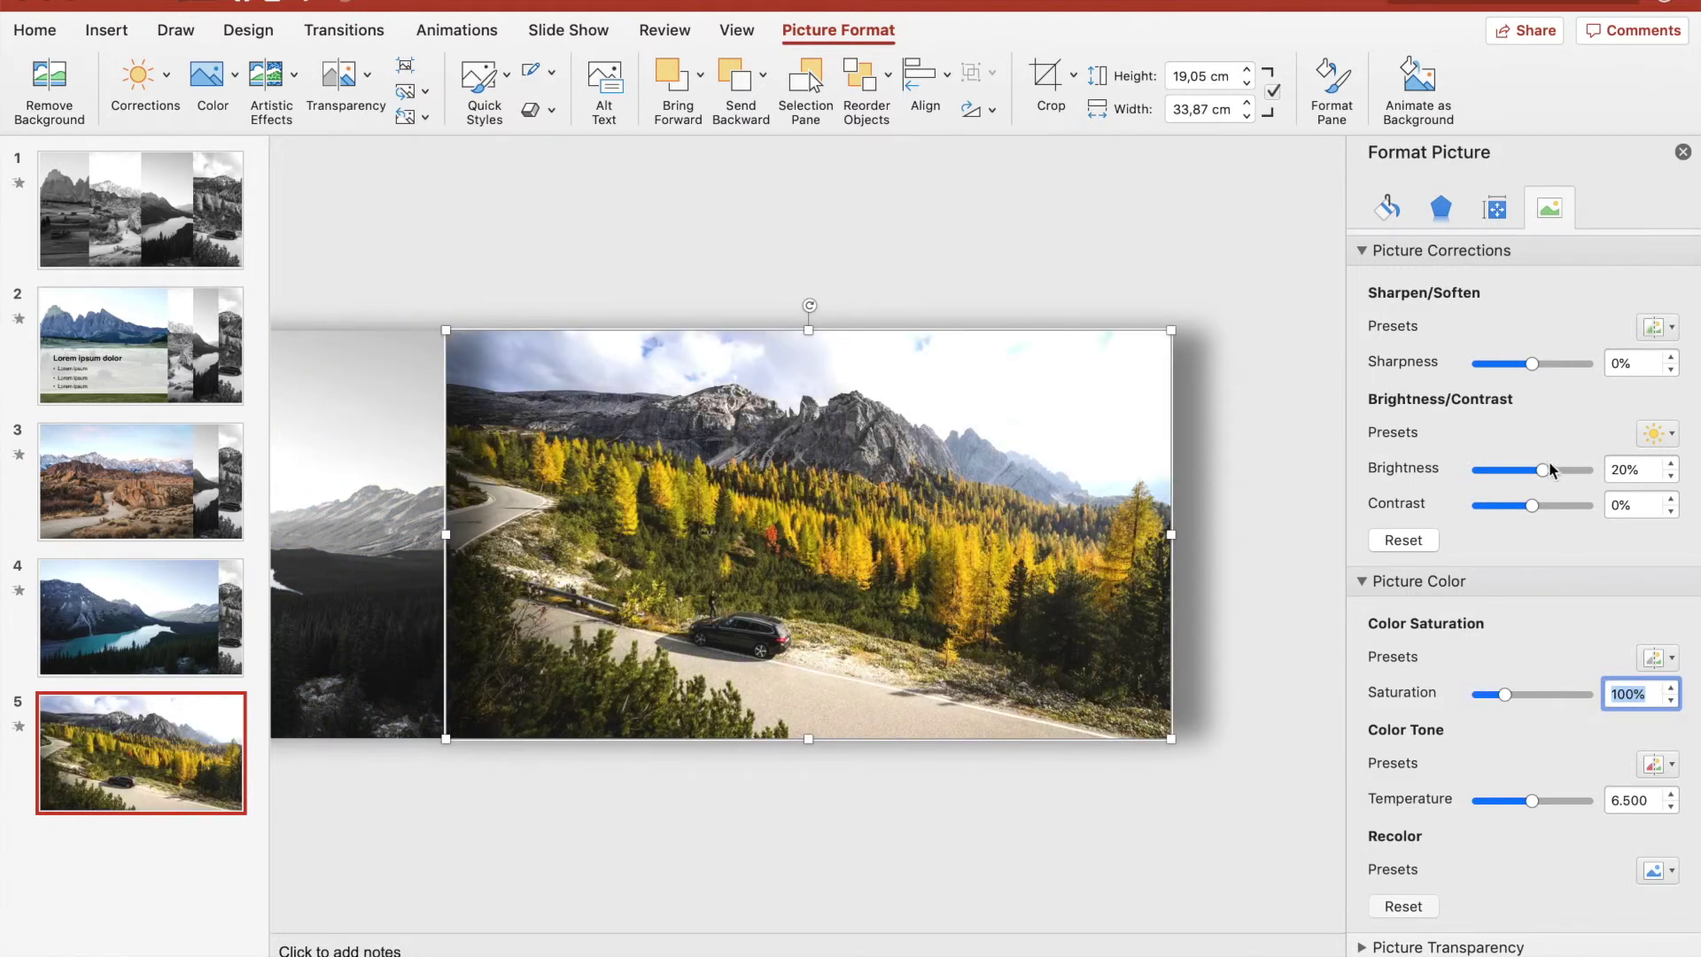
click(1271, 530)
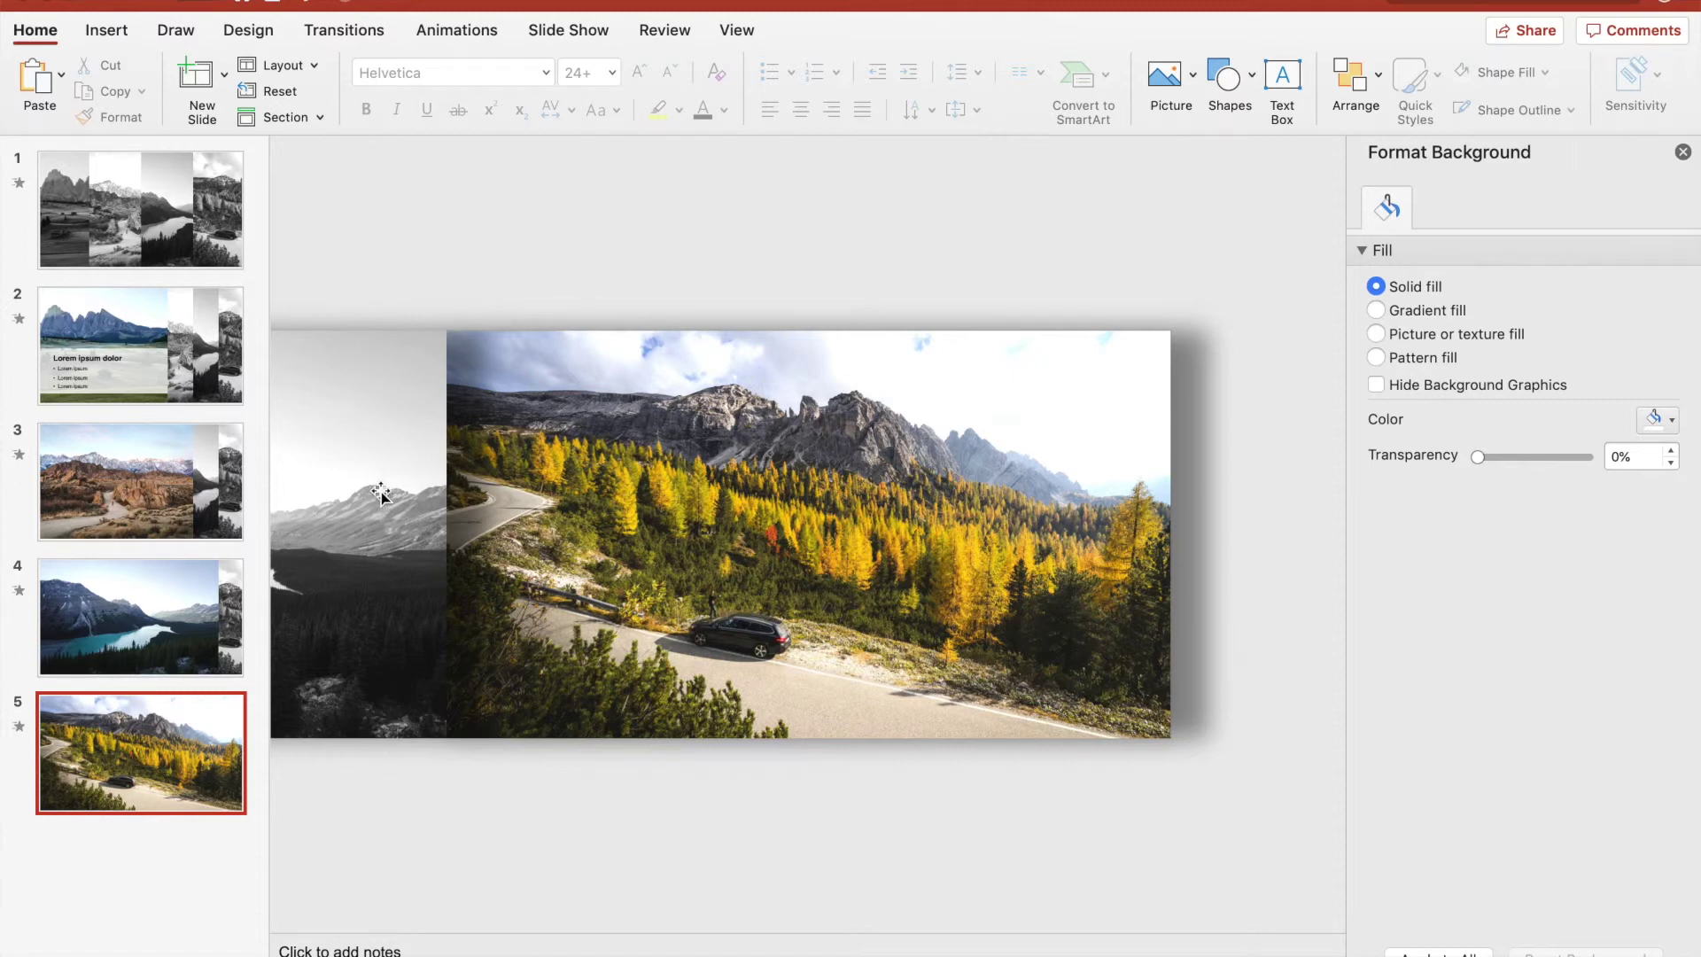
click(422, 478)
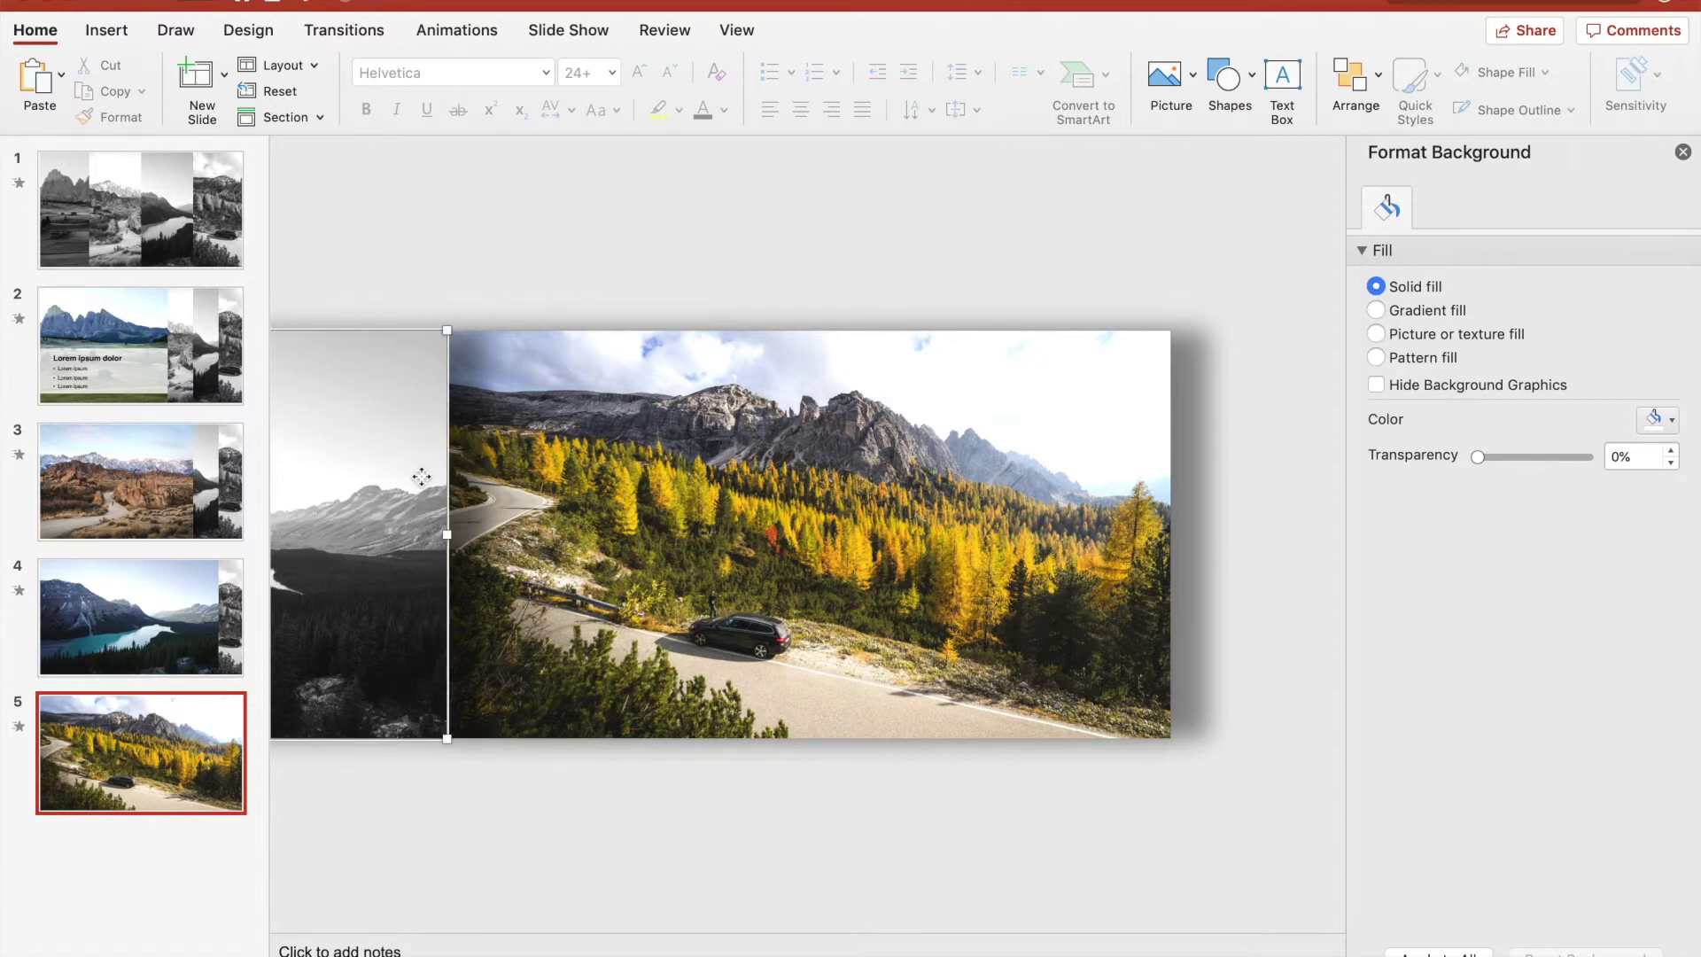
click(753, 216)
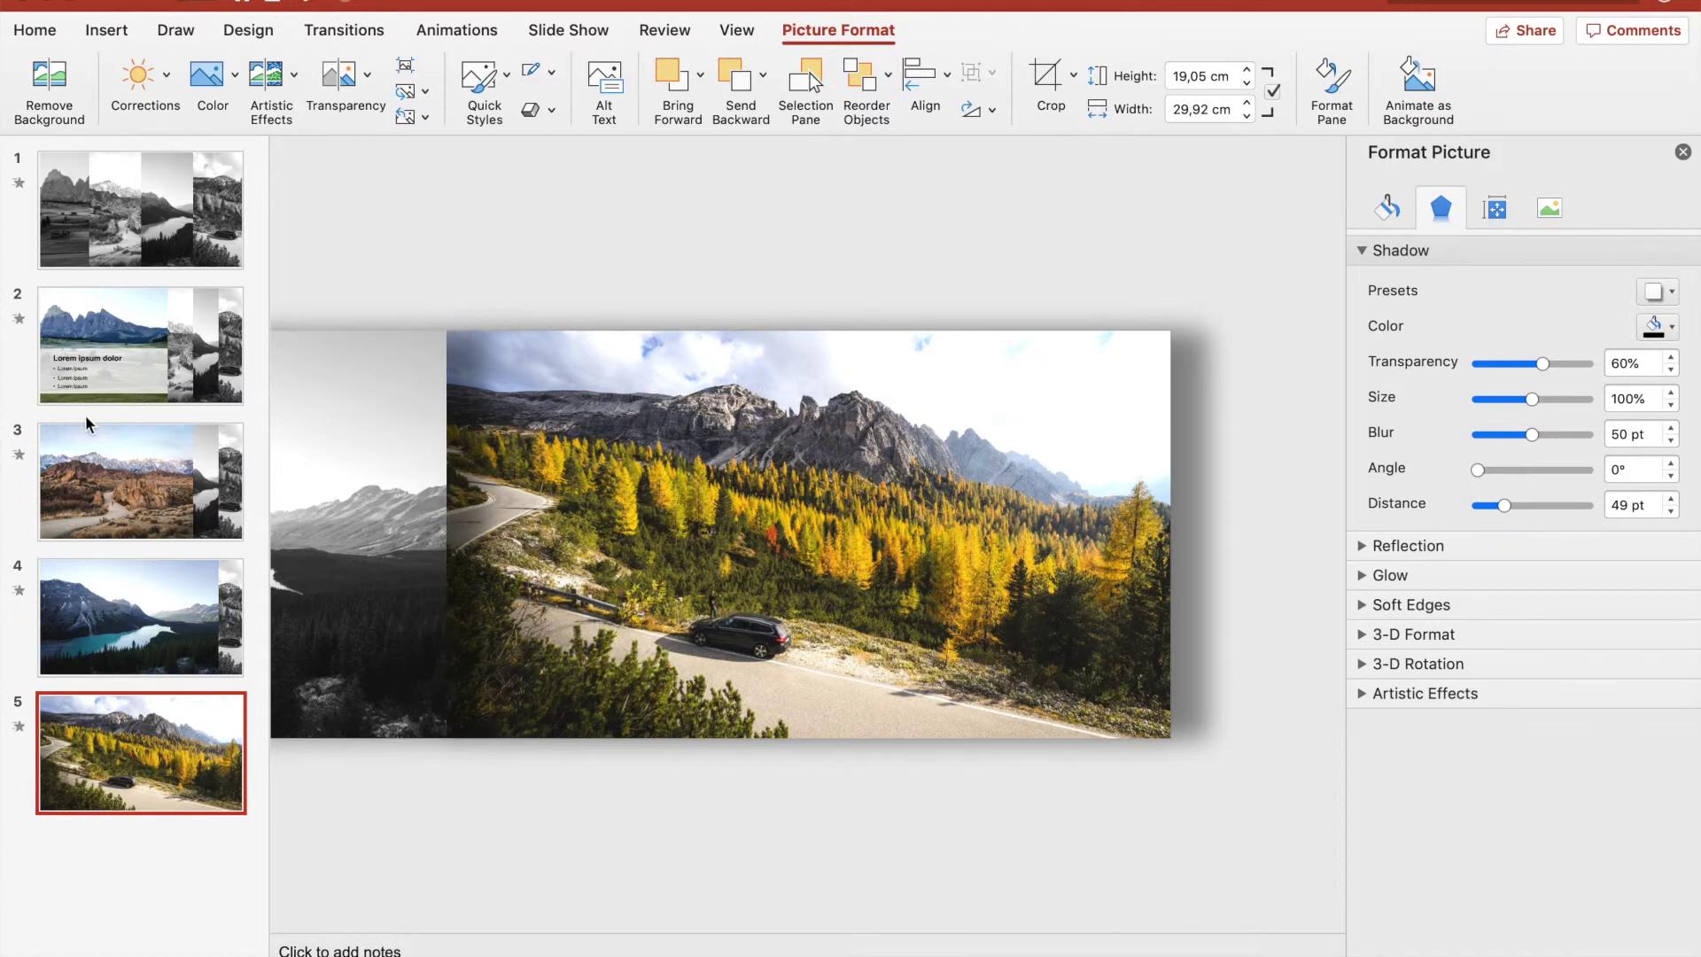
click(133, 365)
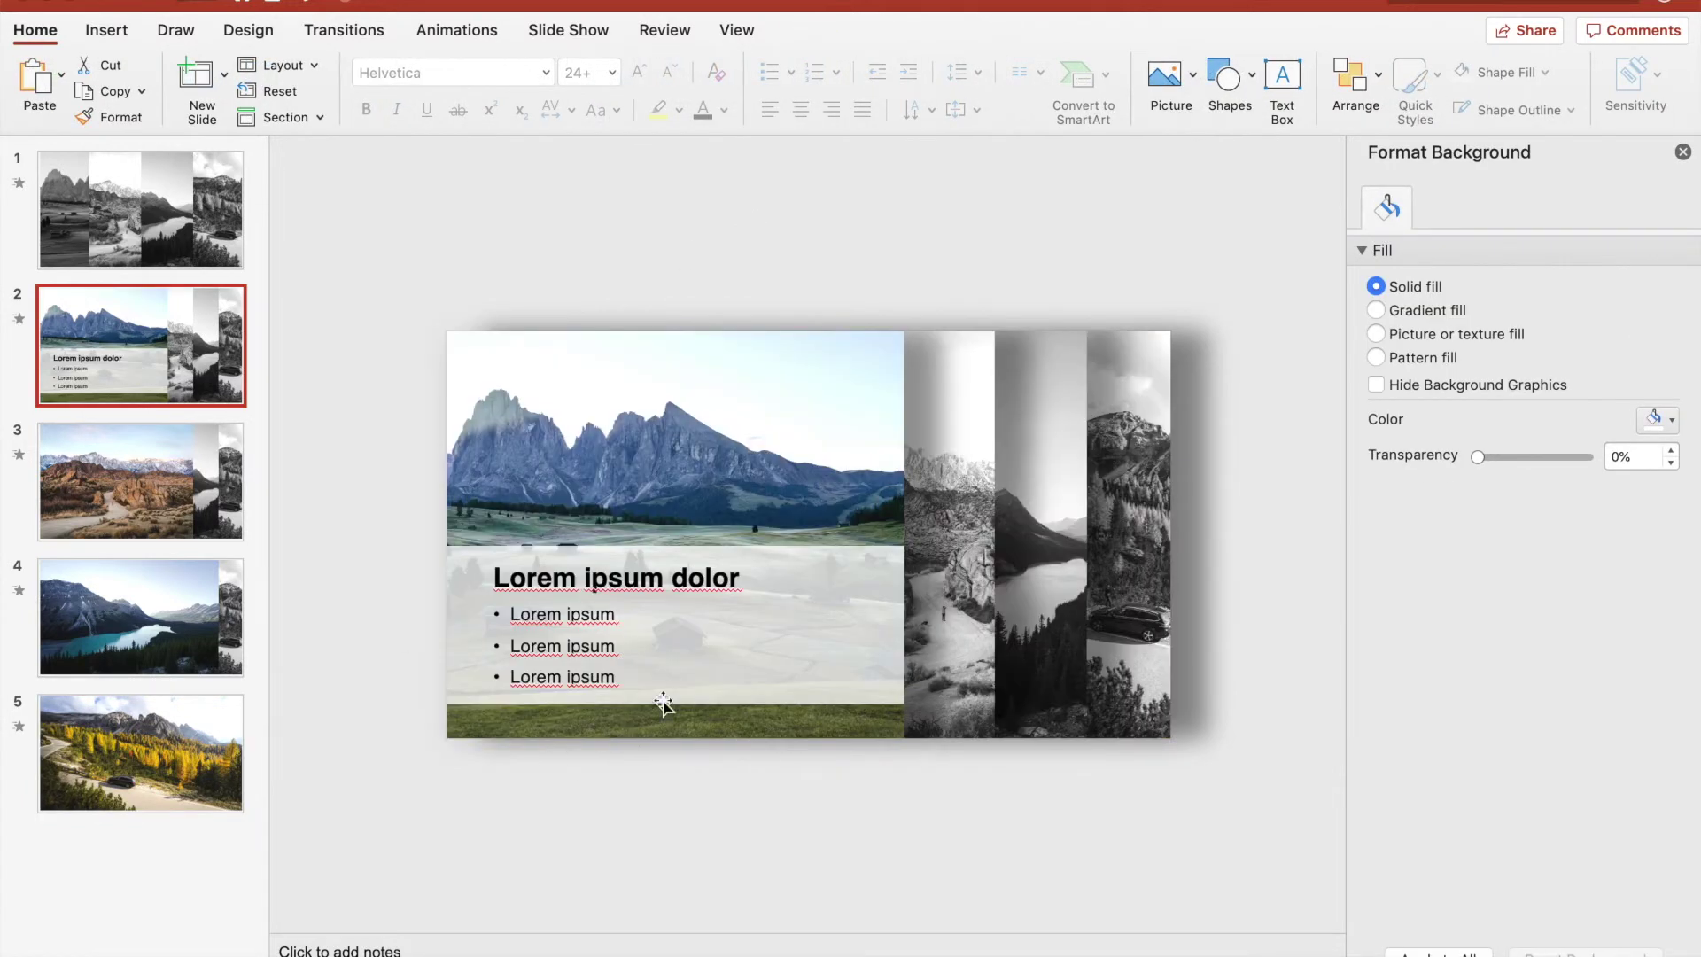
Copy slide 2's Lorem ipsum panel onto slide 3 and widen it to the desert photo's right edge
click(741, 660)
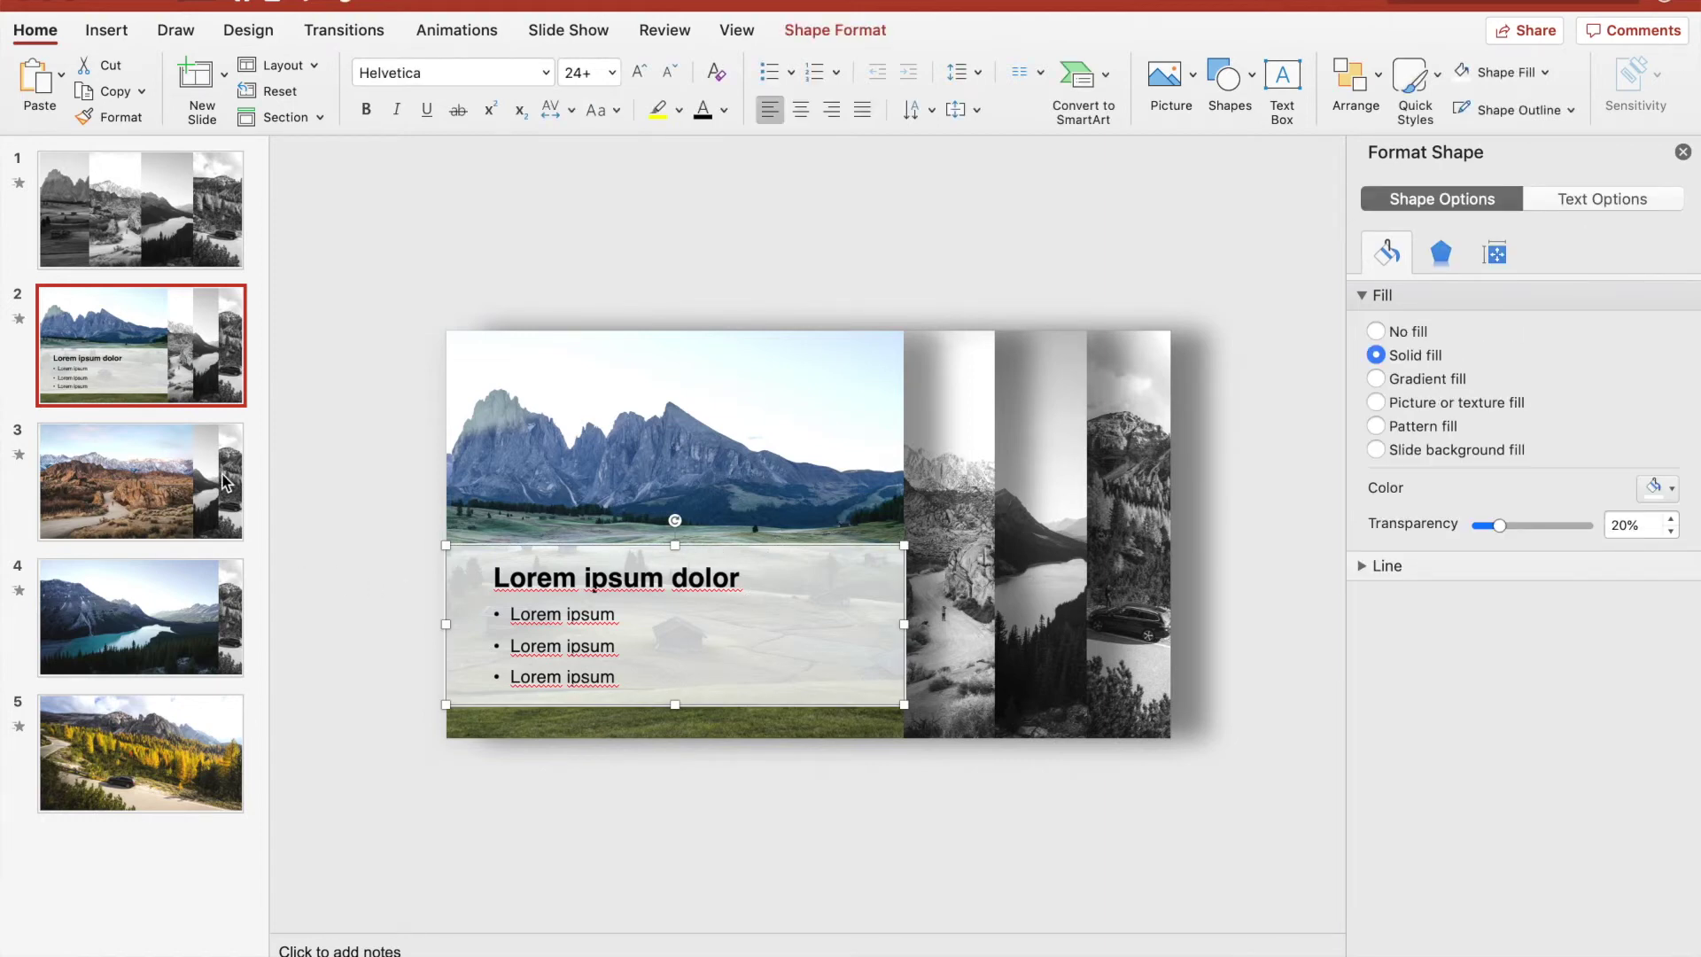
click(177, 471)
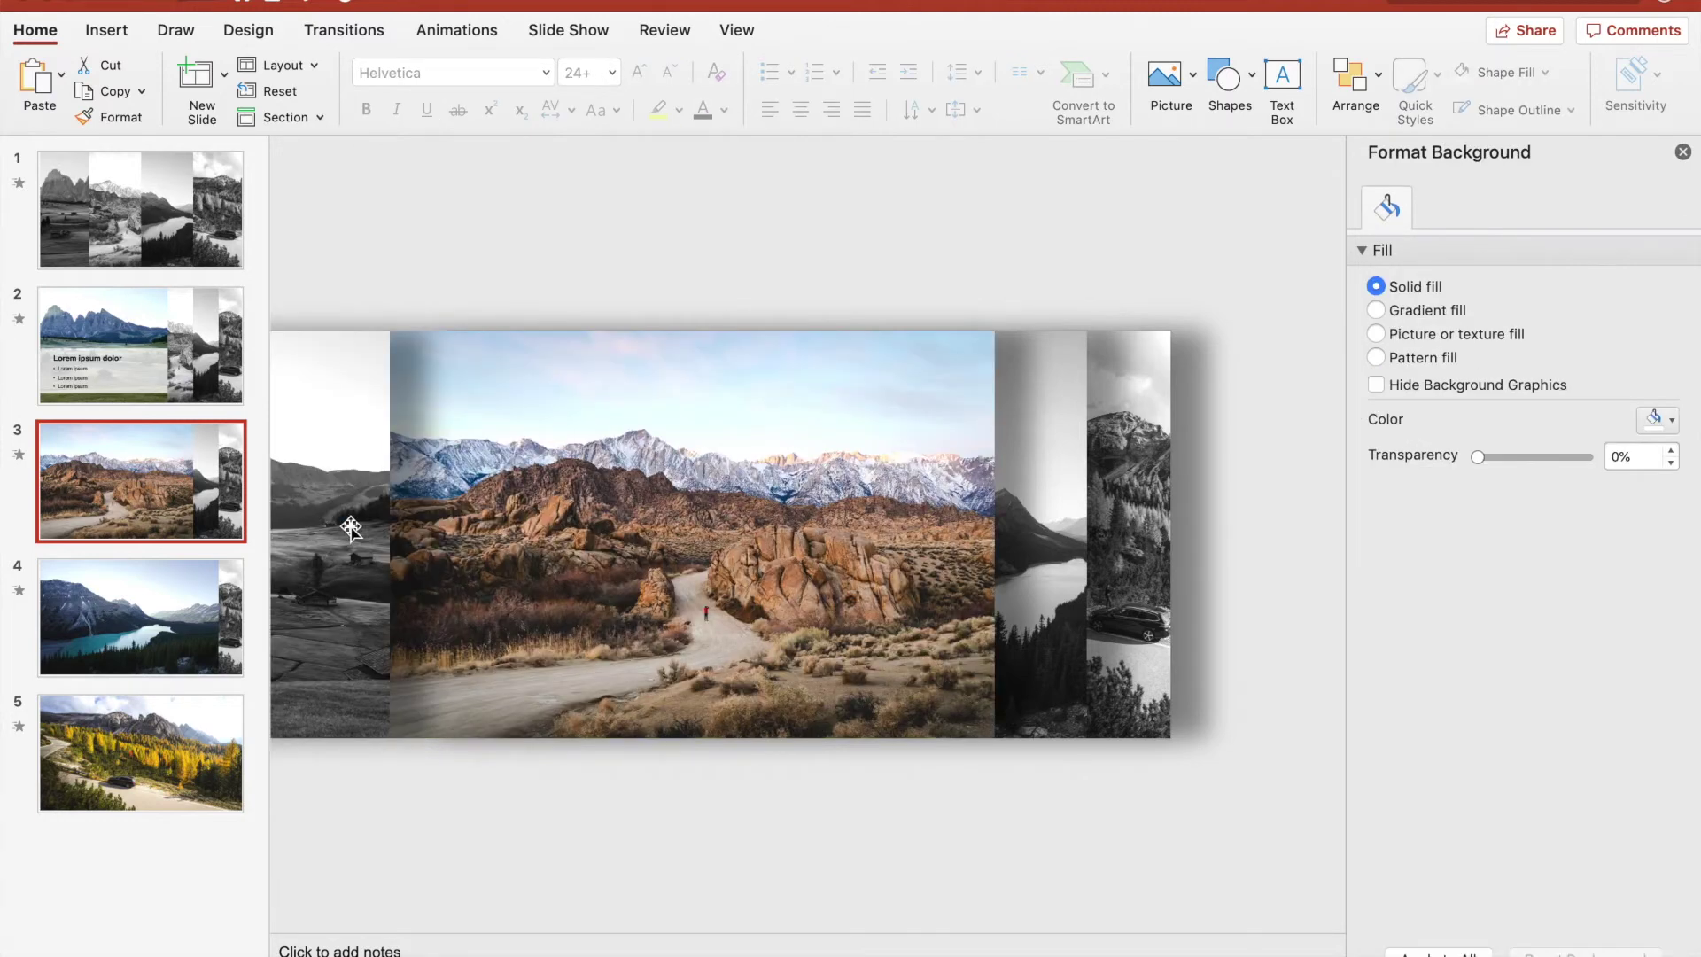
key(super+v)
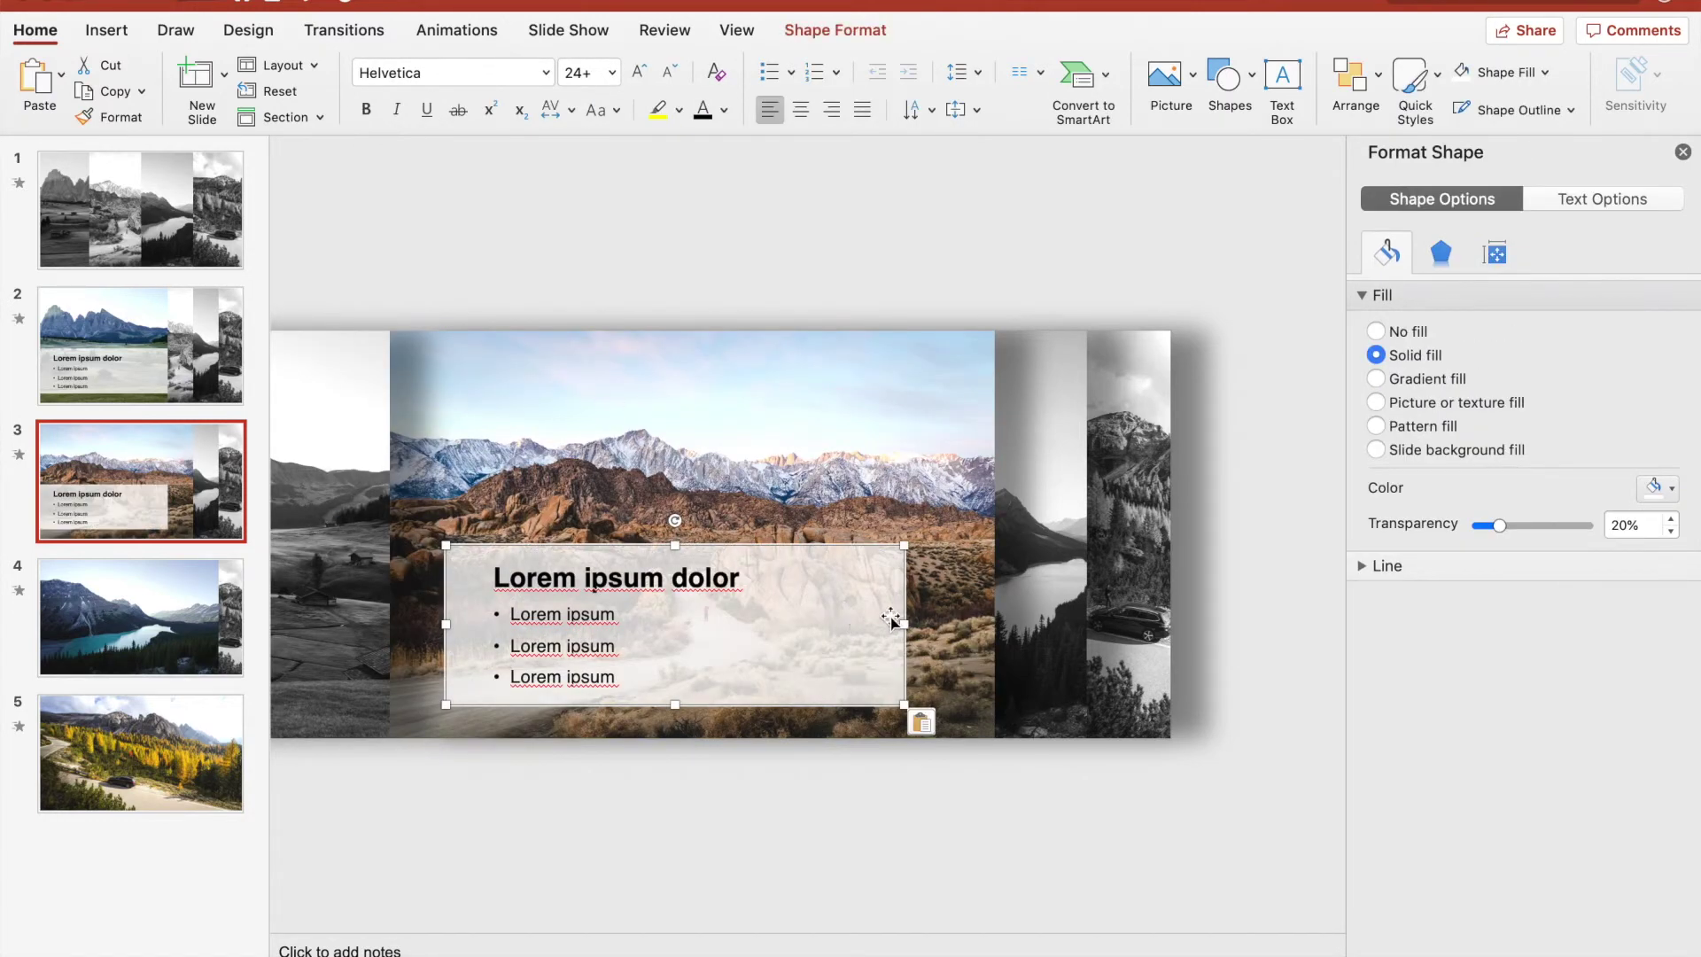
drag(906, 623, 996, 623)
click(785, 254)
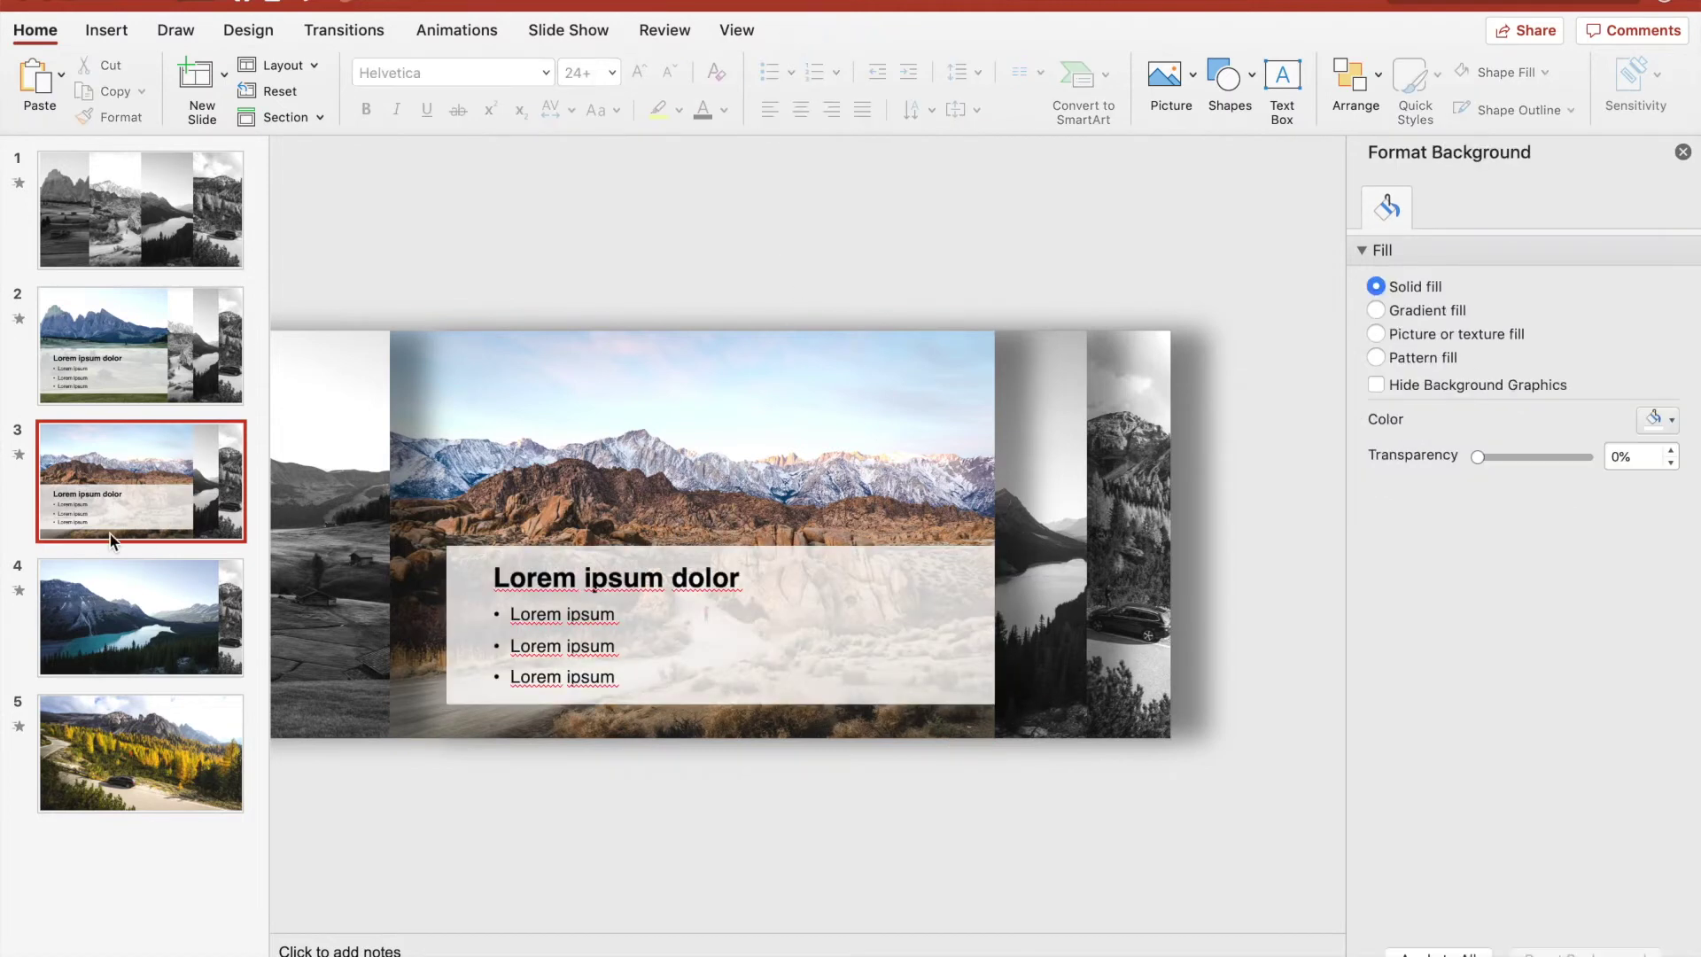
Paste the Lorem ipsum panel onto slide 4 and widen it across the lake photo
click(135, 622)
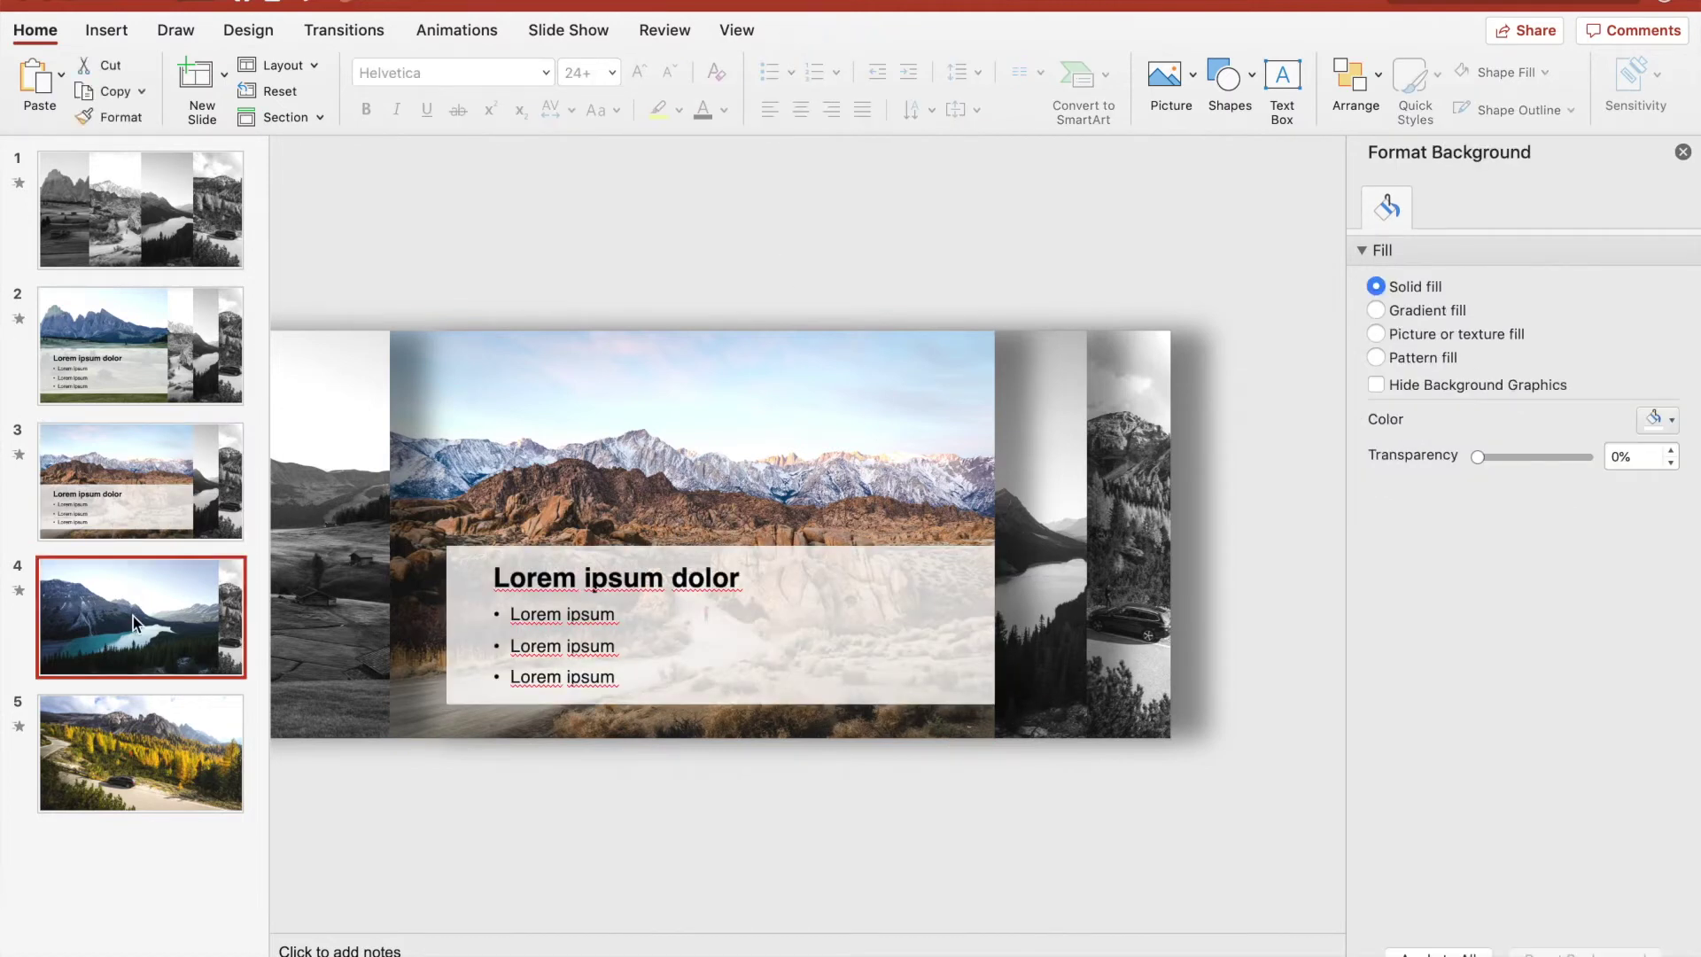
key(super+v)
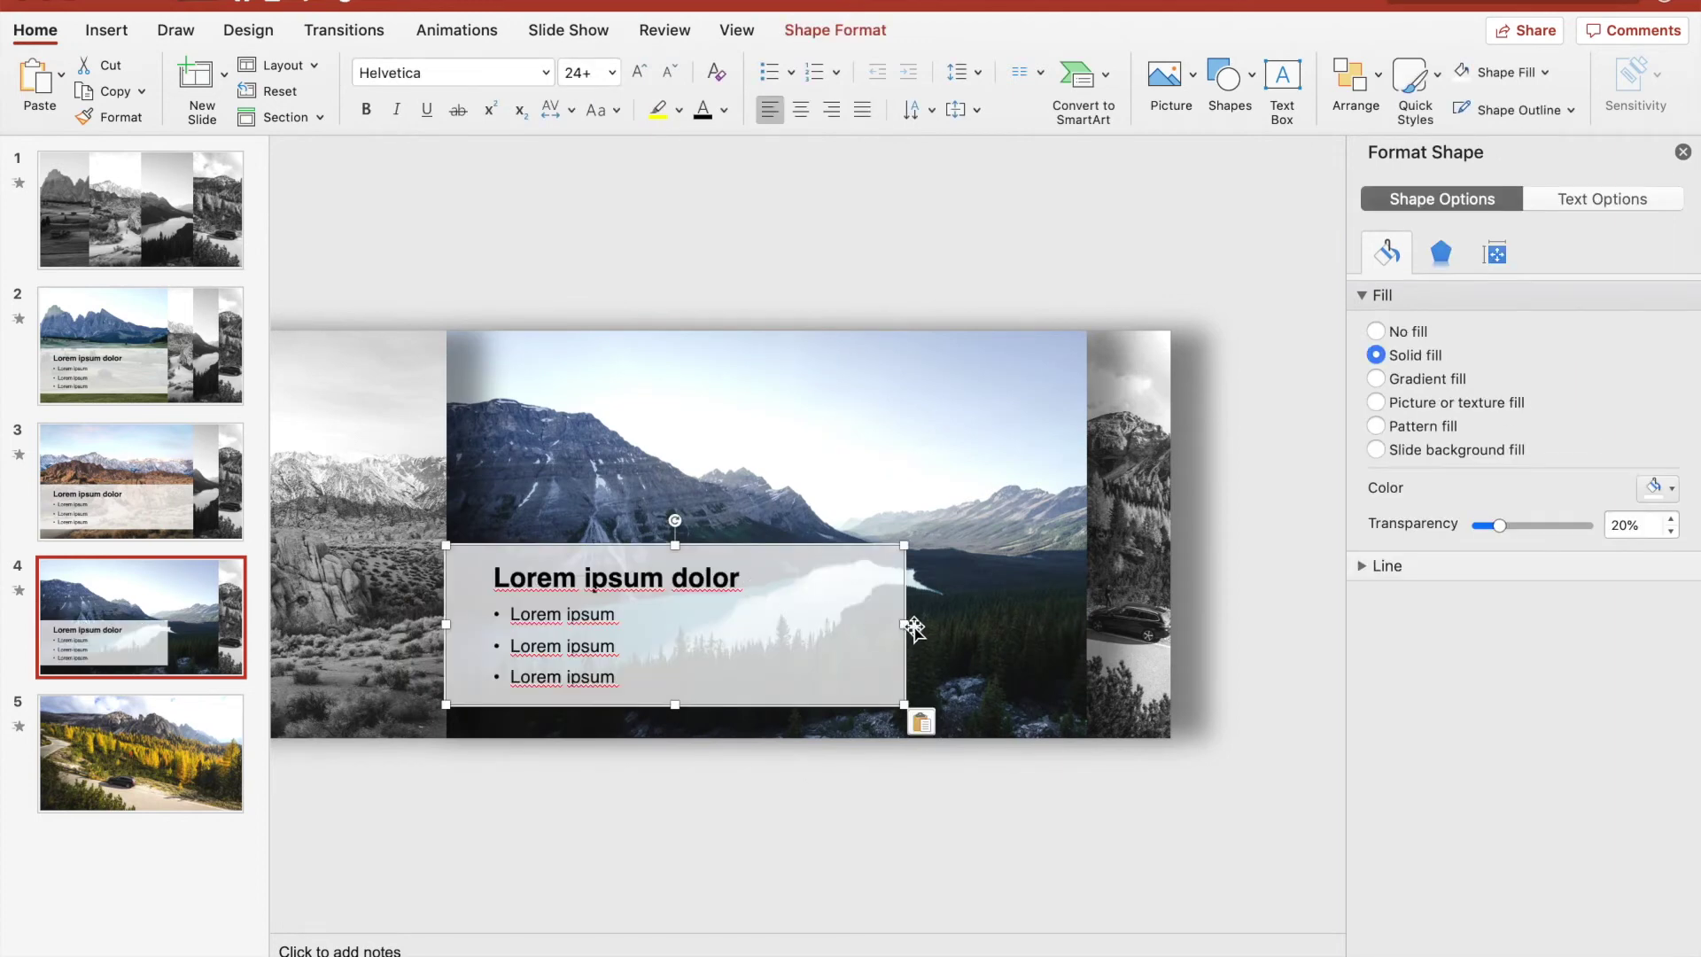
drag(906, 624, 1084, 633)
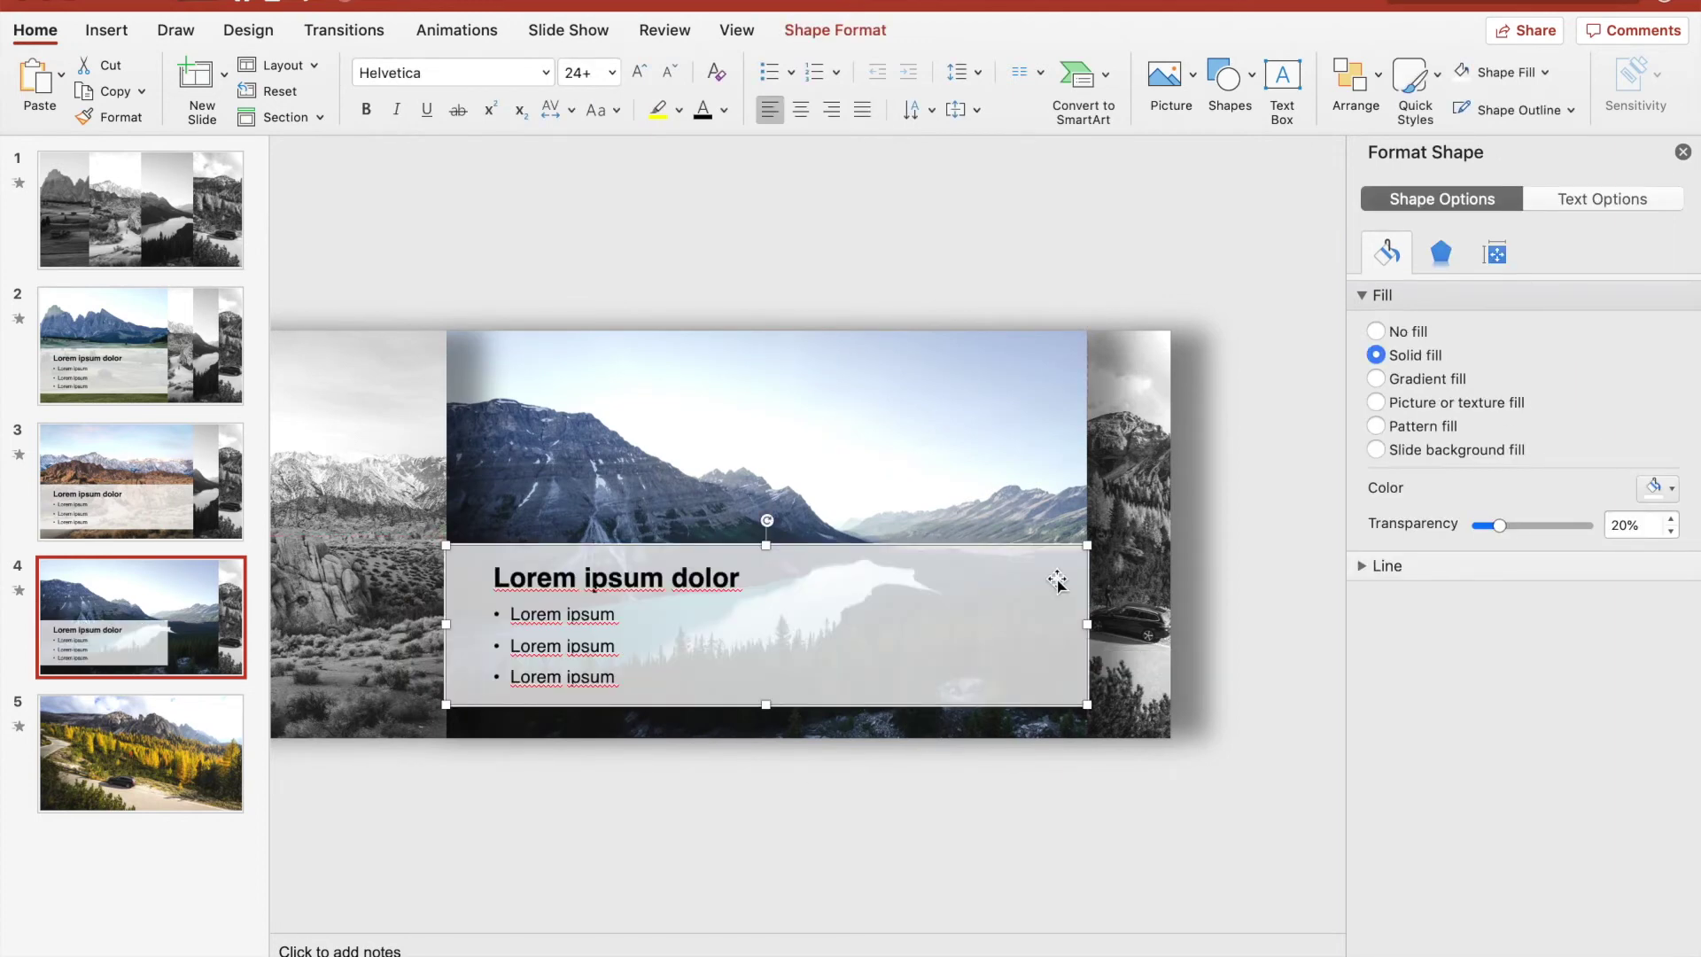
click(831, 209)
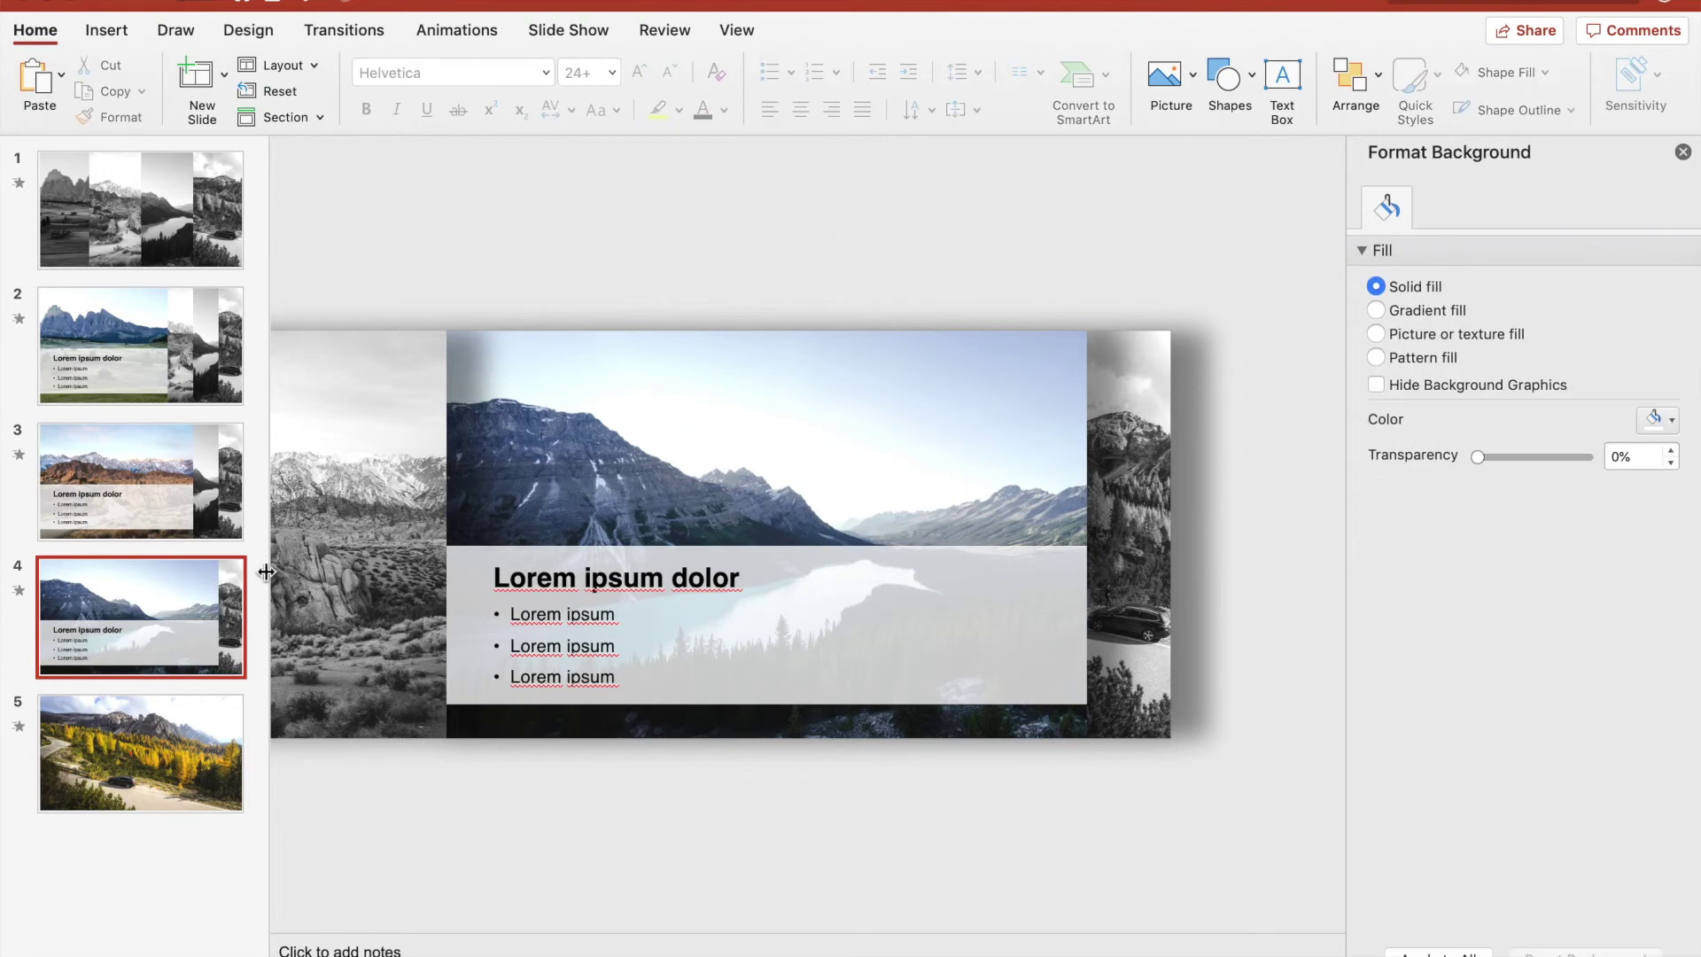
Paste the Lorem ipsum panel onto slide 5 and stretch it to 33,3 cm wide
click(160, 768)
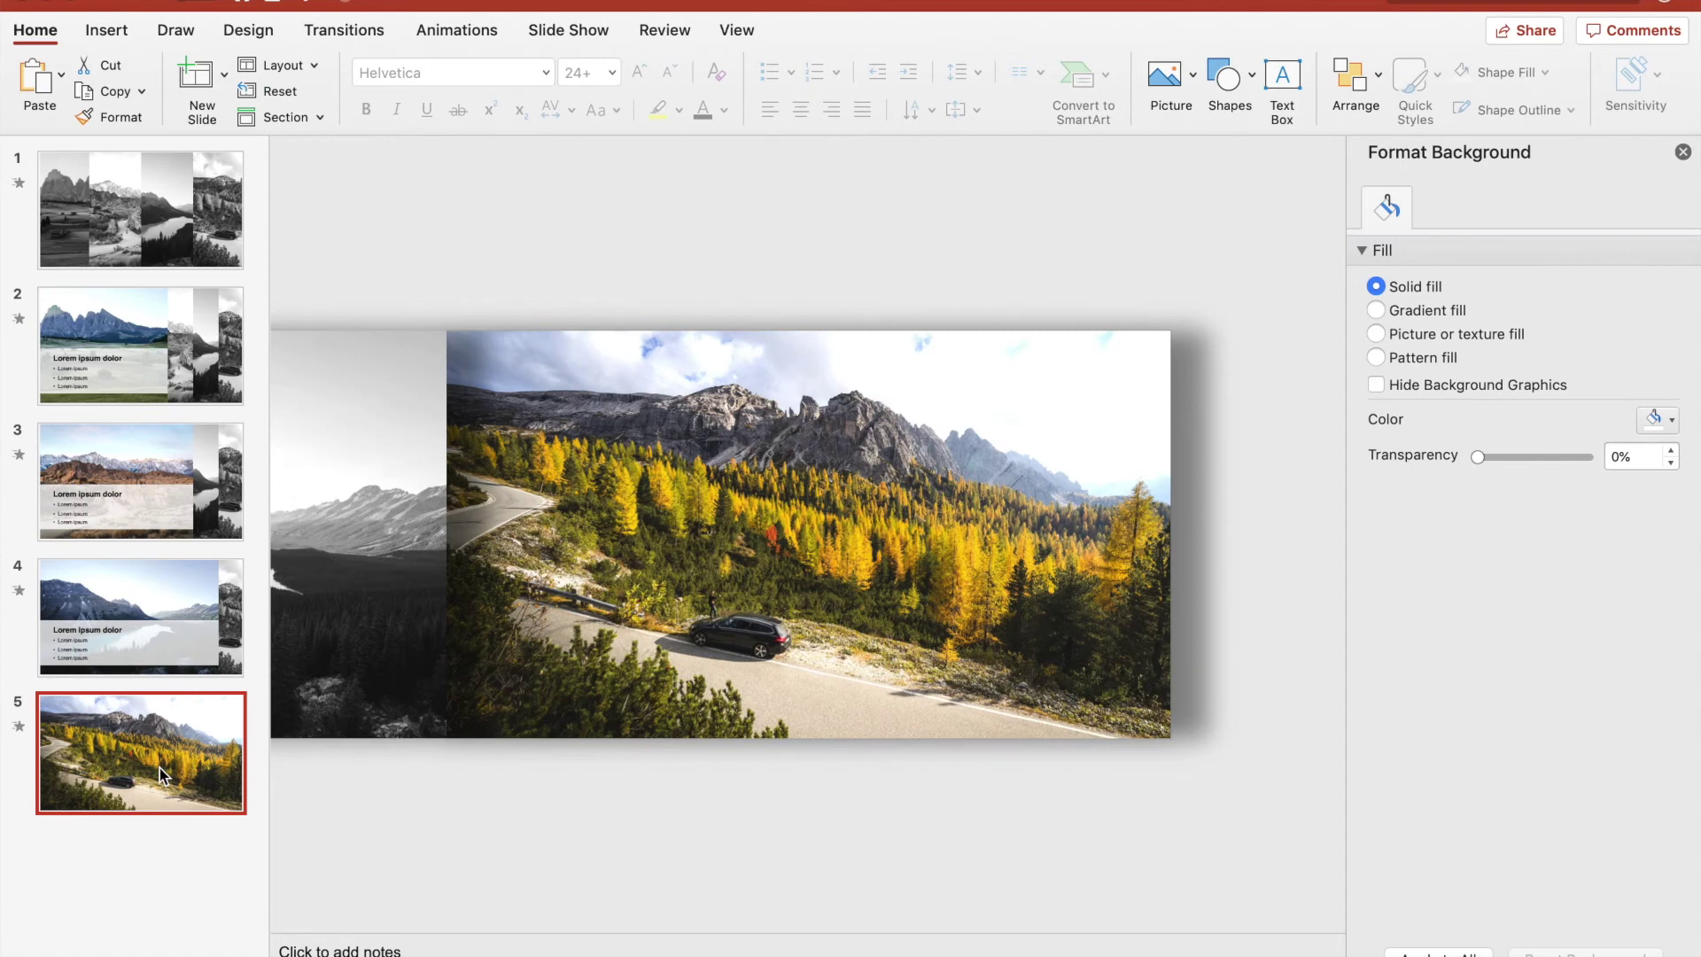
key(super+v)
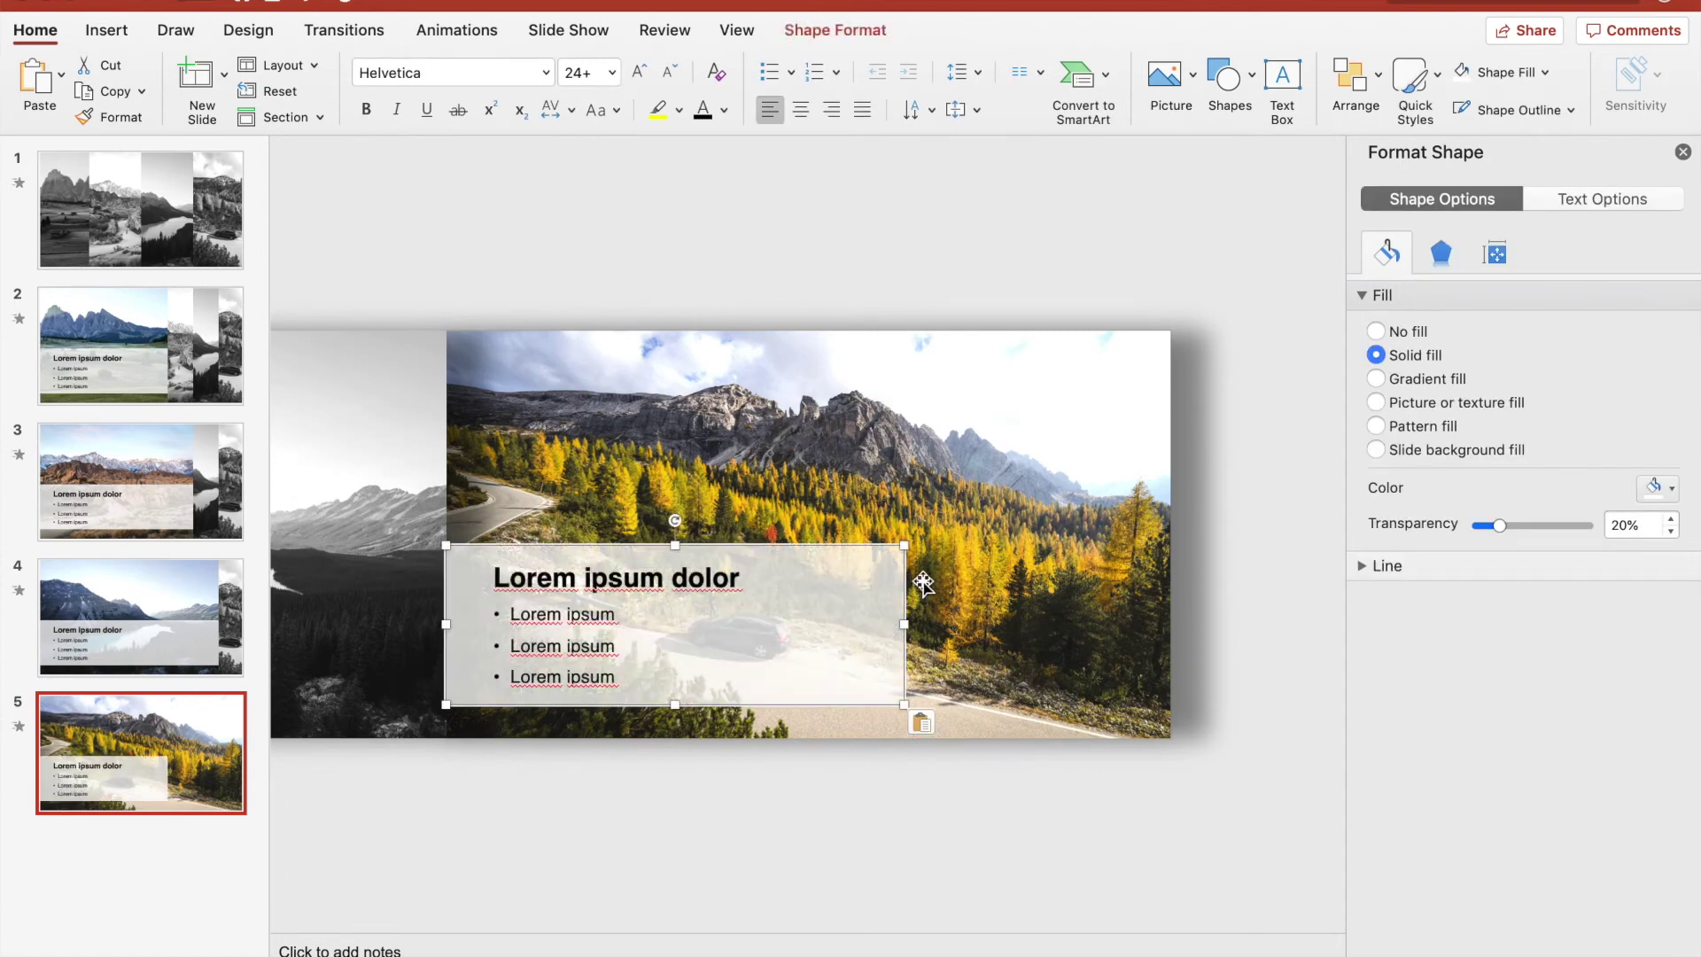
drag(903, 625, 1169, 636)
click(1318, 497)
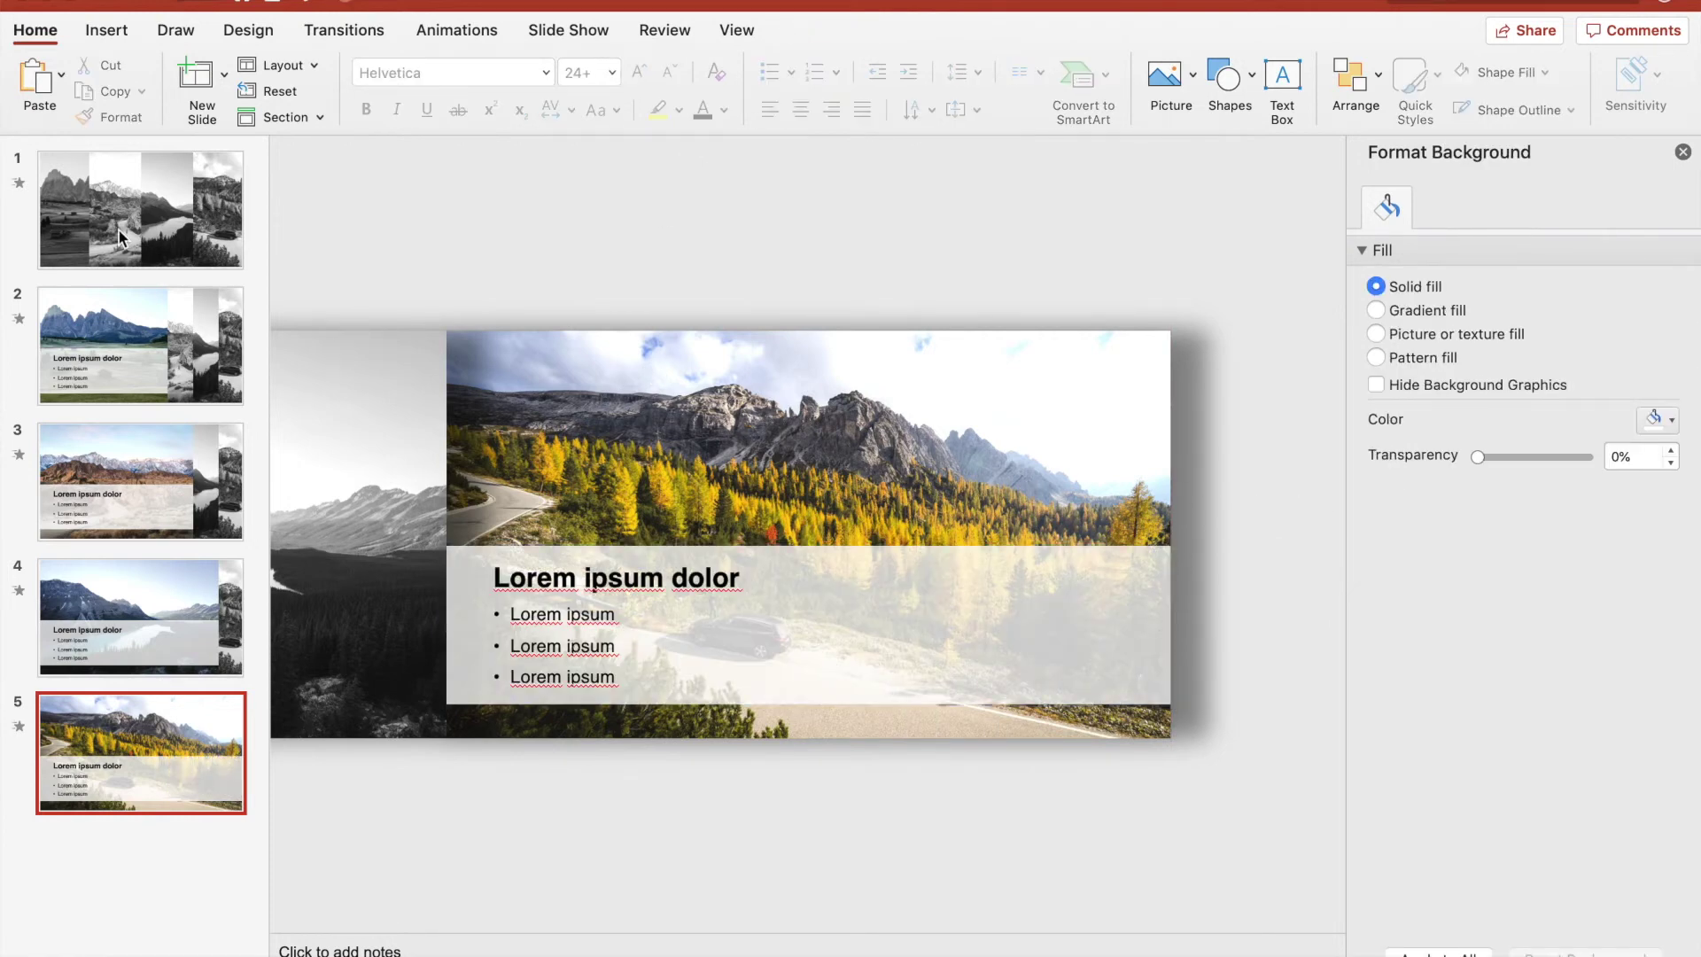
click(146, 209)
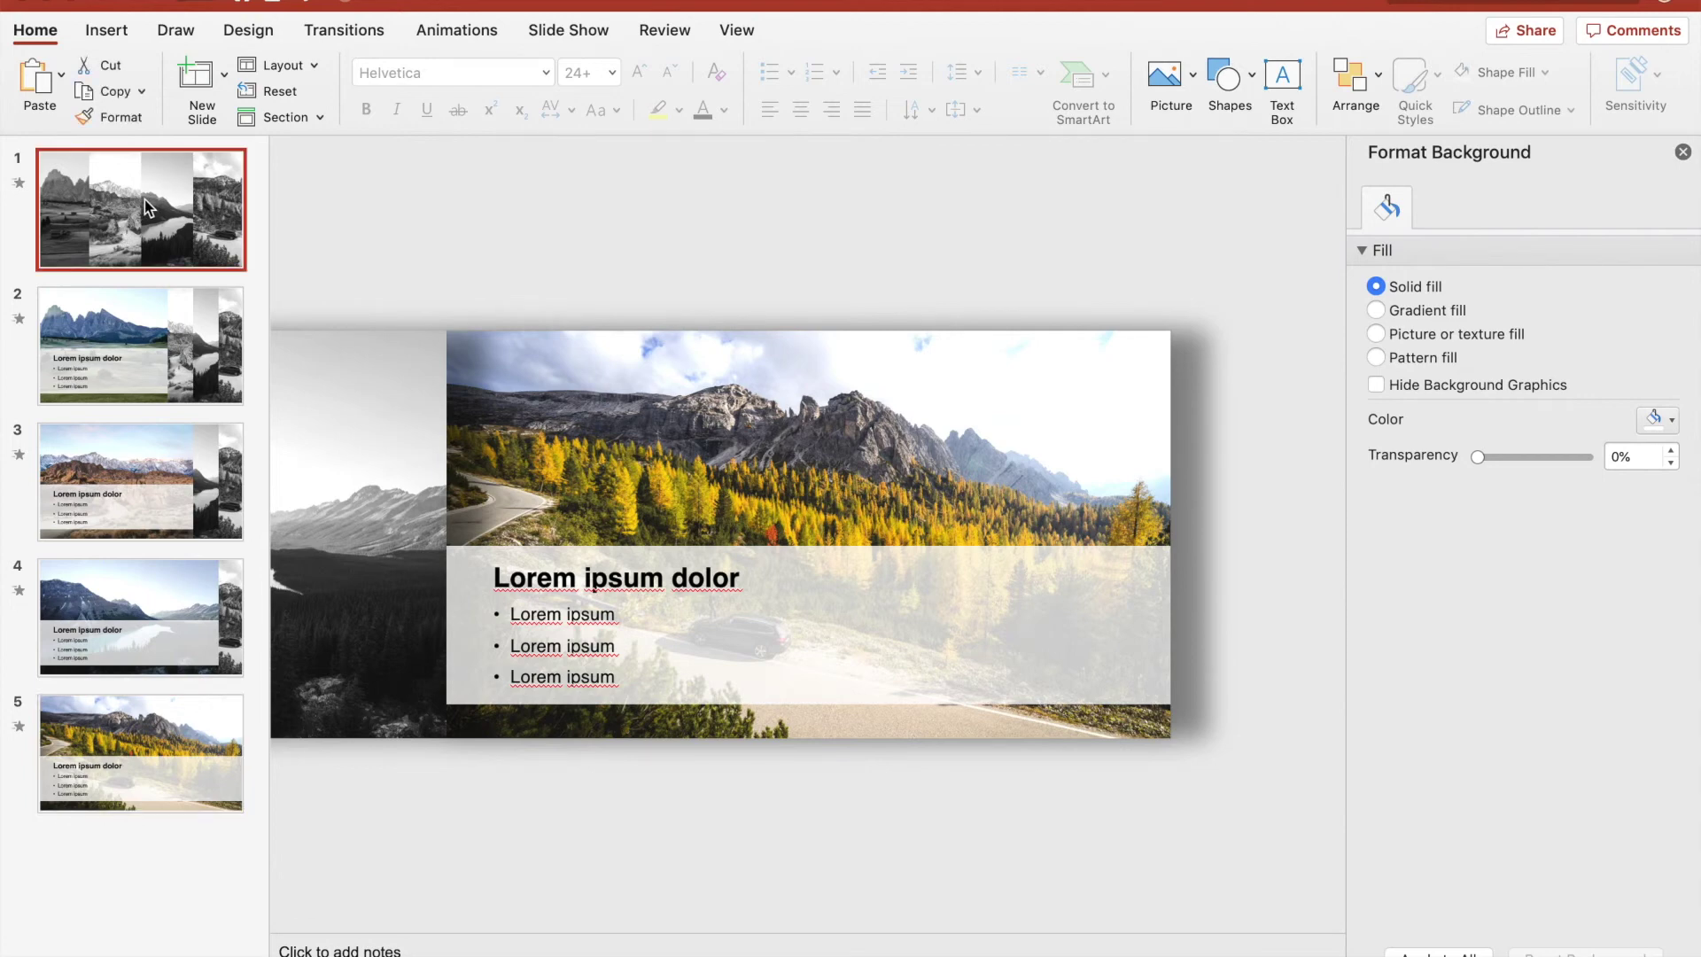